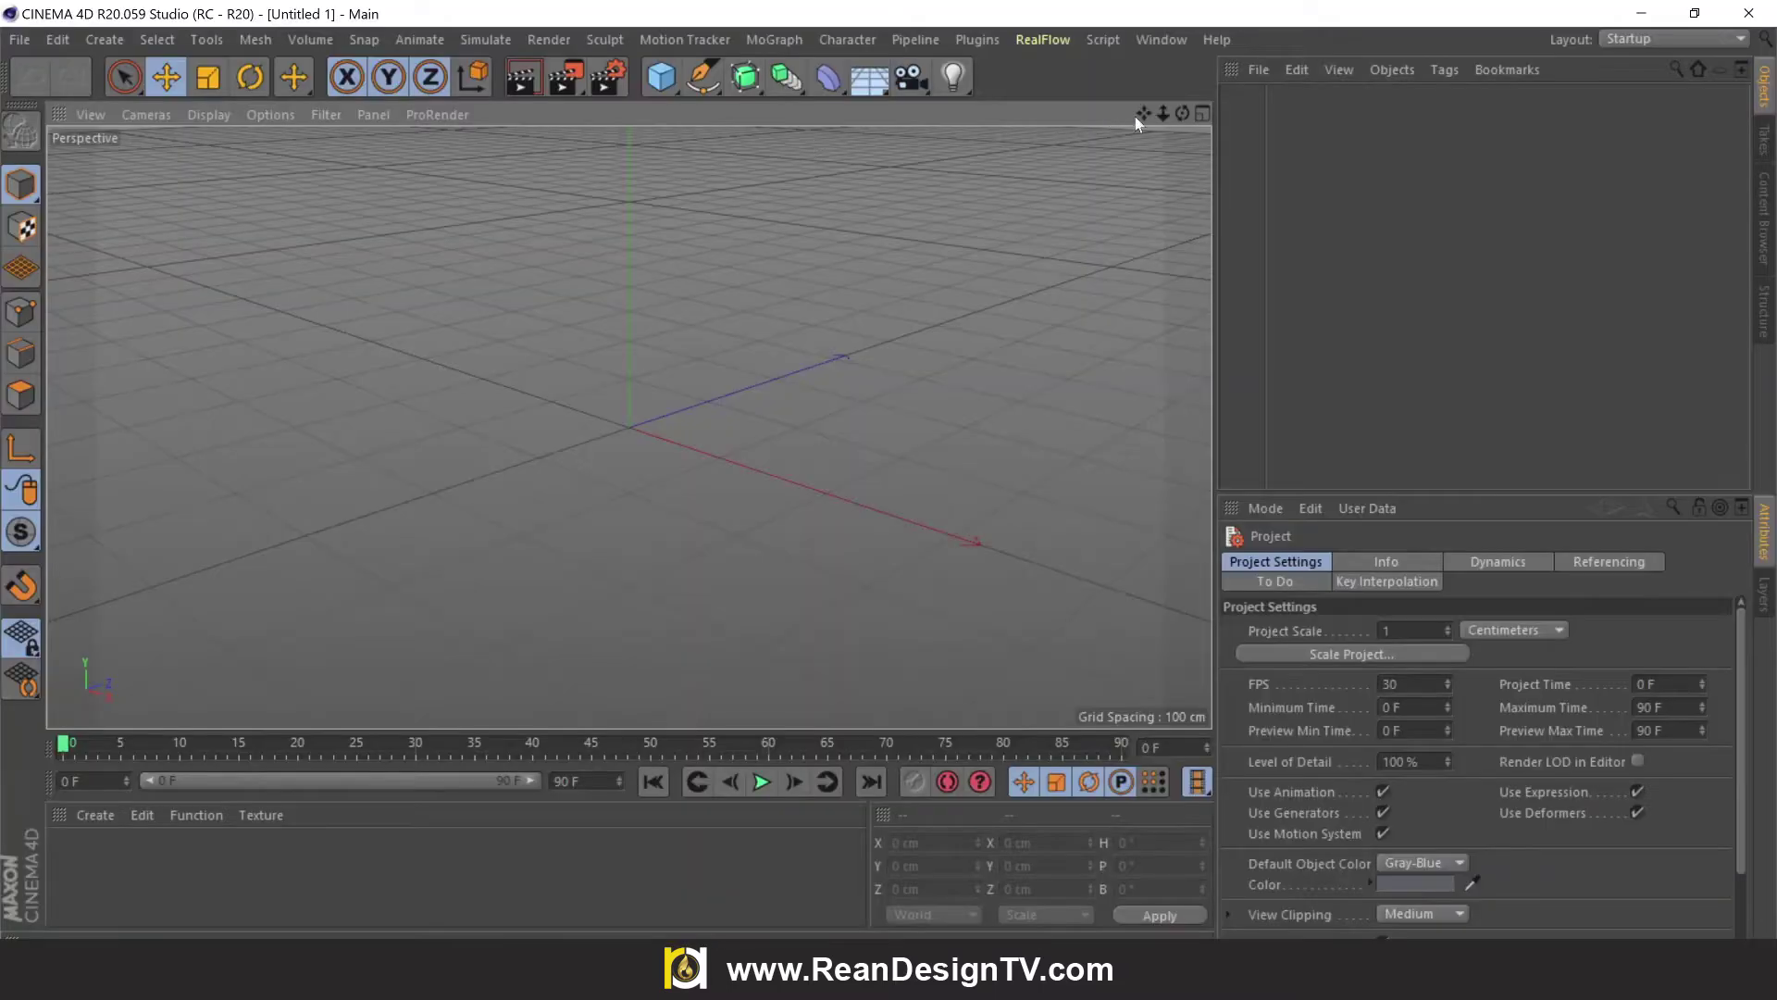
Add a Cube primitive to the empty scene.
click(661, 76)
click(876, 109)
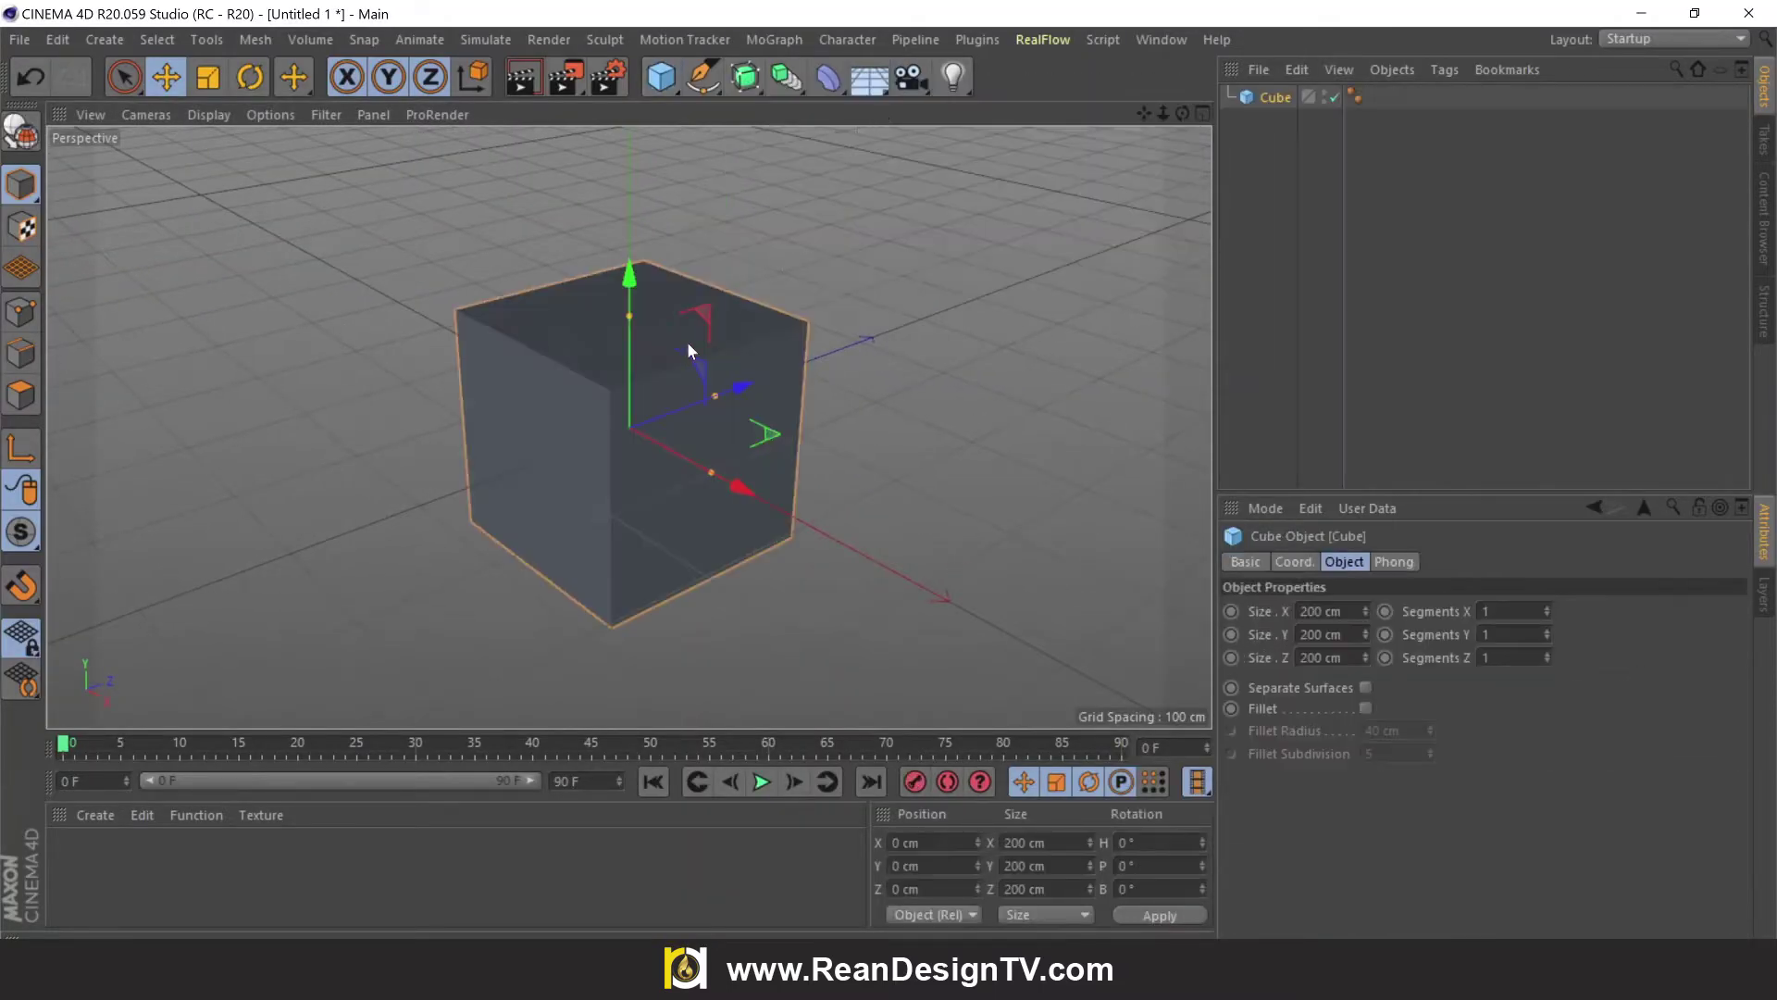
click(202, 118)
click(227, 137)
Set the cube's size to 10 cm on X, Y and Z.
double_click(1324, 611)
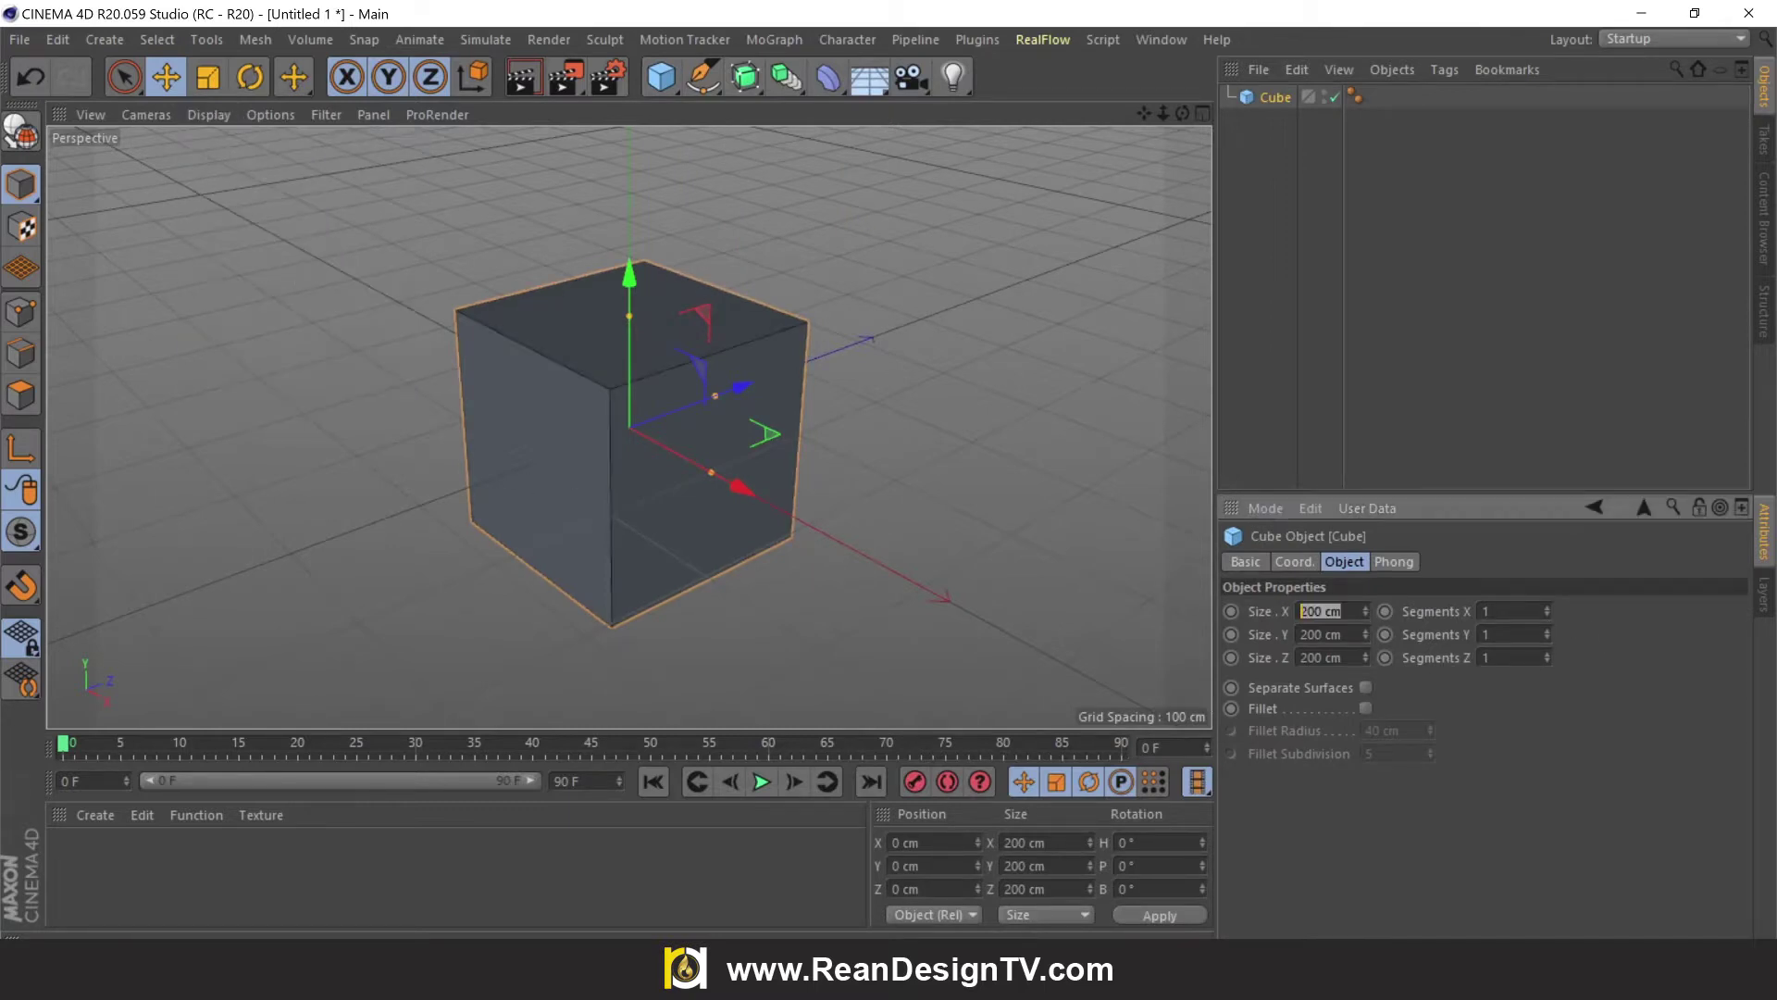
text(10)
key(Tab)
text(10)
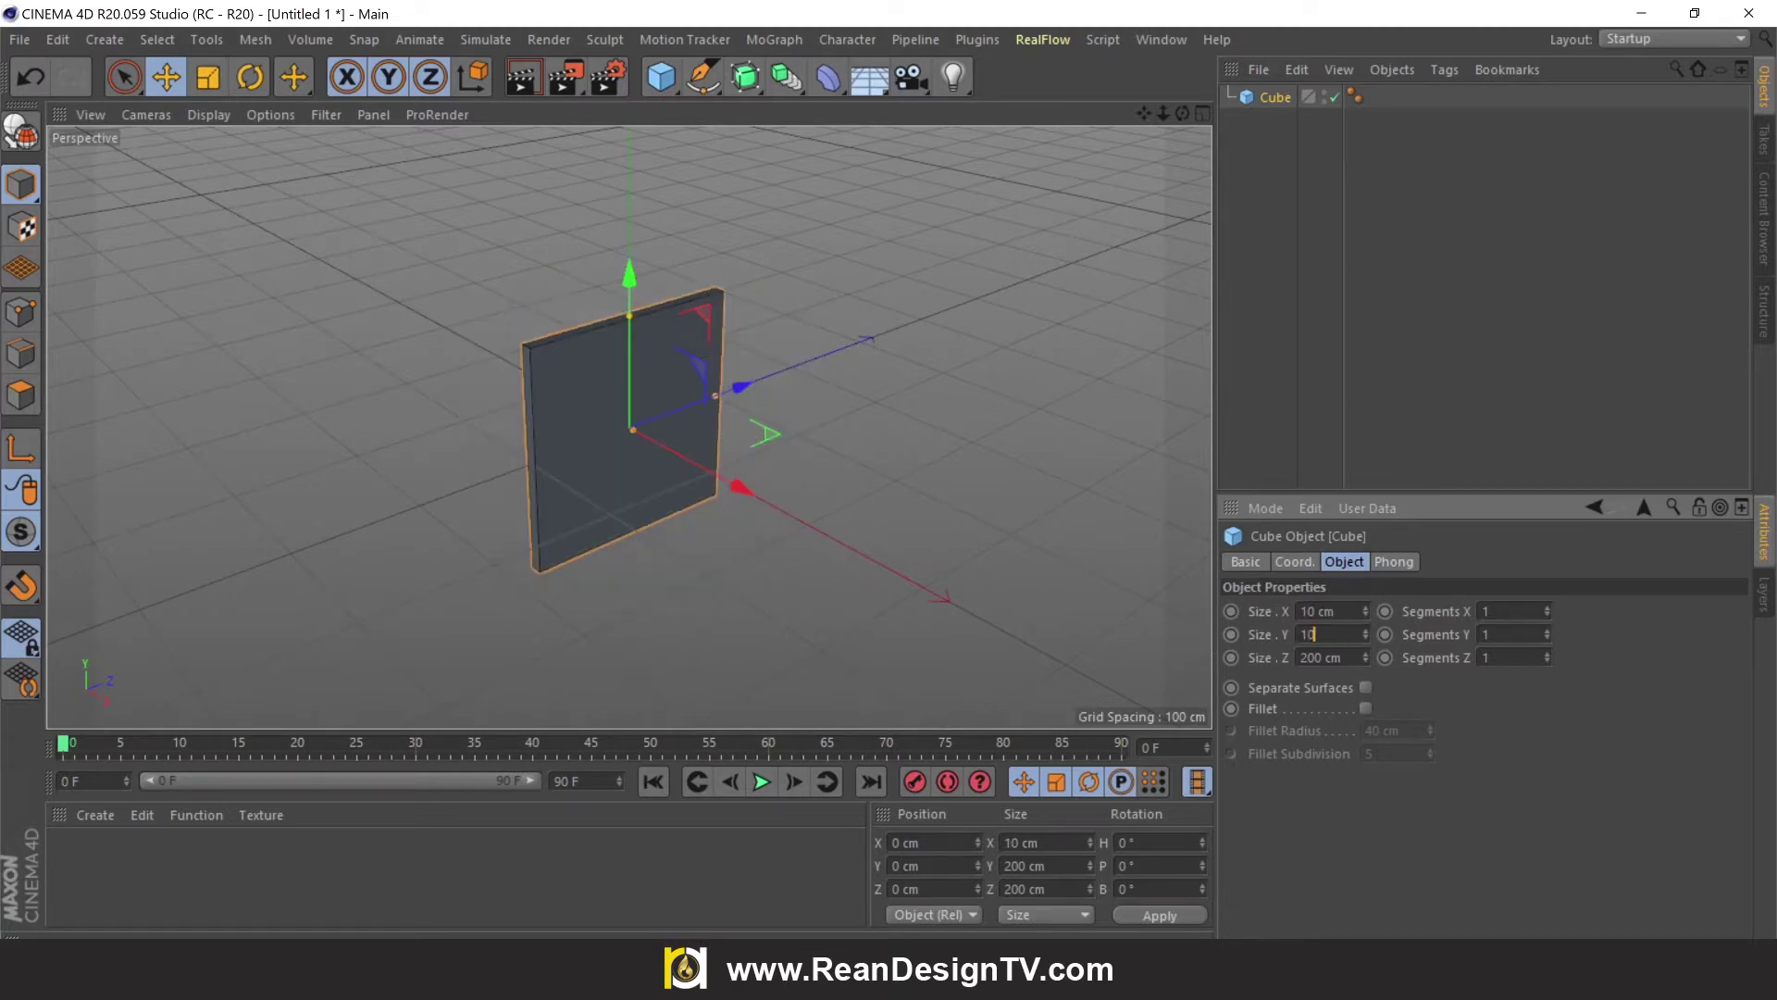
key(Tab)
text(1)
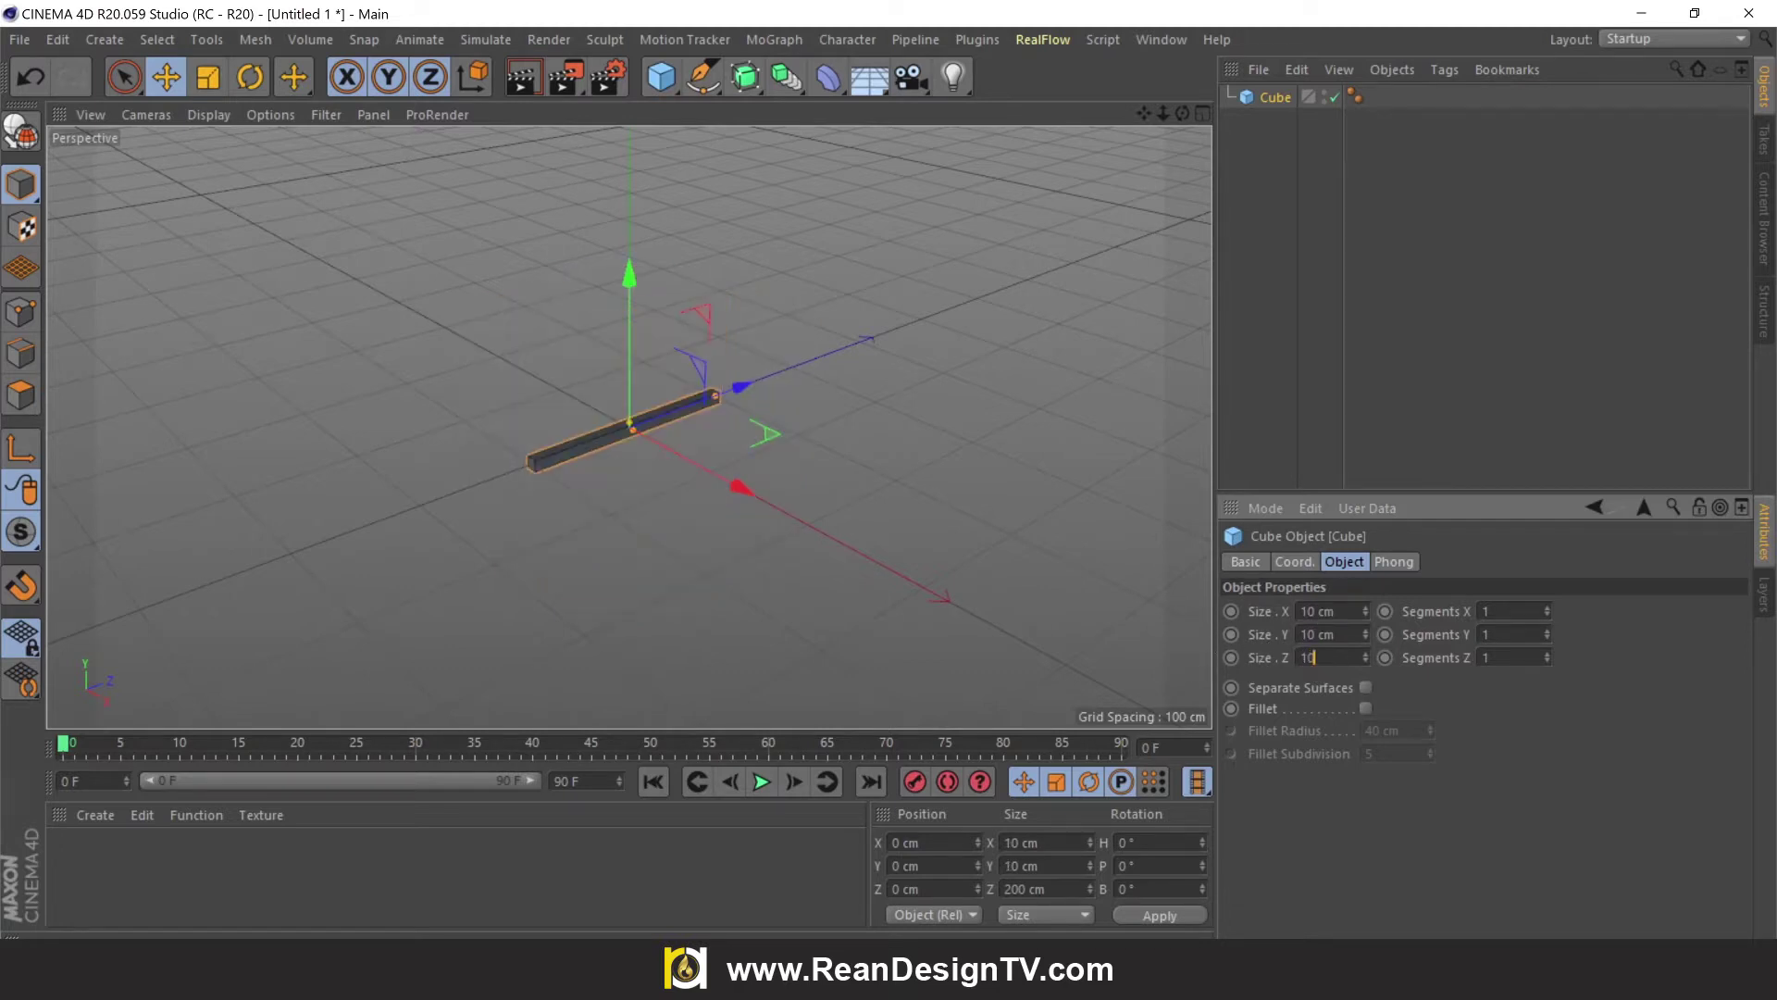
key(Return)
Add a Cloner object from the MoGraph generators.
click(630, 381)
scroll(626, 380, up, 3)
scroll(630, 389, up, 3)
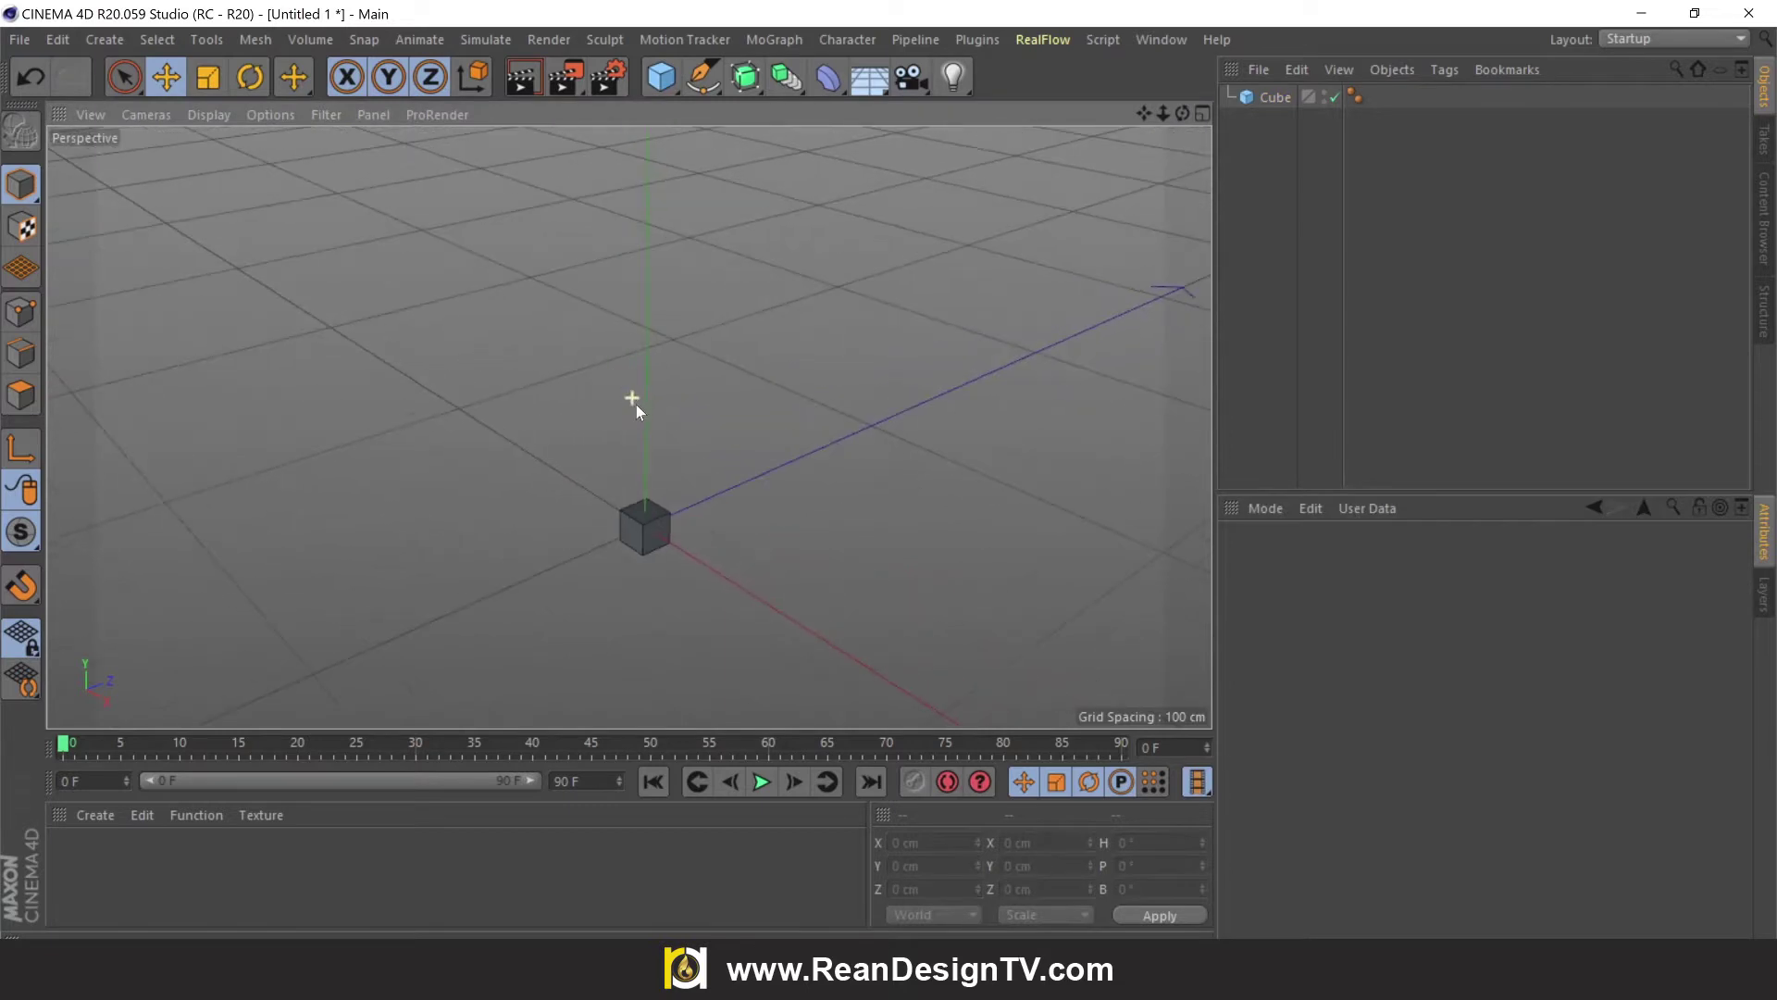
drag(1182, 113, 1176, 119)
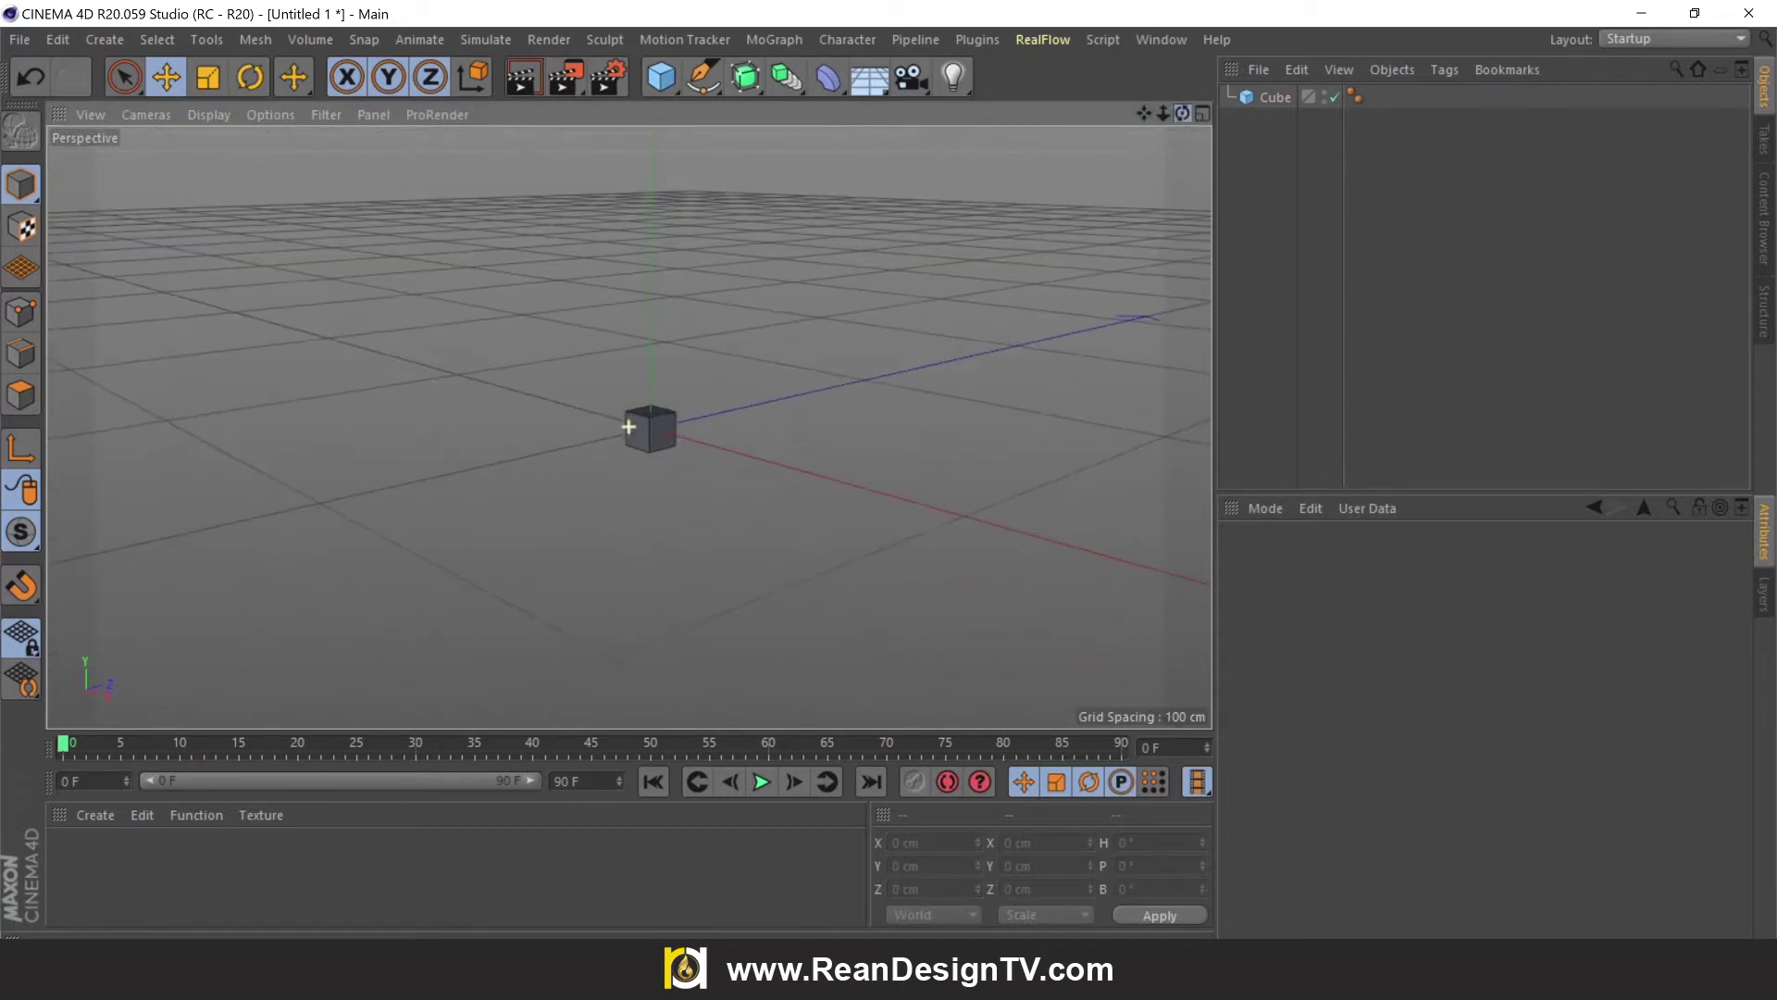
click(785, 75)
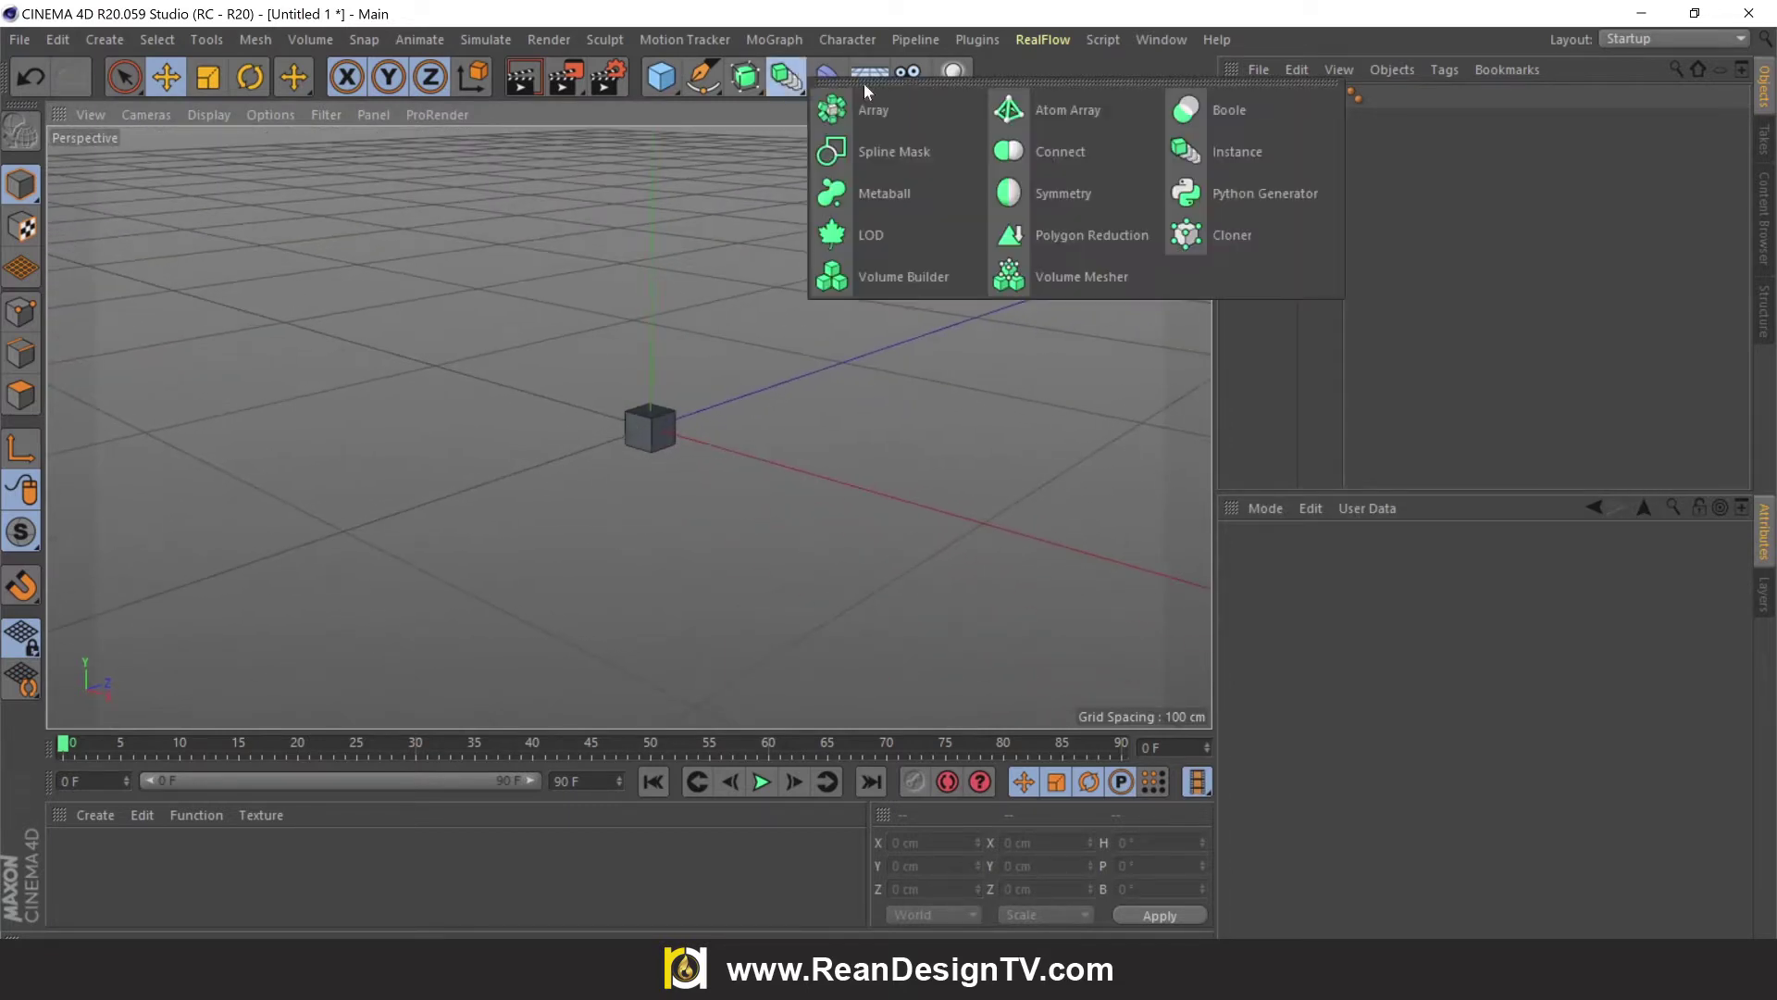
click(1213, 243)
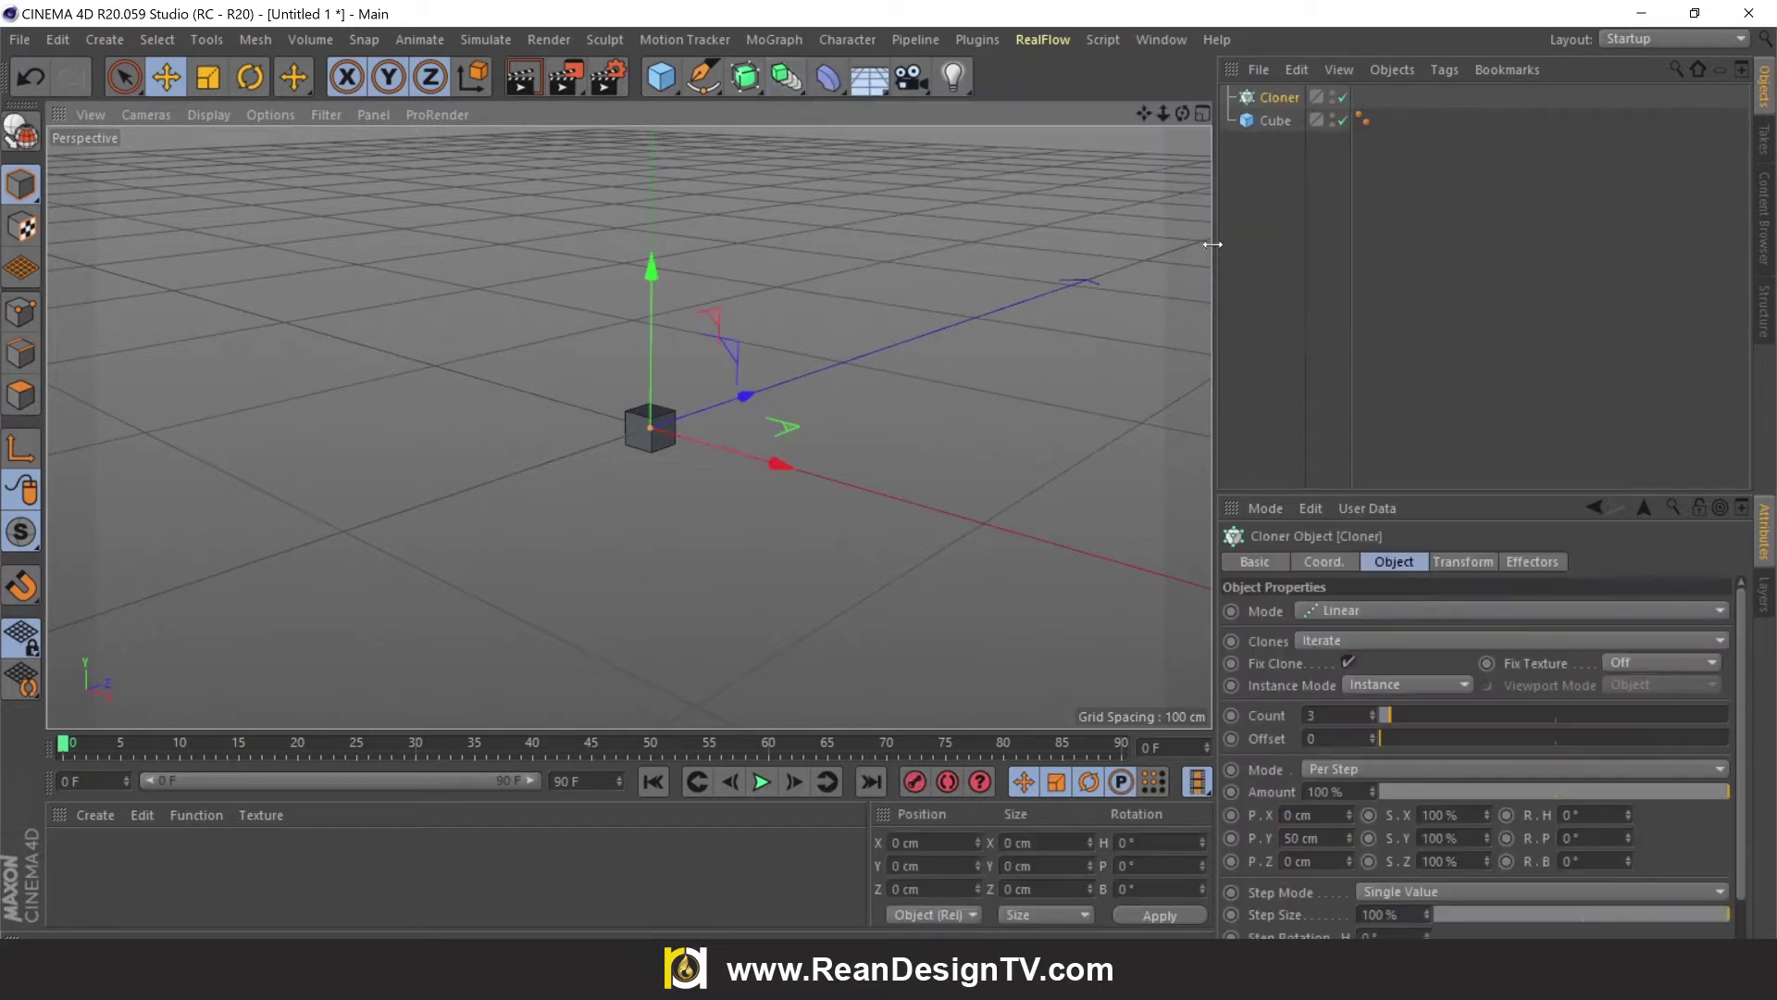
Parent the cube under the Cloner and select the Cloner.
click(1272, 121)
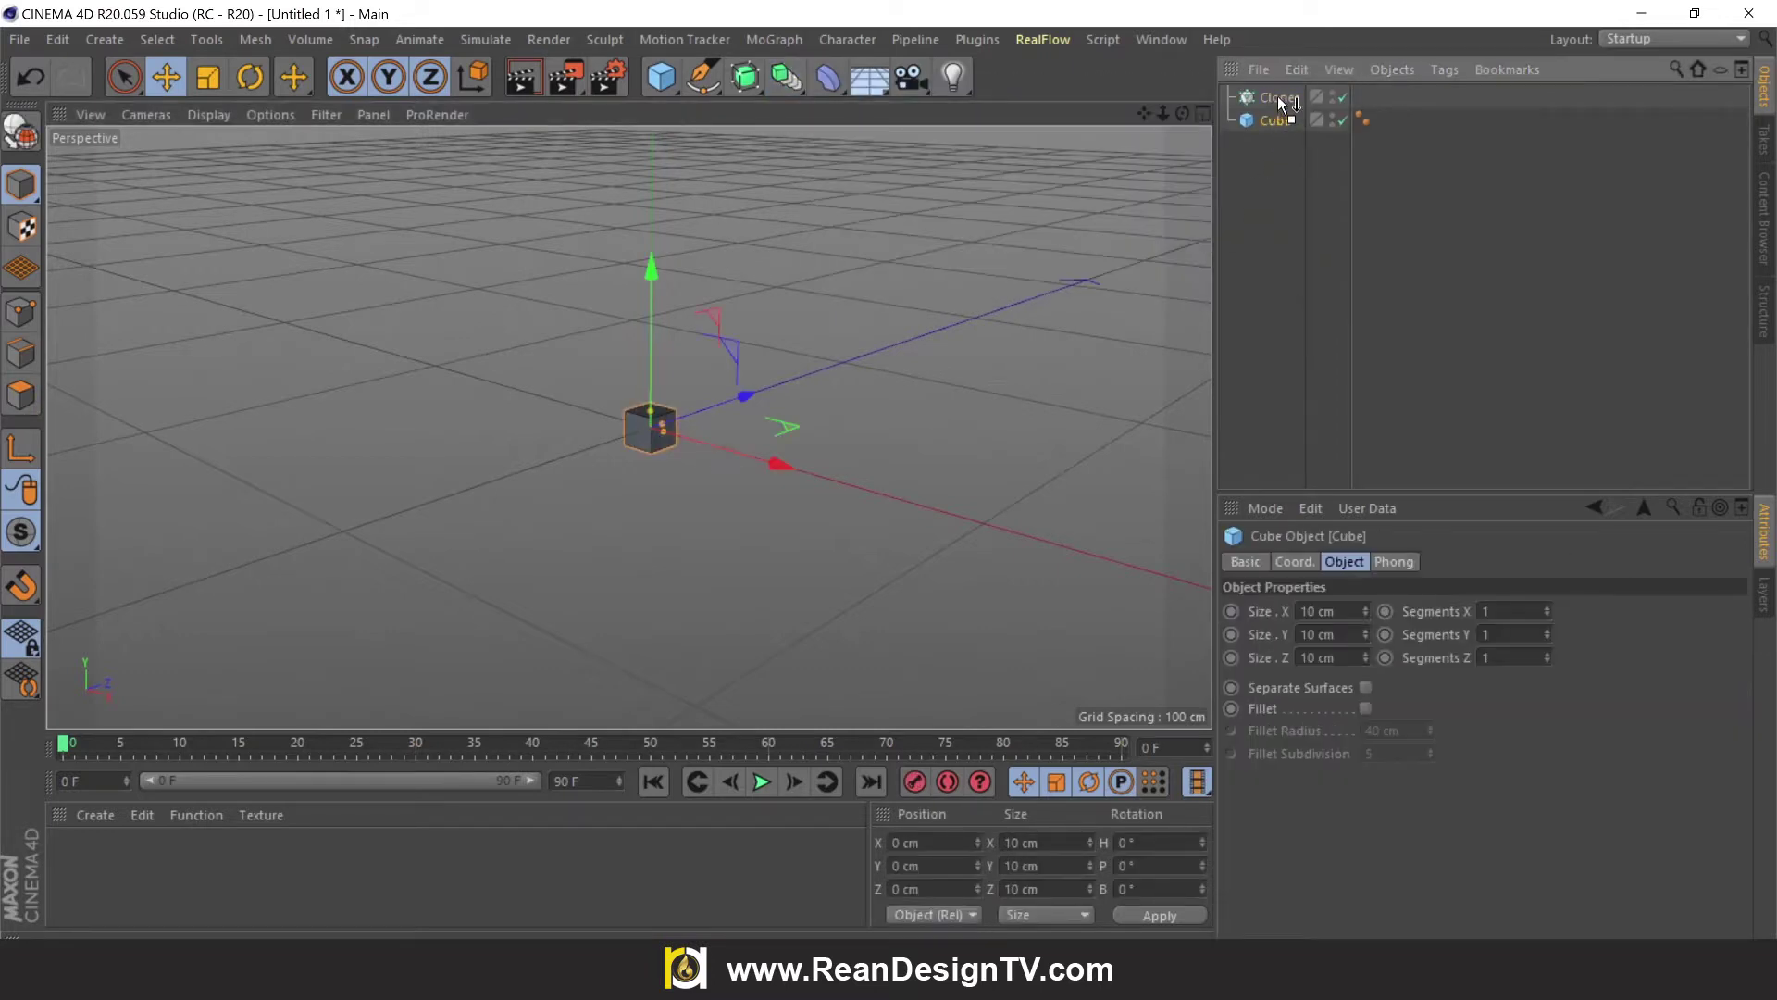
drag(1276, 107, 1277, 97)
click(1273, 96)
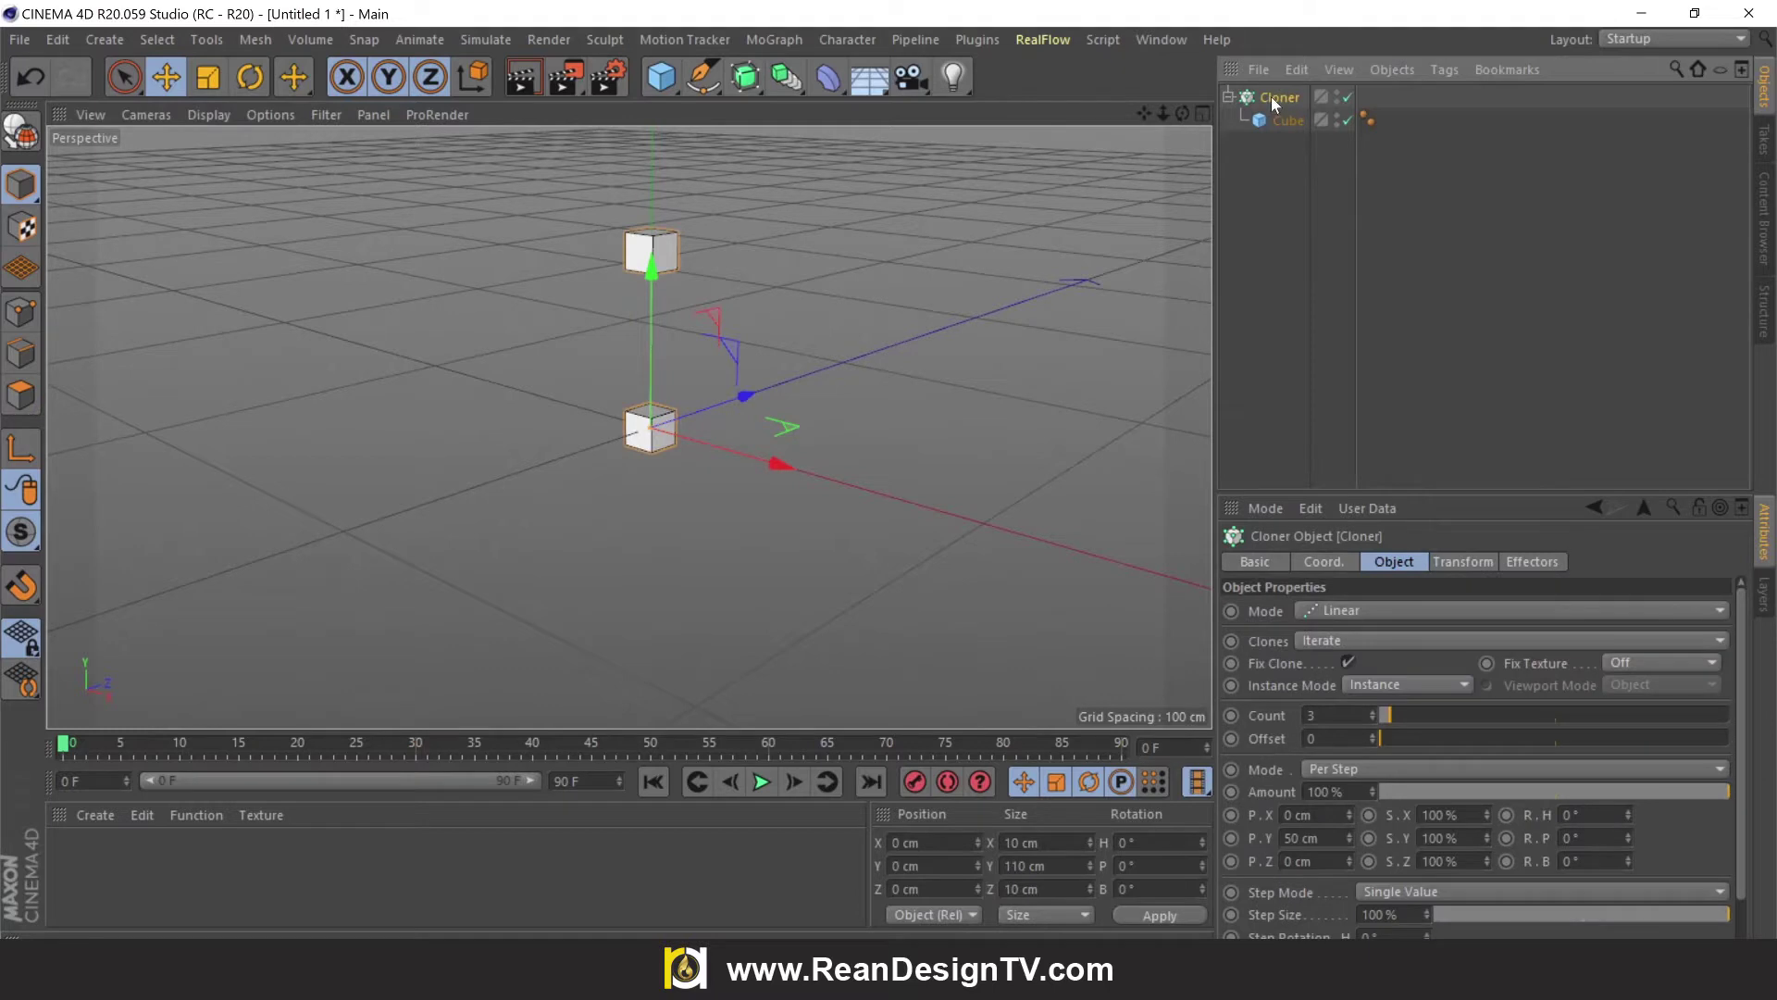
Switch the Cloner to Grid Array mode with 100 cm size on X, Y and Z.
click(1363, 609)
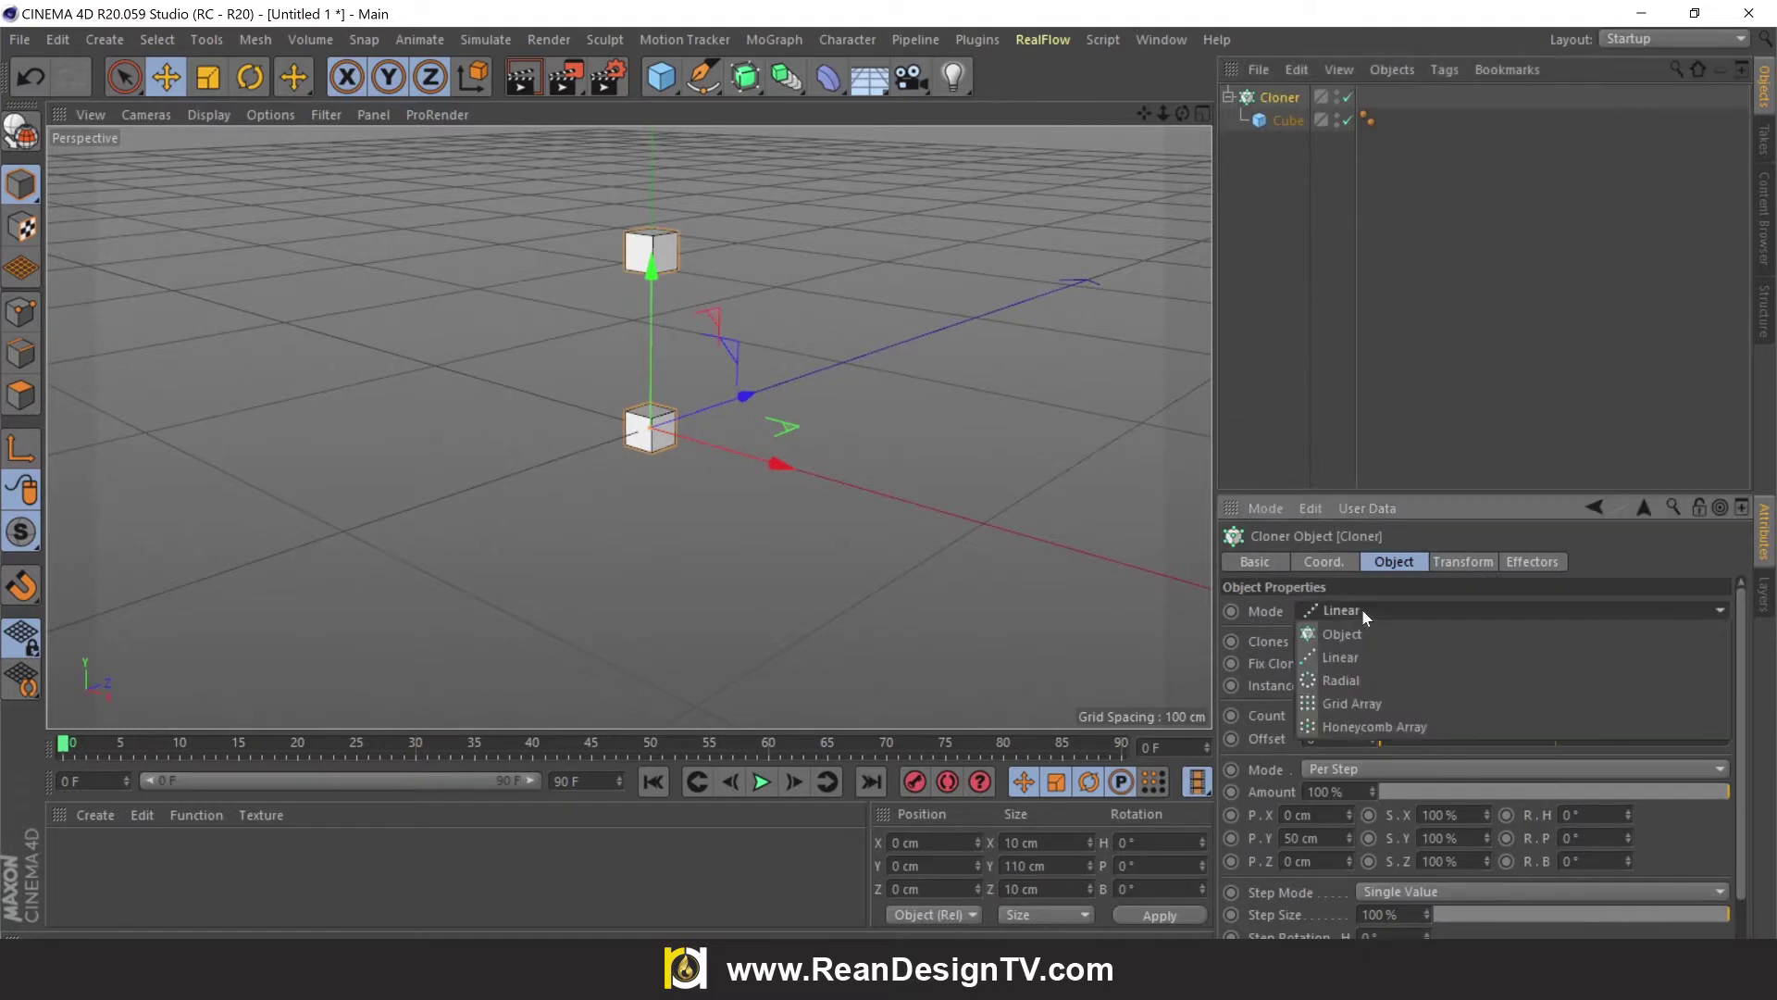
click(1355, 705)
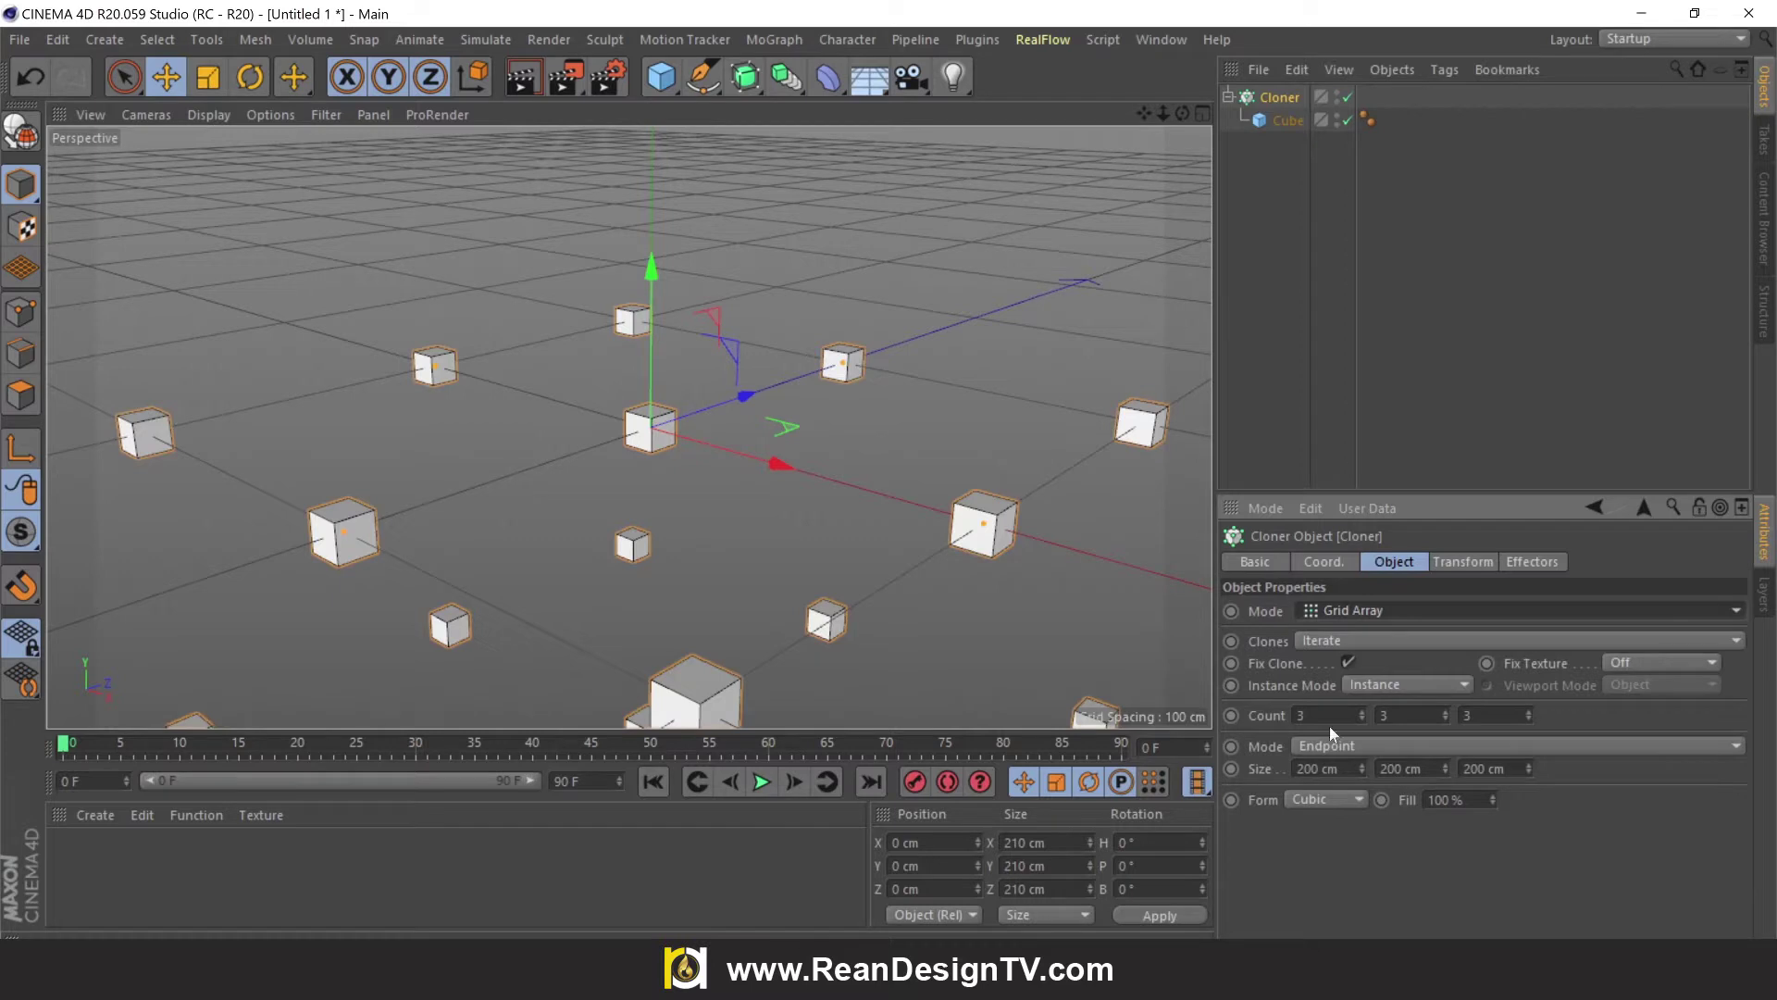
click(1305, 714)
double_click(1316, 768)
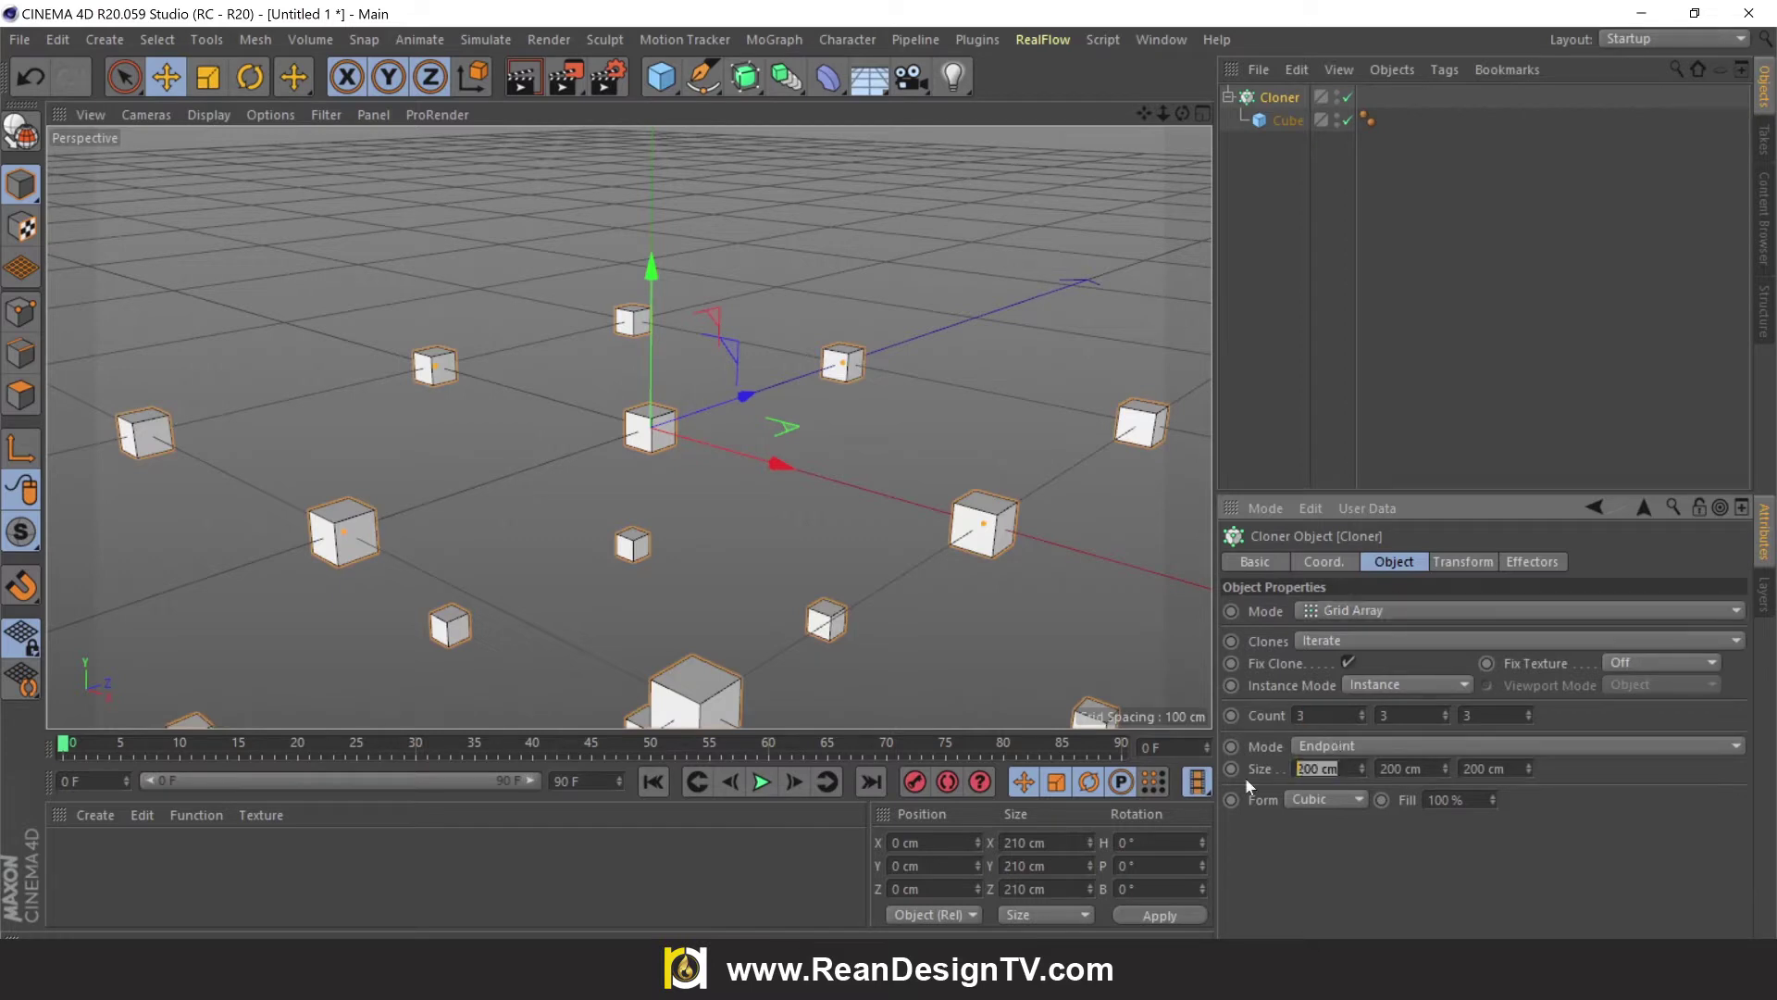
text(1)
key(Tab)
text(100)
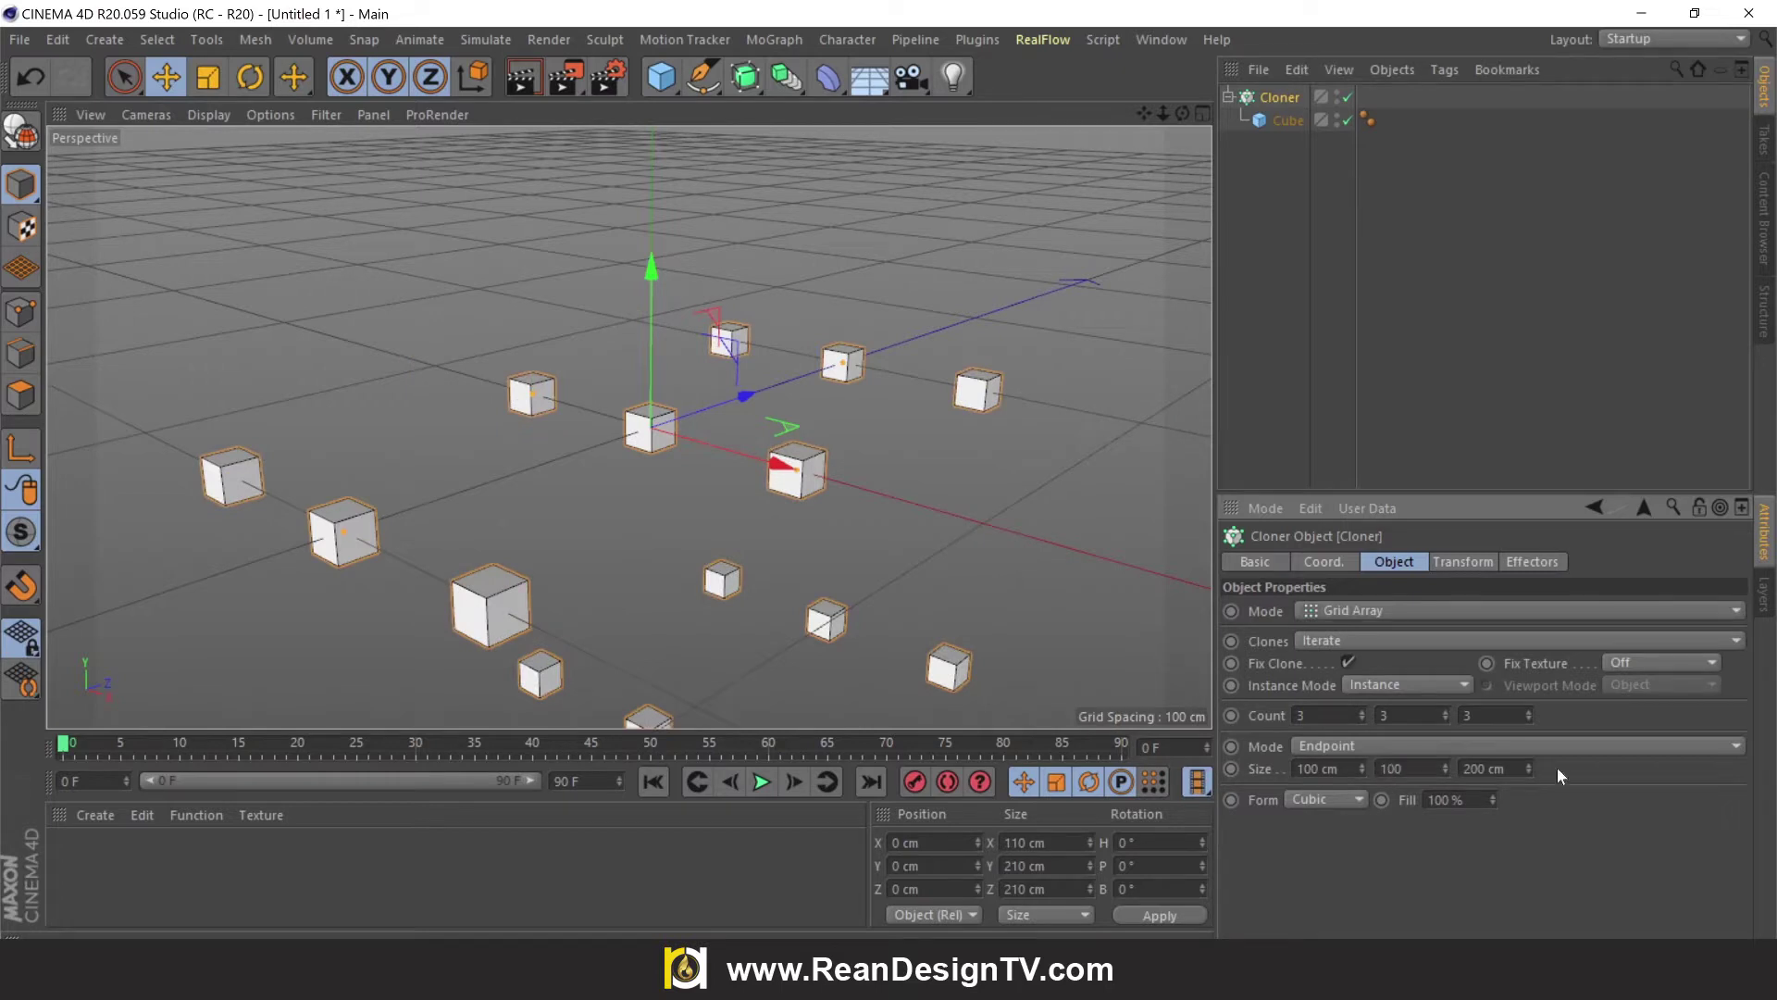
key(Tab)
text(1)
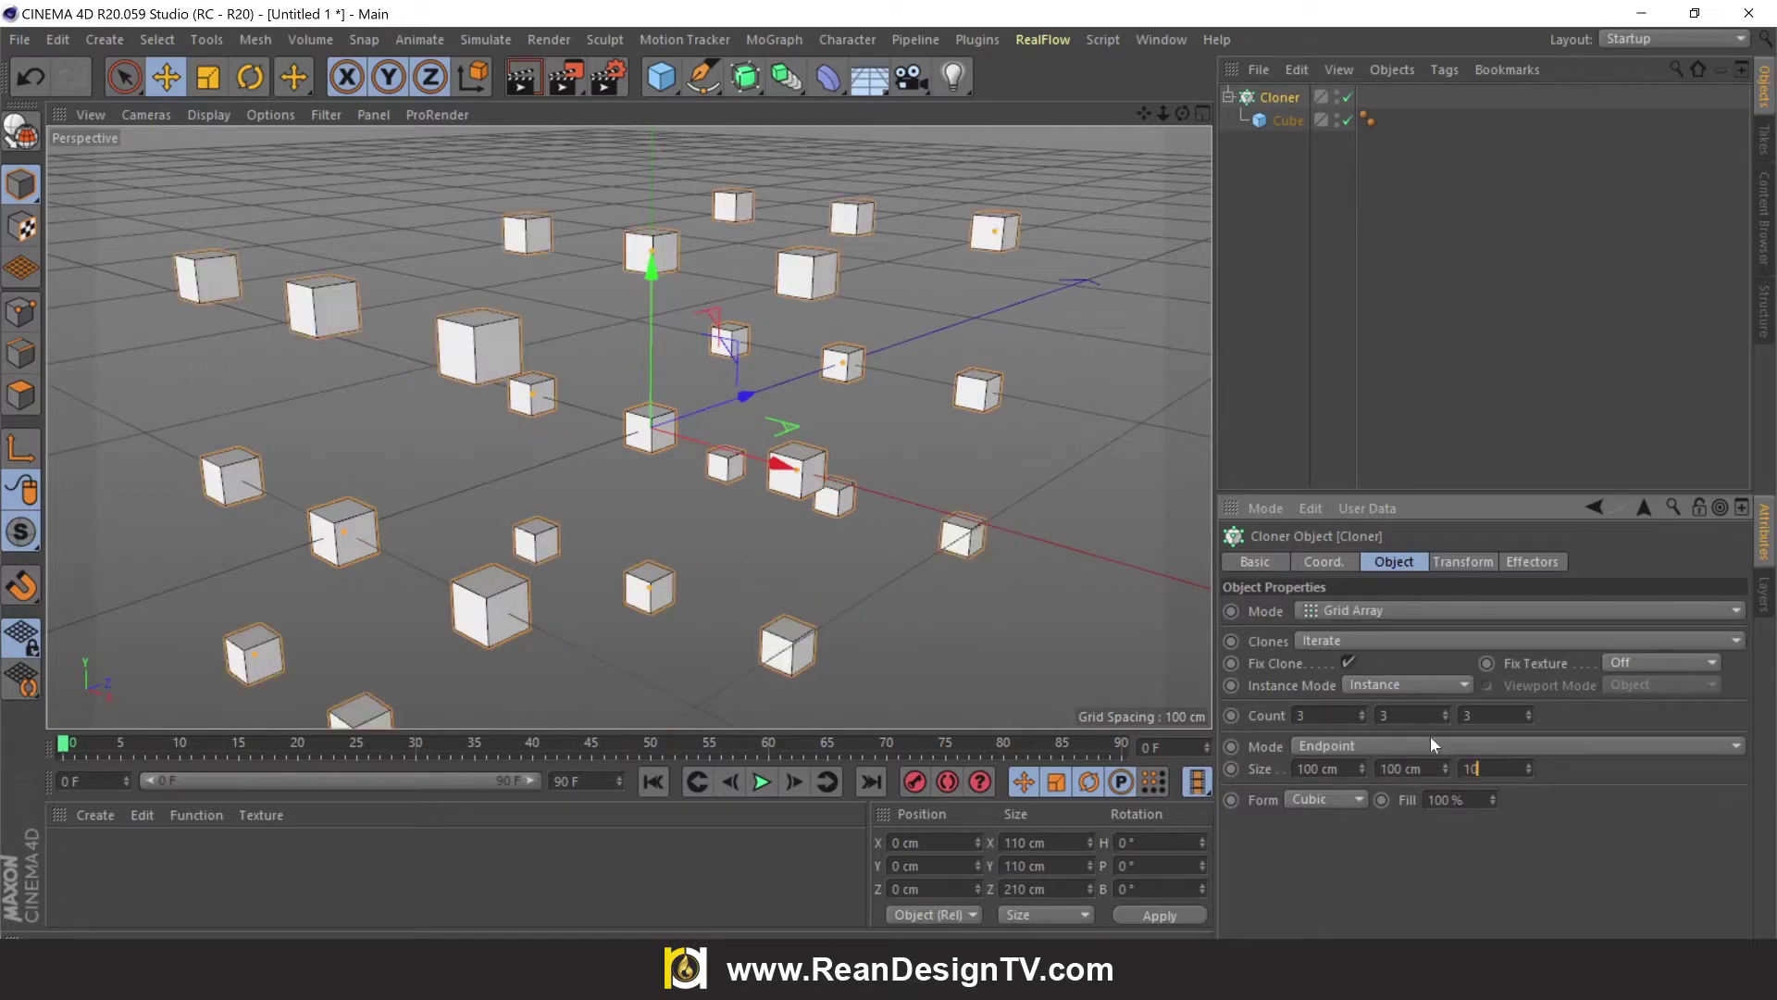
key(Tab)
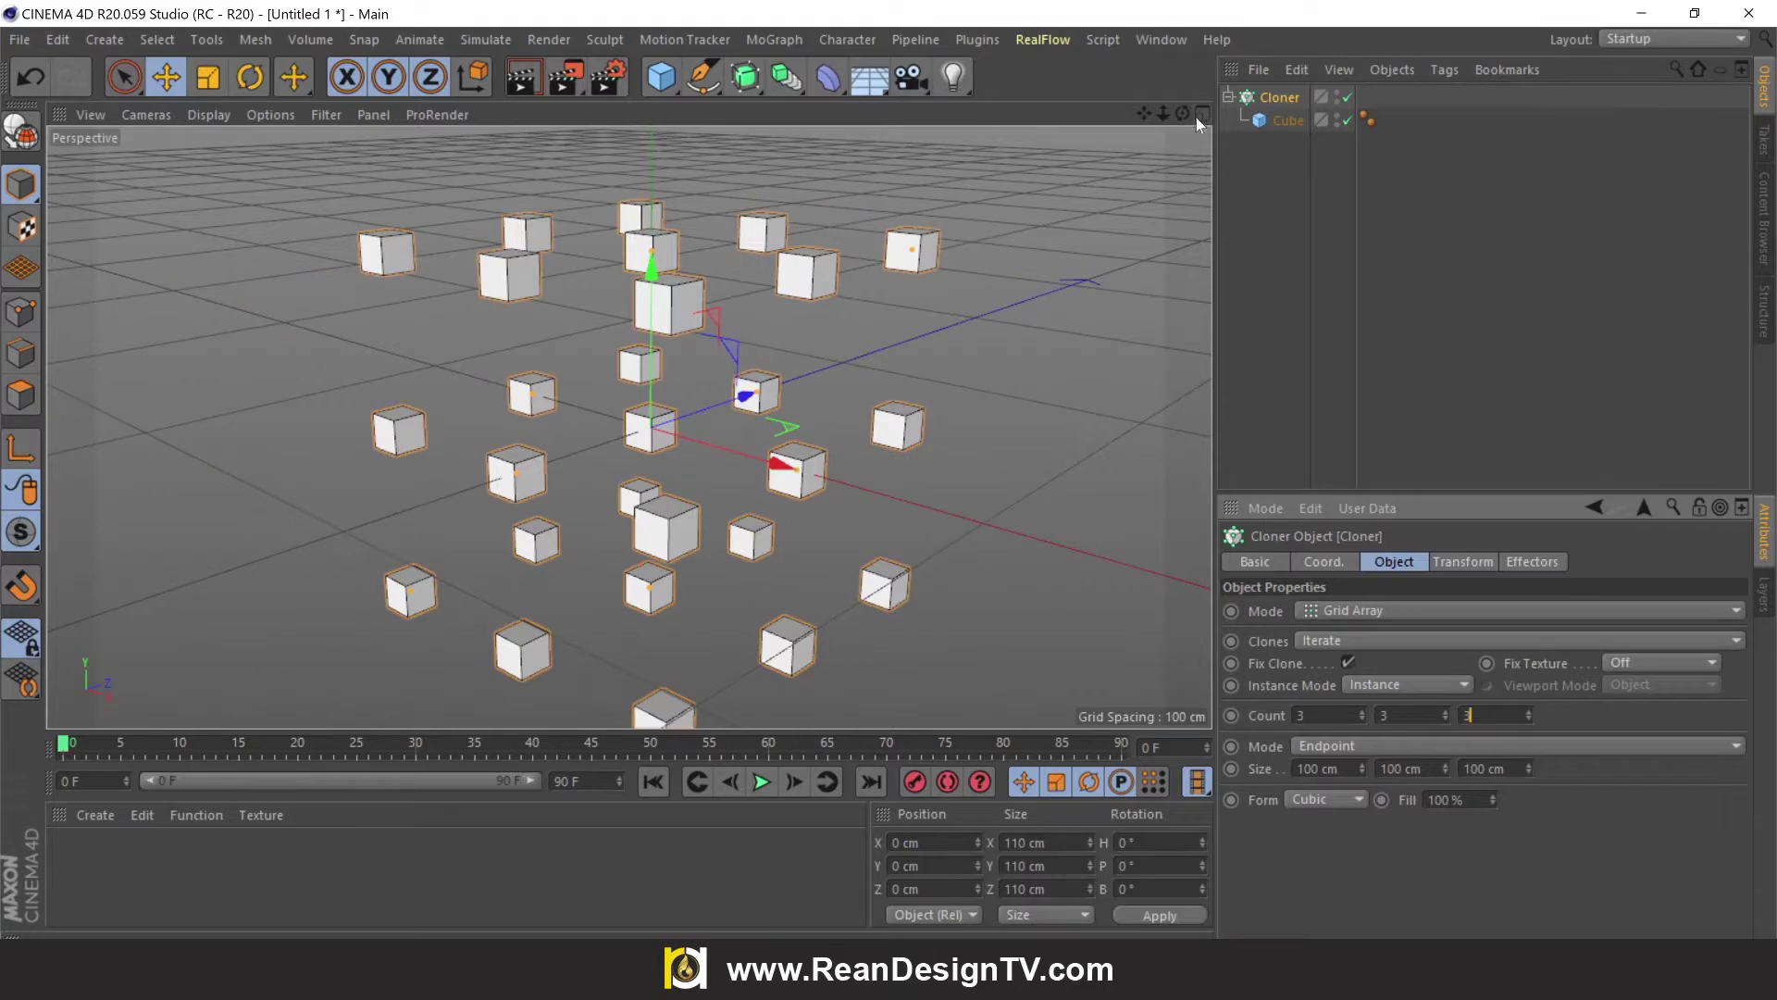
Set the grid's X clone count to 11.
drag(1183, 114, 1184, 116)
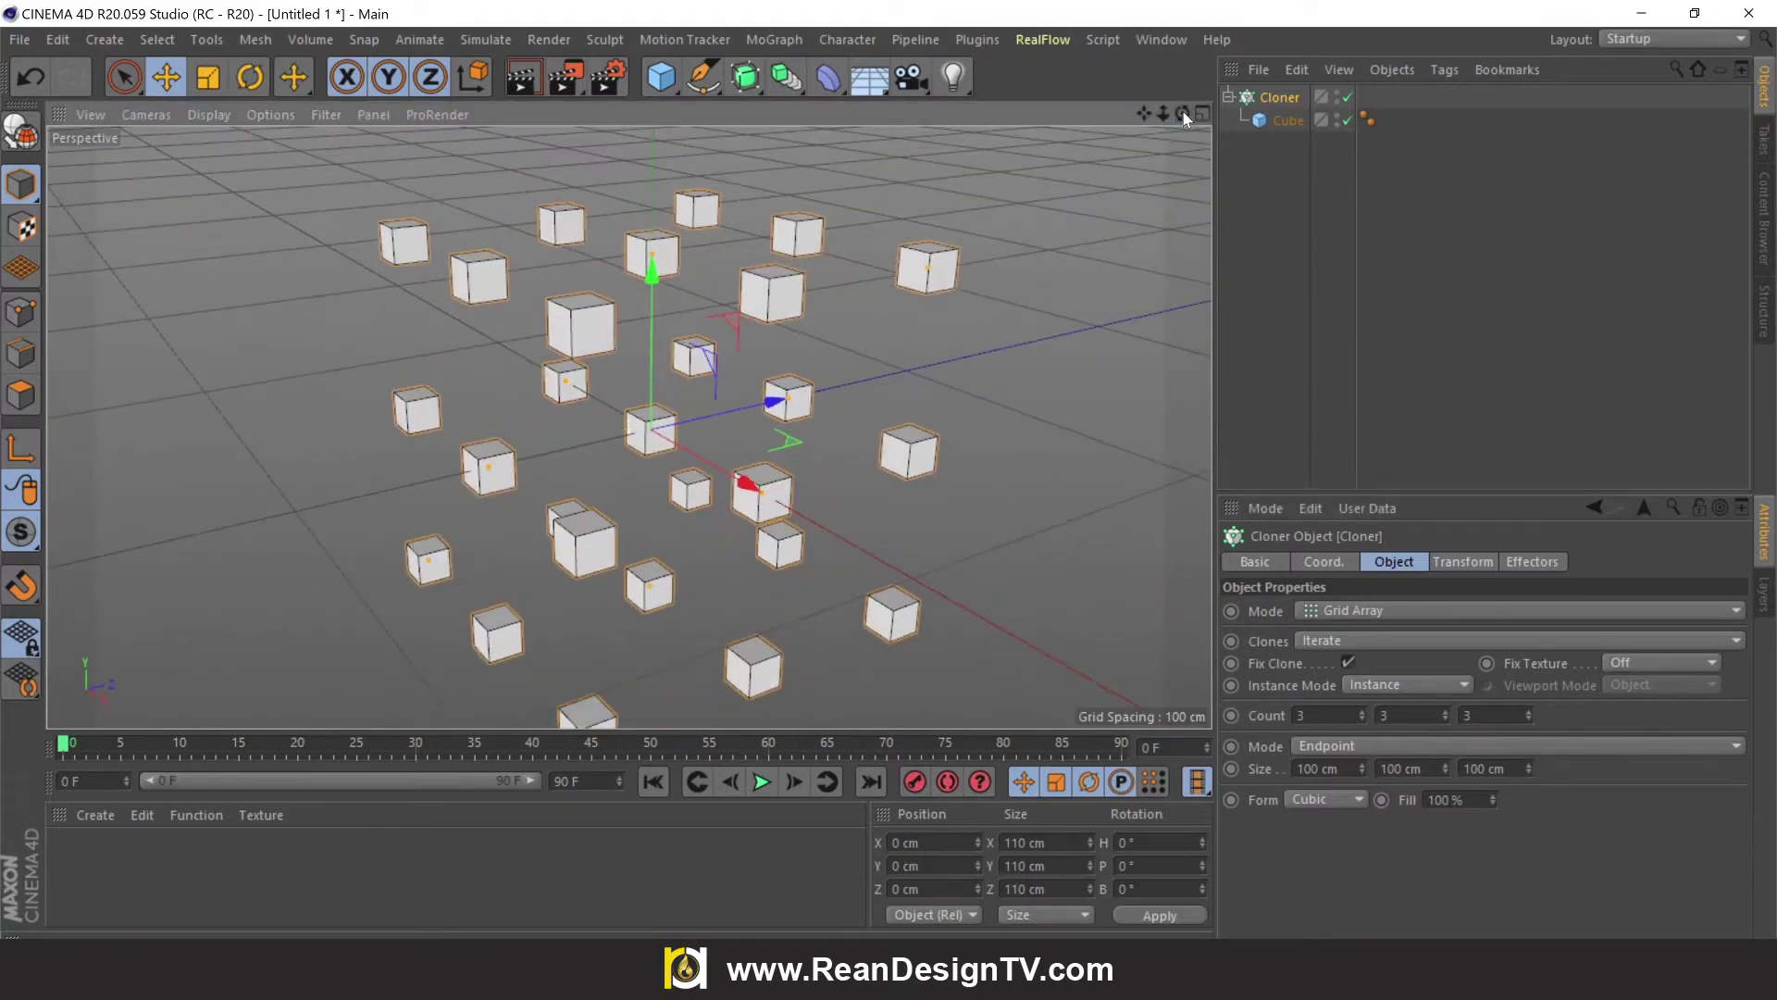
drag(1359, 716, 1358, 713)
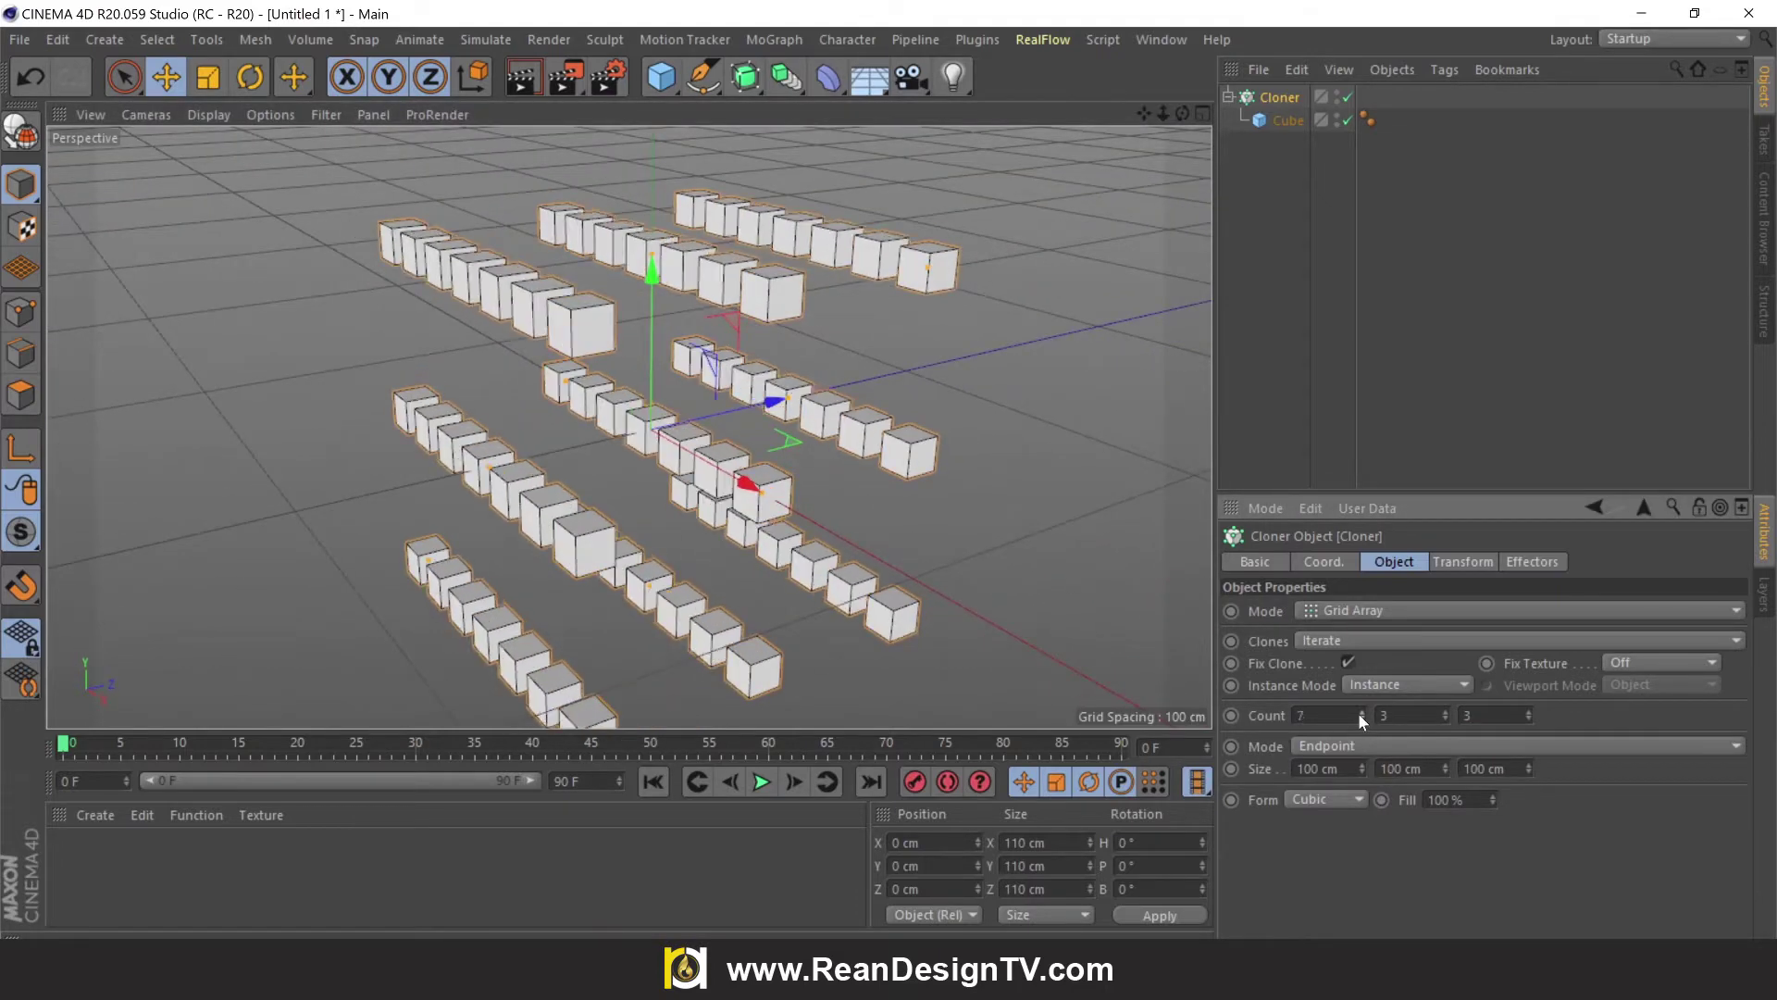
drag(1182, 115, 1183, 115)
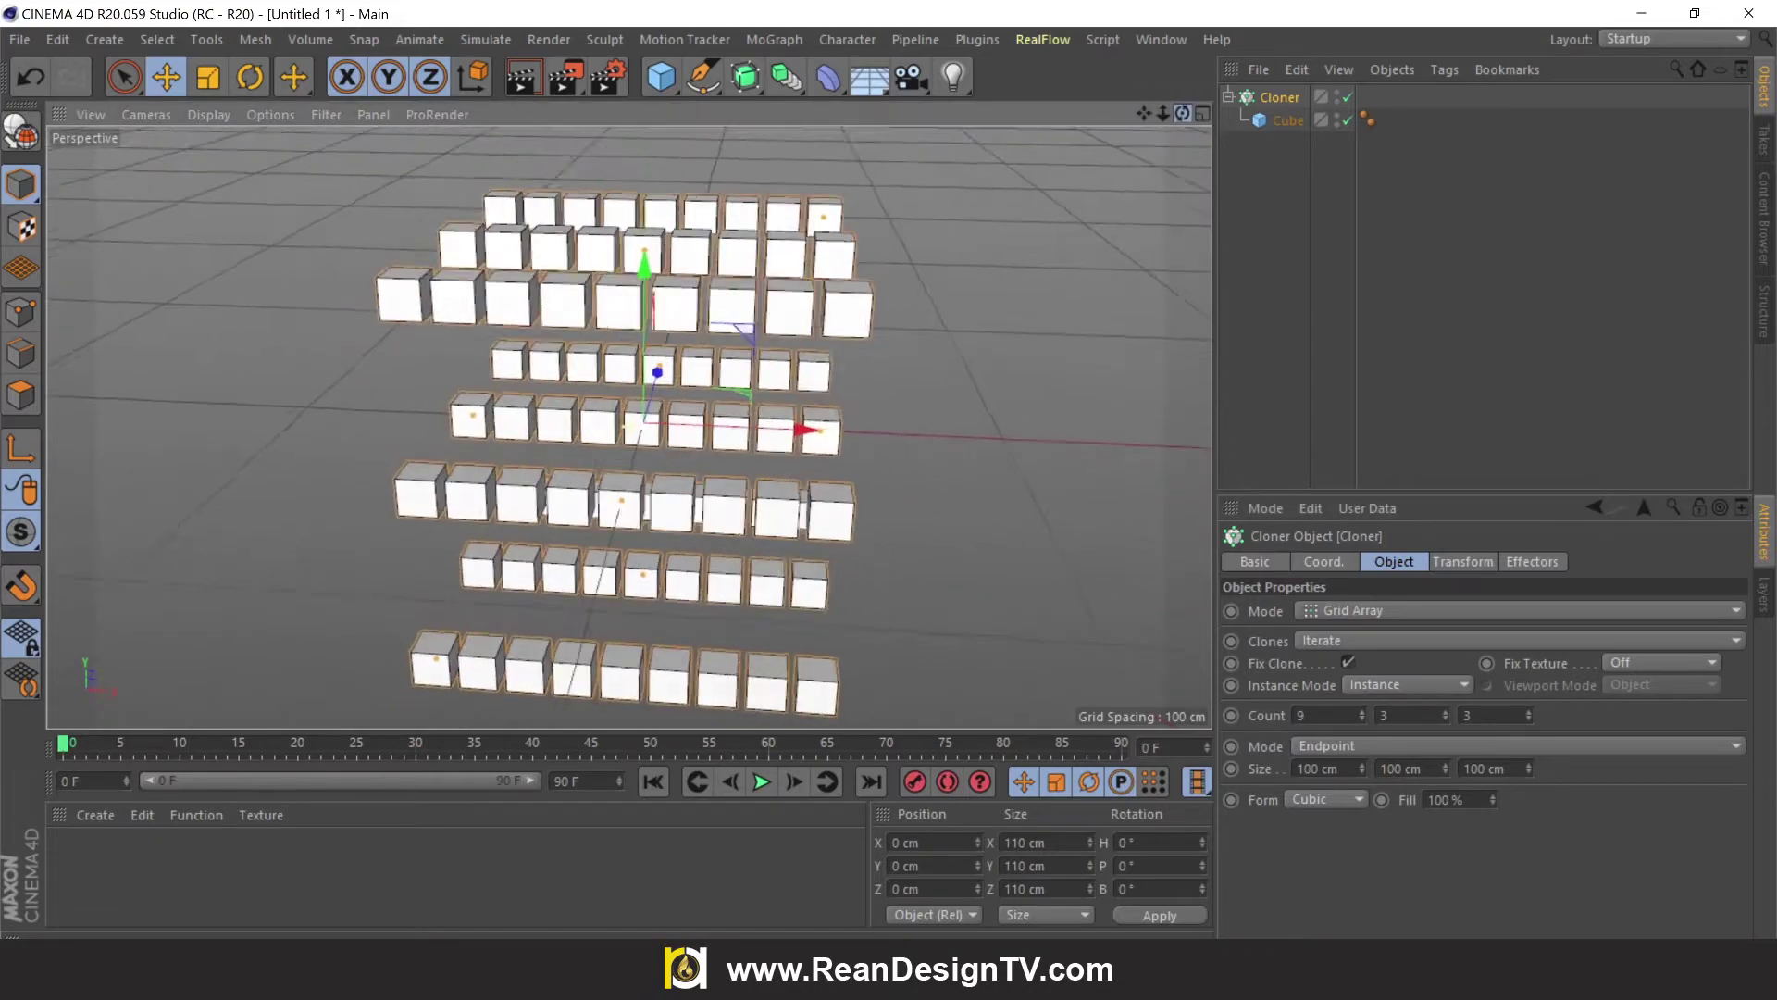
click(1362, 712)
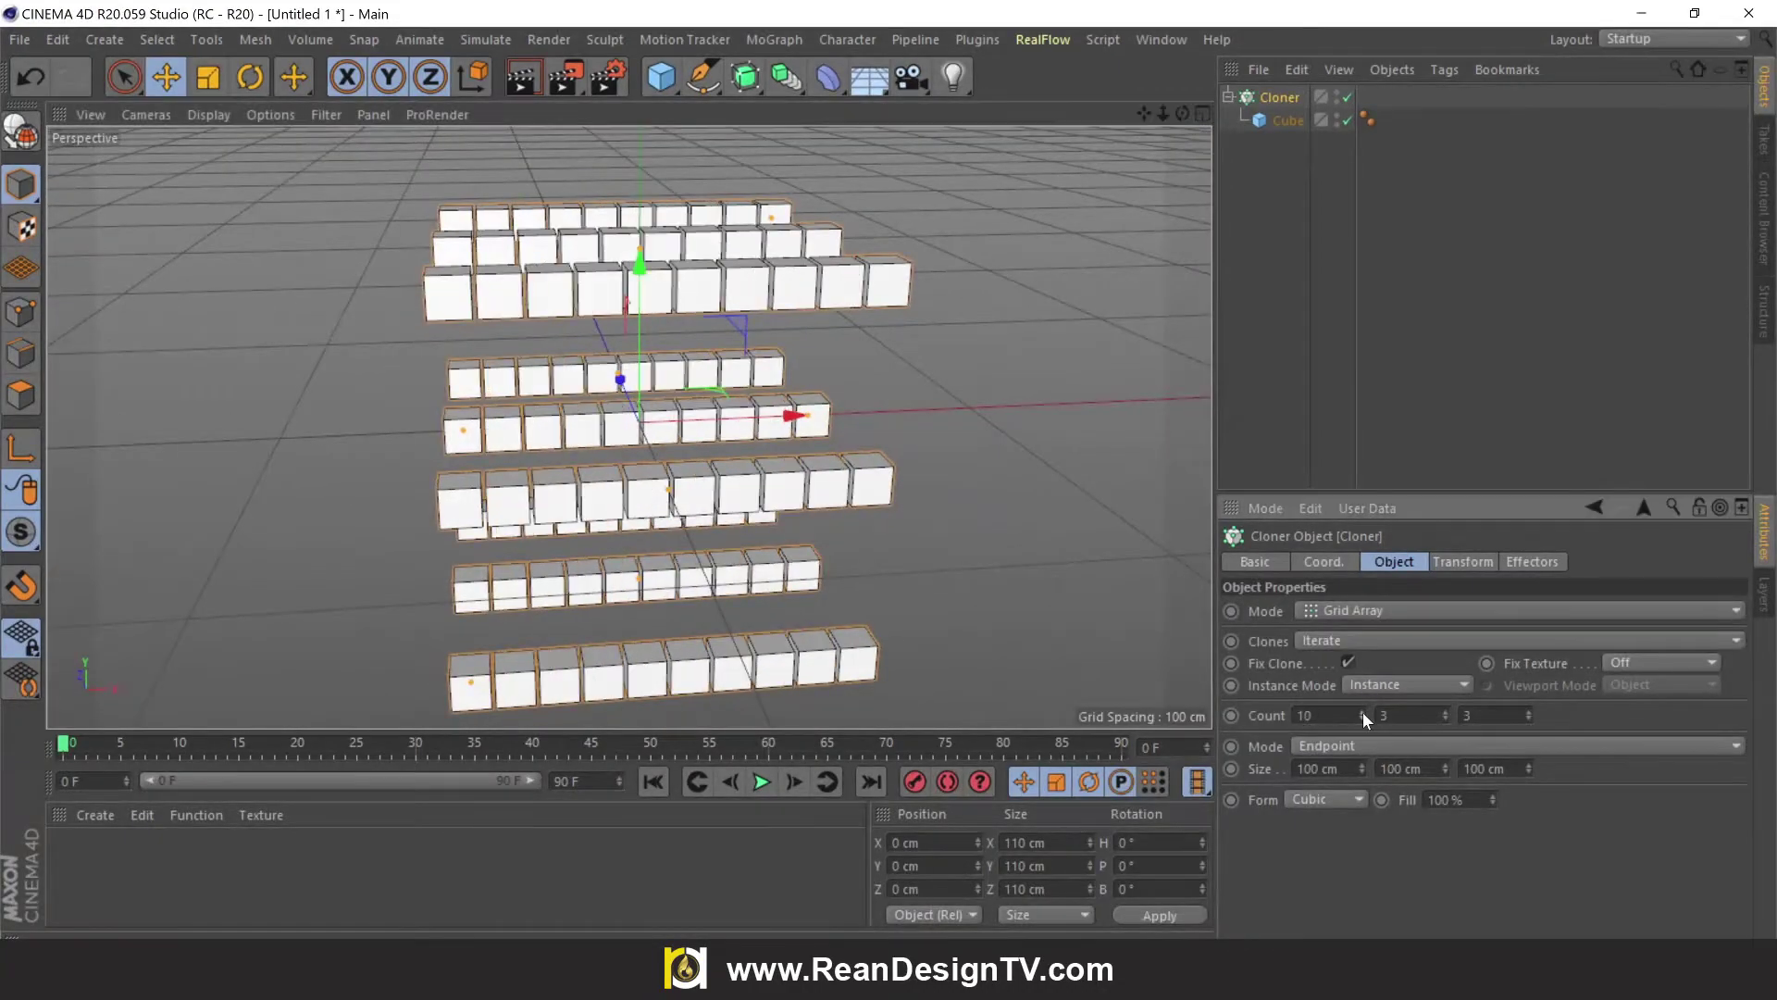
click(1363, 712)
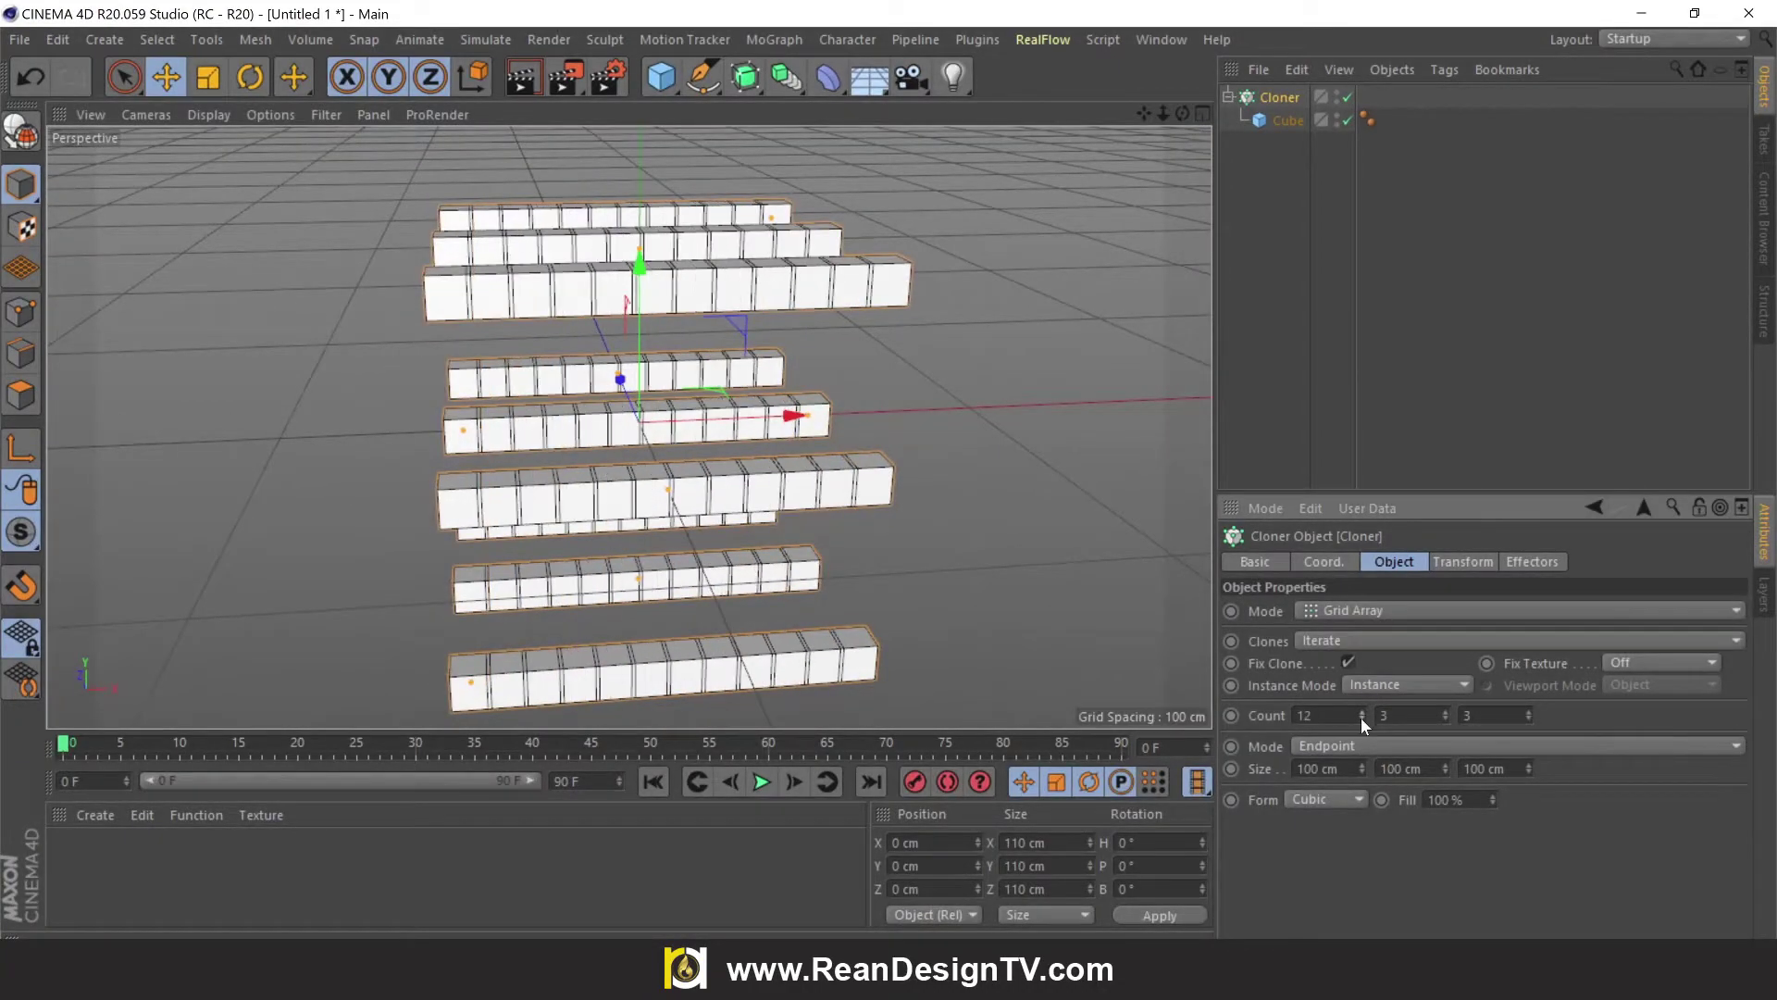
click(1361, 719)
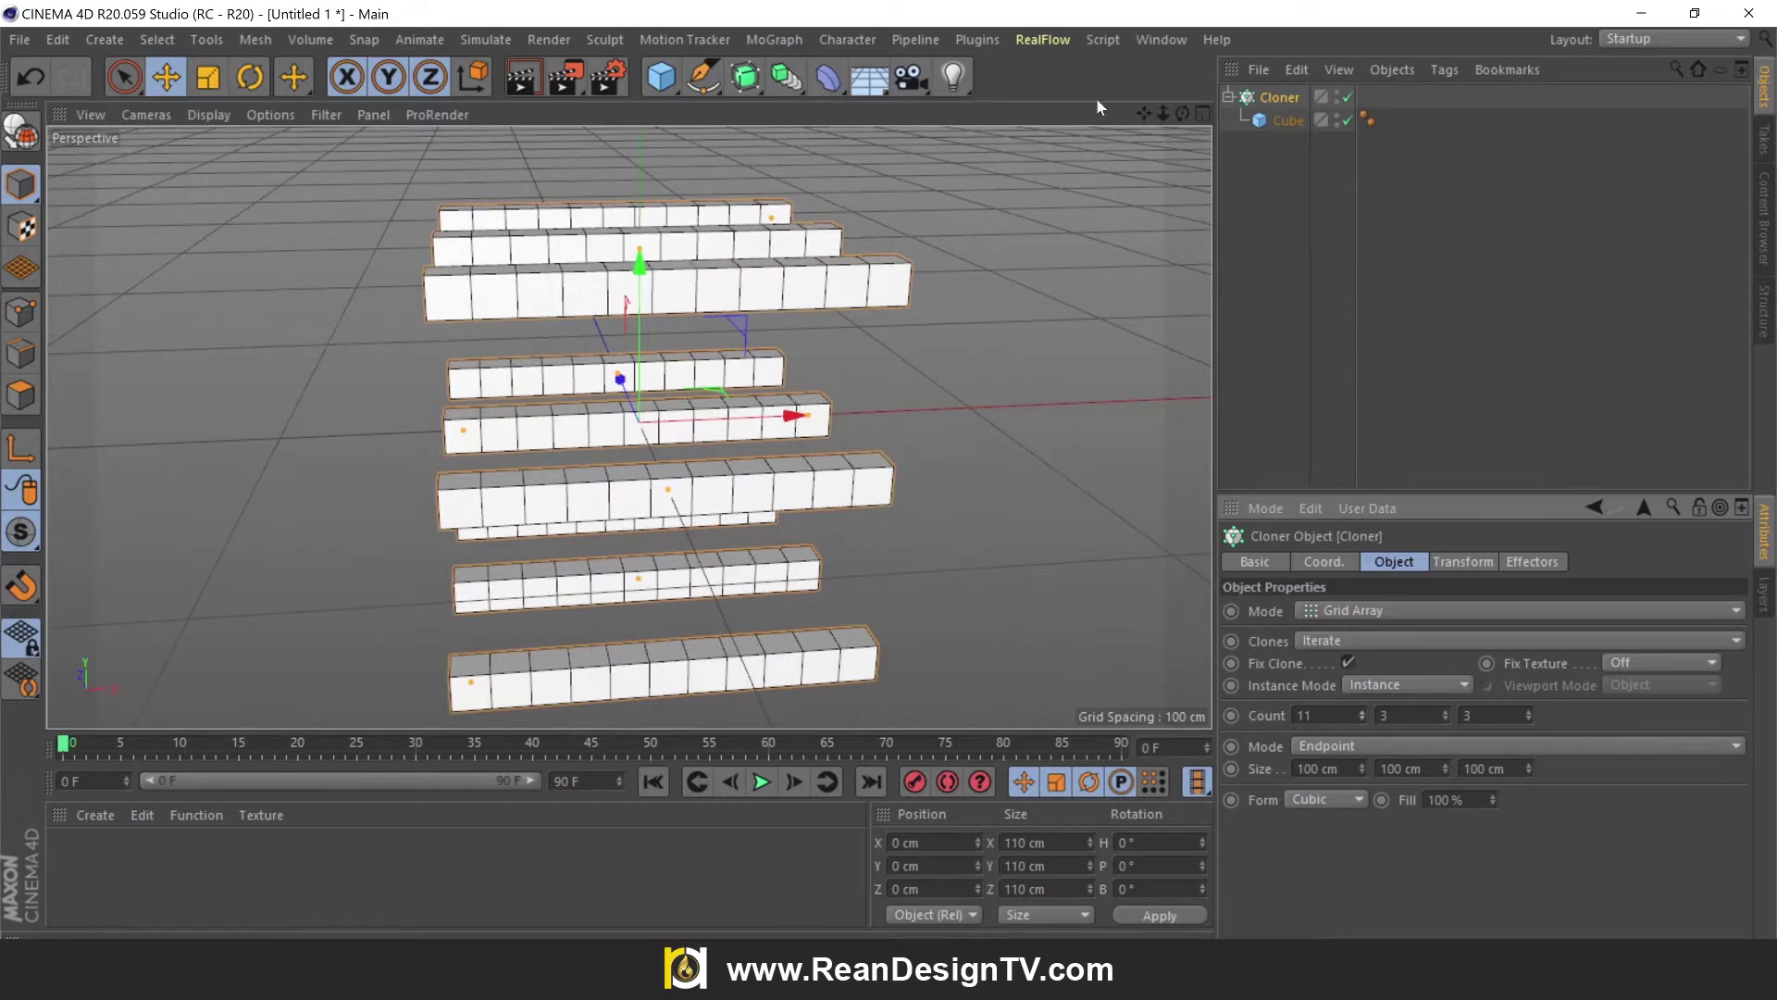
Set the Y and Z clone counts to 11 each, then deselect the Cloner.
scroll(837, 220, up, 5)
scroll(910, 476, down, 5)
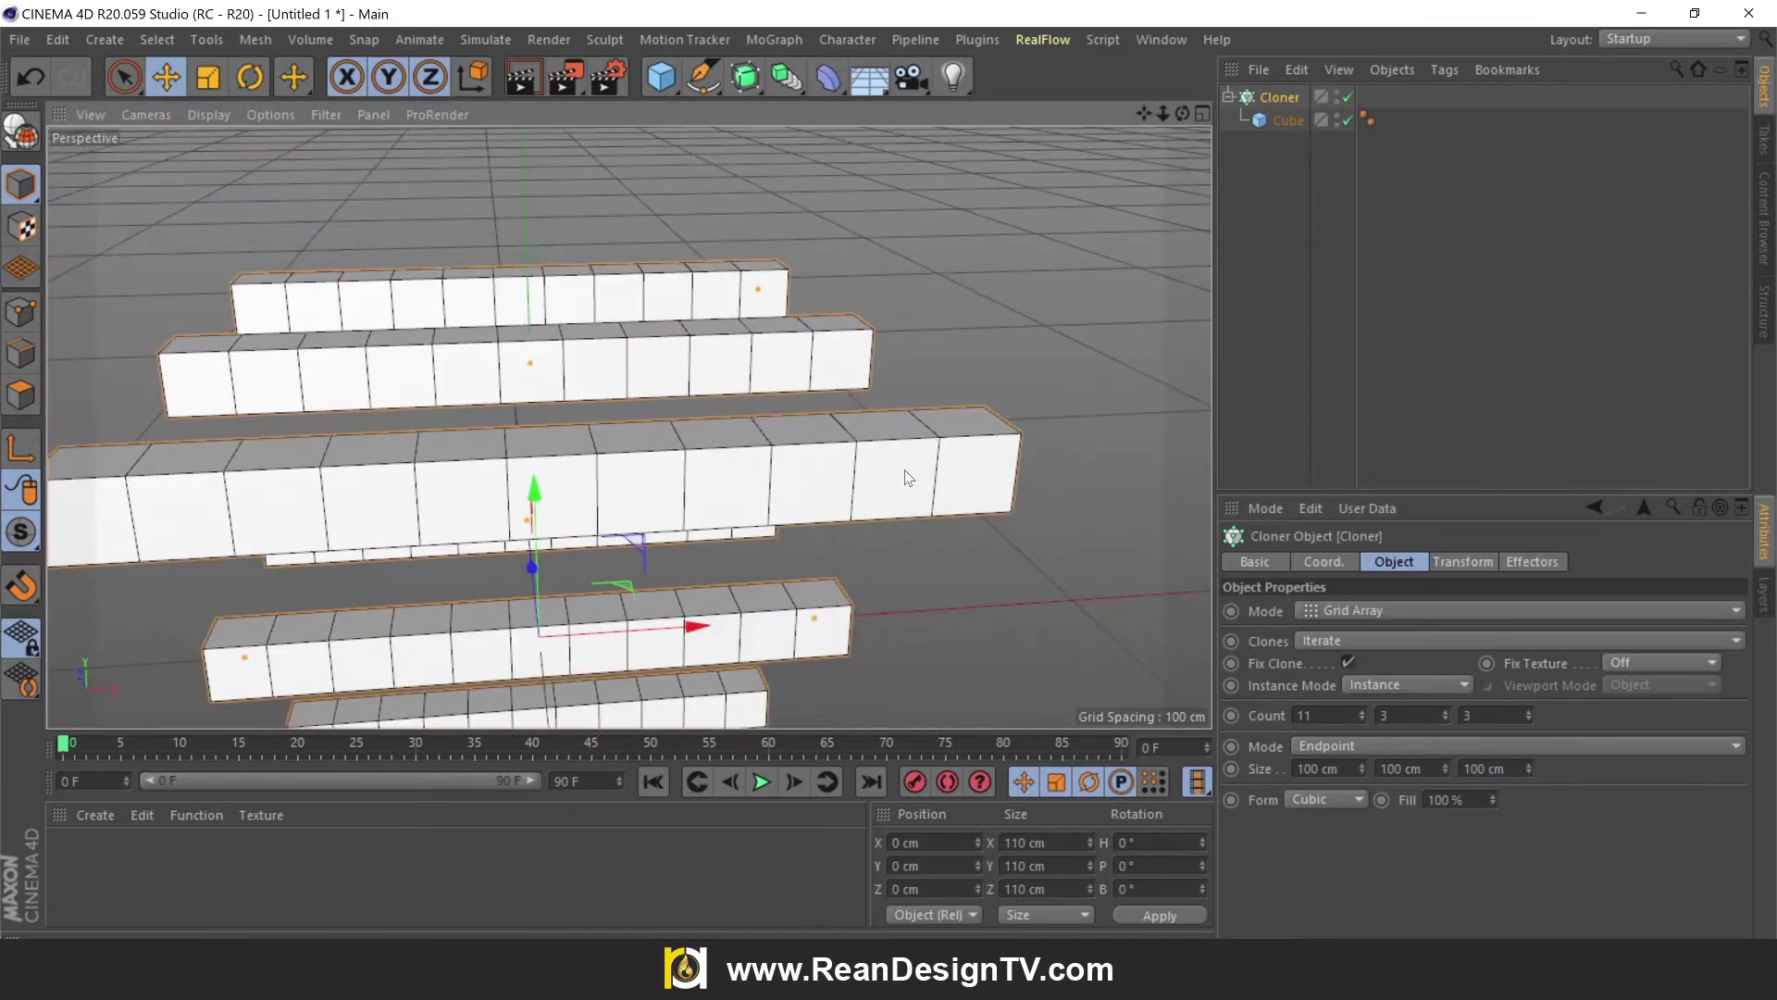
scroll(905, 474, down, 3)
scroll(935, 449, down, 2)
drag(1144, 112, 1177, 116)
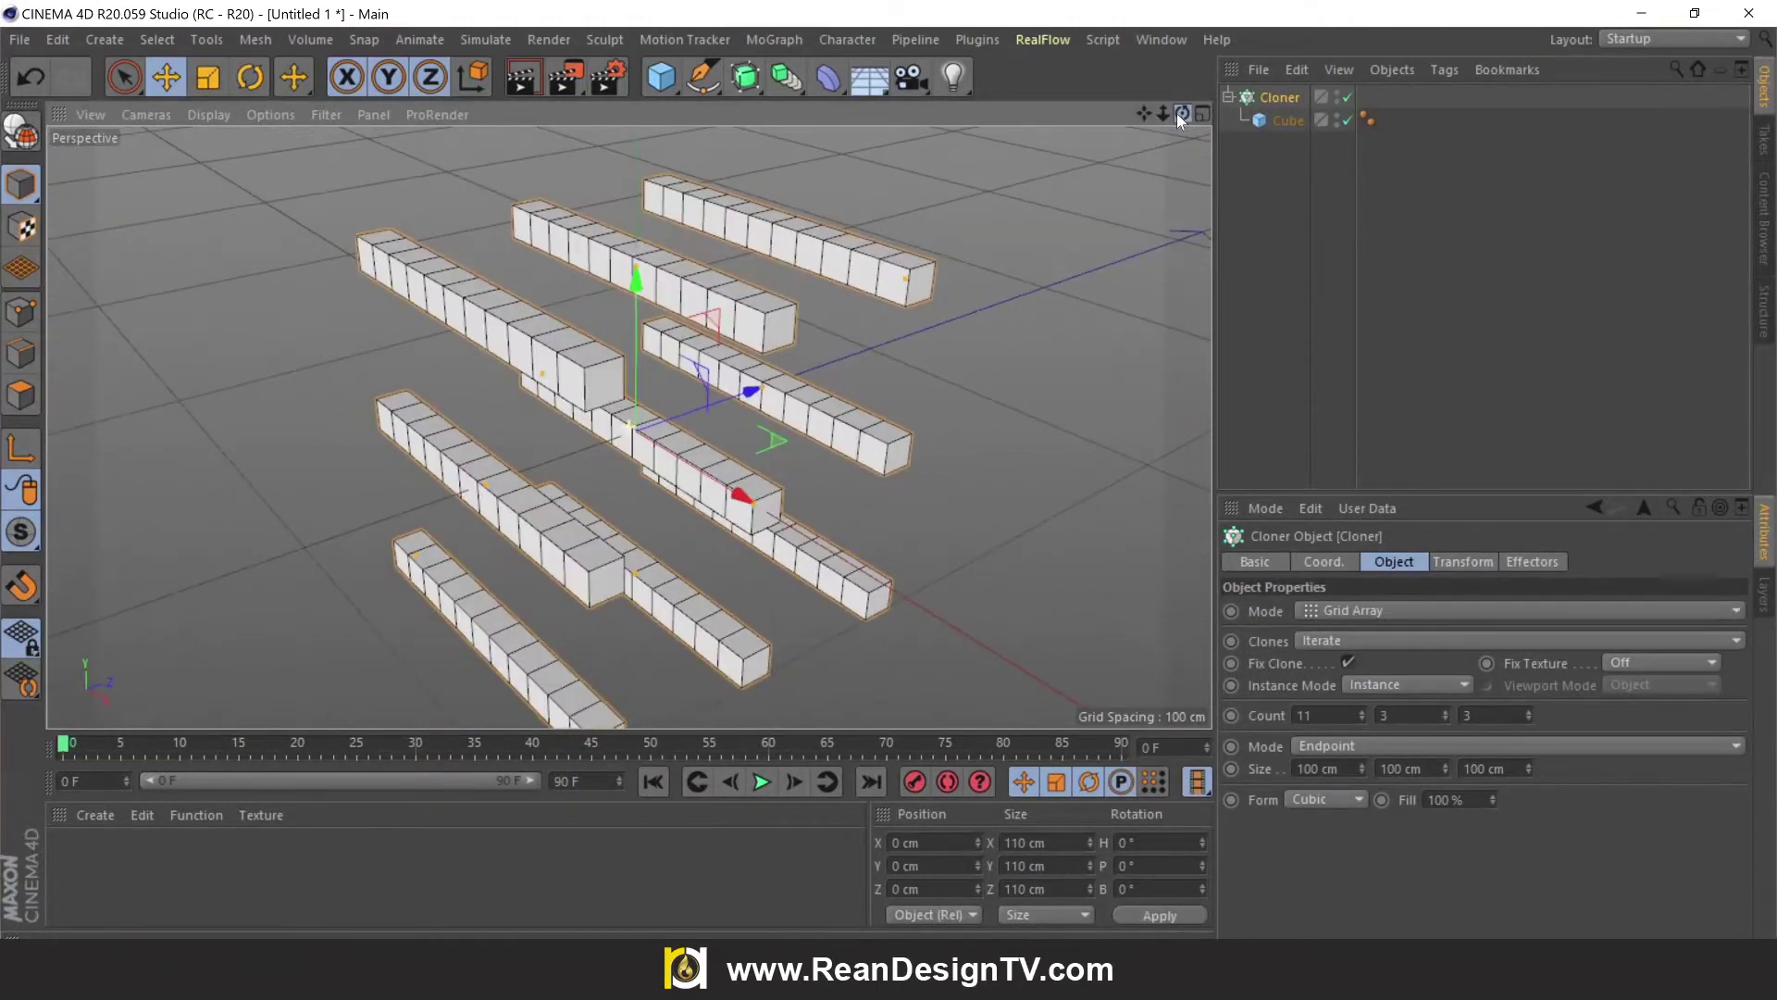
double_click(1388, 714)
text(1)
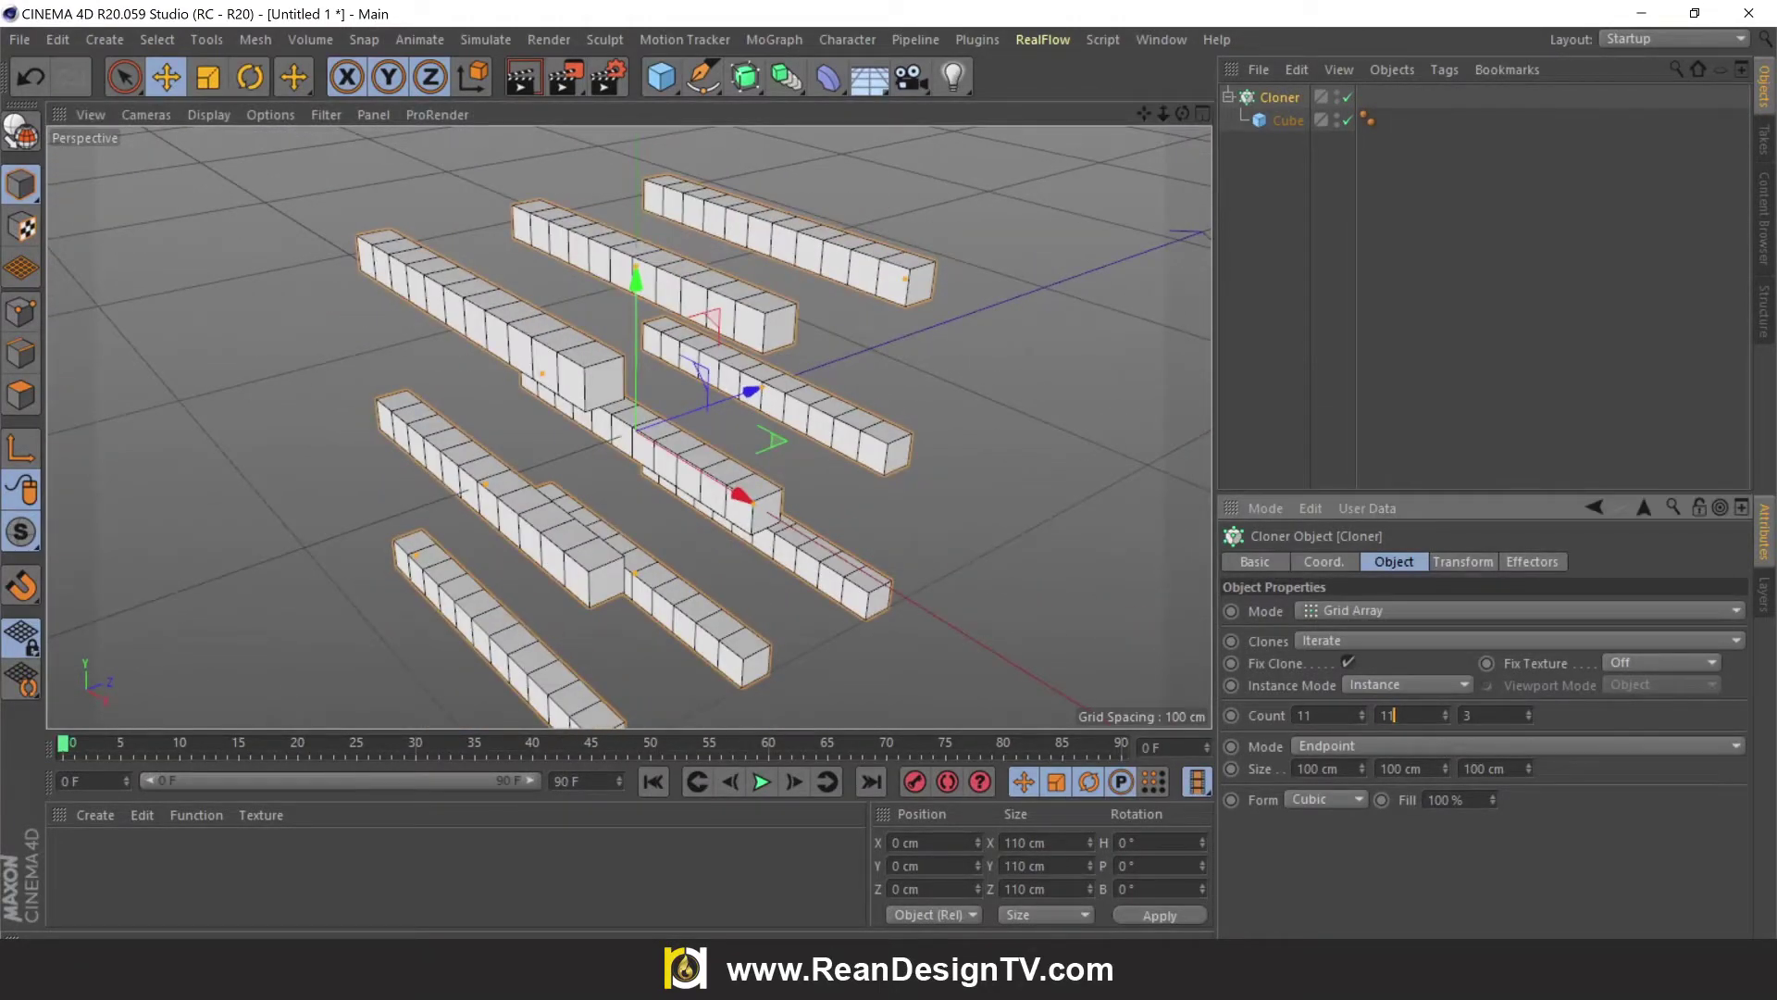
text(1)
key(Tab)
text(11)
key(Return)
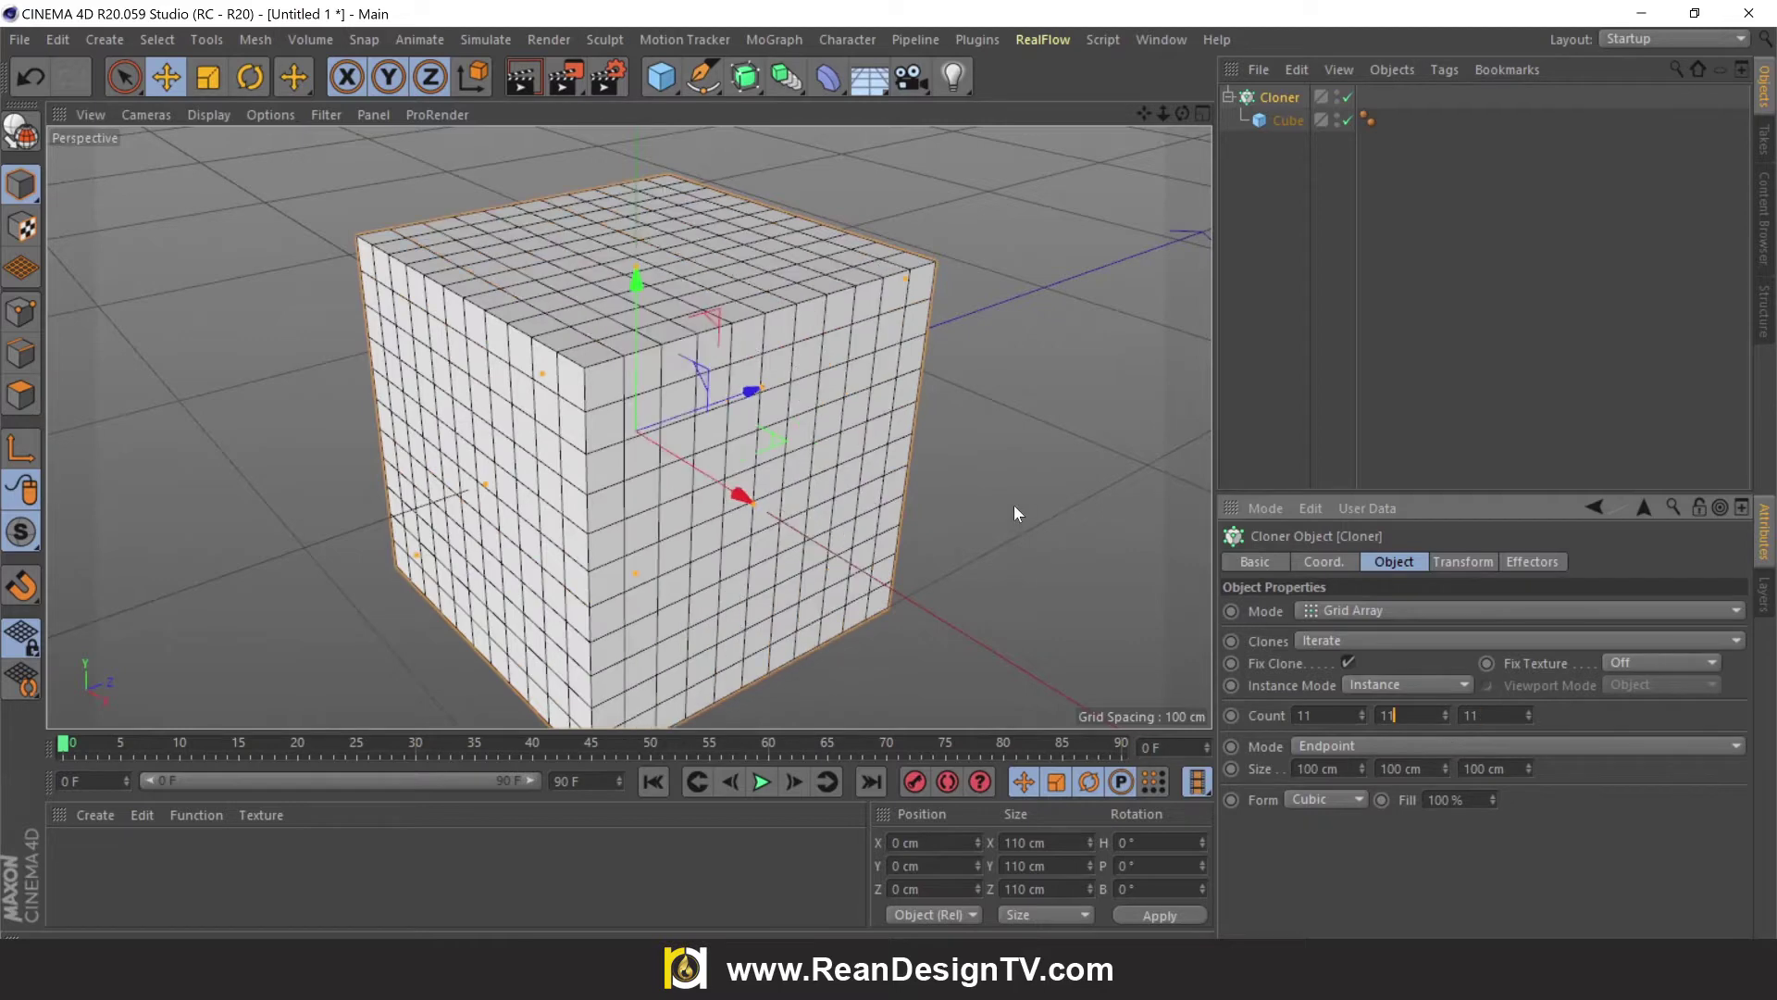
click(1014, 503)
Add a Shader effector to the Cloner with its Parameter scale set to -1.
mouse_move(1144, 113)
mouse_down()
mouse_move(1092, 116)
mouse_move(1157, 116)
mouse_move(1139, 119)
mouse_up()
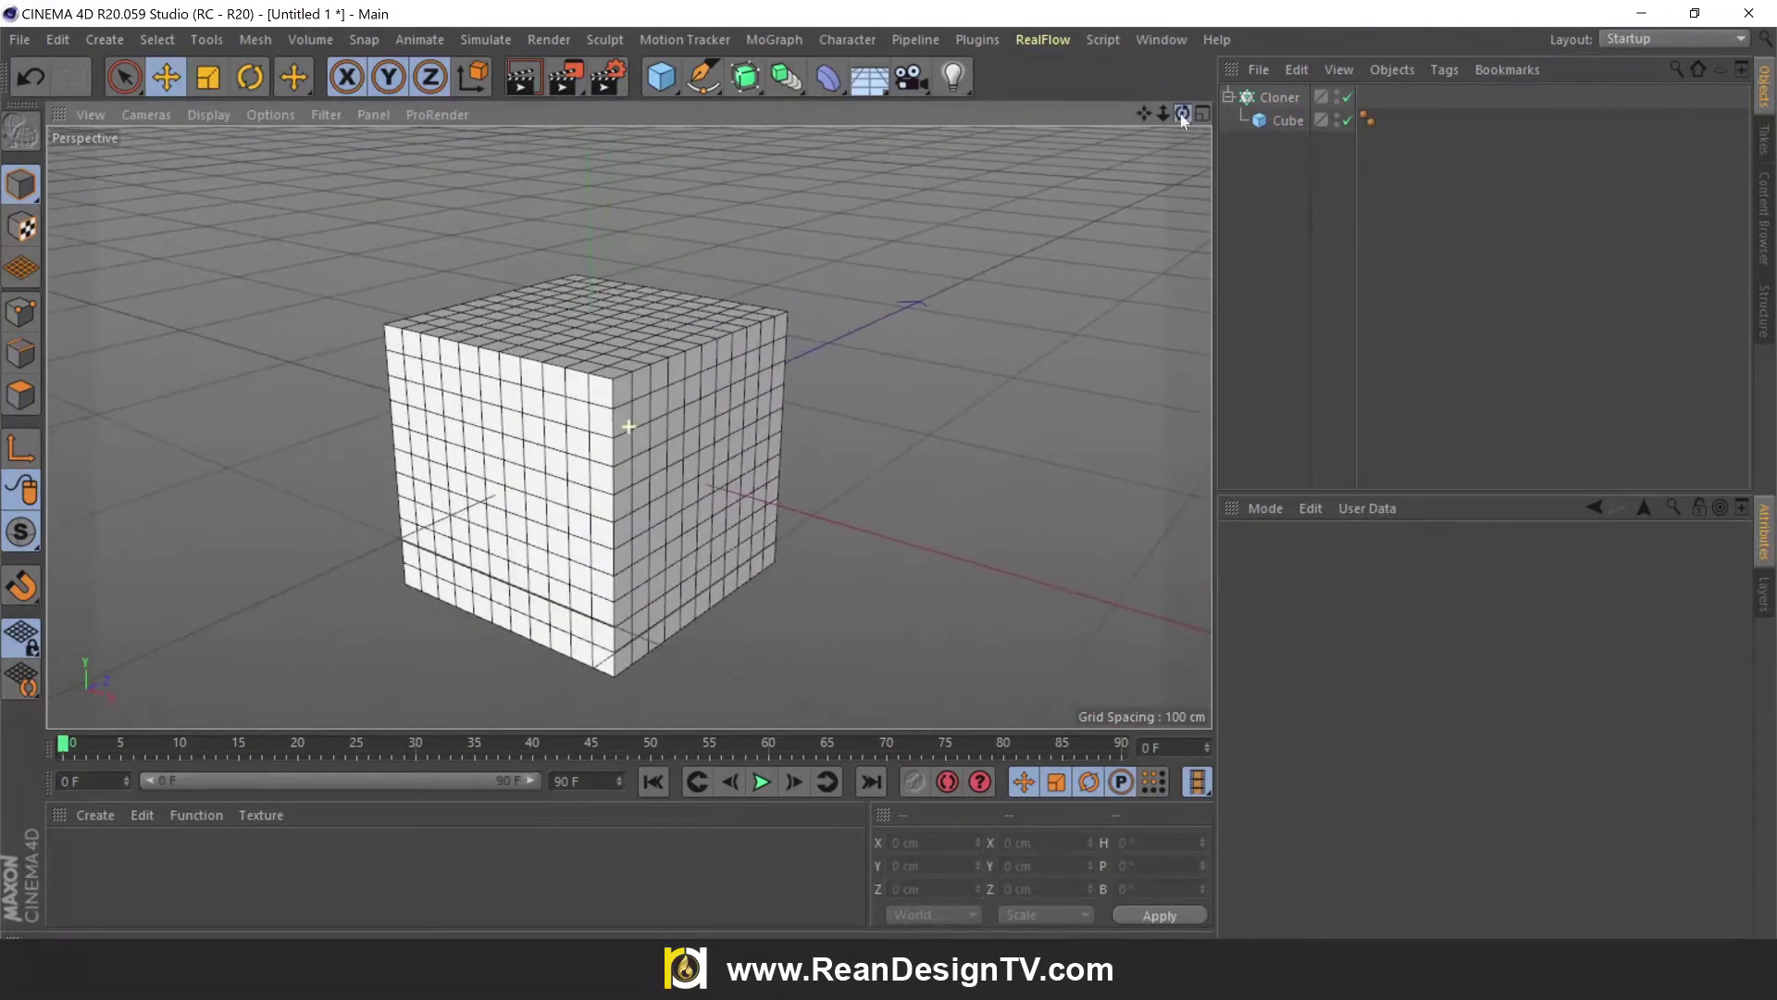
click(1278, 98)
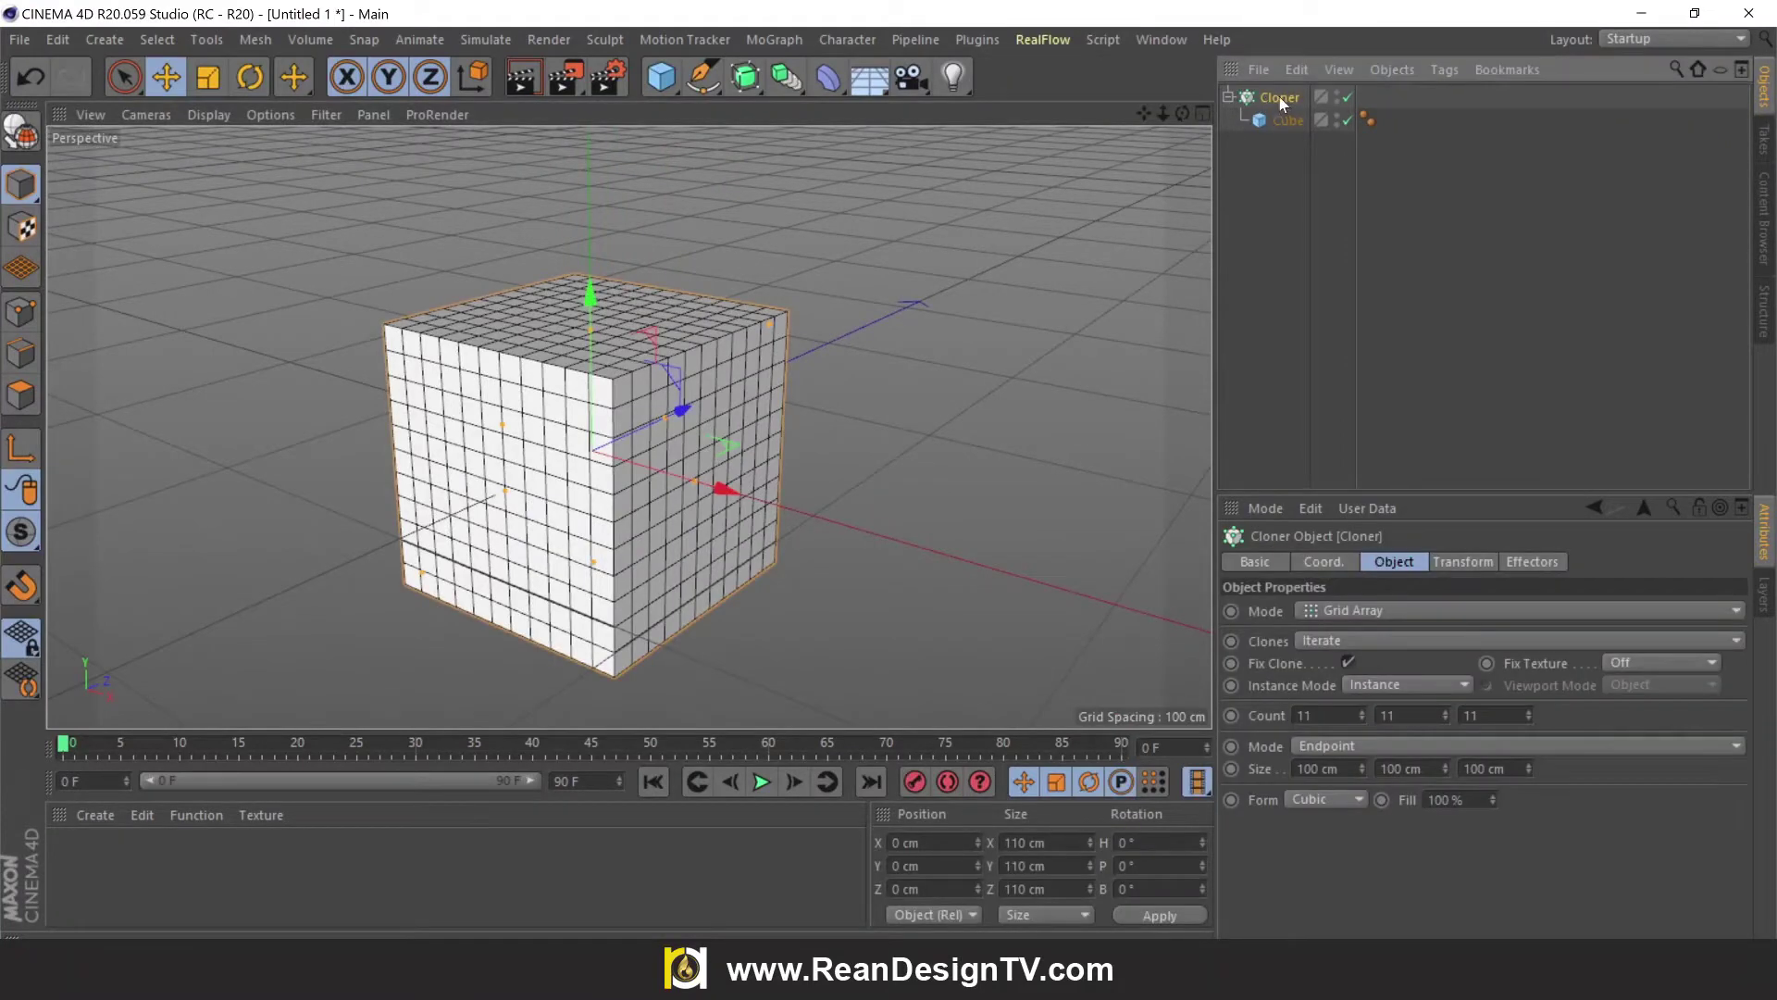
click(788, 36)
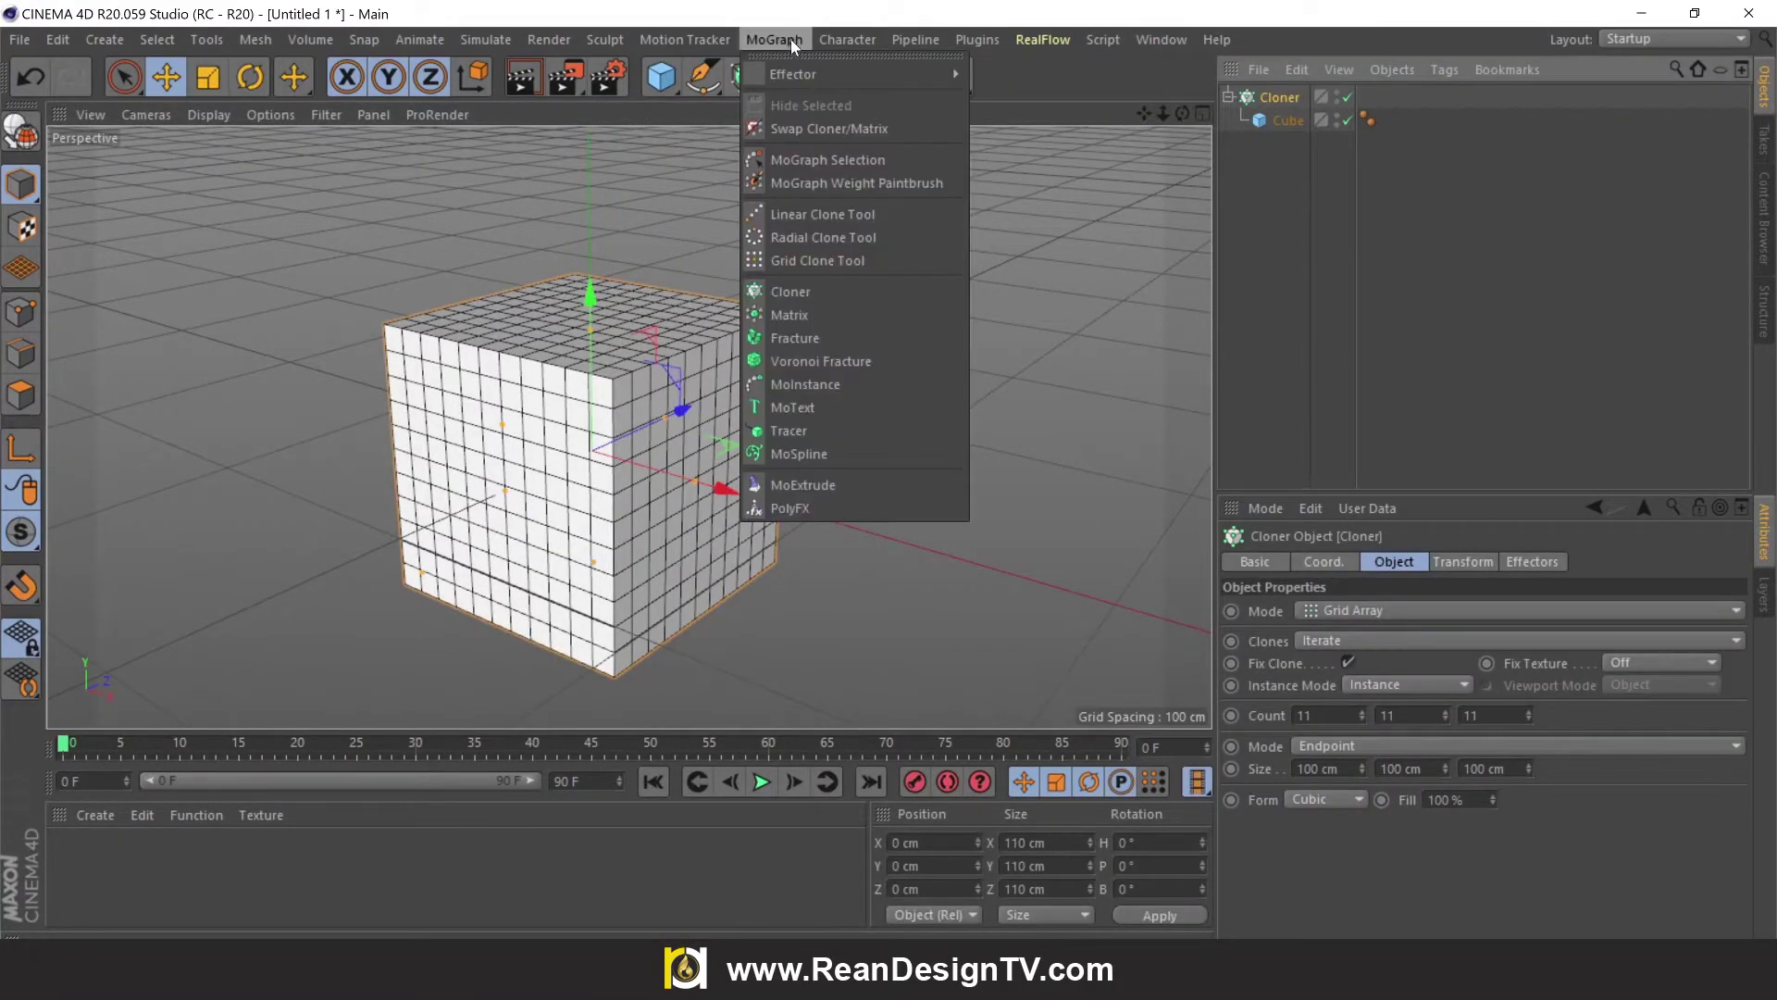
click(818, 64)
click(781, 43)
mouse_move(794, 74)
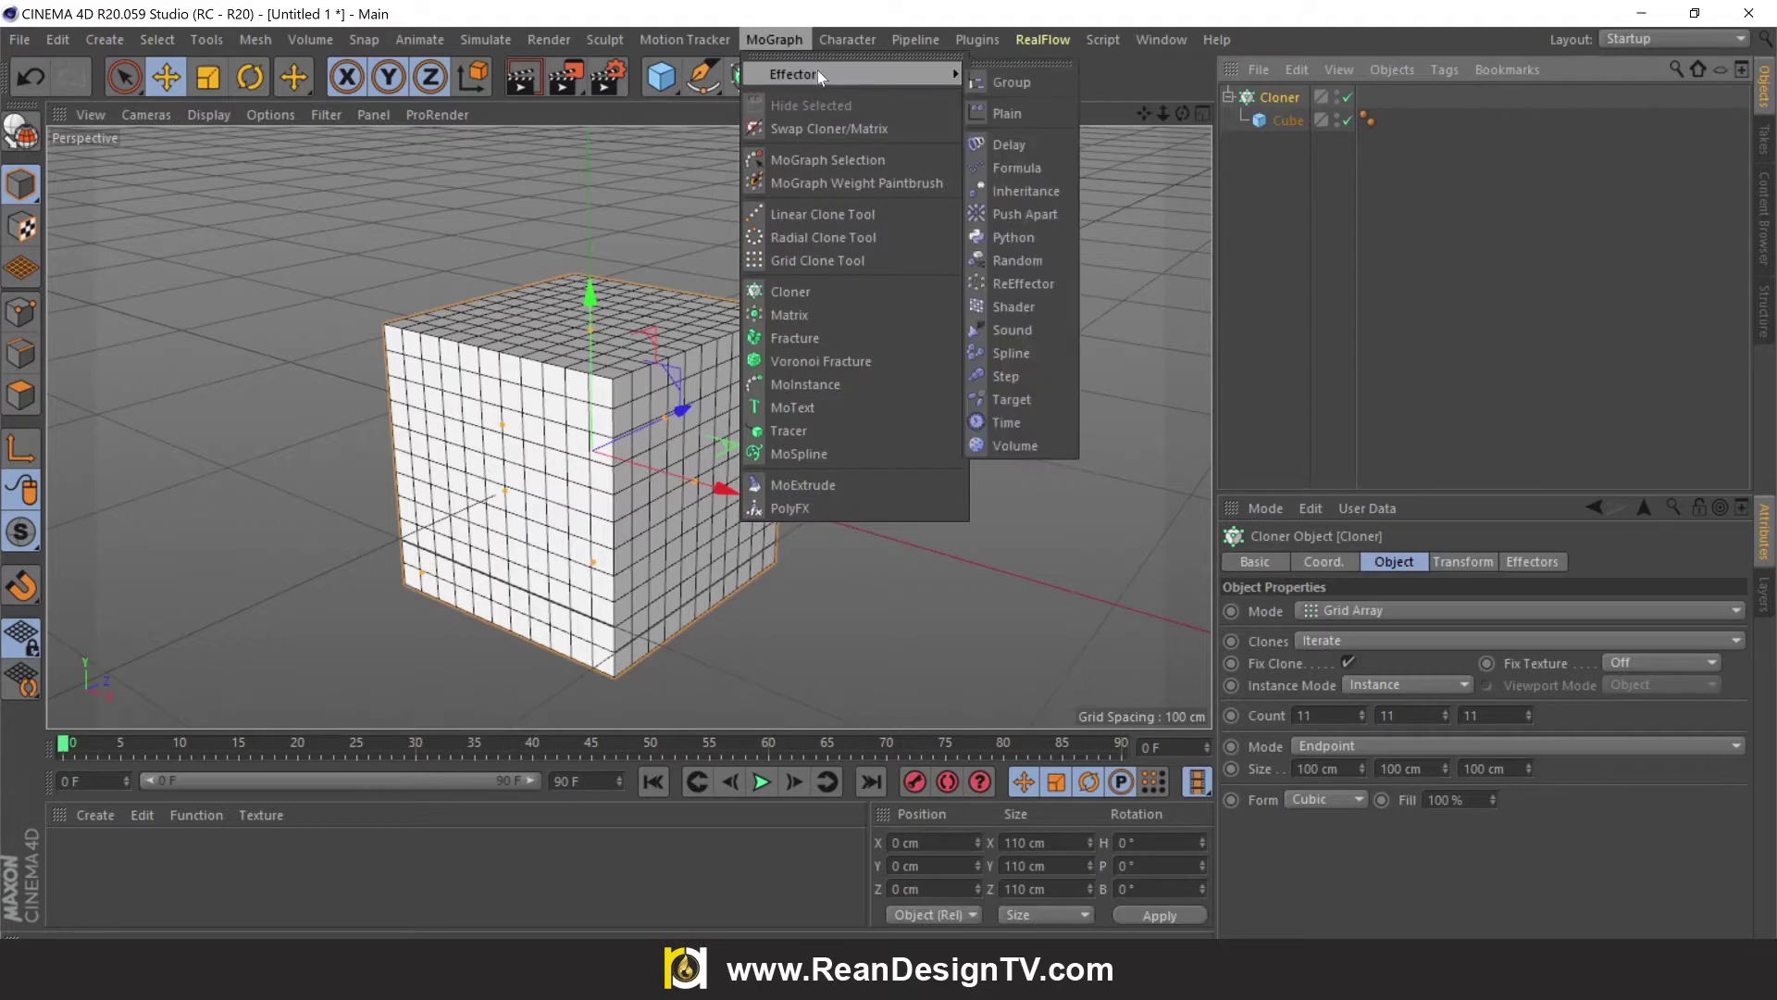
click(1027, 315)
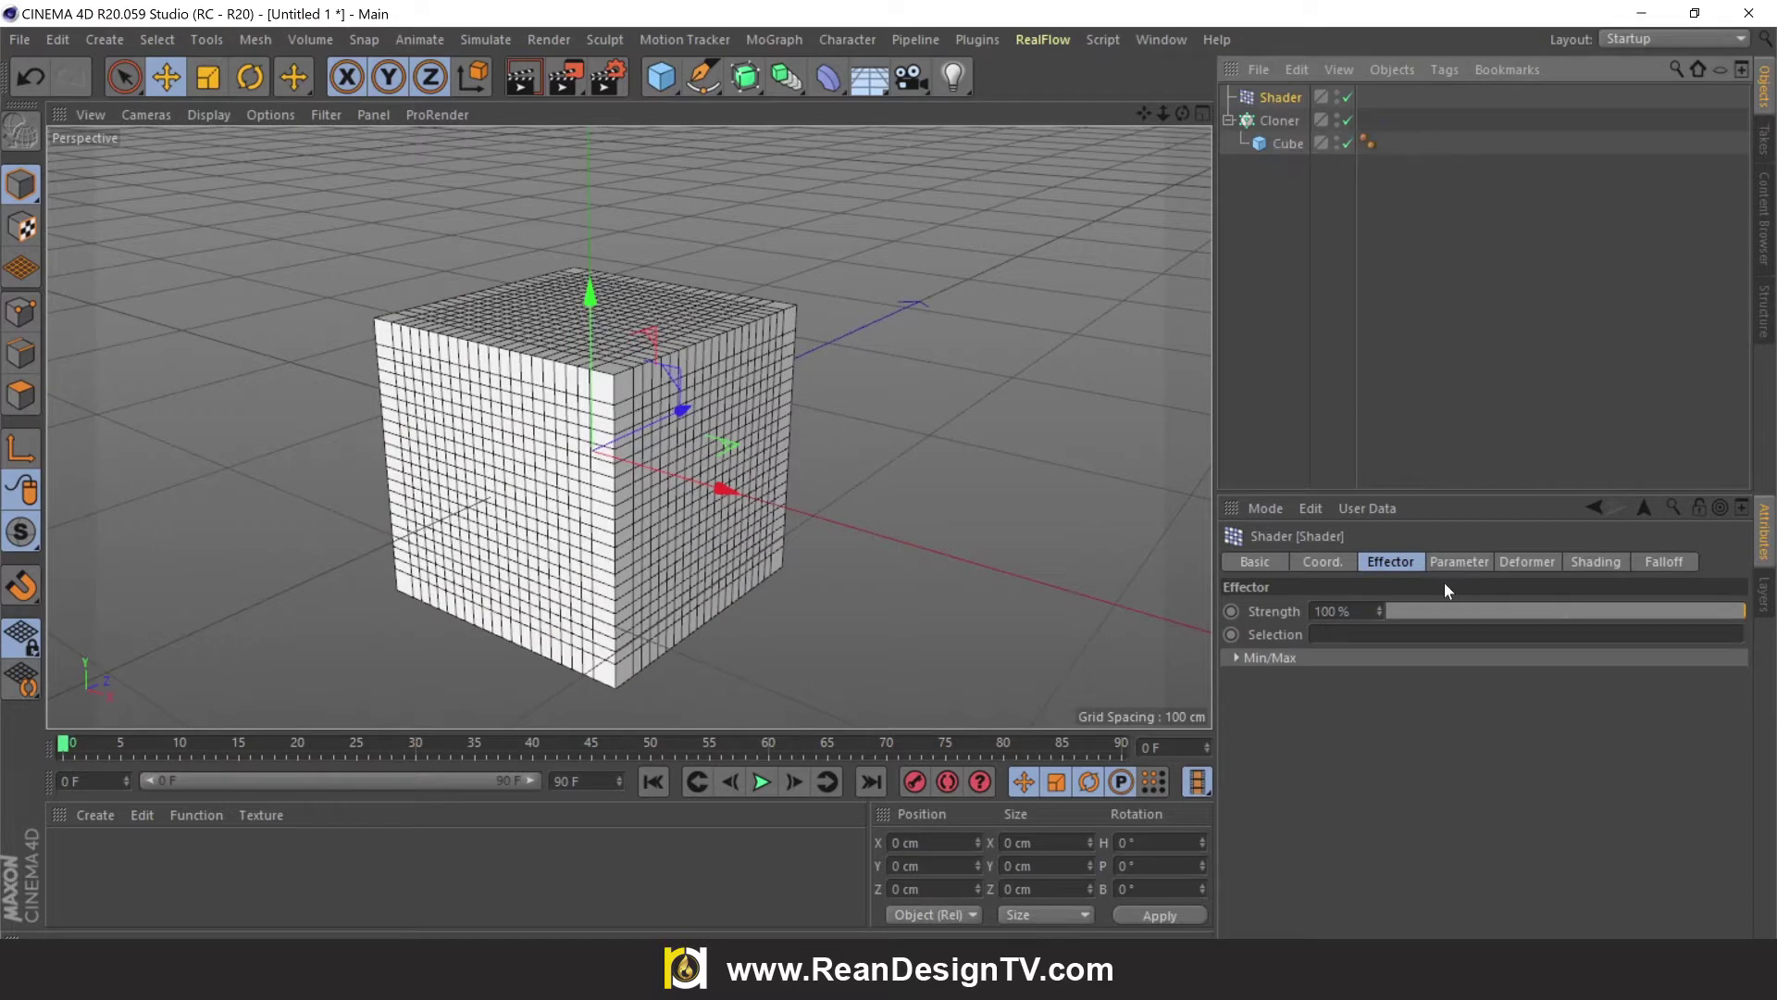
click(1464, 564)
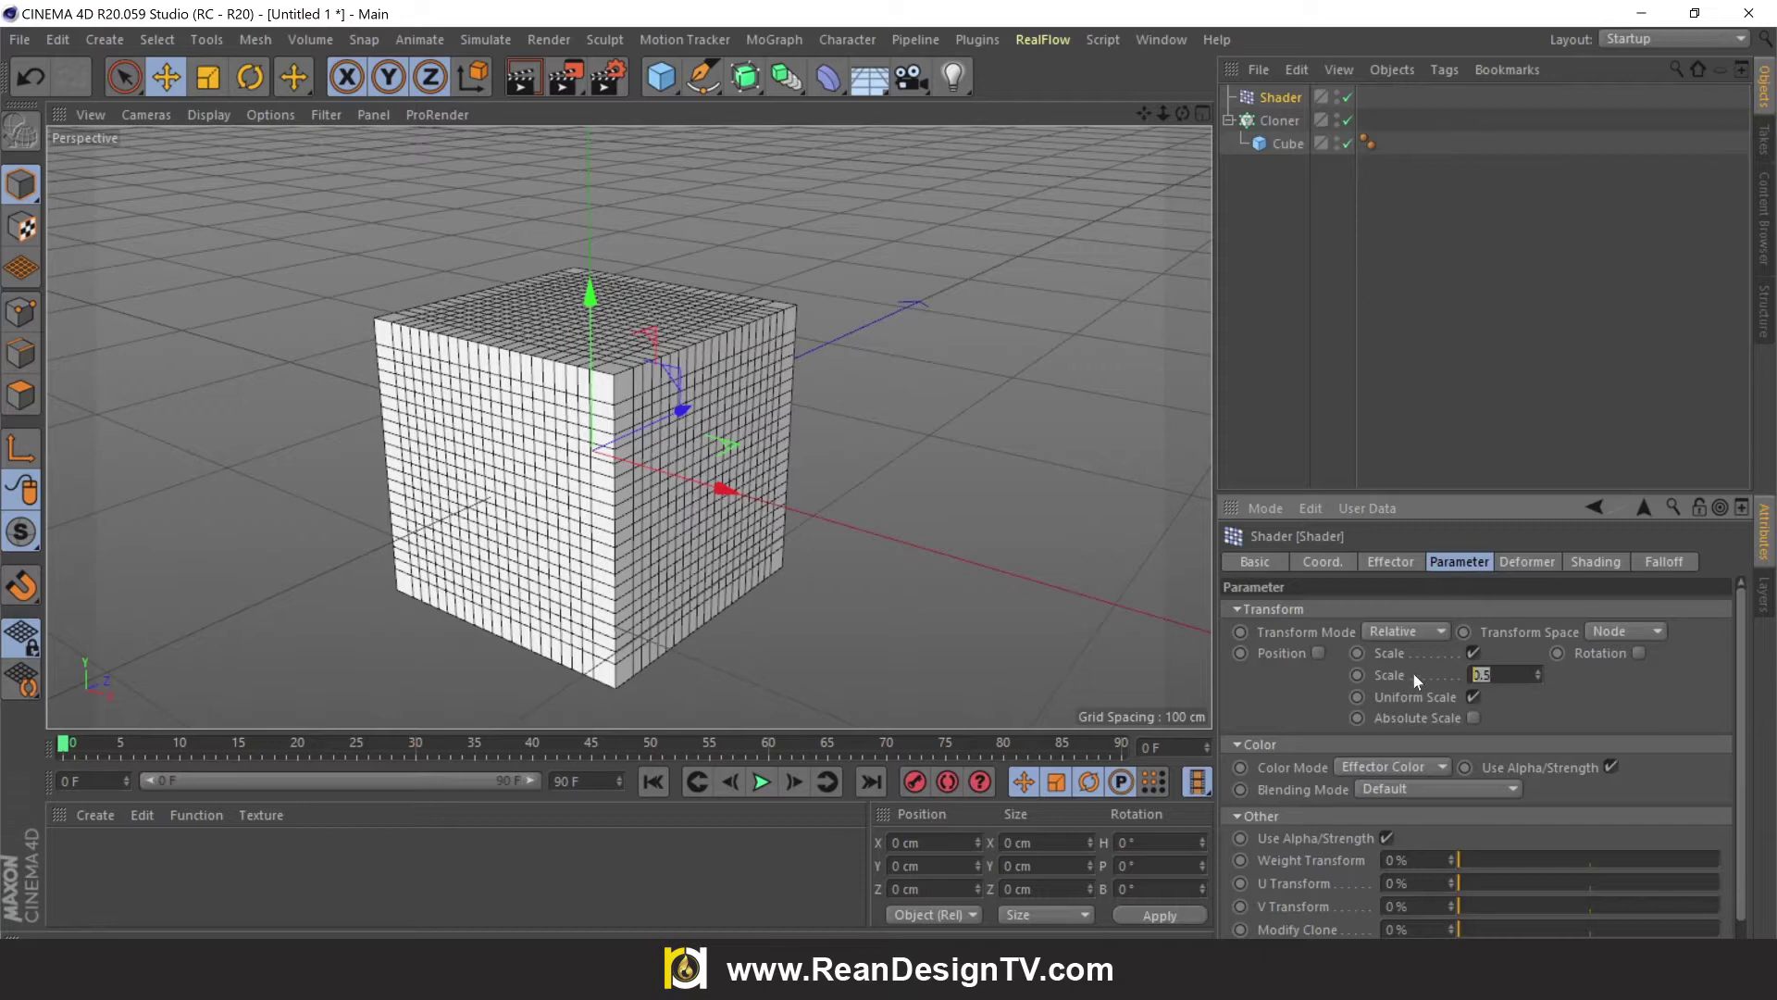
key(Return)
text(-1)
key(Return)
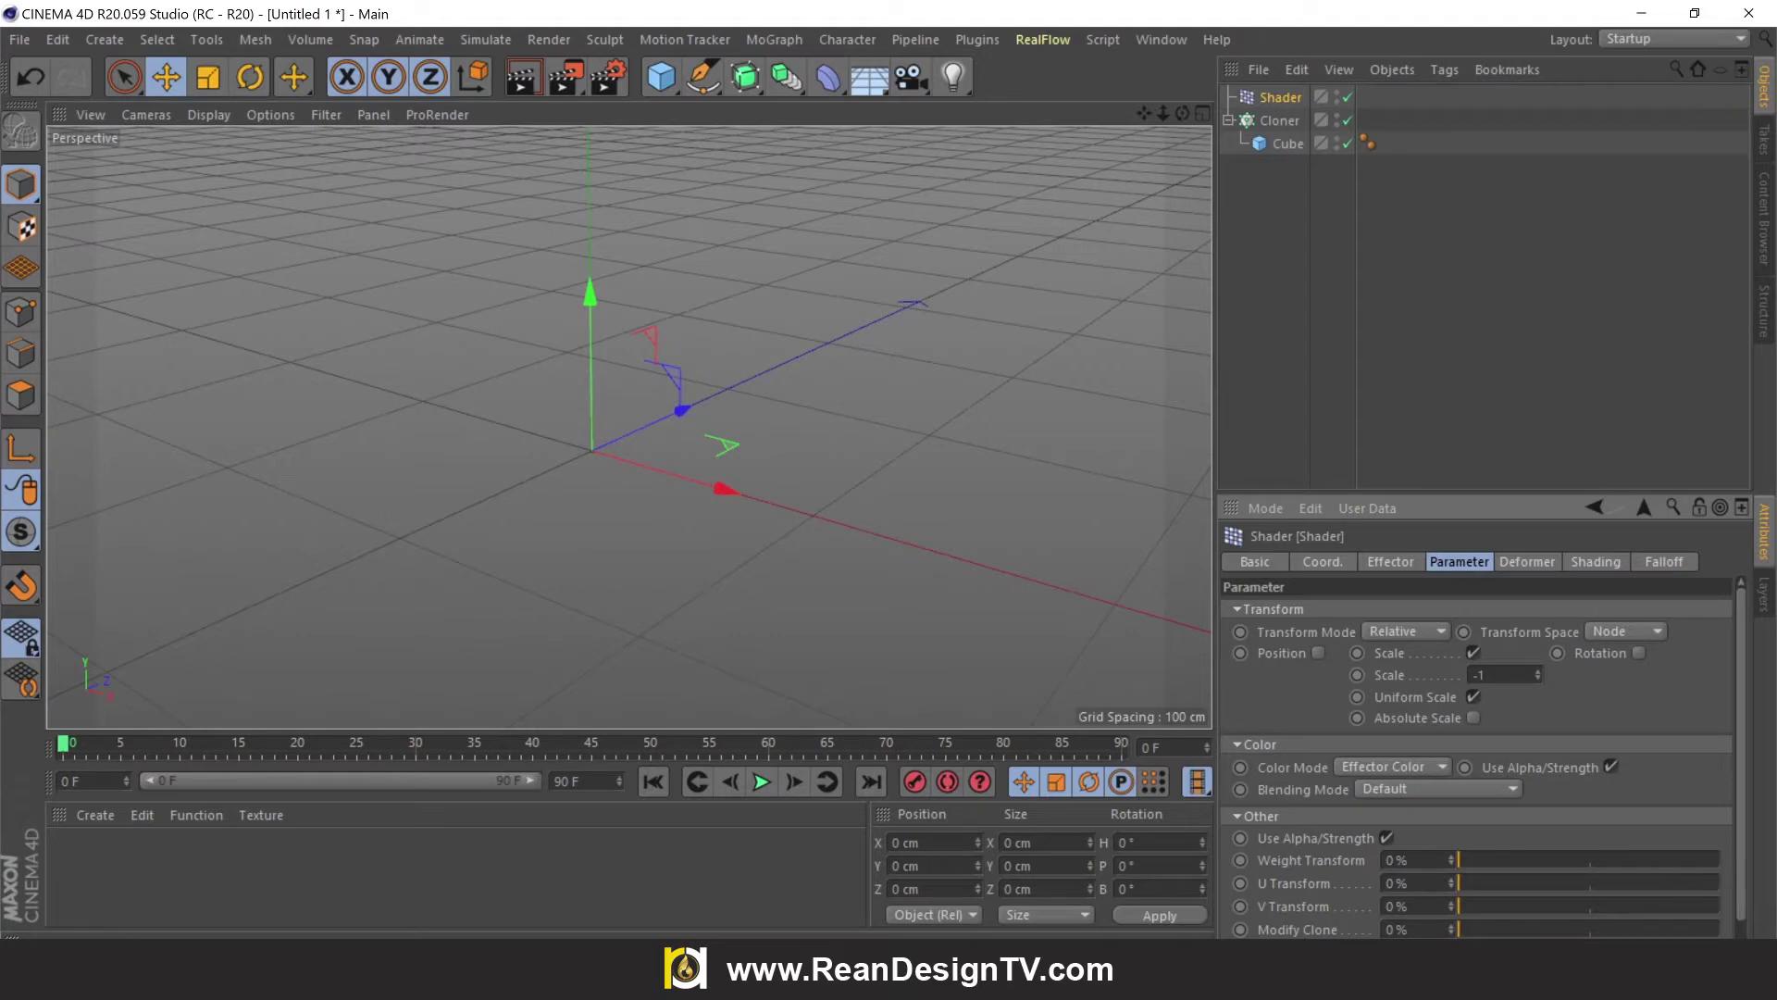
Add a Spherical Field to the Shader effector's falloff.
click(1662, 563)
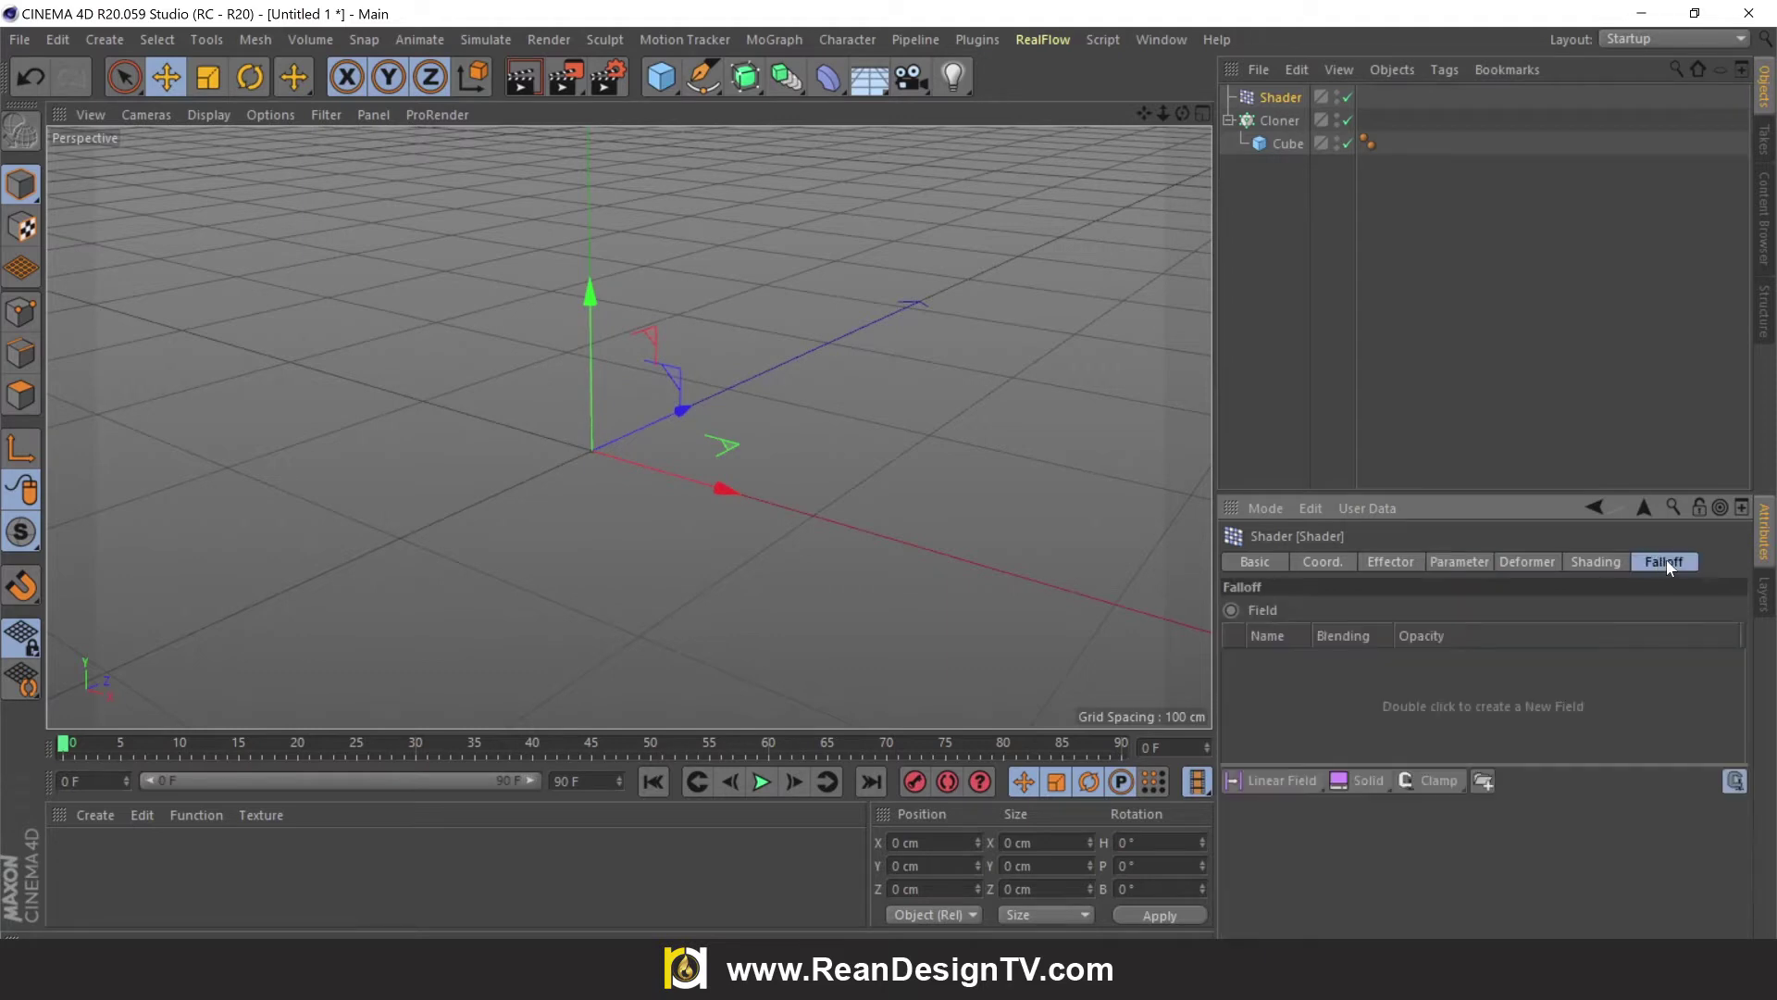
click(1324, 789)
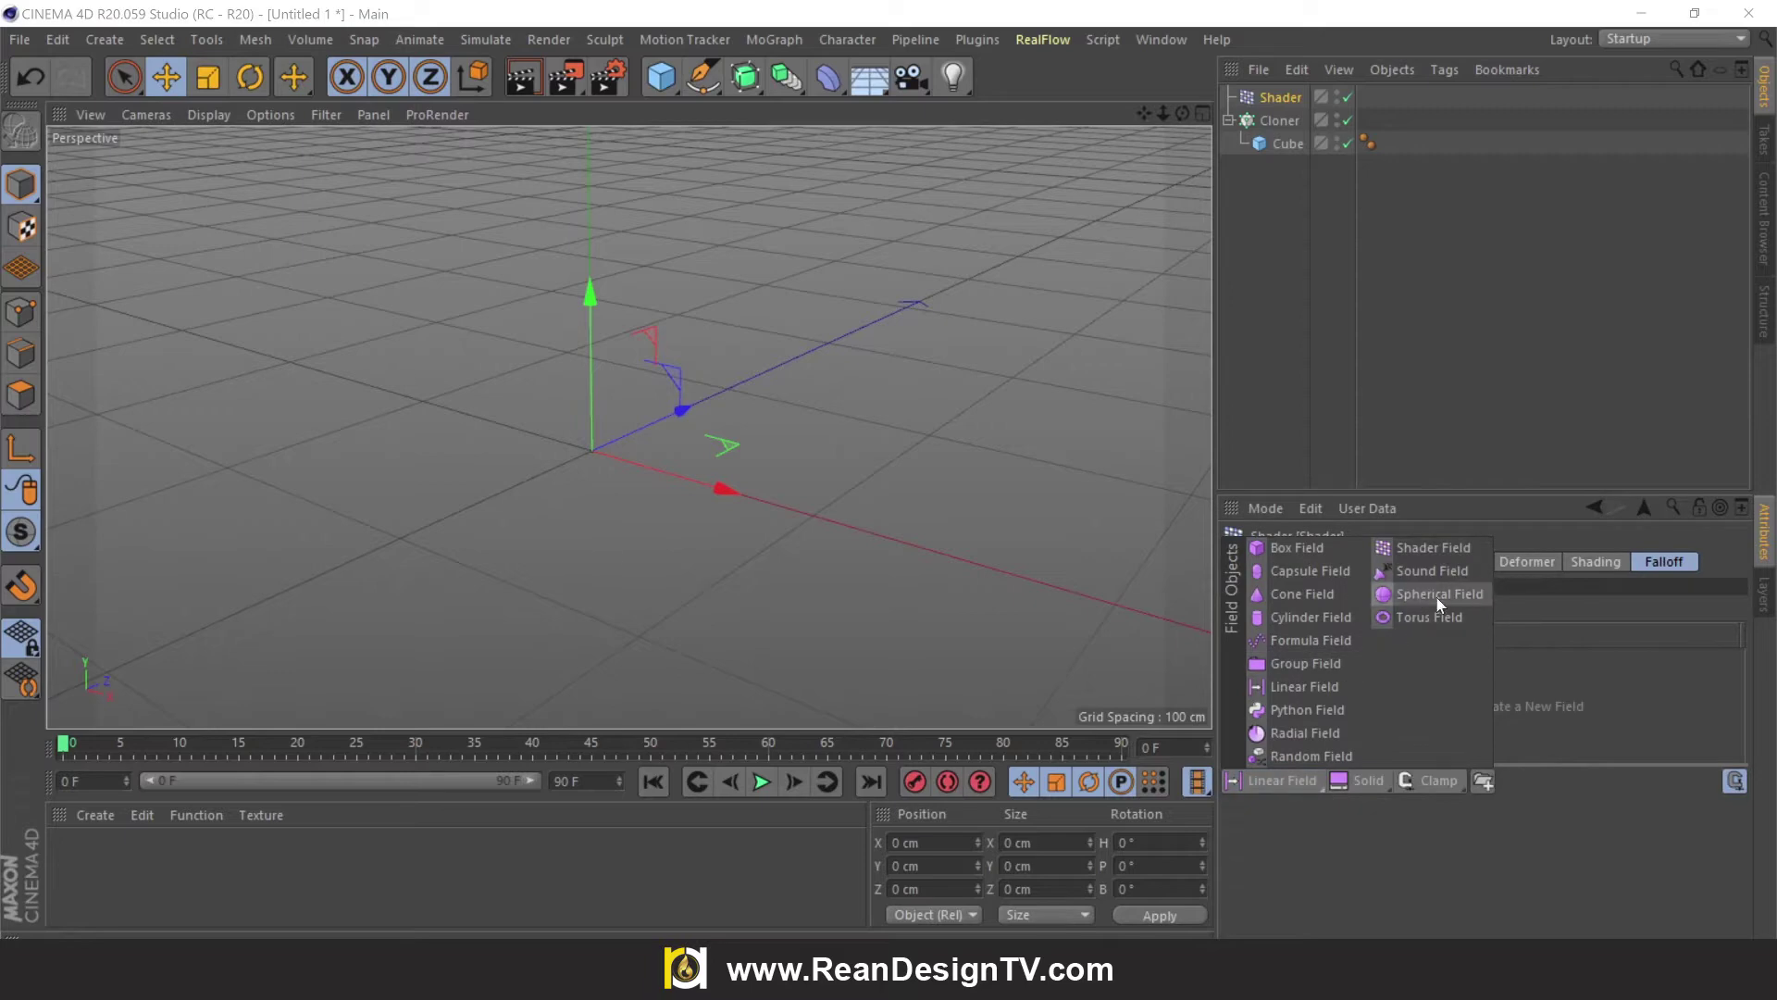
click(1474, 595)
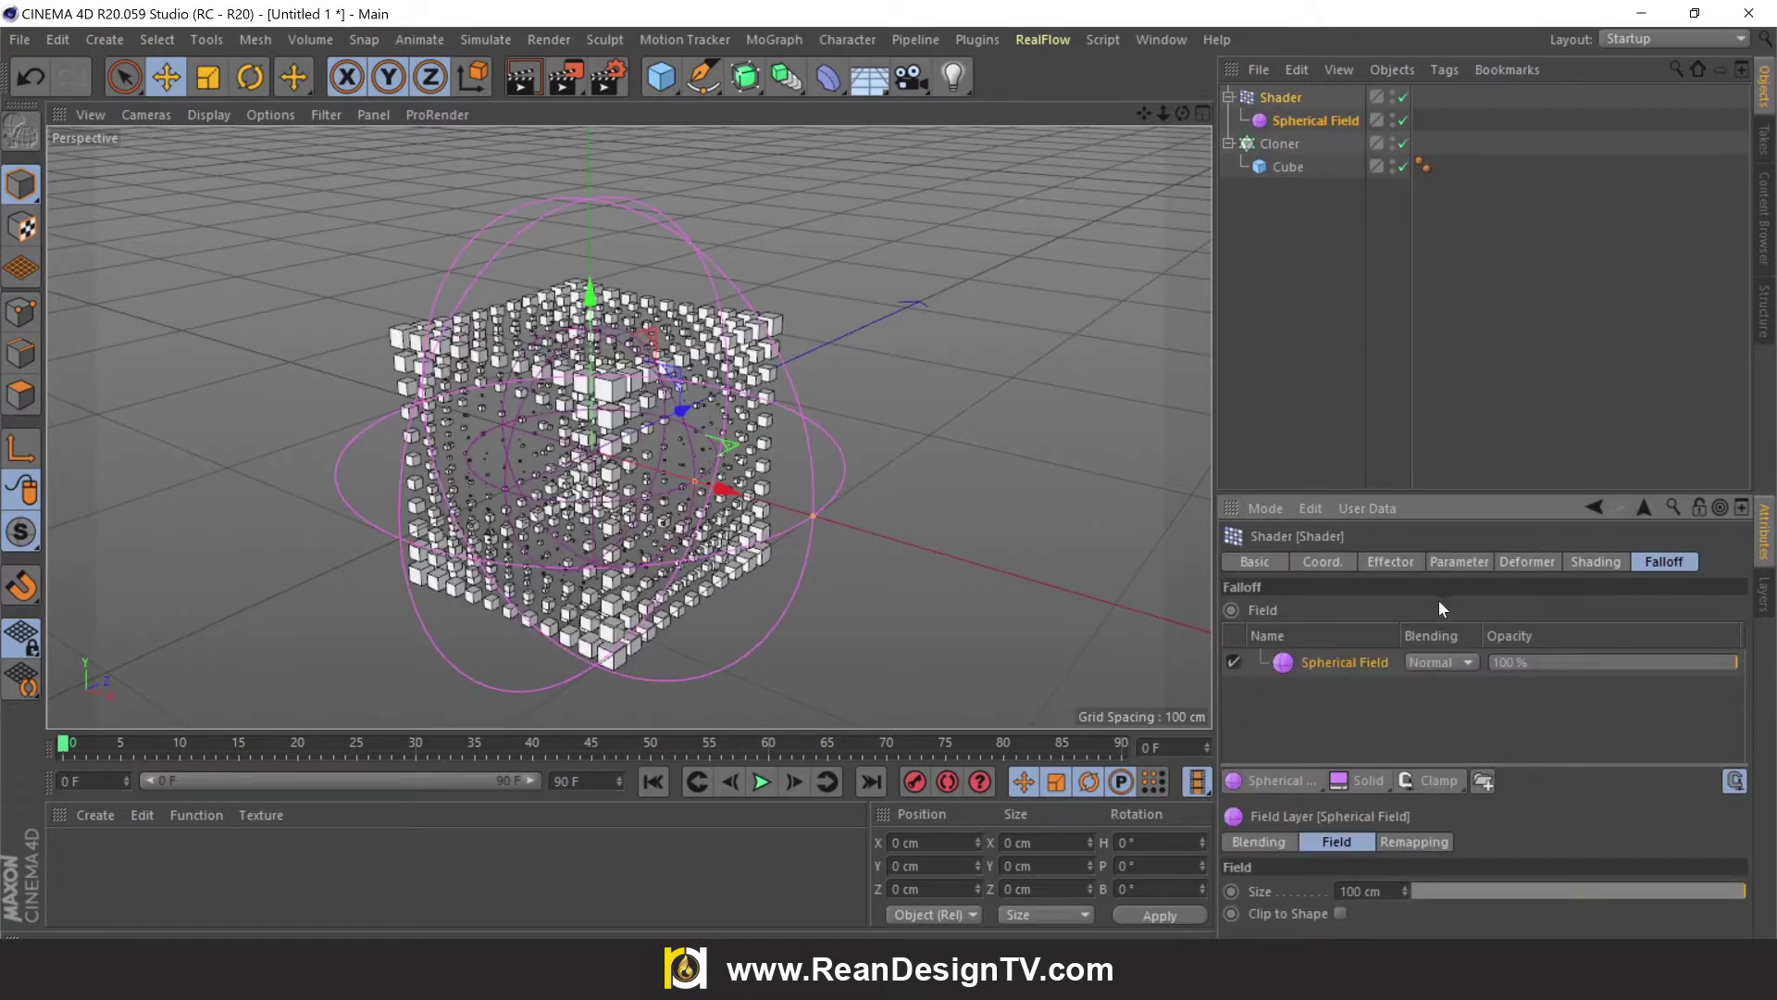
mouse_move(1182, 113)
mouse_down()
mouse_move(1204, 120)
mouse_move(1150, 109)
mouse_move(925, 381)
mouse_up()
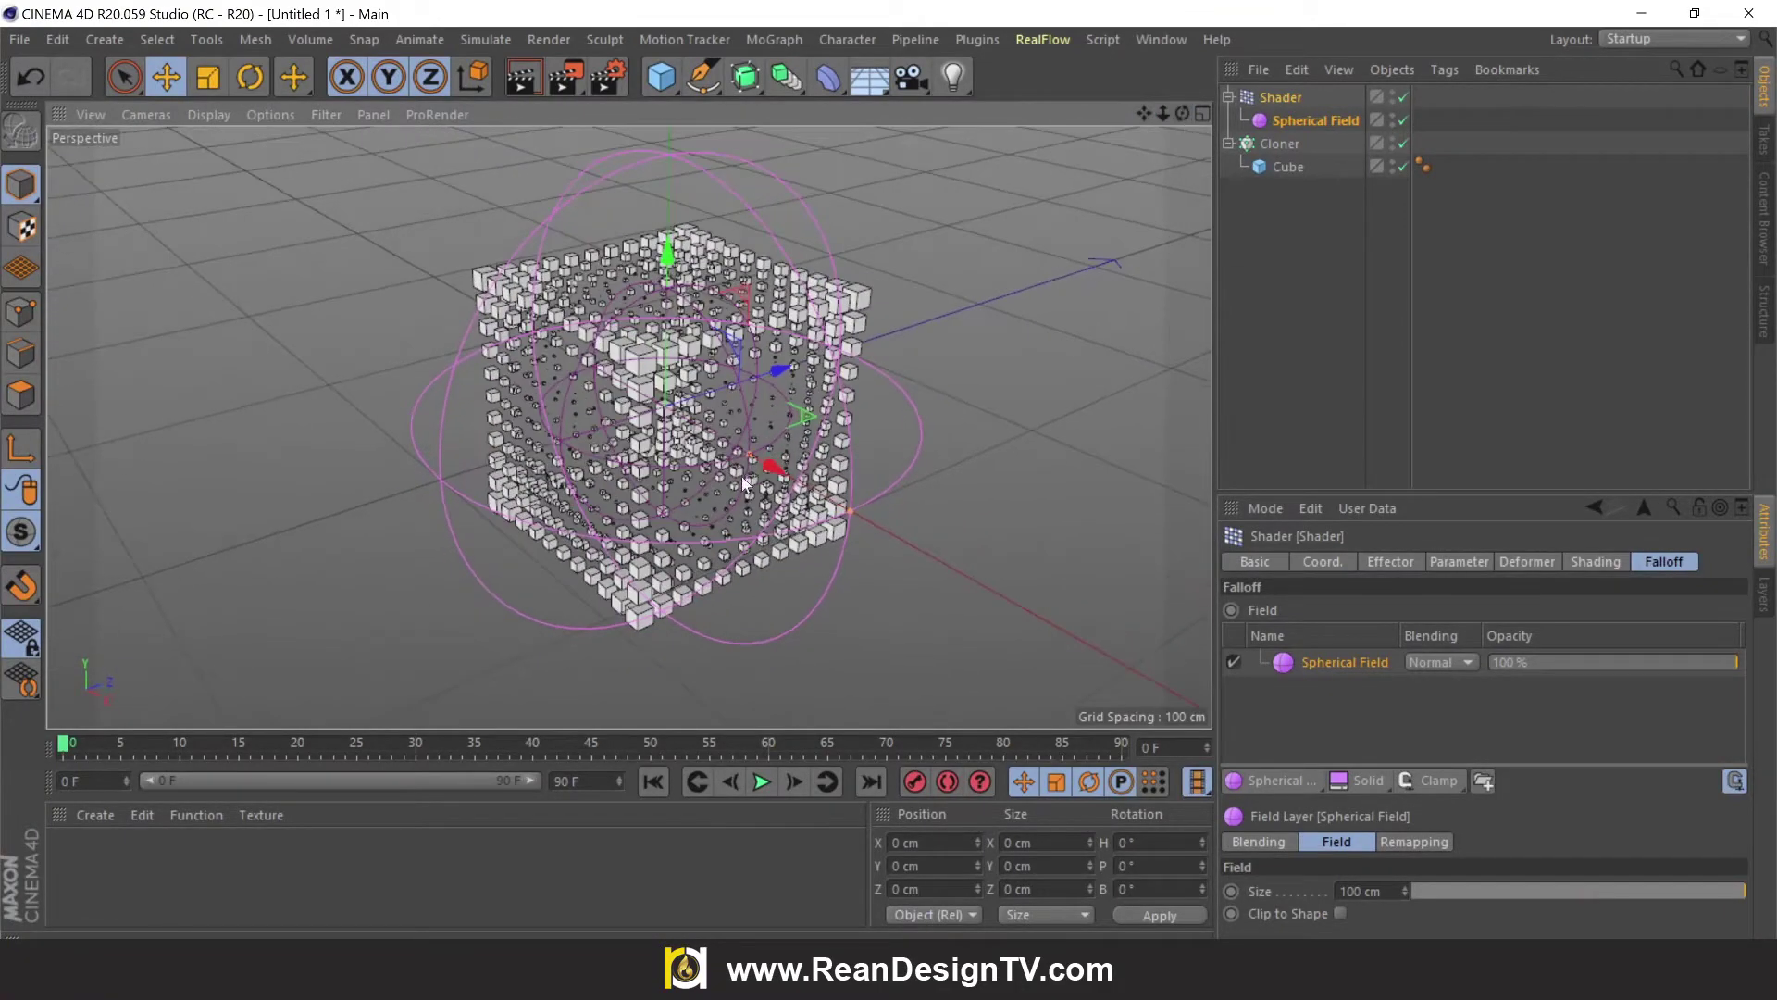
Enlarge the Spherical Field to about 104 cm and select it in the Object Manager.
drag(756, 465, 774, 469)
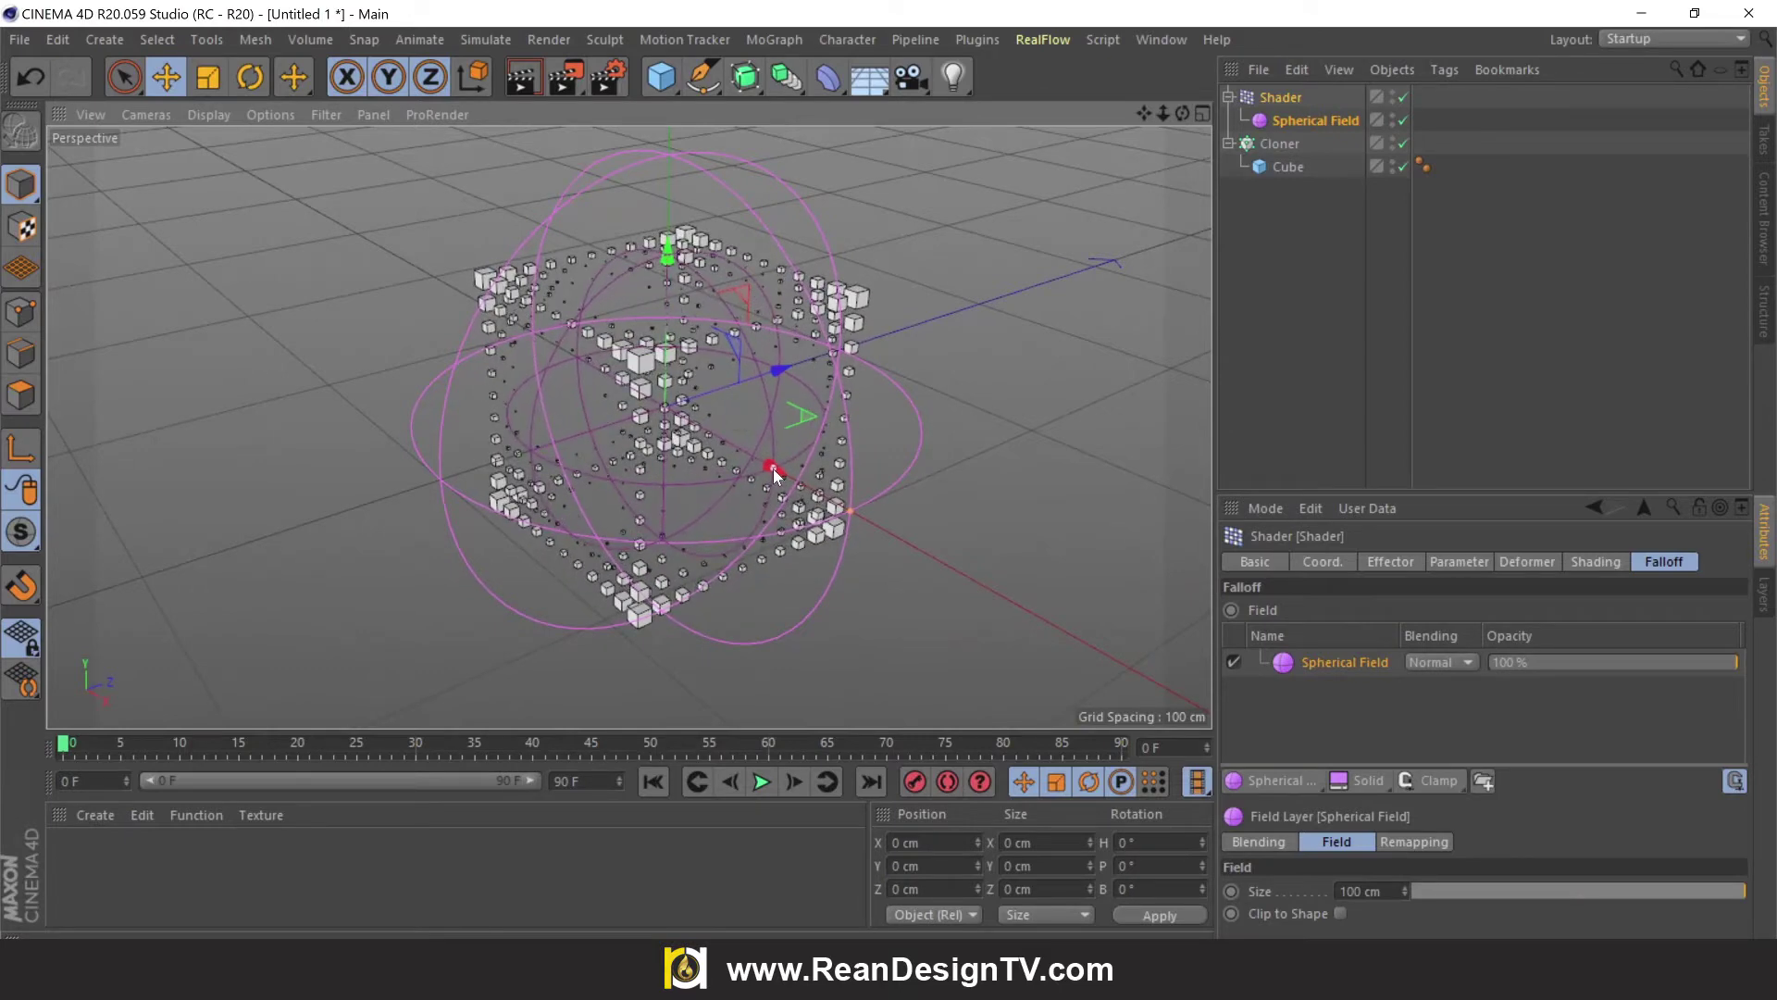
drag(852, 513, 859, 516)
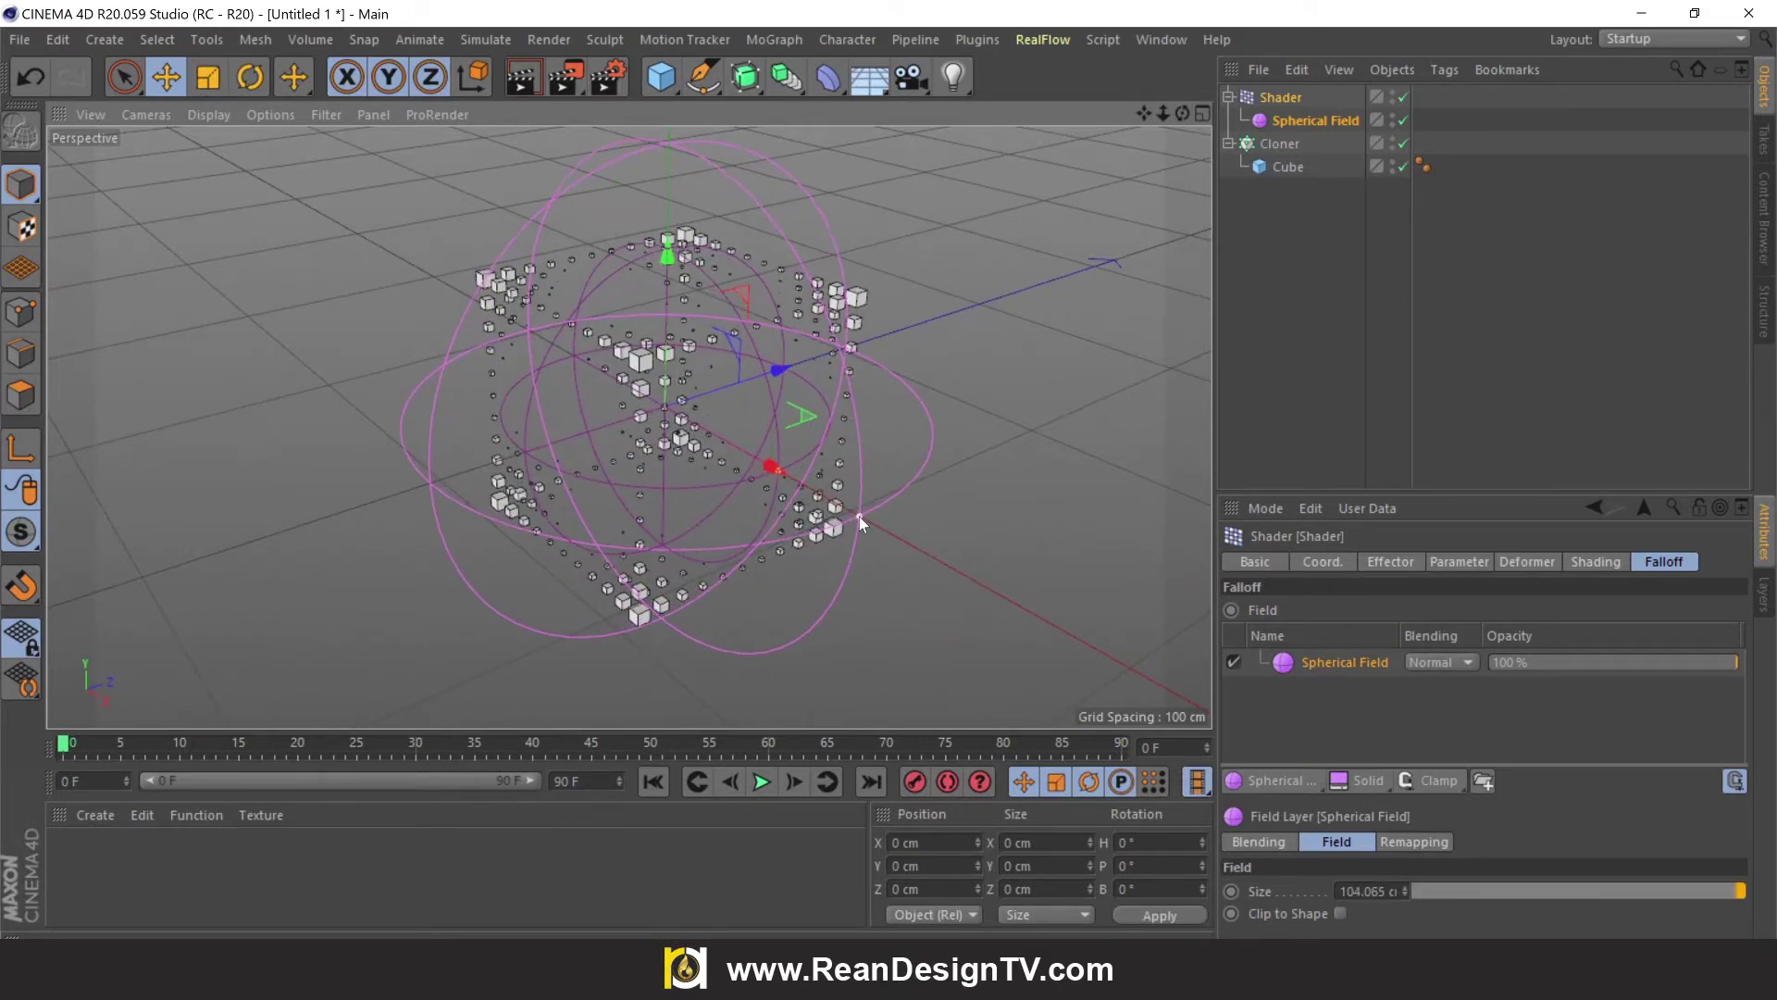
click(1074, 293)
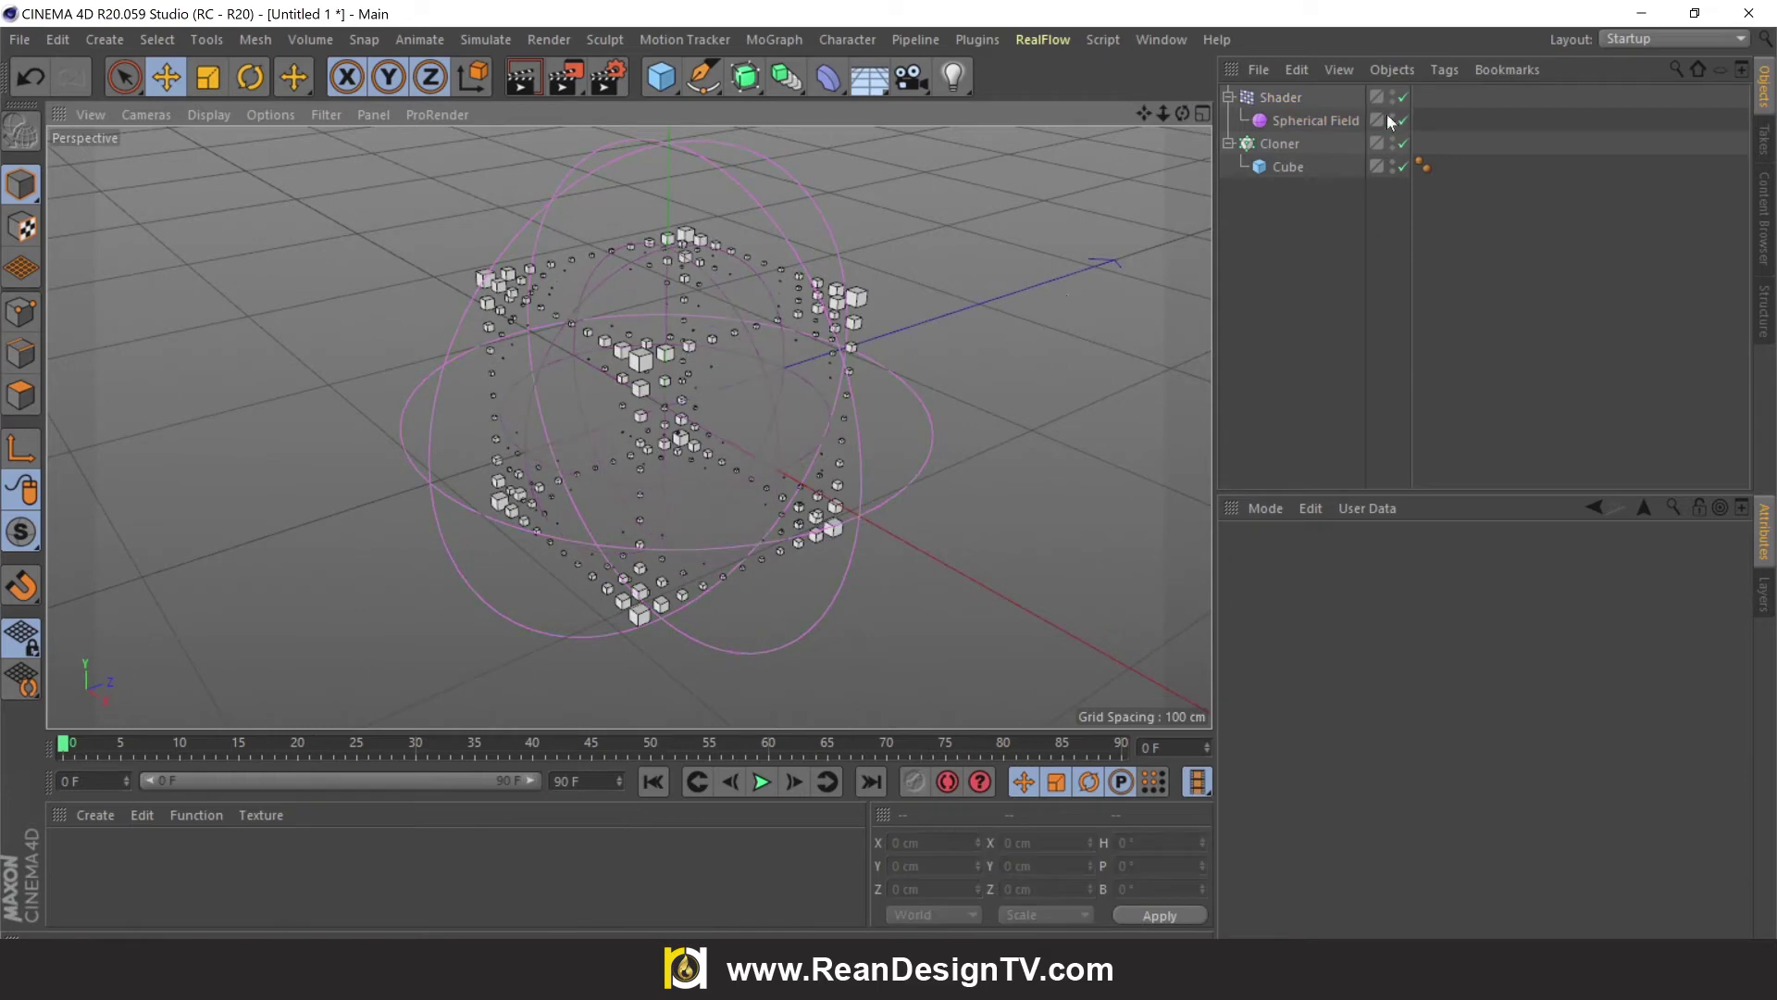
click(1295, 119)
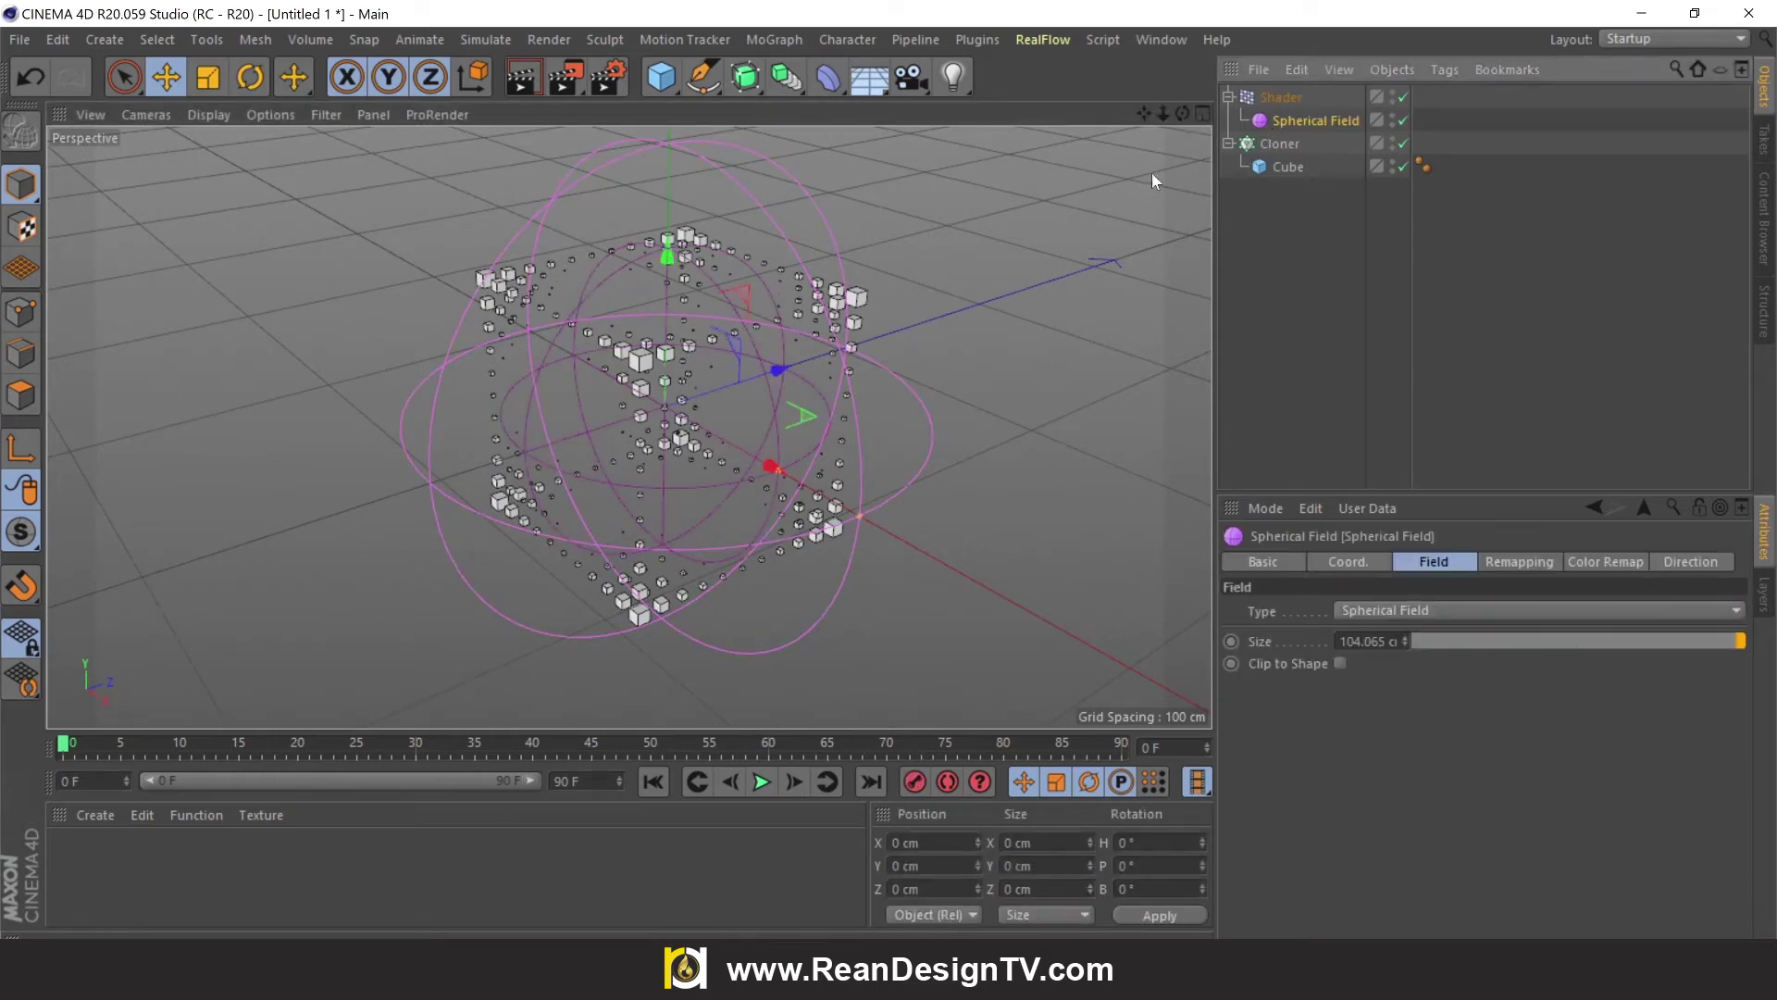
drag(1182, 113, 1203, 120)
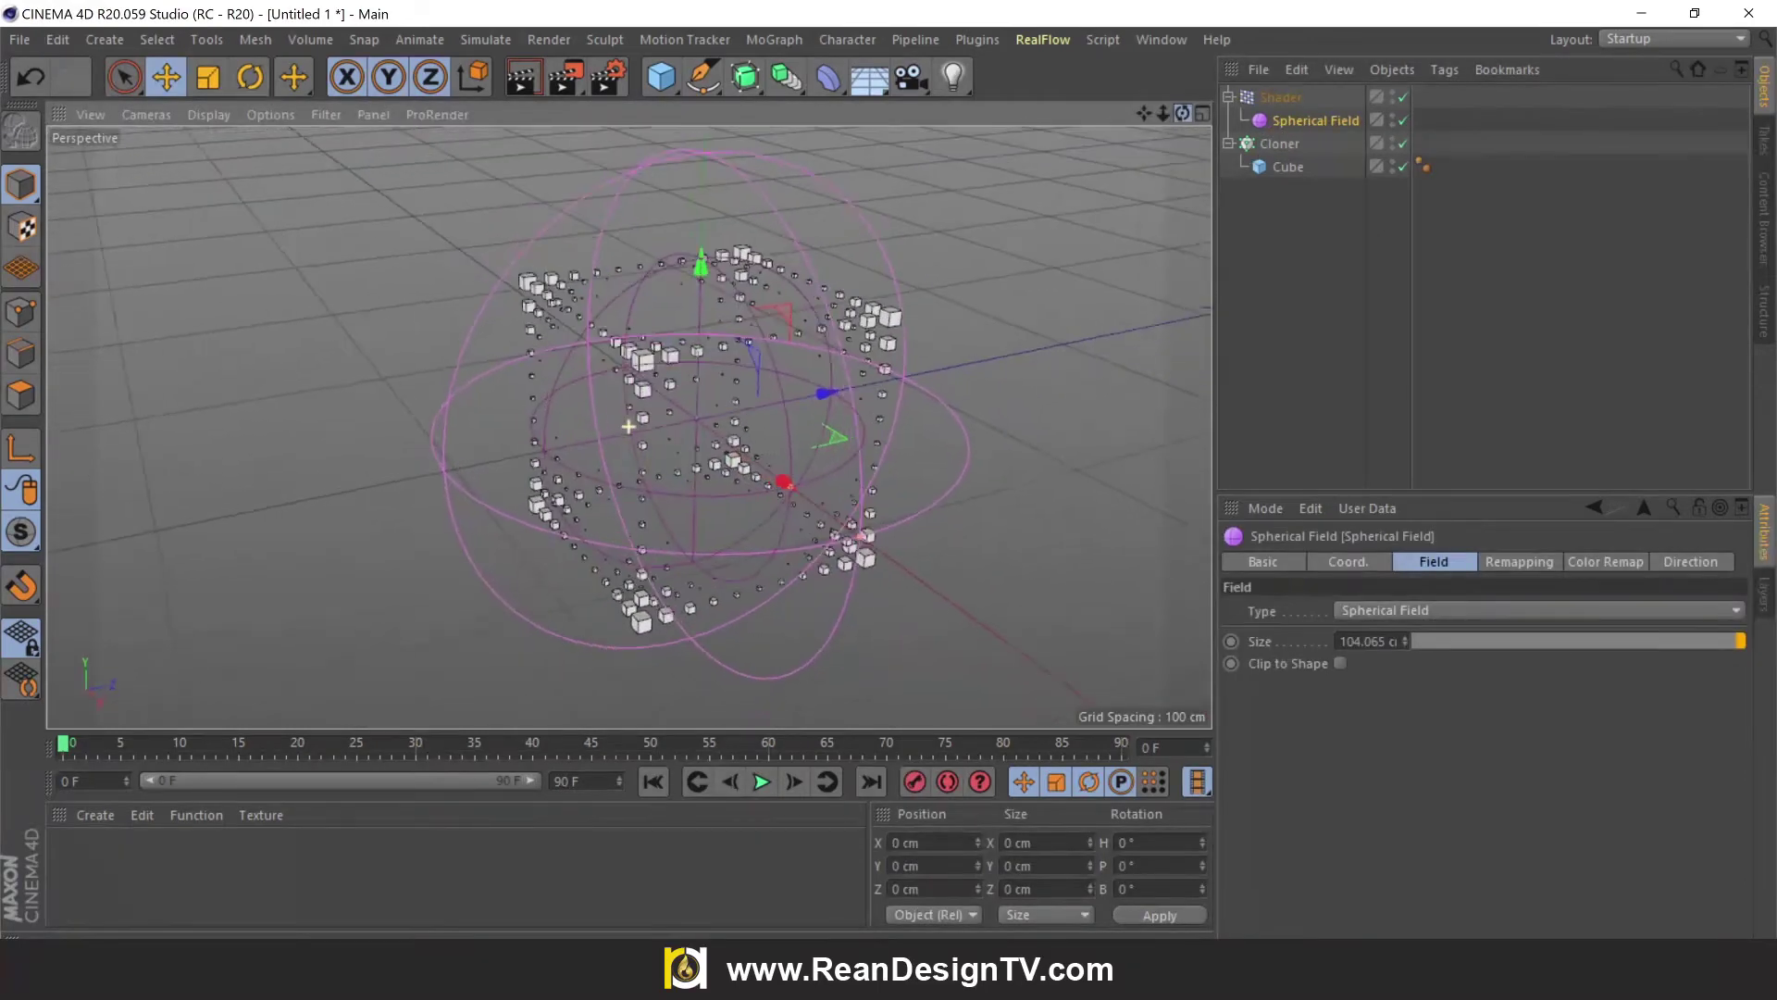
right_click(1347, 116)
mouse_move(1429, 24)
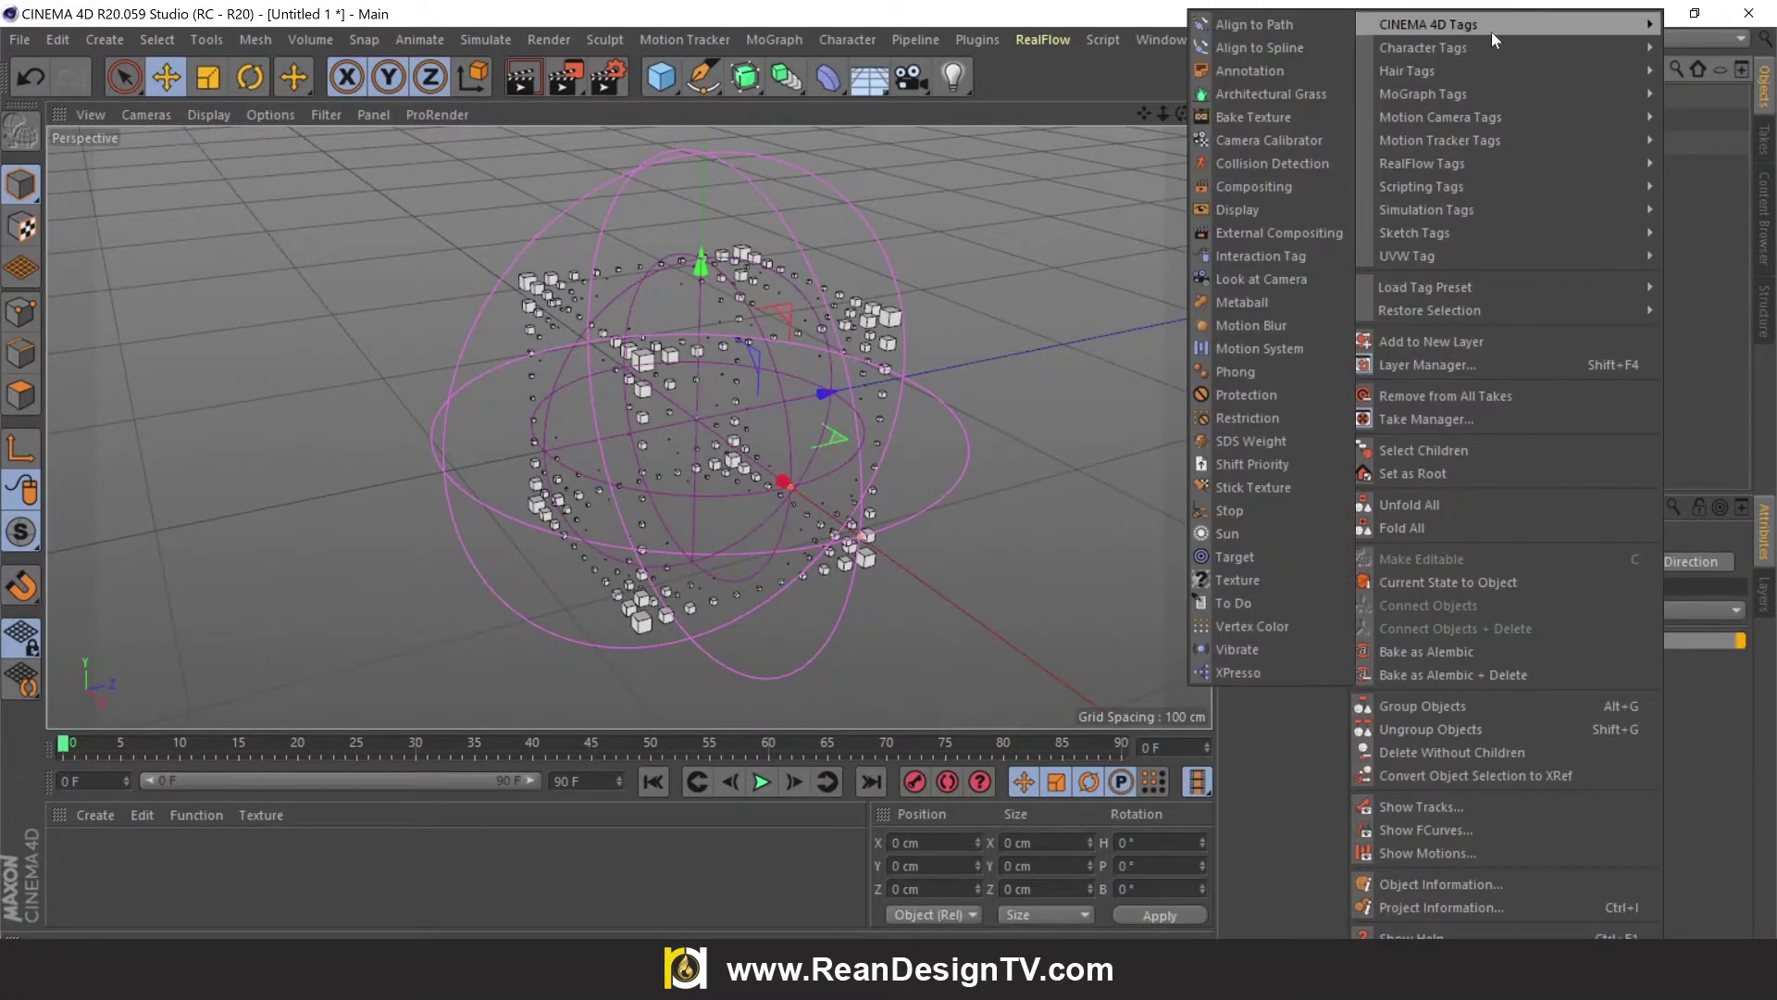
Add a Vibrate tag to the Spherical Field with position vibration enabled, and preview it.
click(1296, 648)
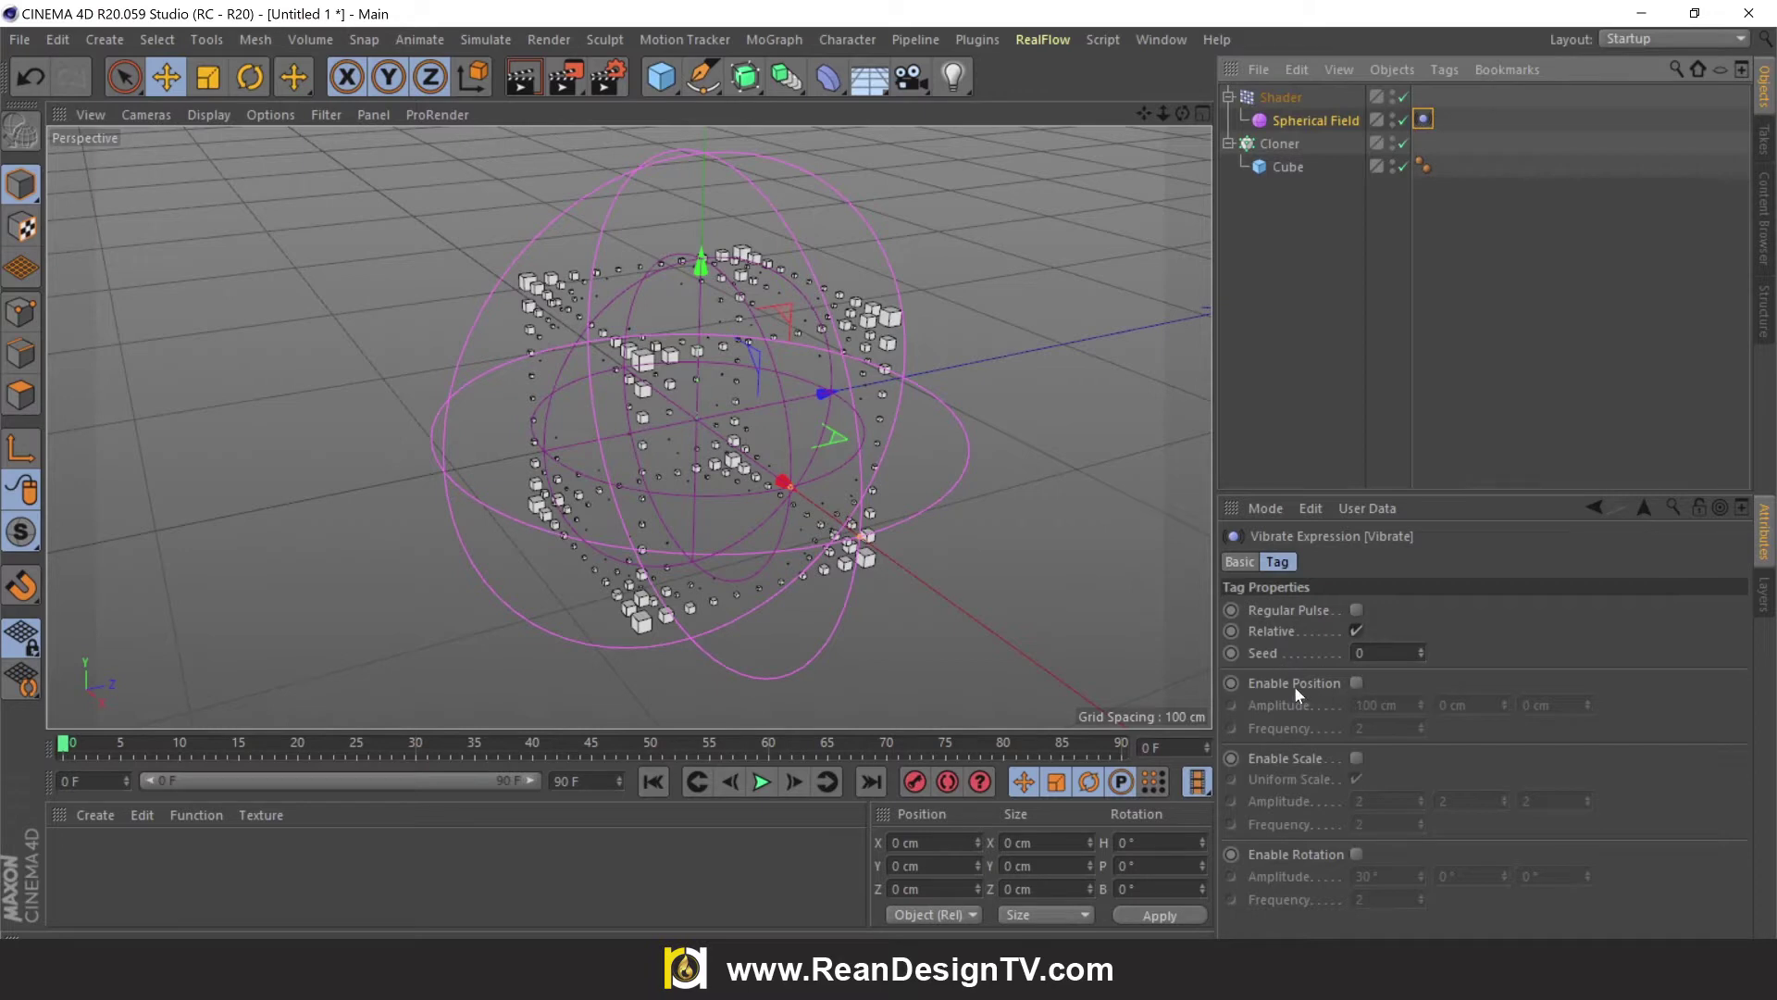
click(1356, 682)
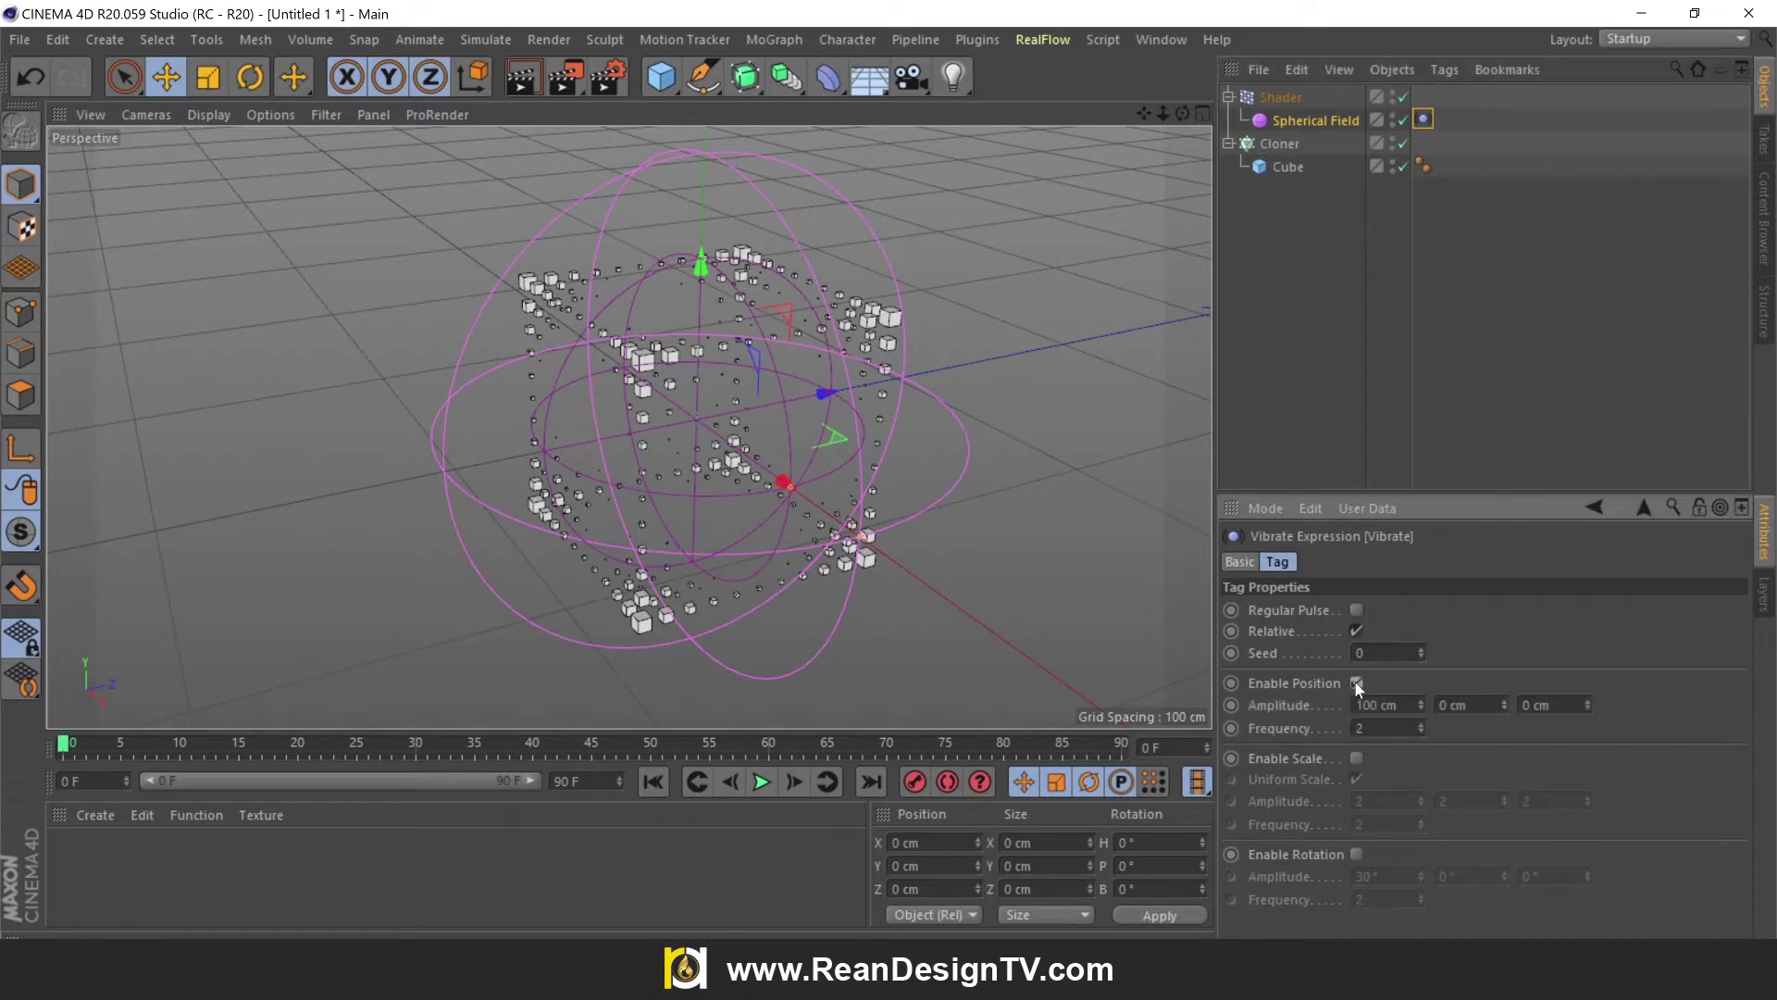
click(761, 784)
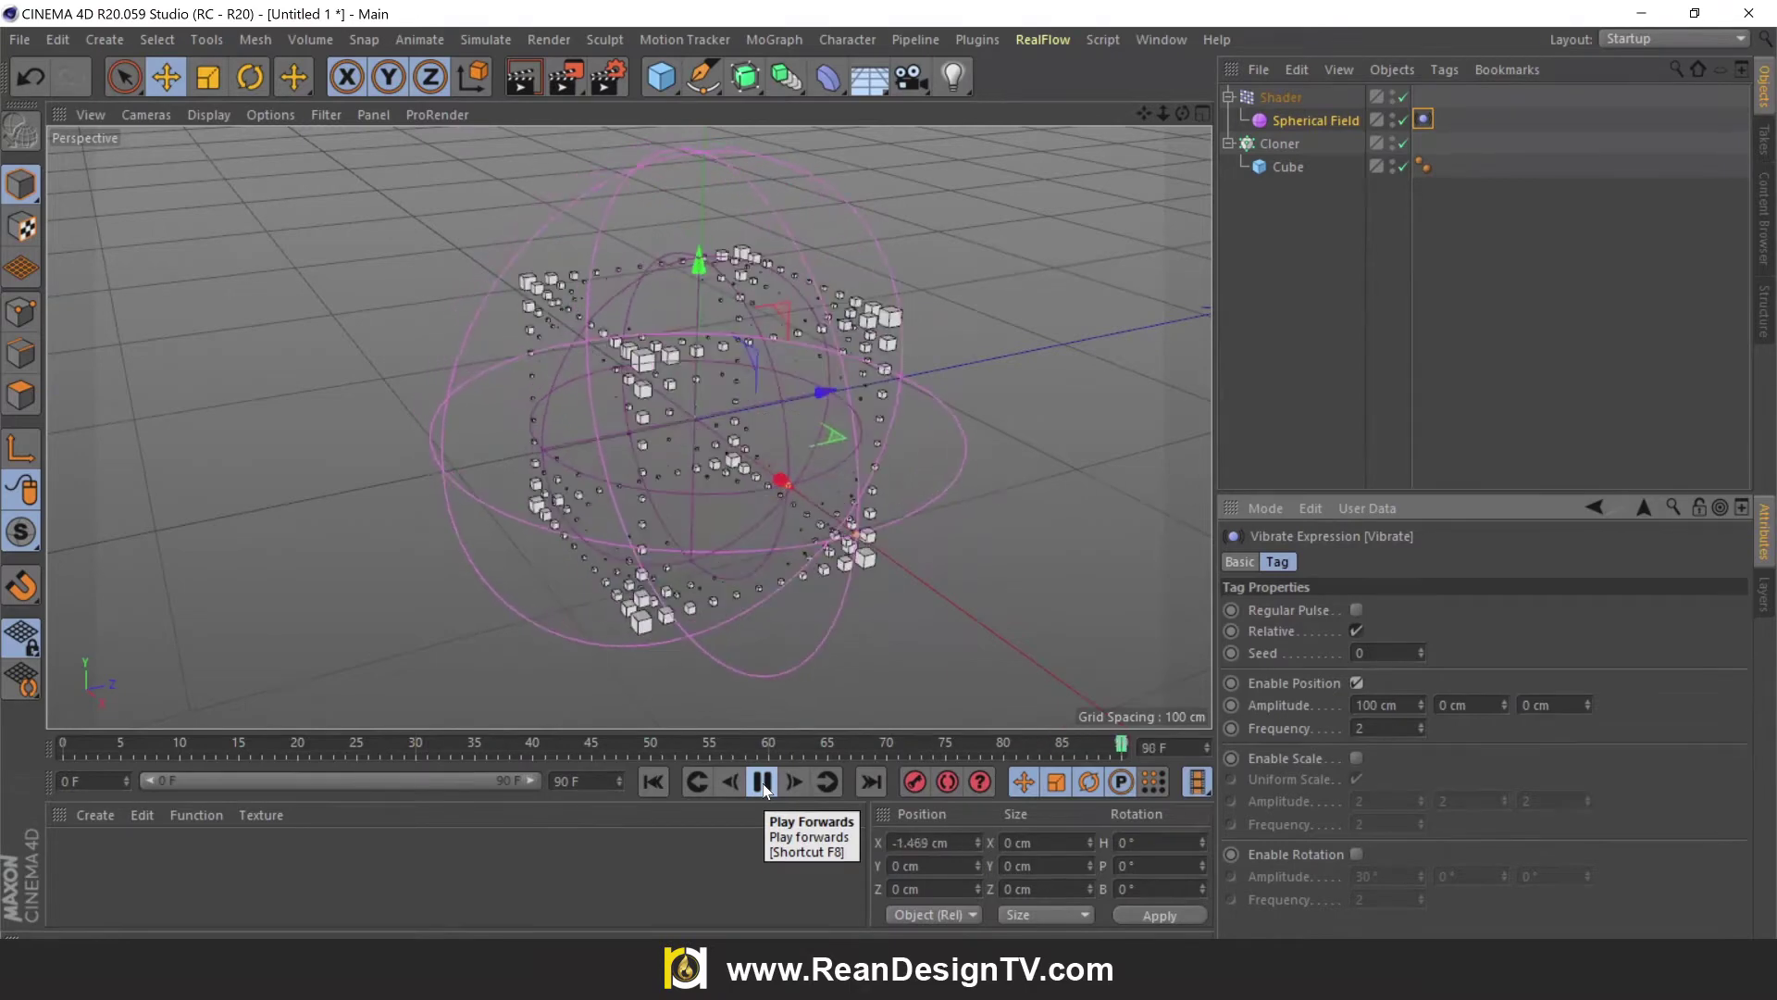
click(763, 782)
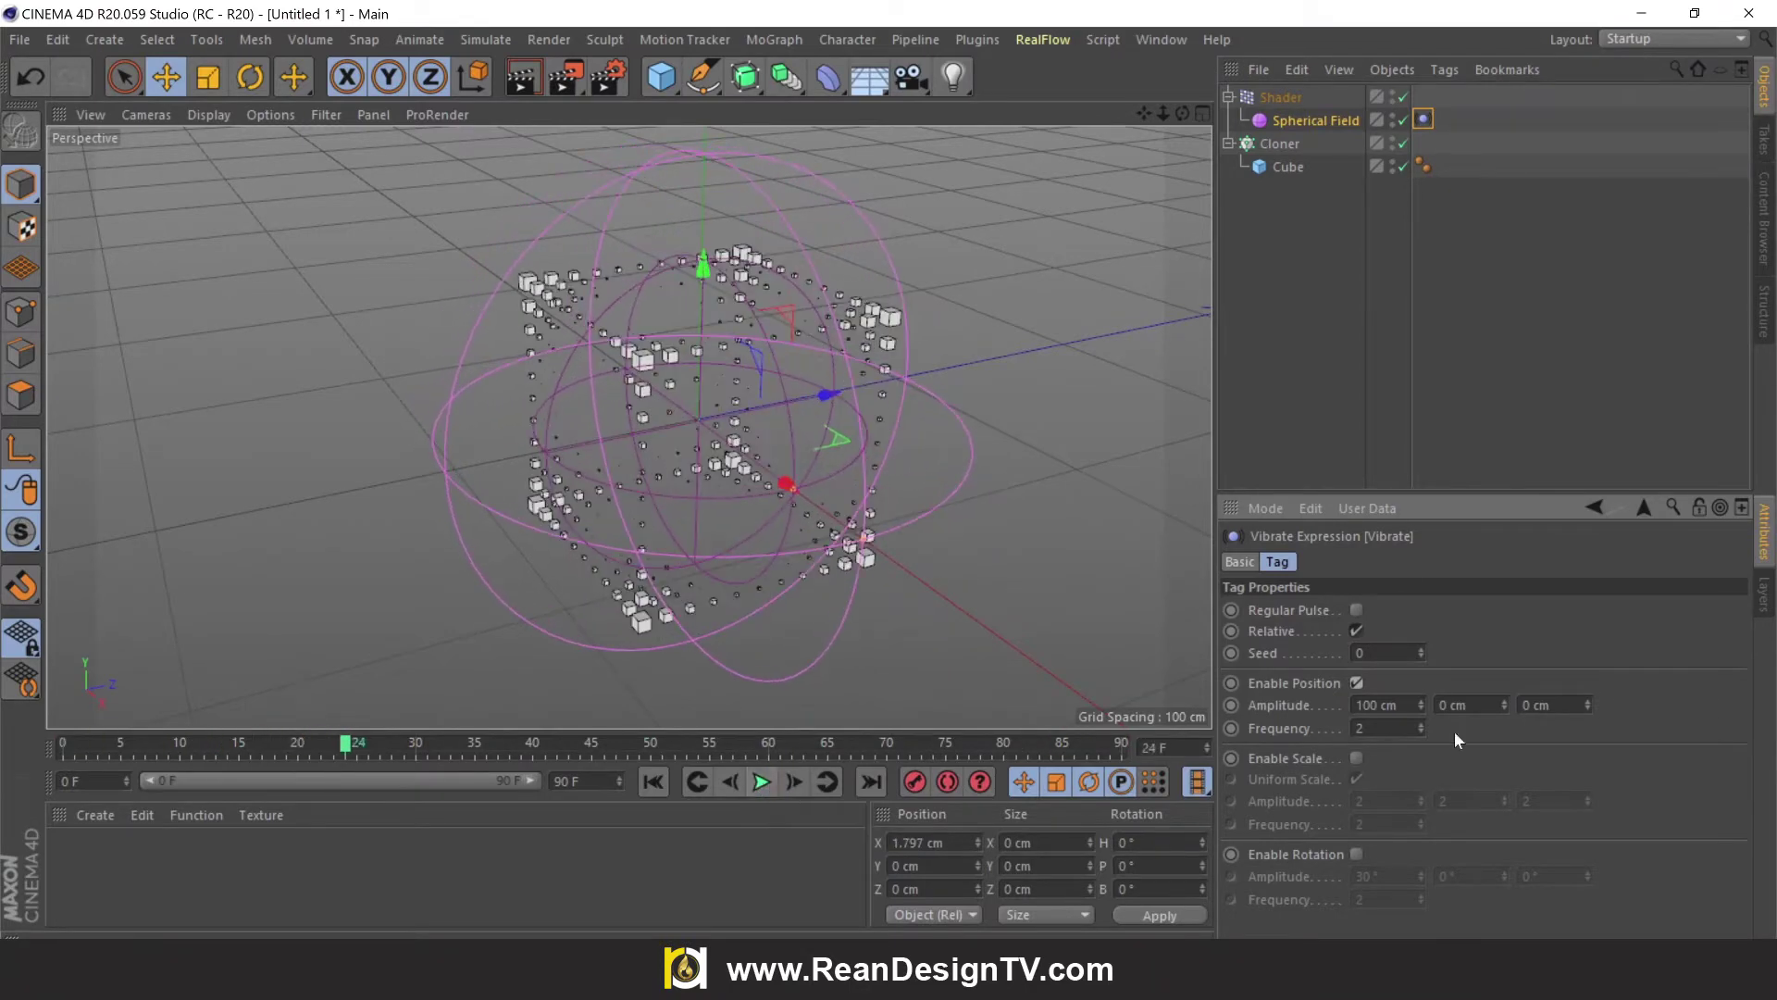
Set the vibration frequency to 1 and replay the animation.
click(1360, 728)
drag(1361, 728, 1322, 732)
text(1)
click(1466, 706)
click(652, 782)
click(762, 782)
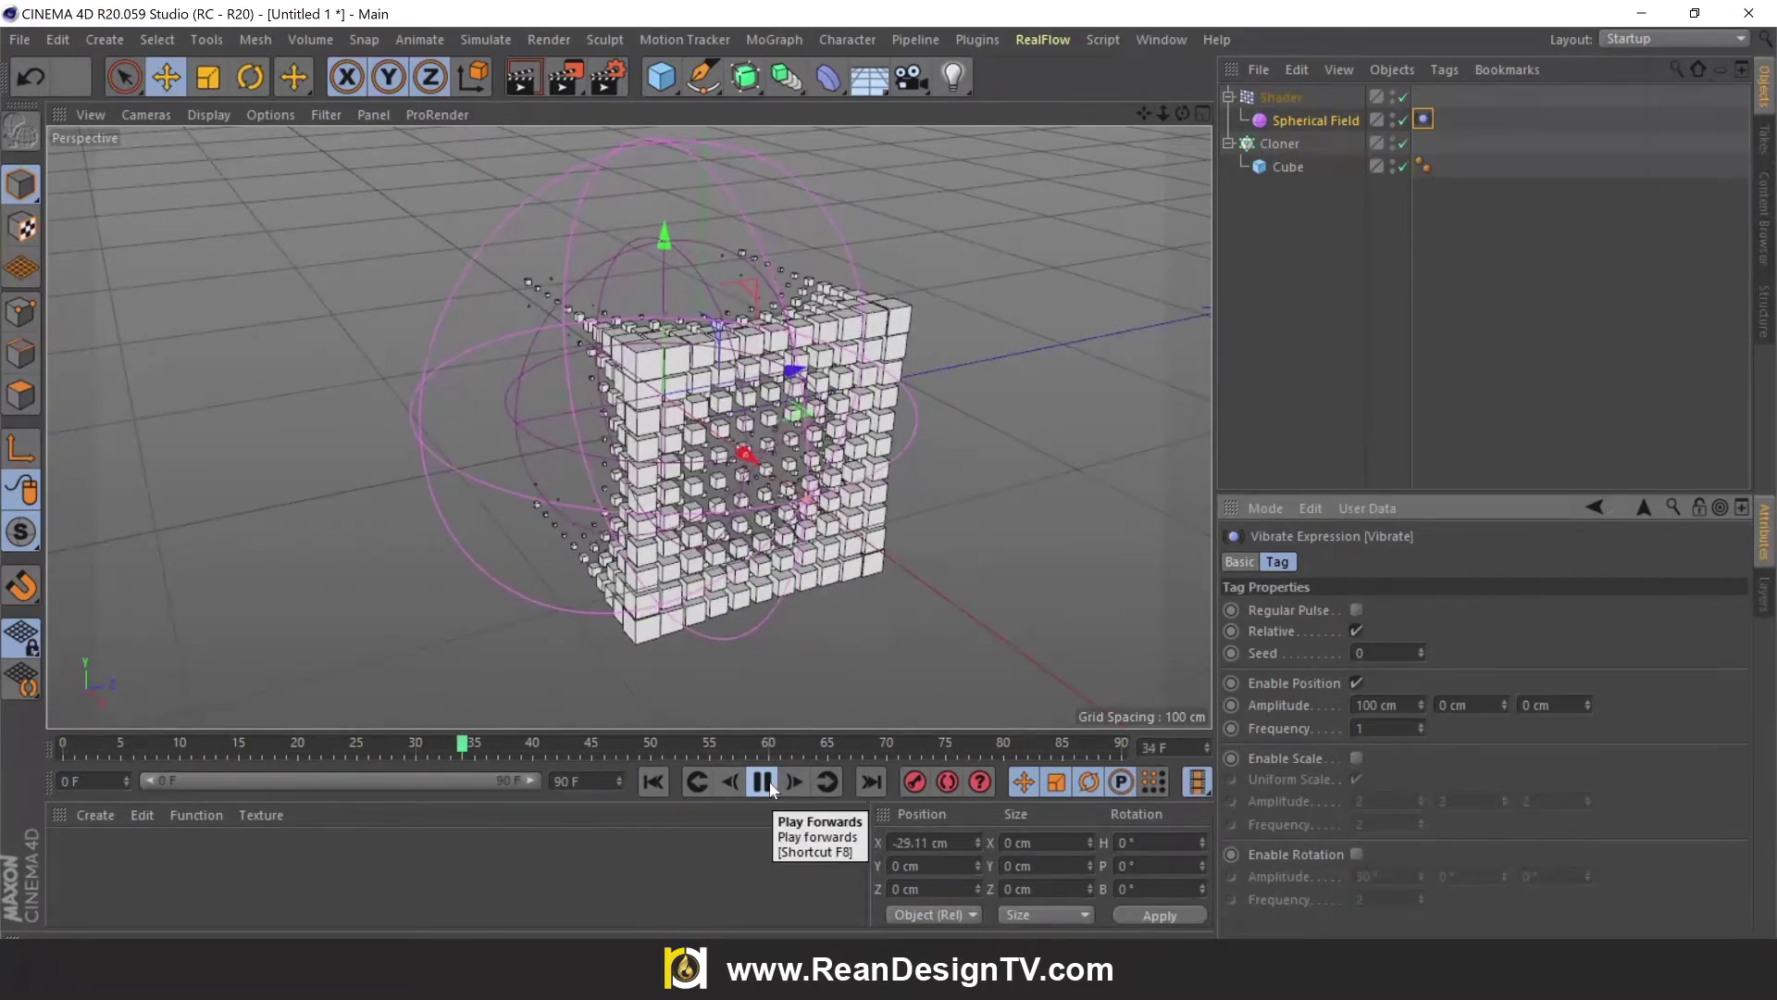
click(769, 782)
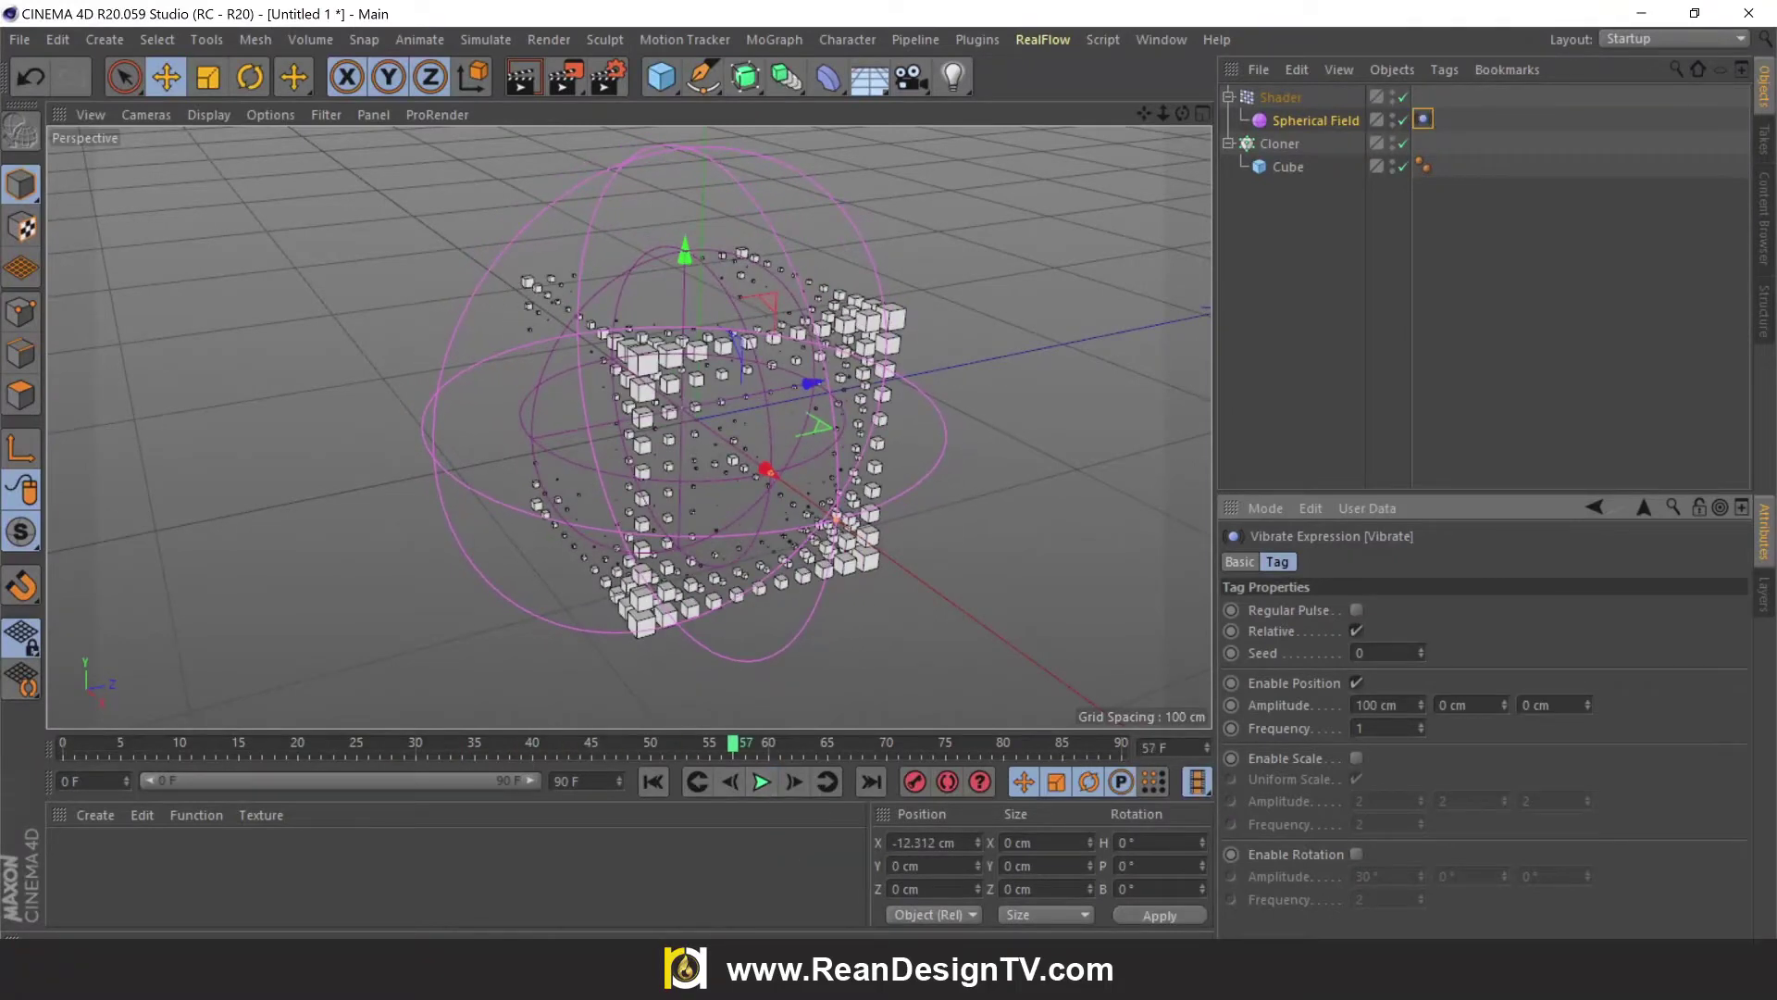
Set the X and Y position amplitudes to 180 cm and preview the animation.
text(1)
key(shift+Tab)
text(180)
key(Tab)
text(18)
key(Tab)
key(Tab)
click(653, 783)
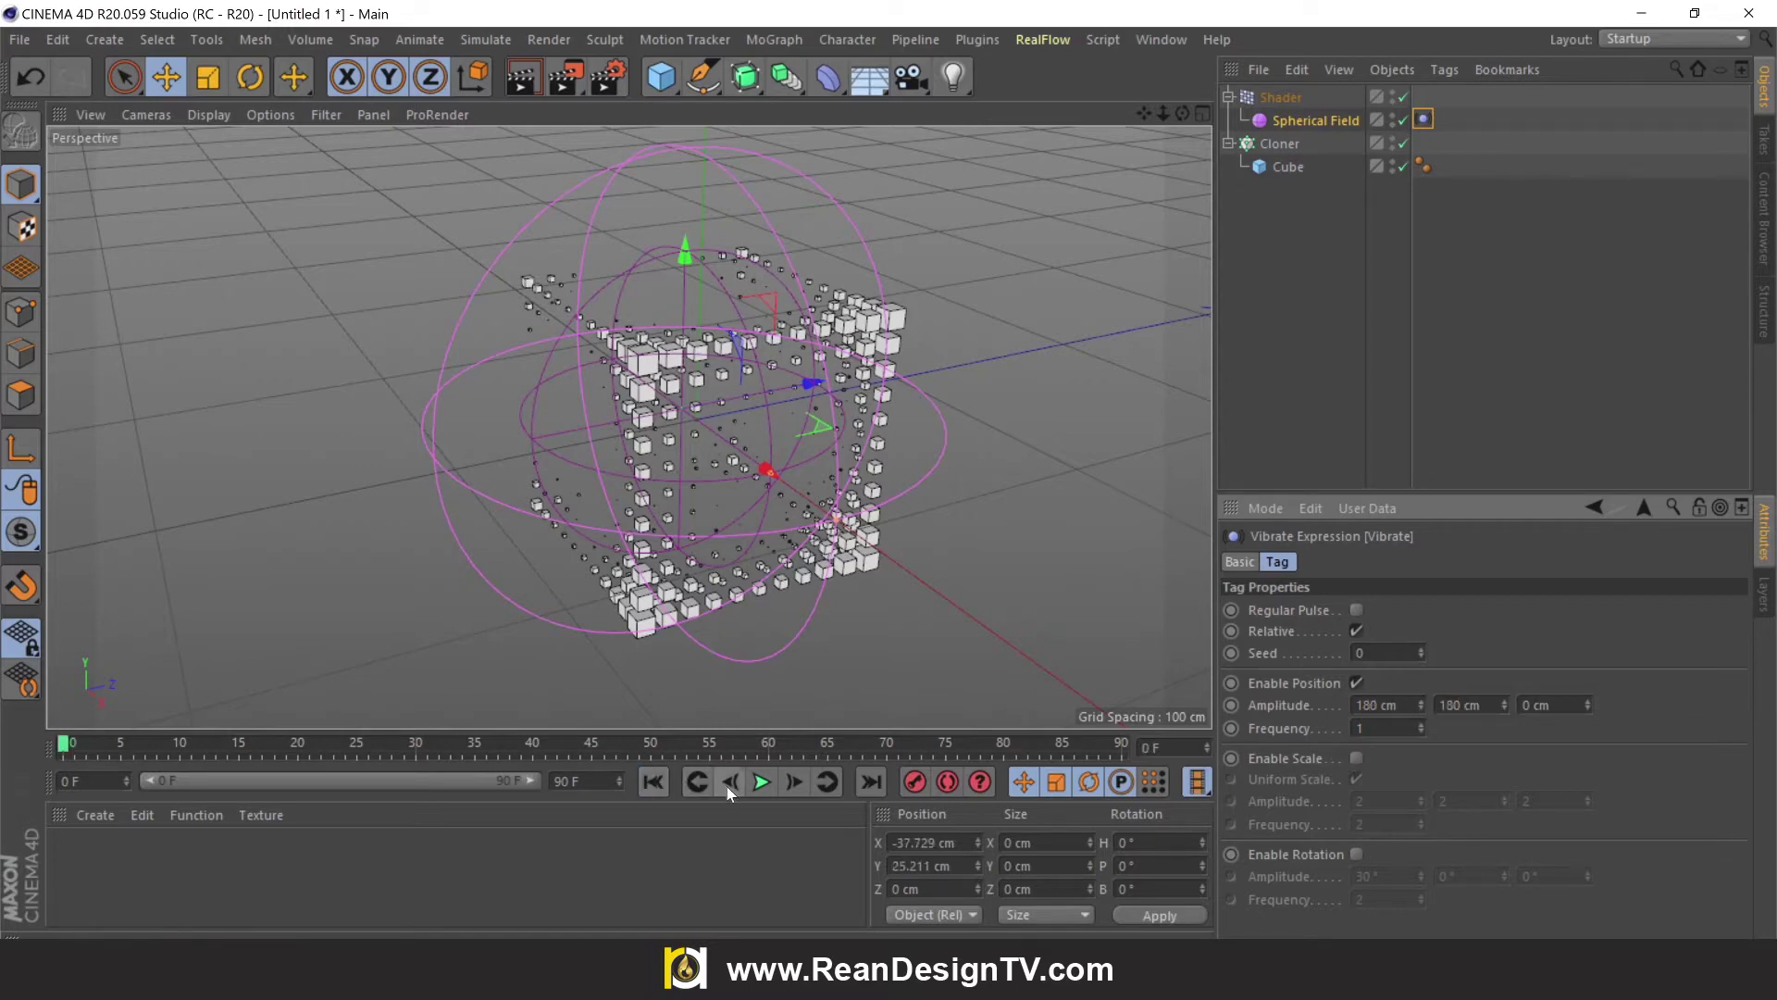
click(760, 782)
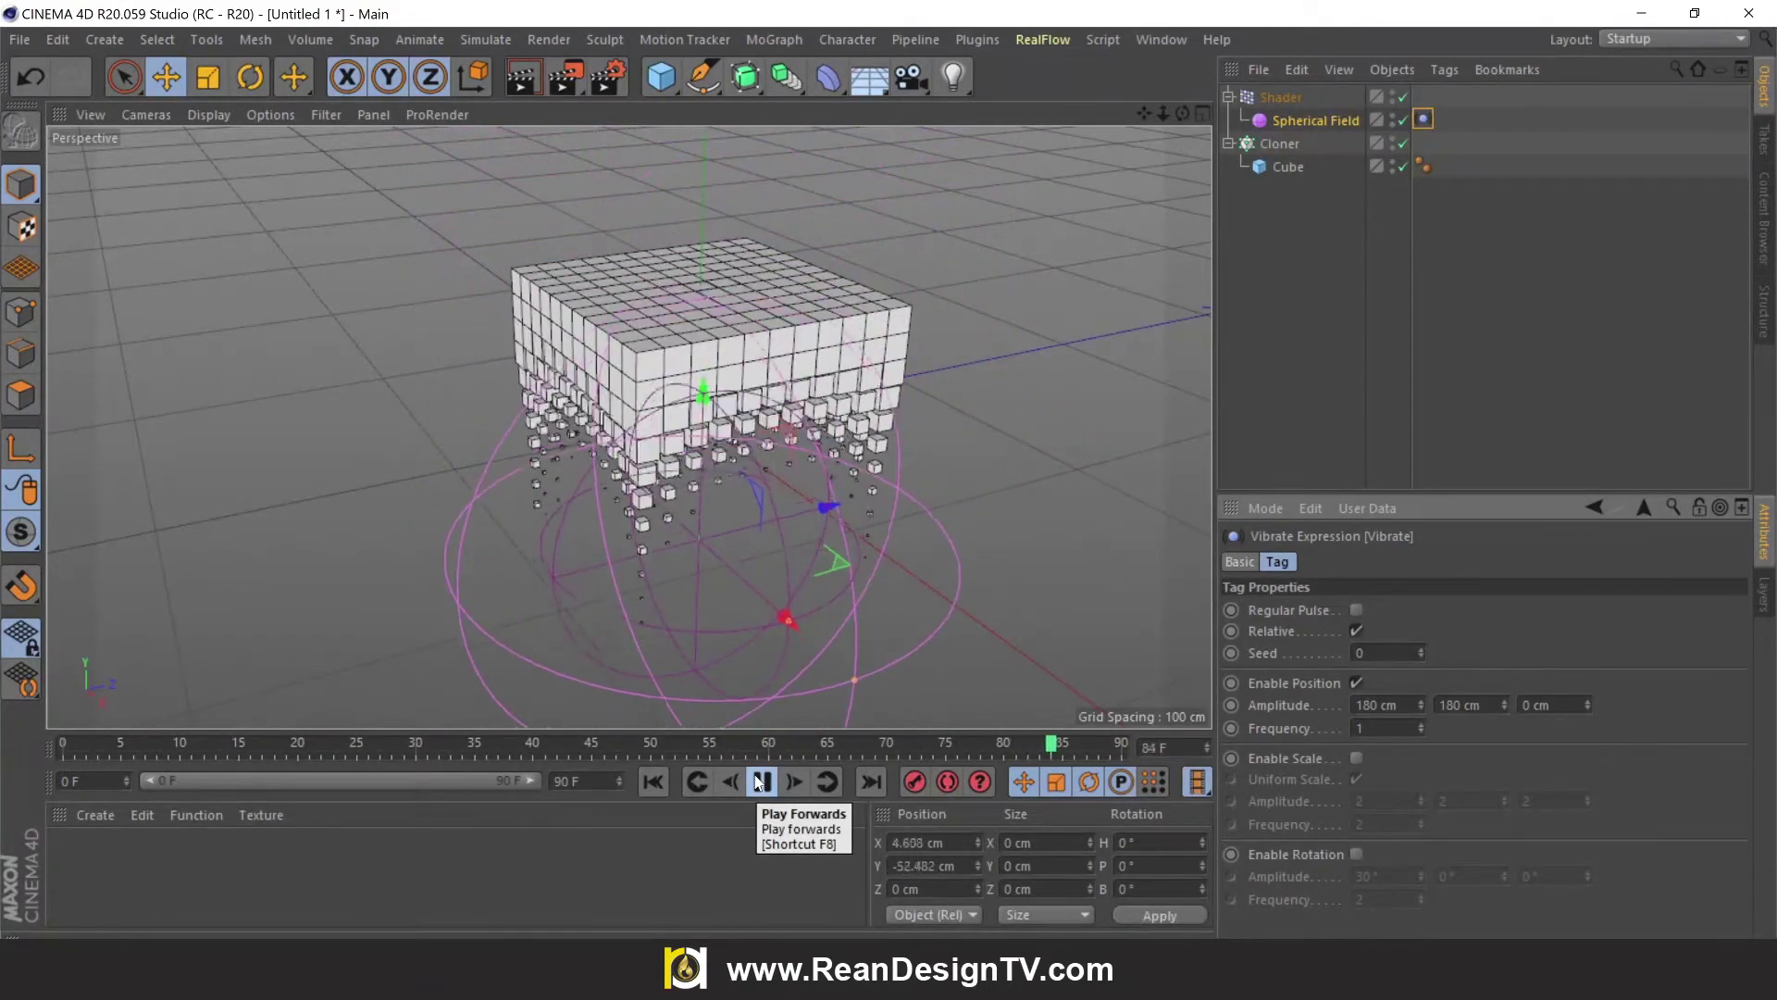
click(757, 782)
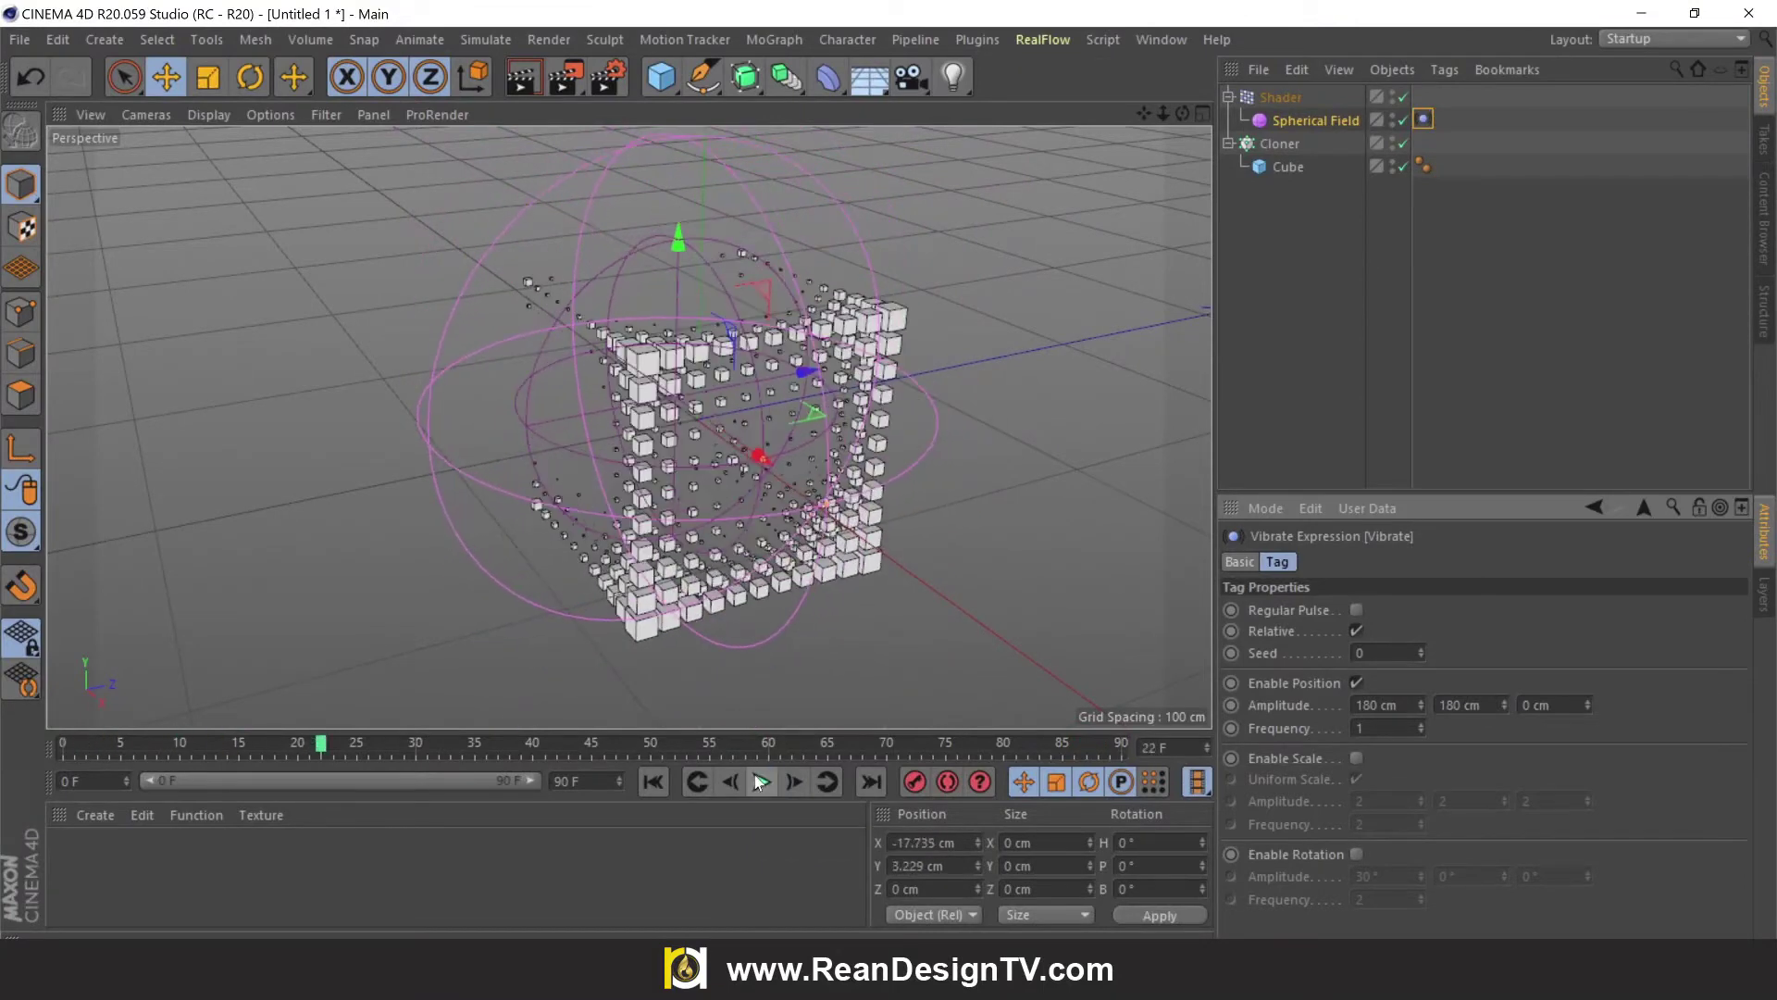
Set the Z amplitude to 180 cm and replay the animation.
double_click(1541, 704)
text(1)
text(80)
key(Tab)
key(Tab)
click(653, 782)
click(762, 782)
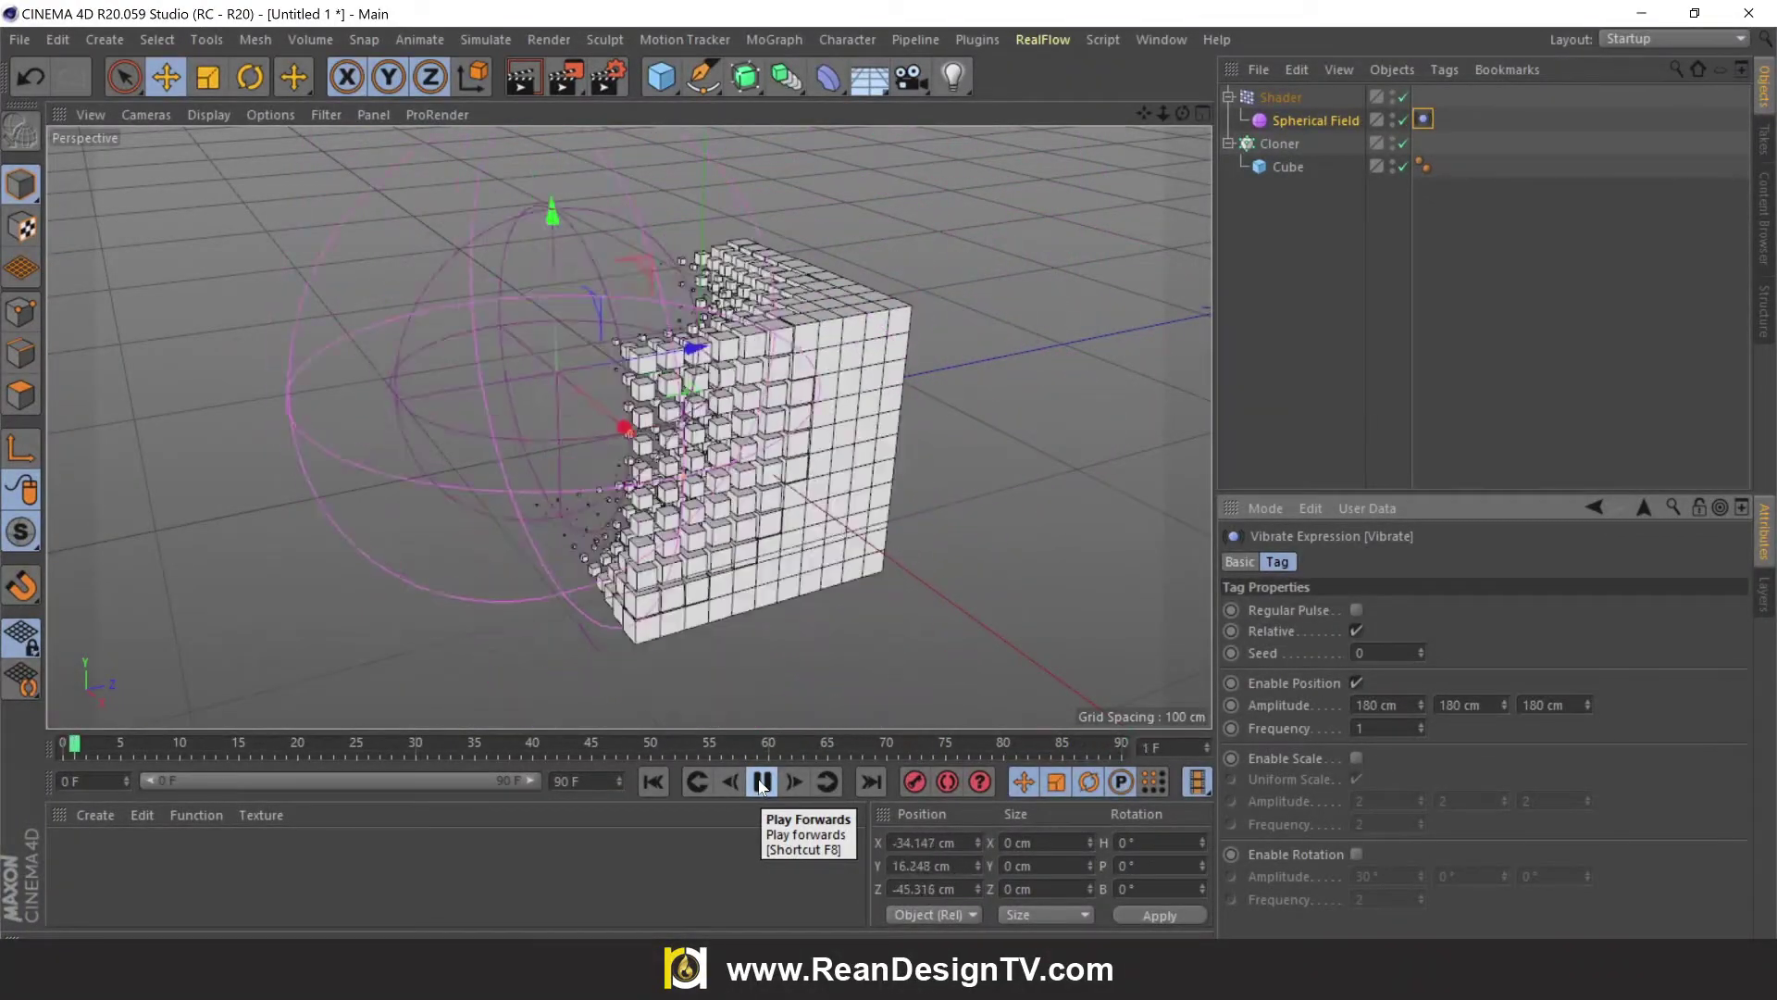
click(761, 783)
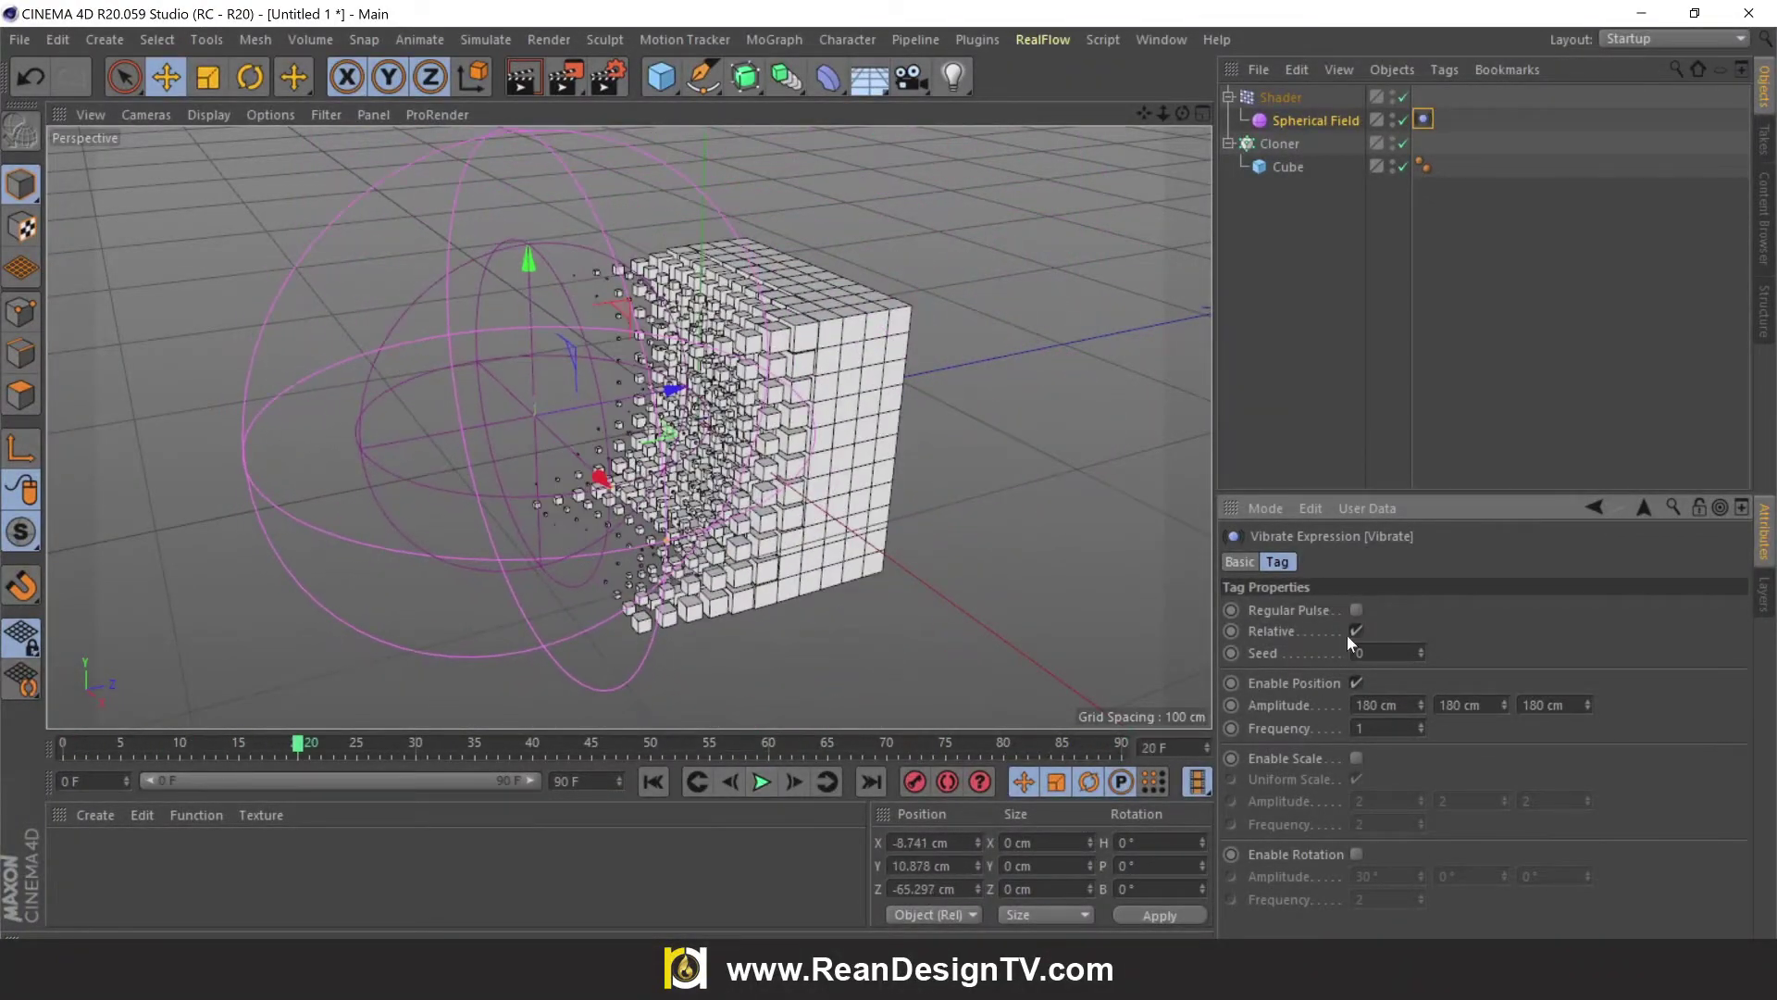
click(1379, 652)
click(777, 701)
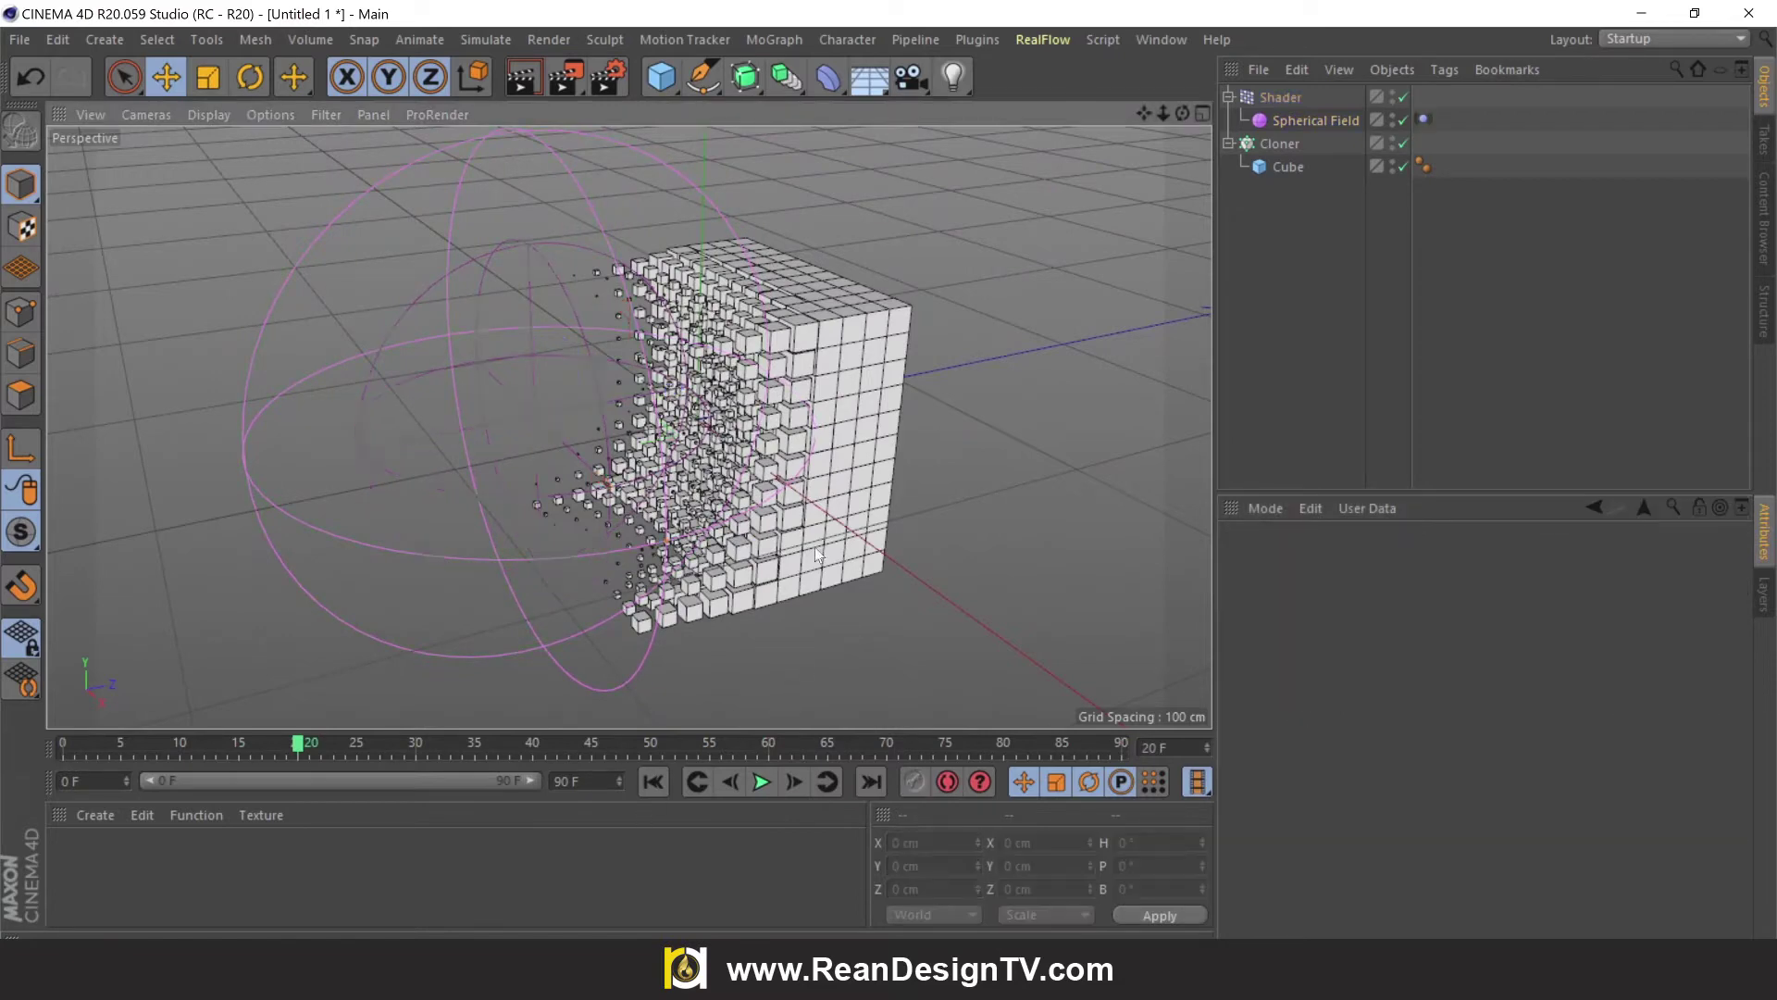
Replay the vibrating clone animation, then select the Cloner and rewind to frame 0.
alt+drag(815, 547, 841, 501)
click(654, 782)
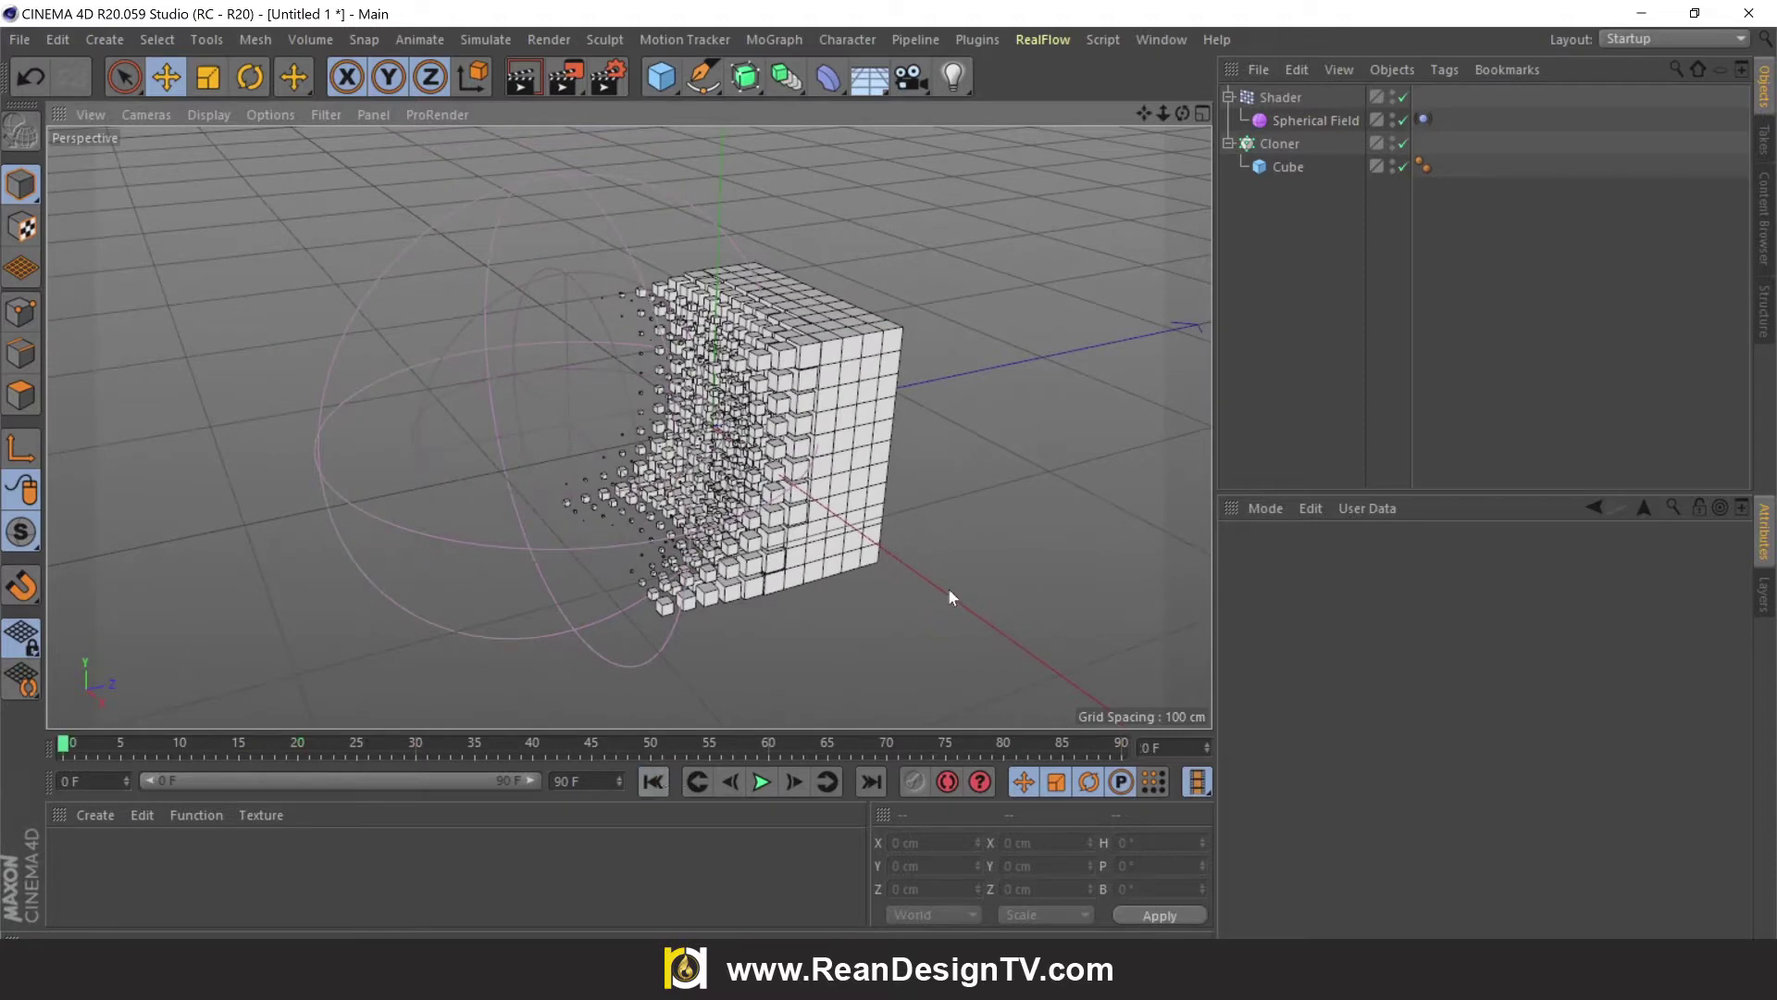
drag(1144, 112, 1117, 109)
alt+drag(870, 692, 856, 693)
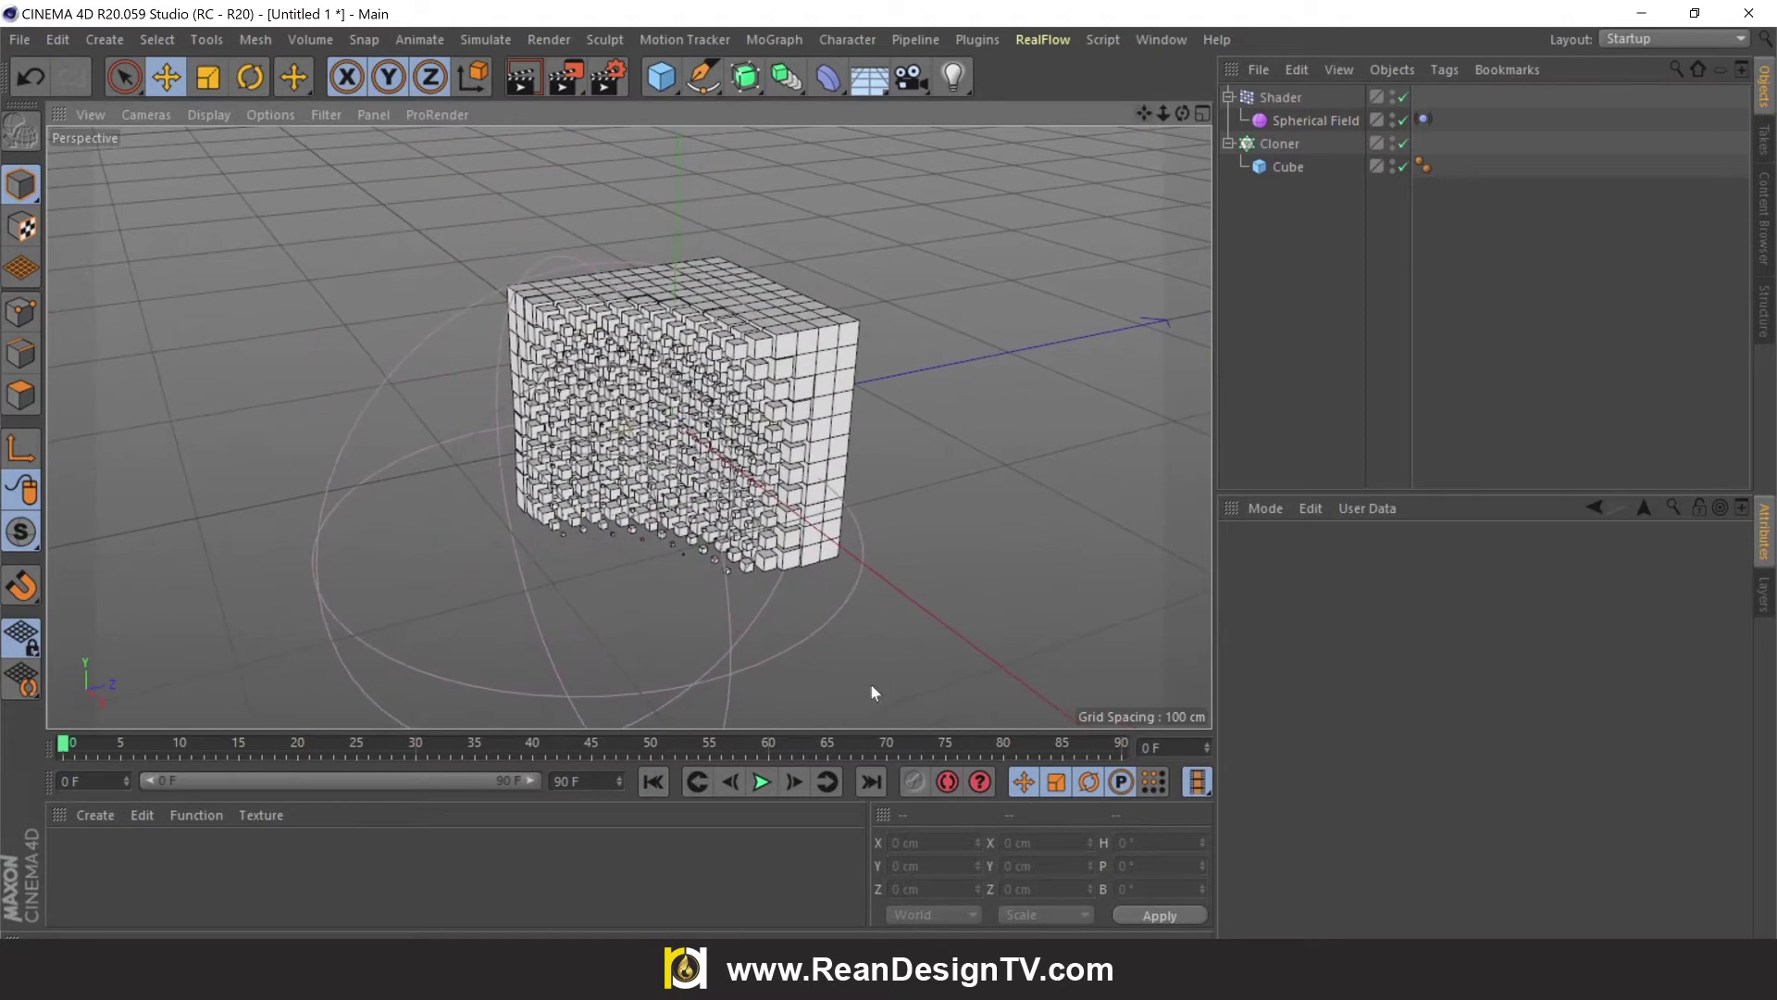
click(765, 785)
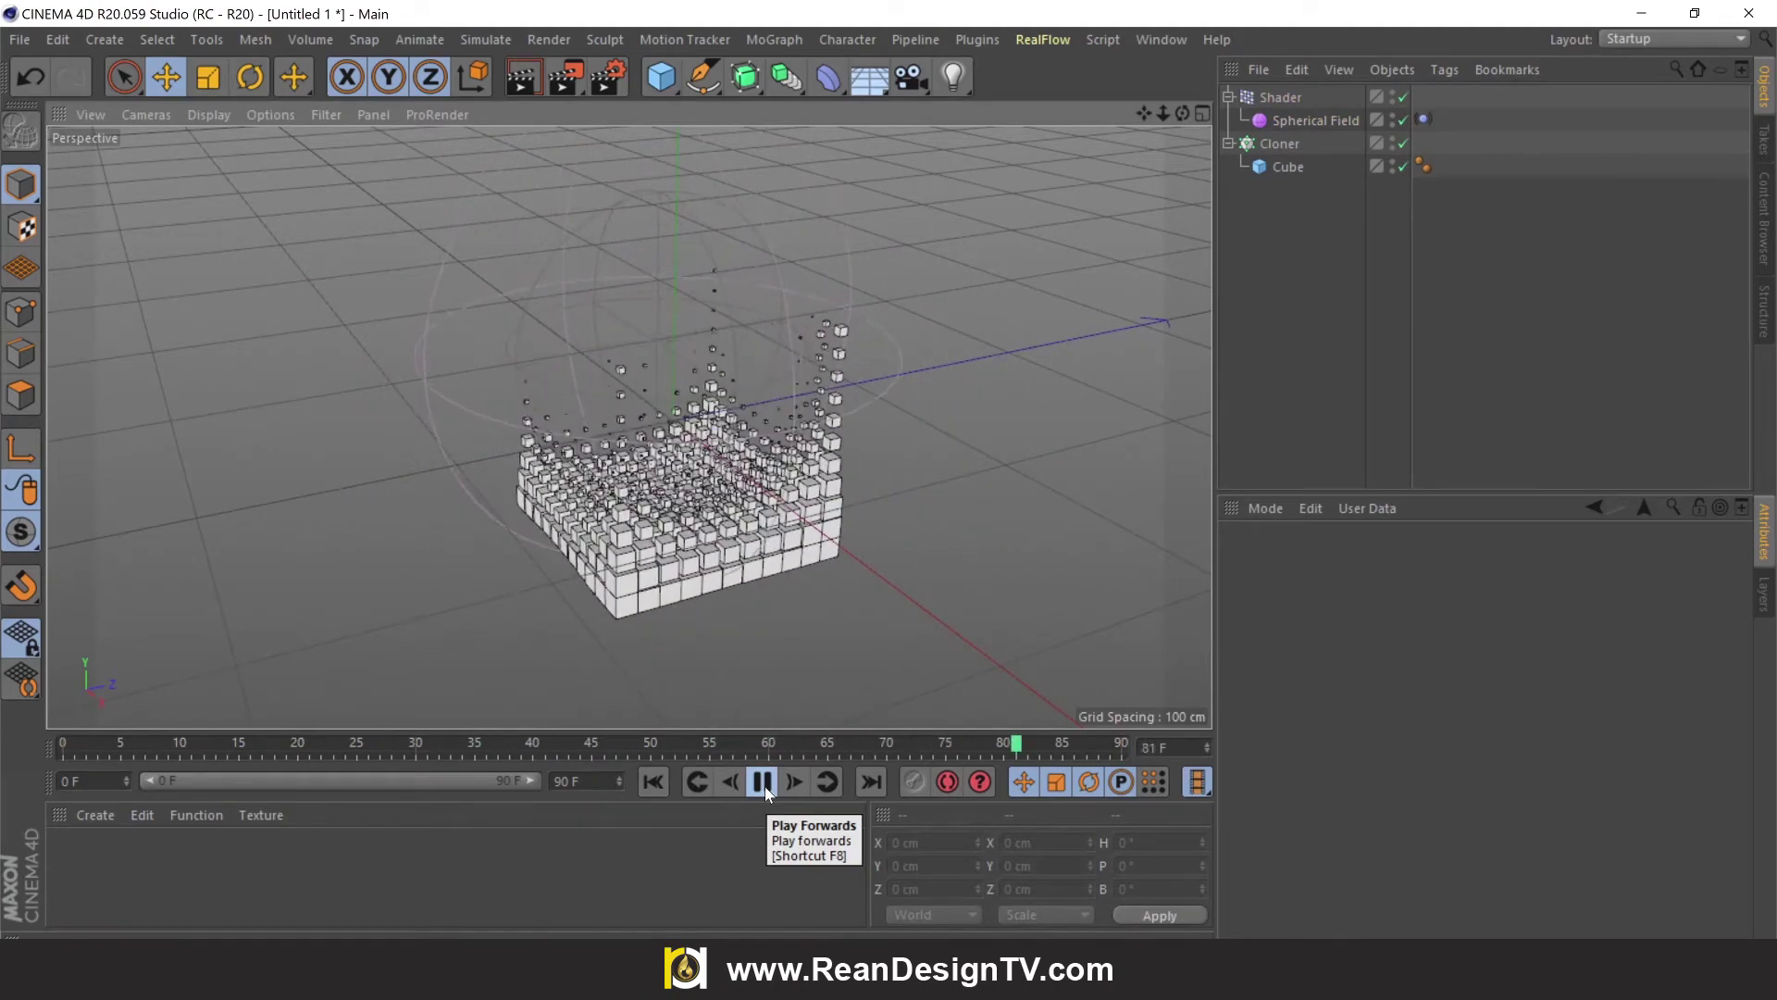
click(761, 782)
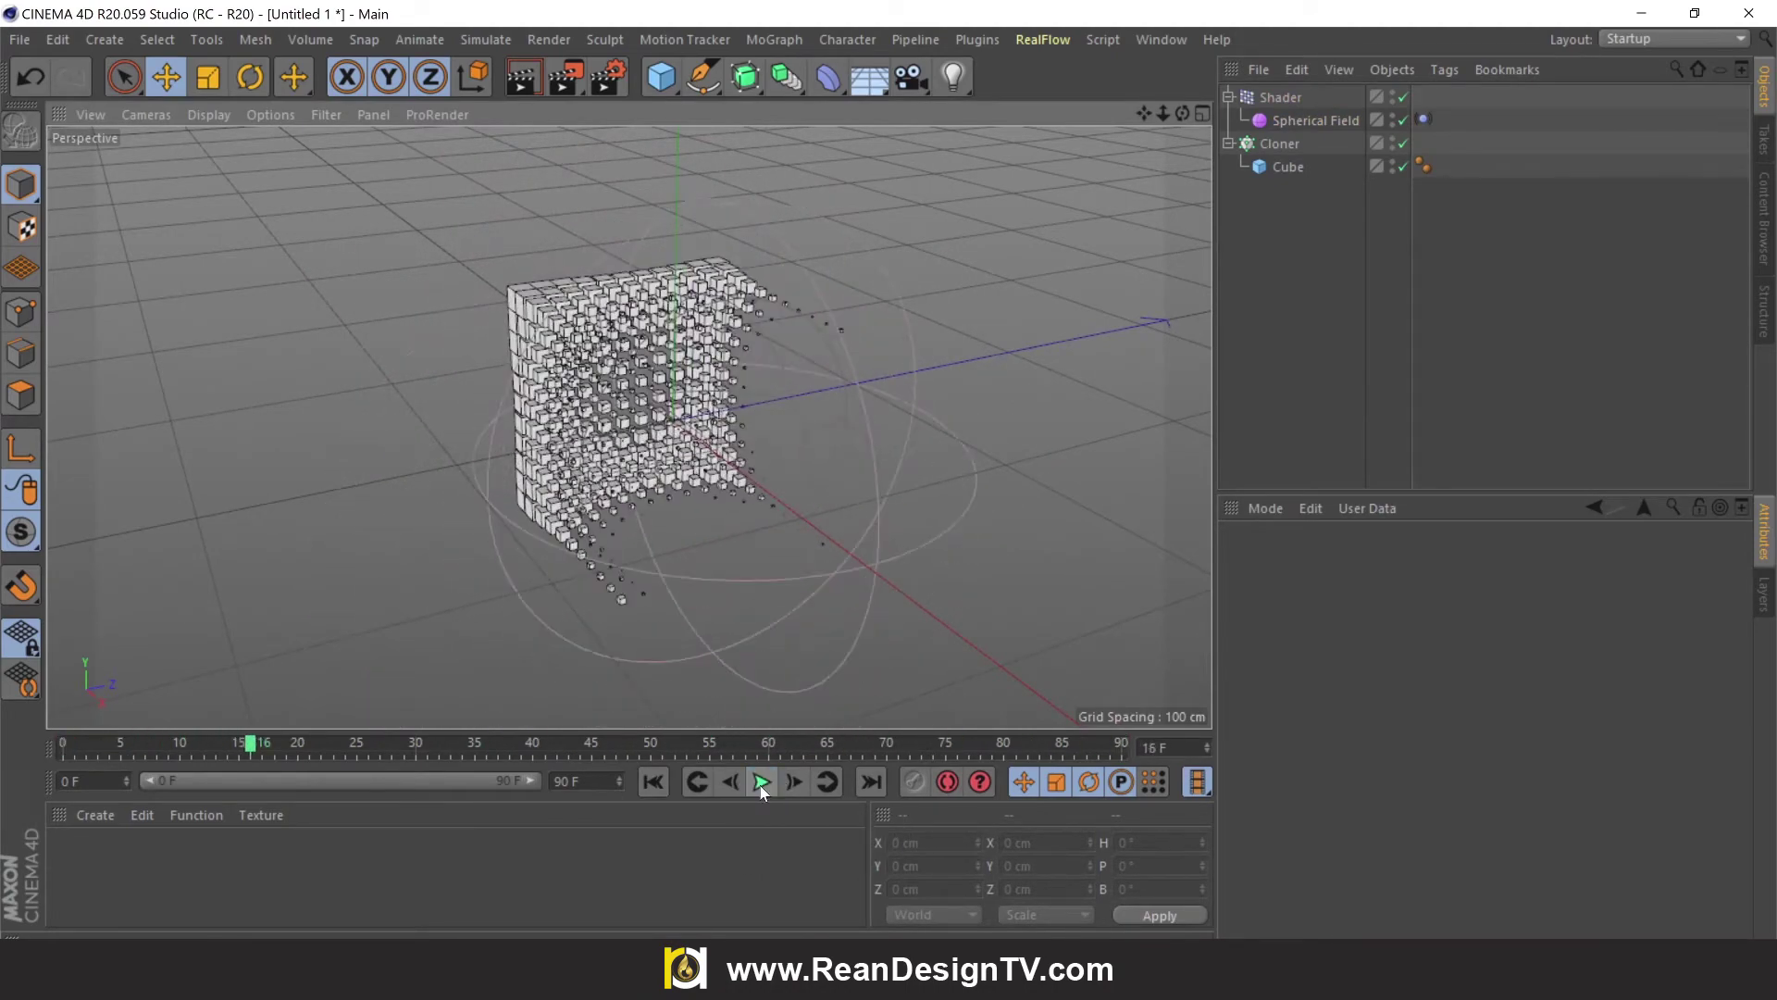
click(1280, 143)
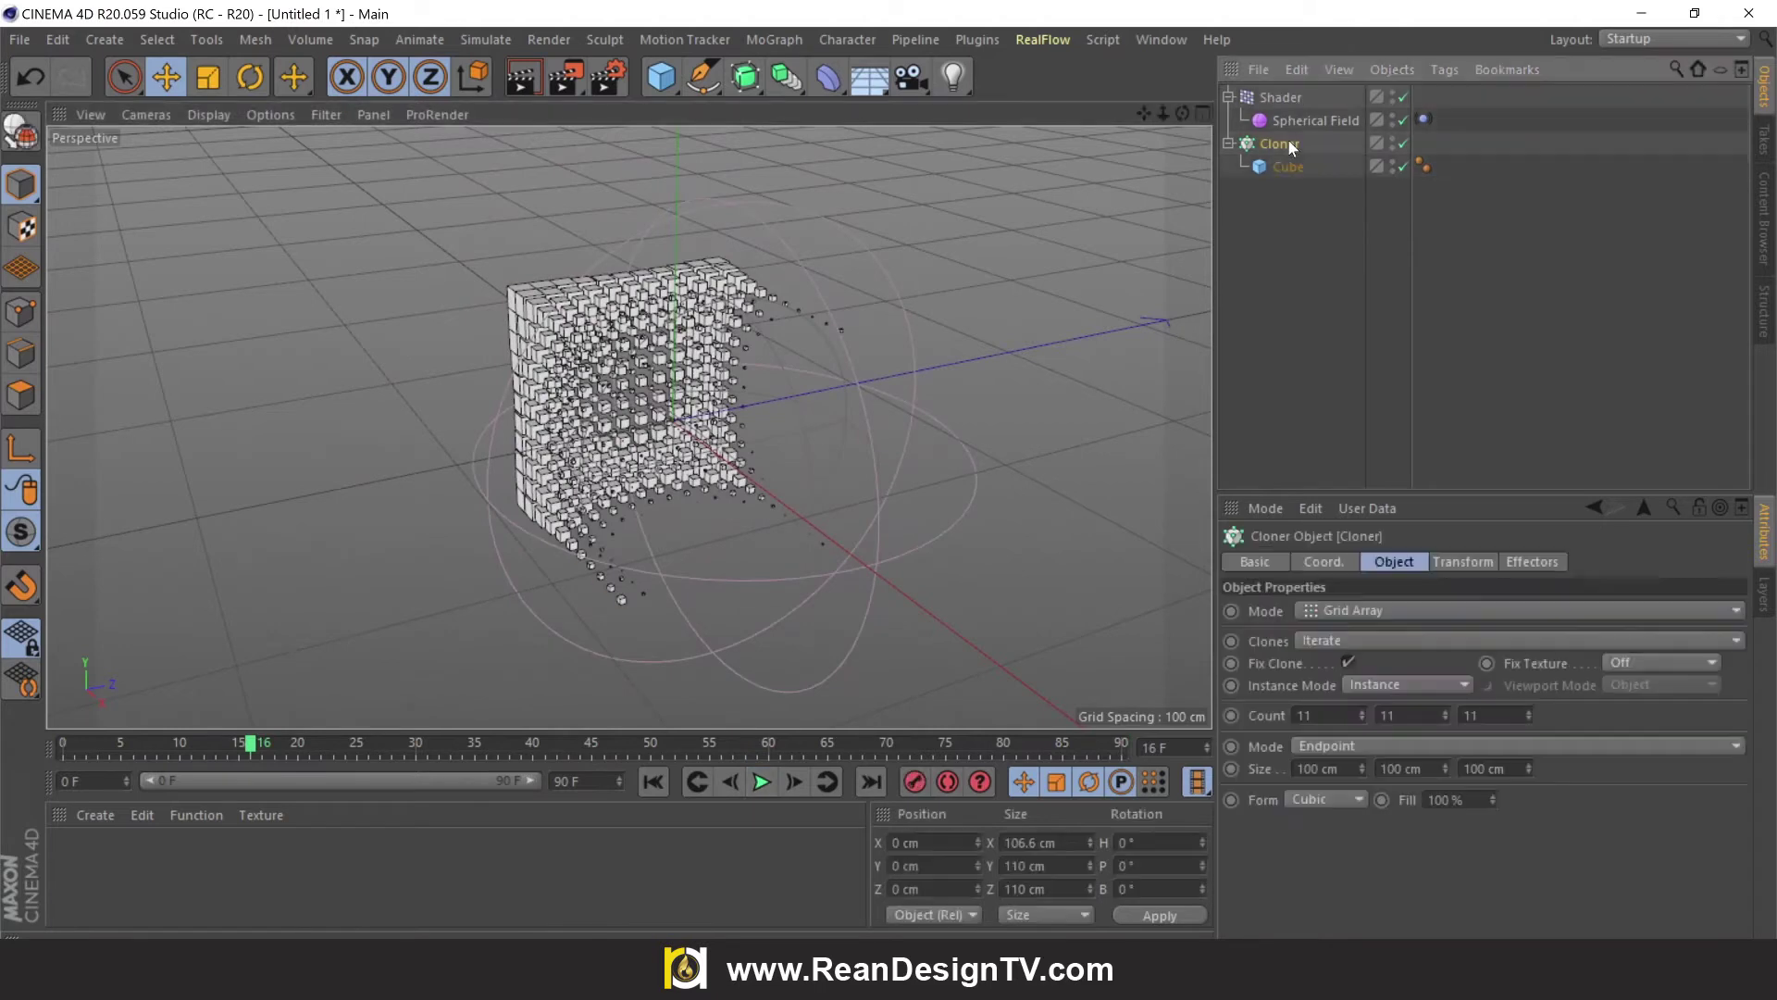
click(654, 782)
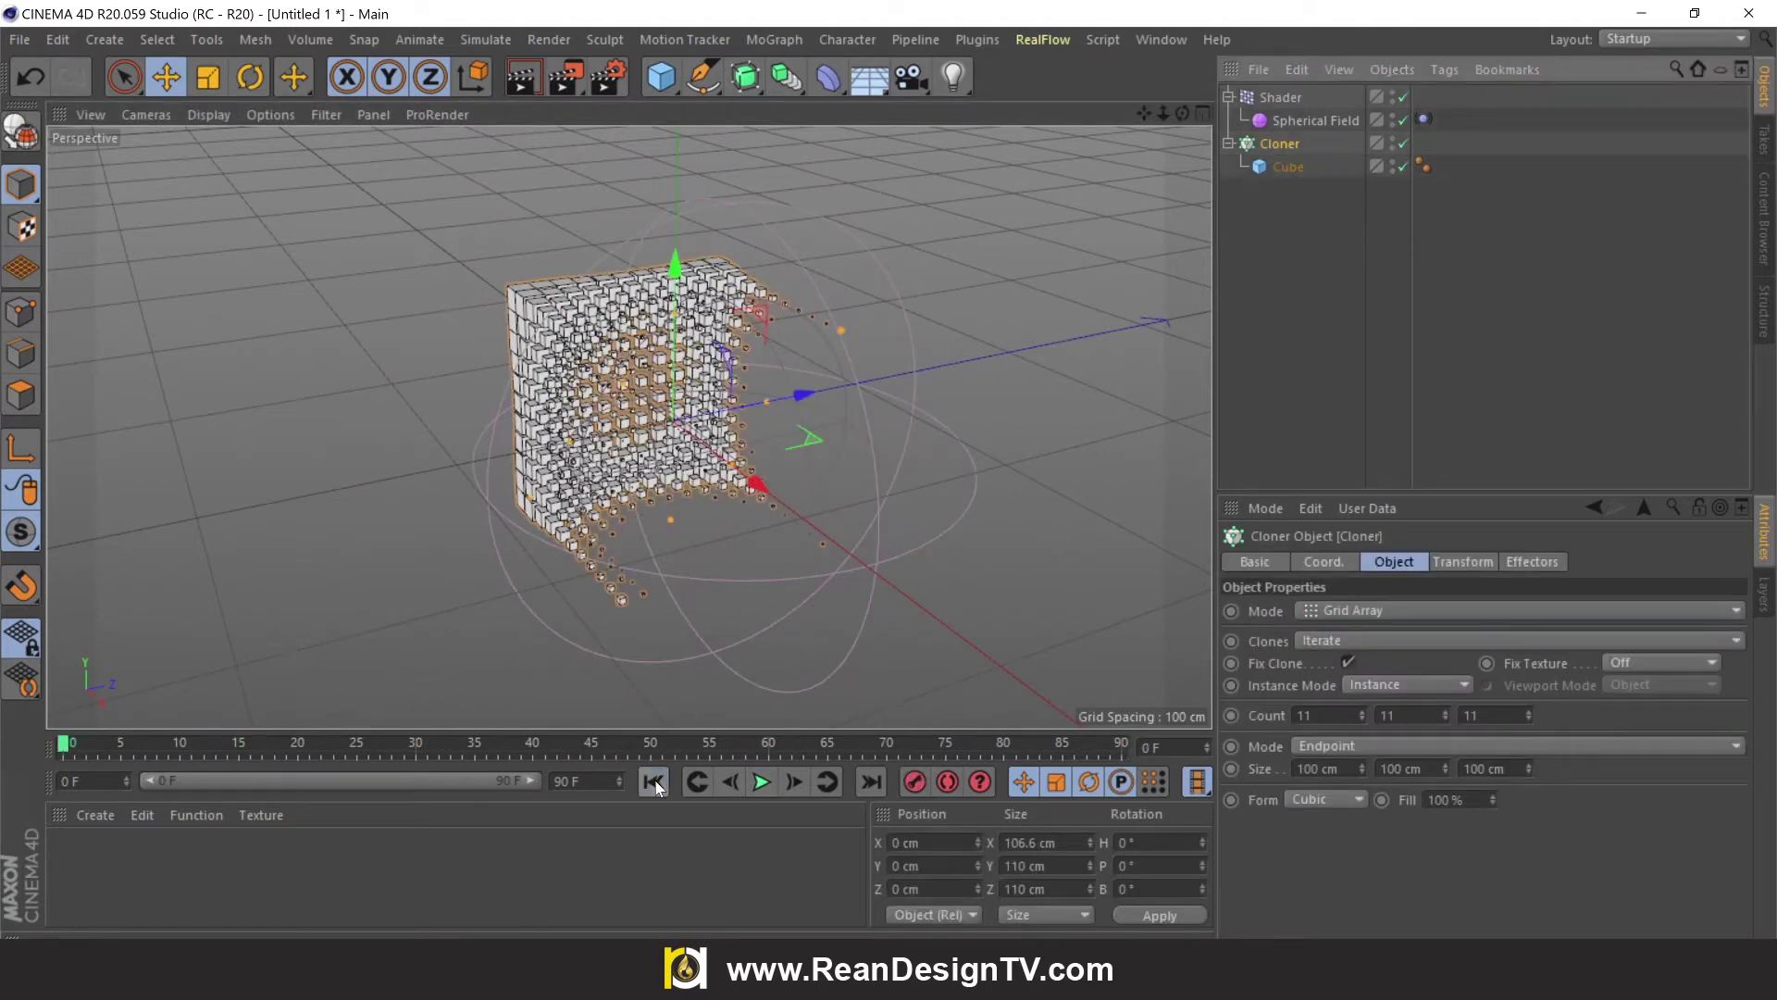
Add a Vibrate tag to the Cloner with rotation enabled, and preview it.
right_click(1280, 144)
mouse_move(1361, 24)
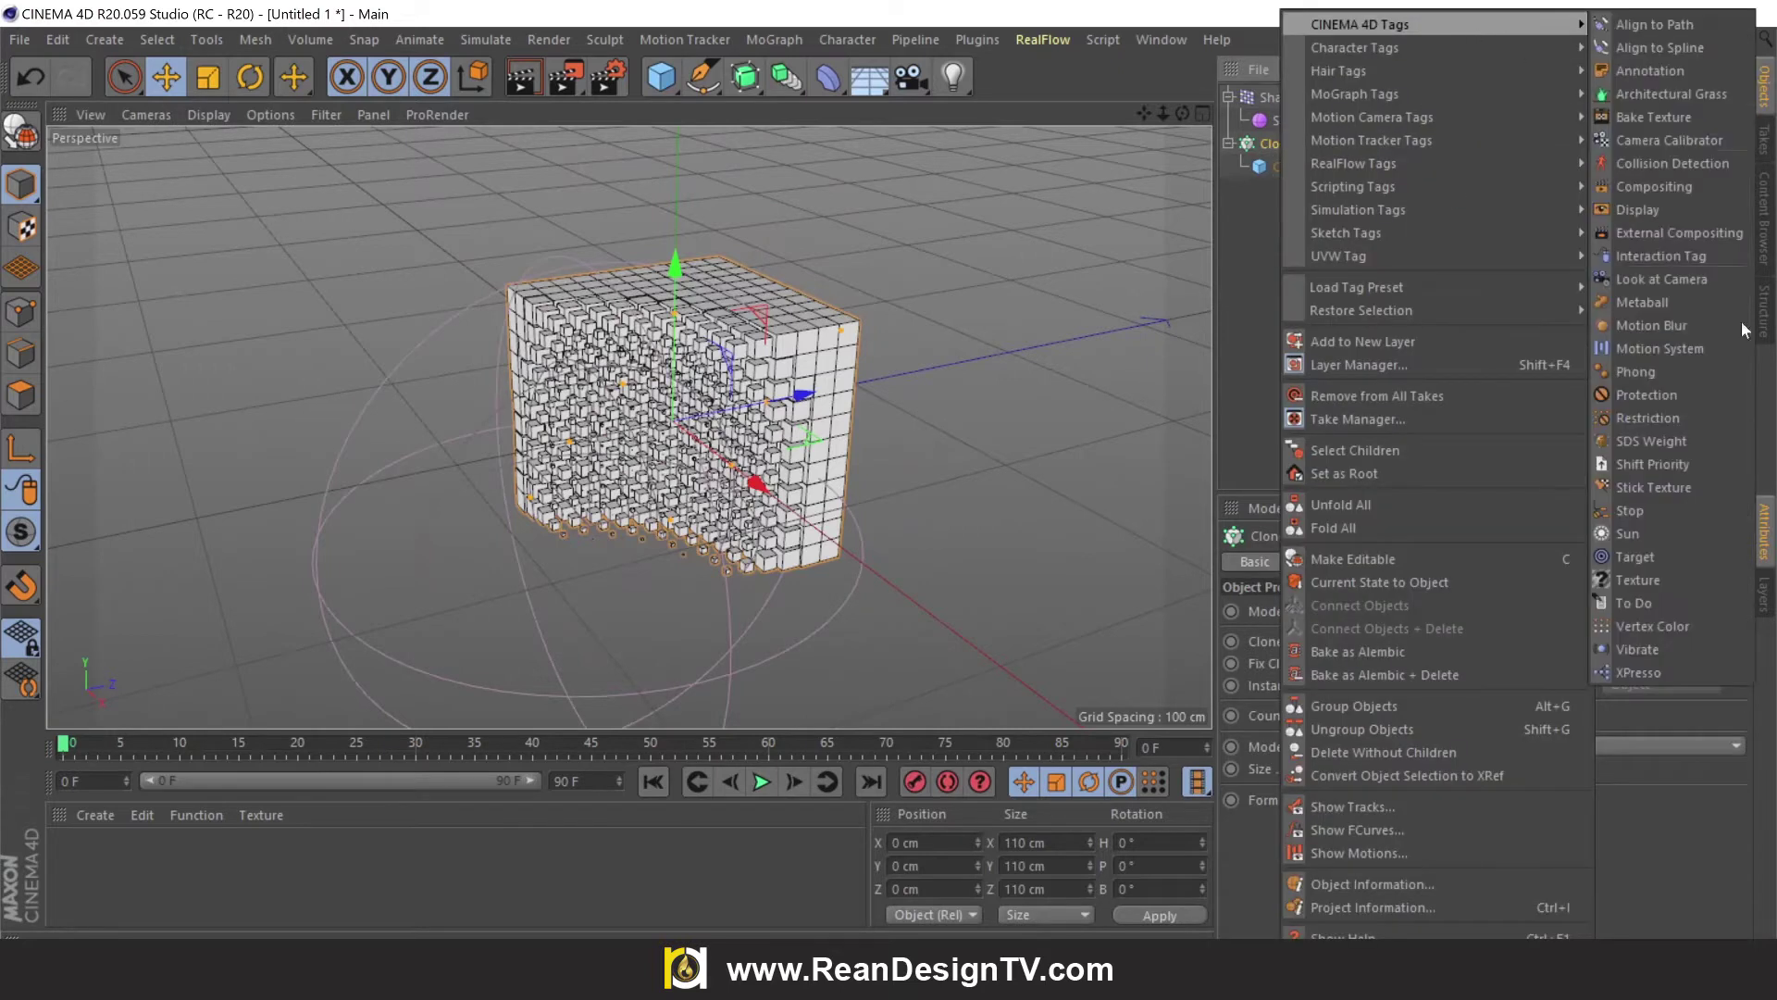
click(1682, 648)
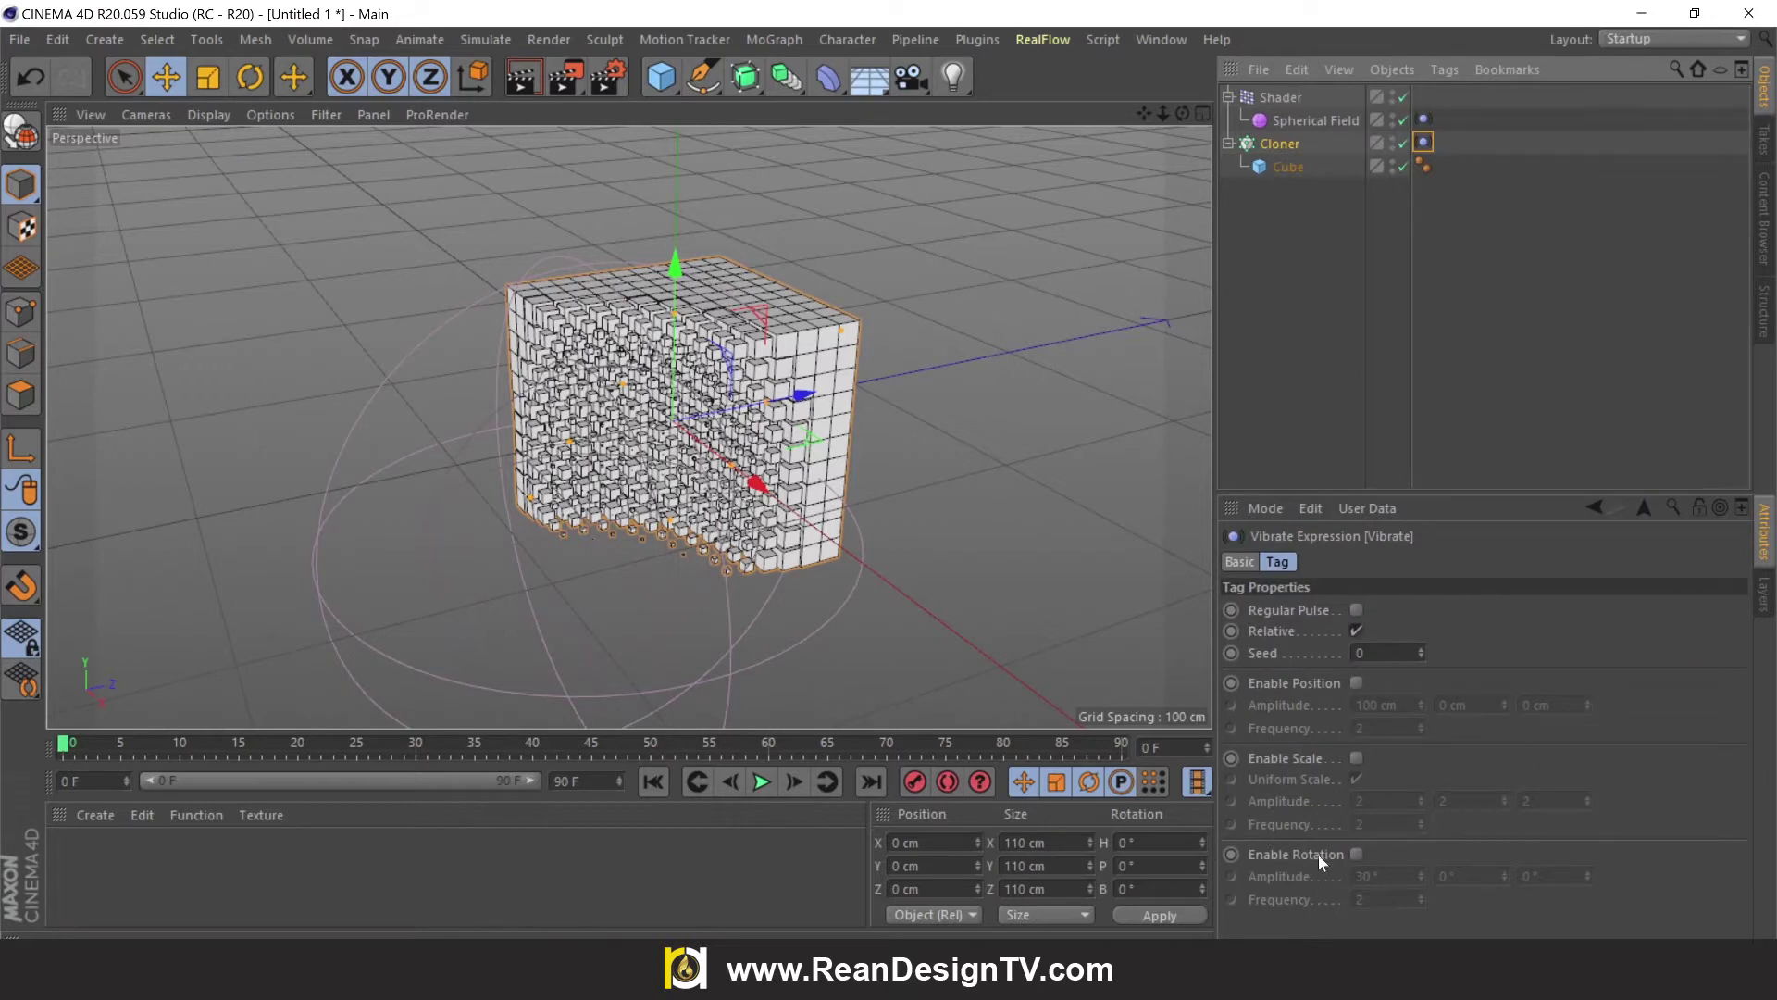
click(1355, 855)
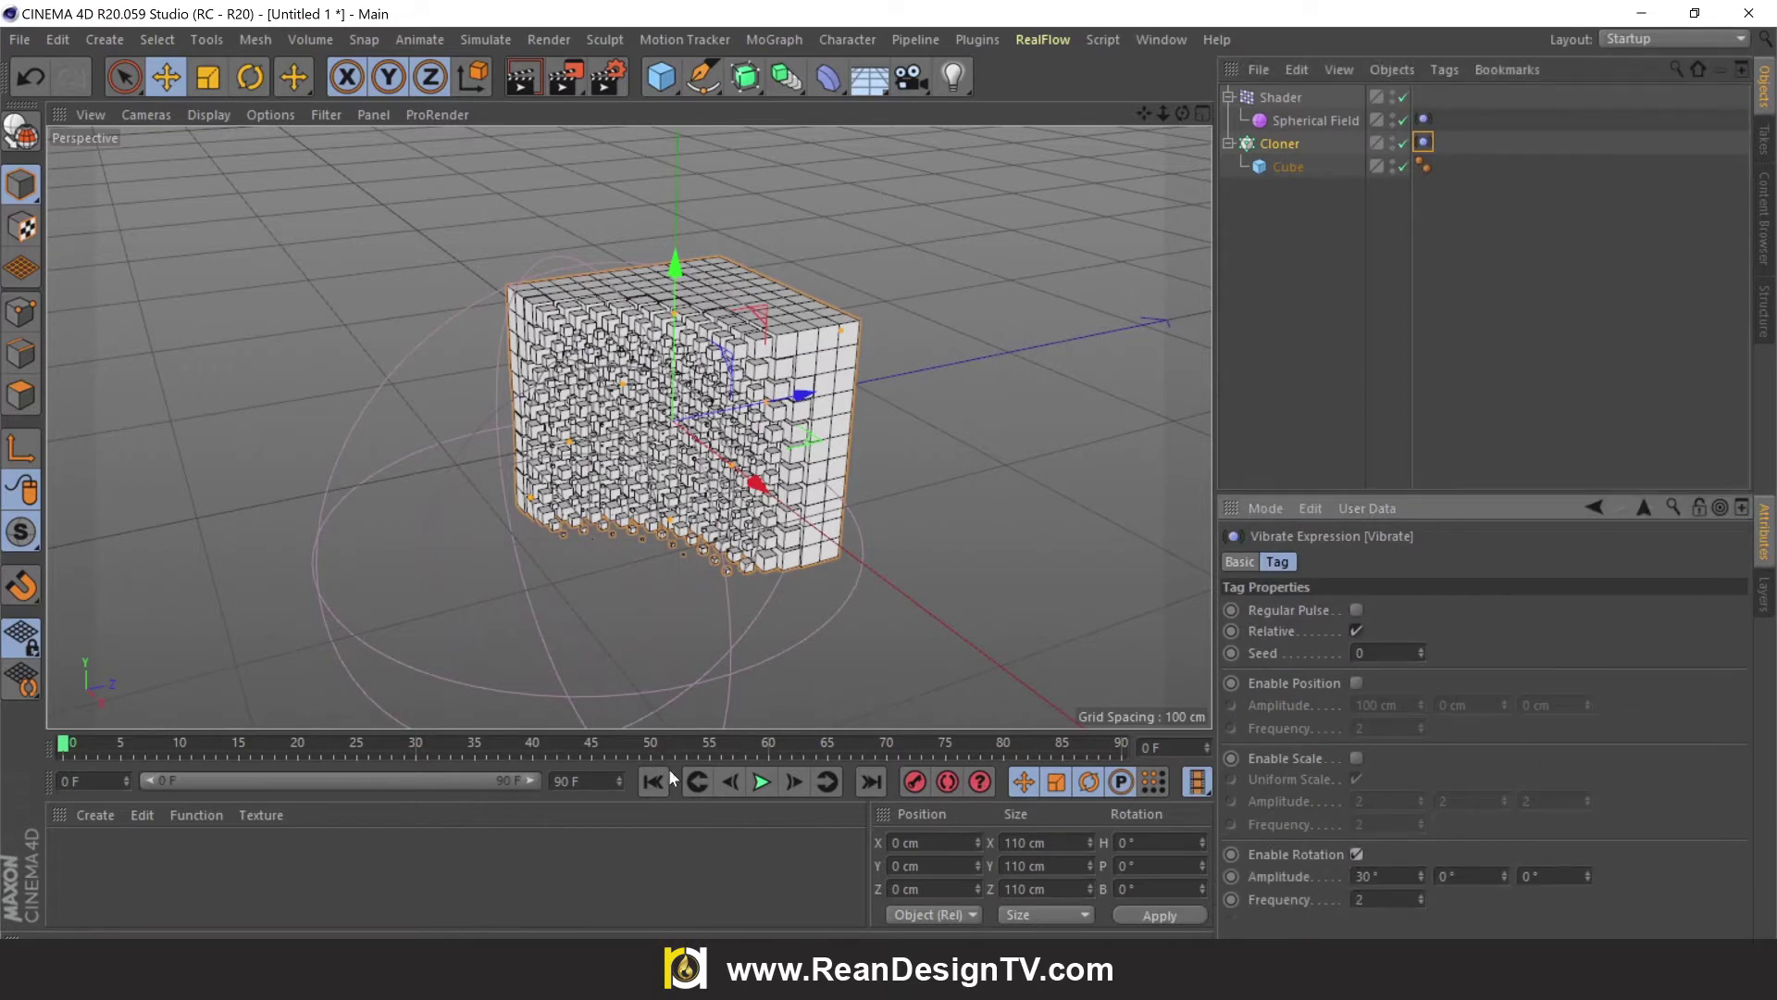
click(762, 782)
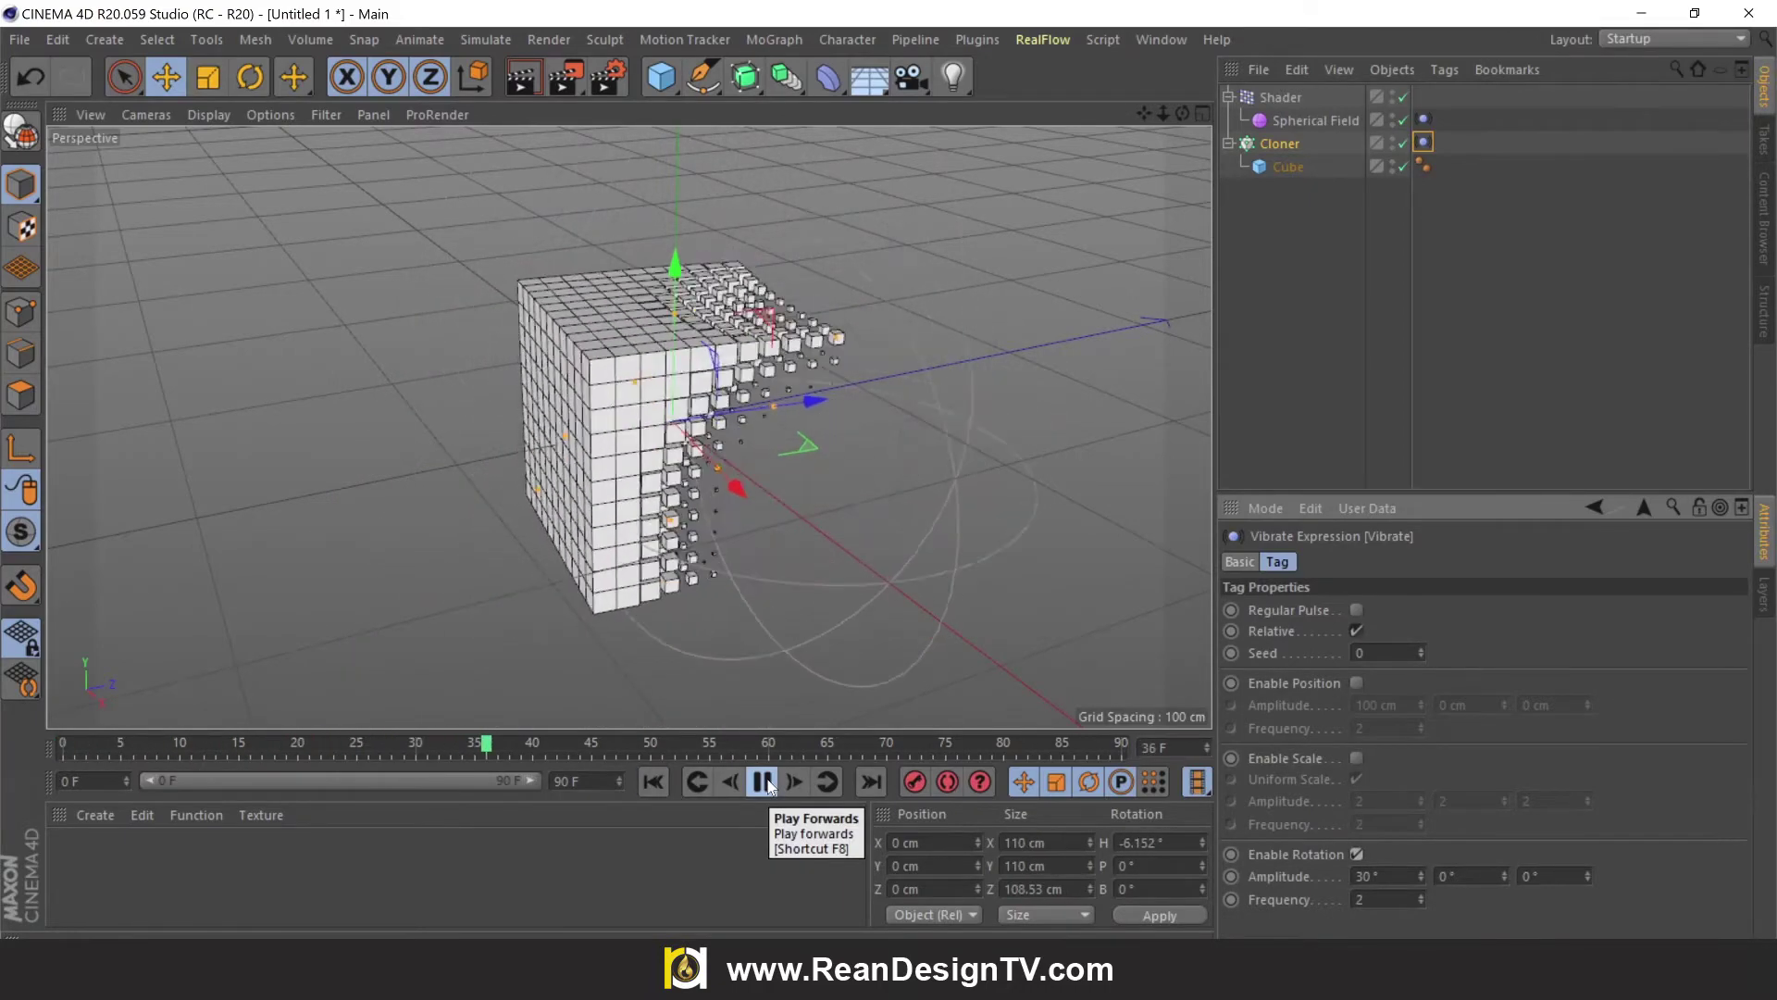
click(764, 782)
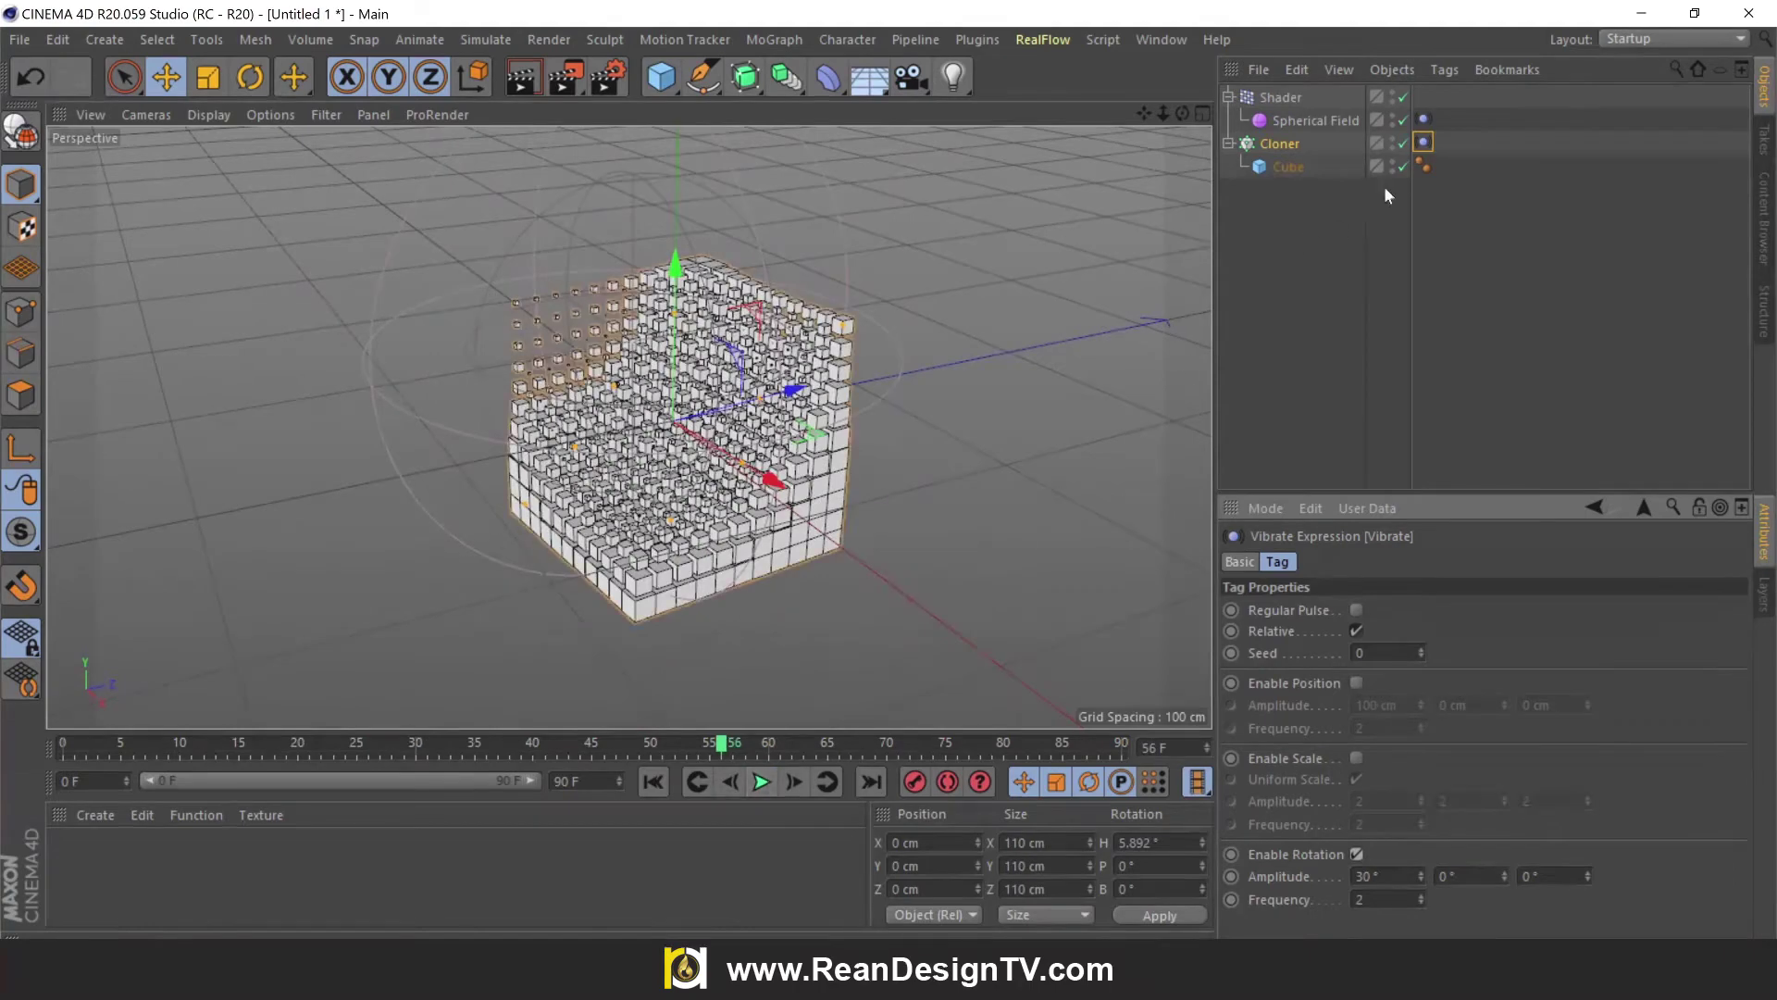
Toggle the Spherical Field off and on, set rotation amplitude to 360°, and replay.
click(1403, 120)
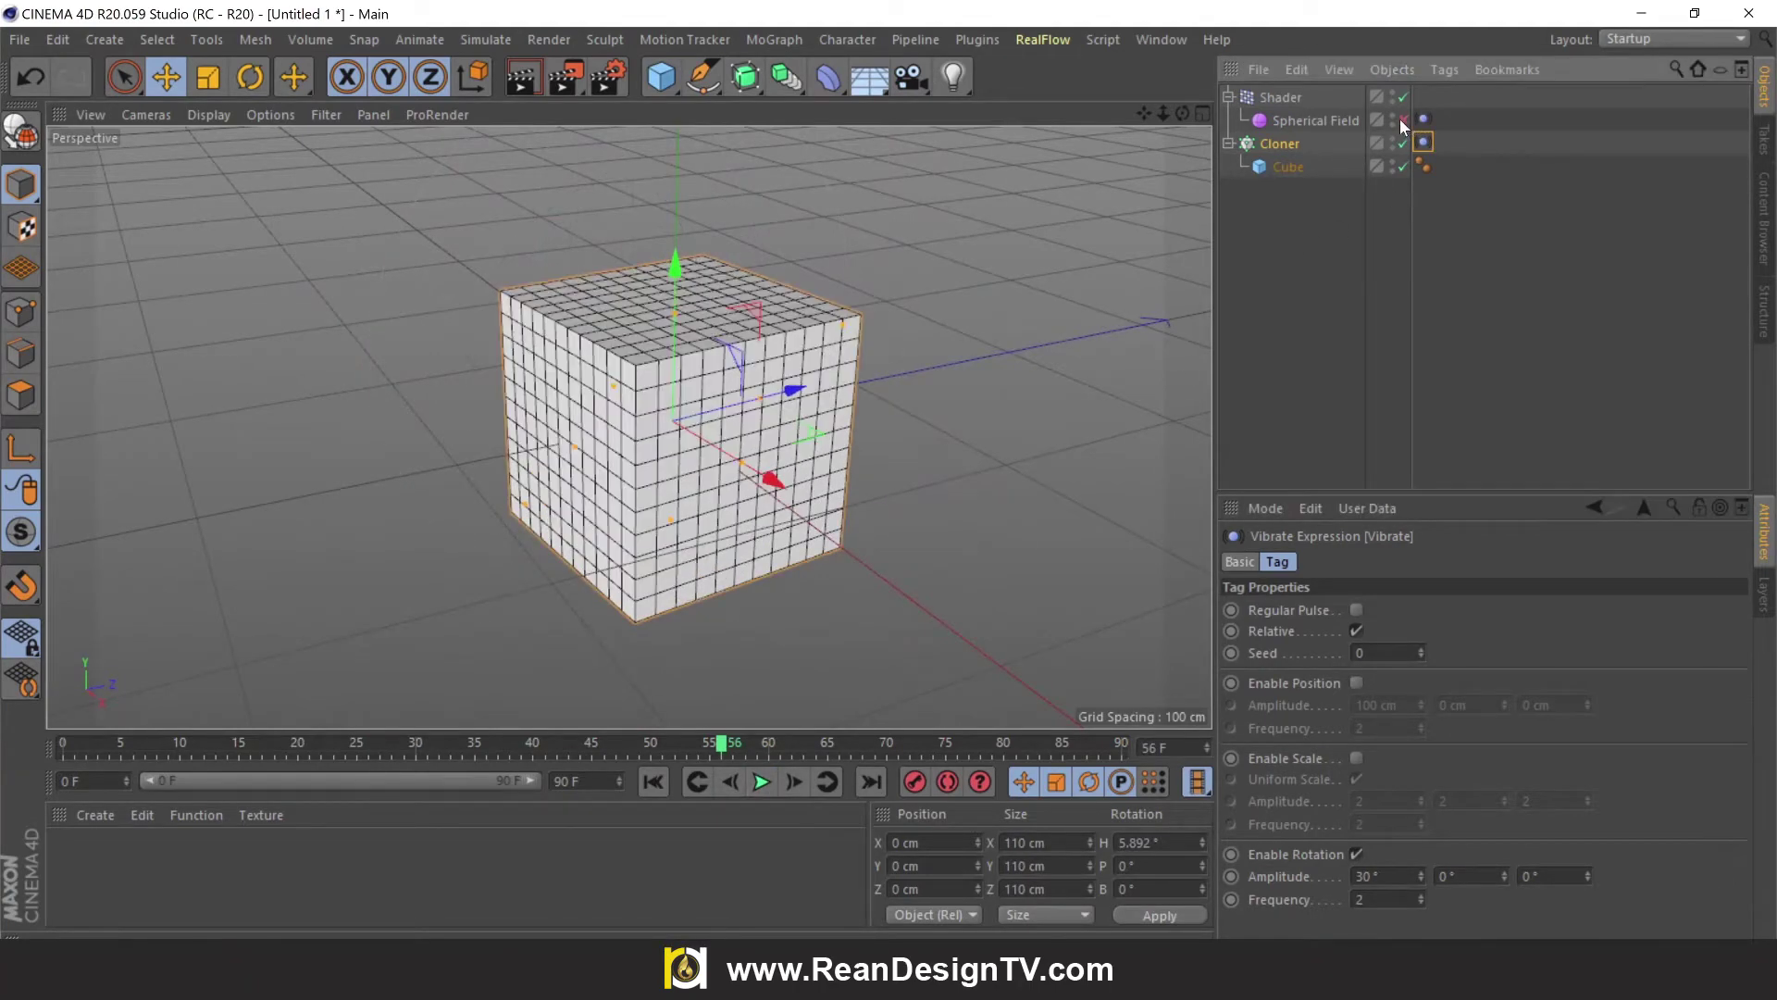
click(1403, 121)
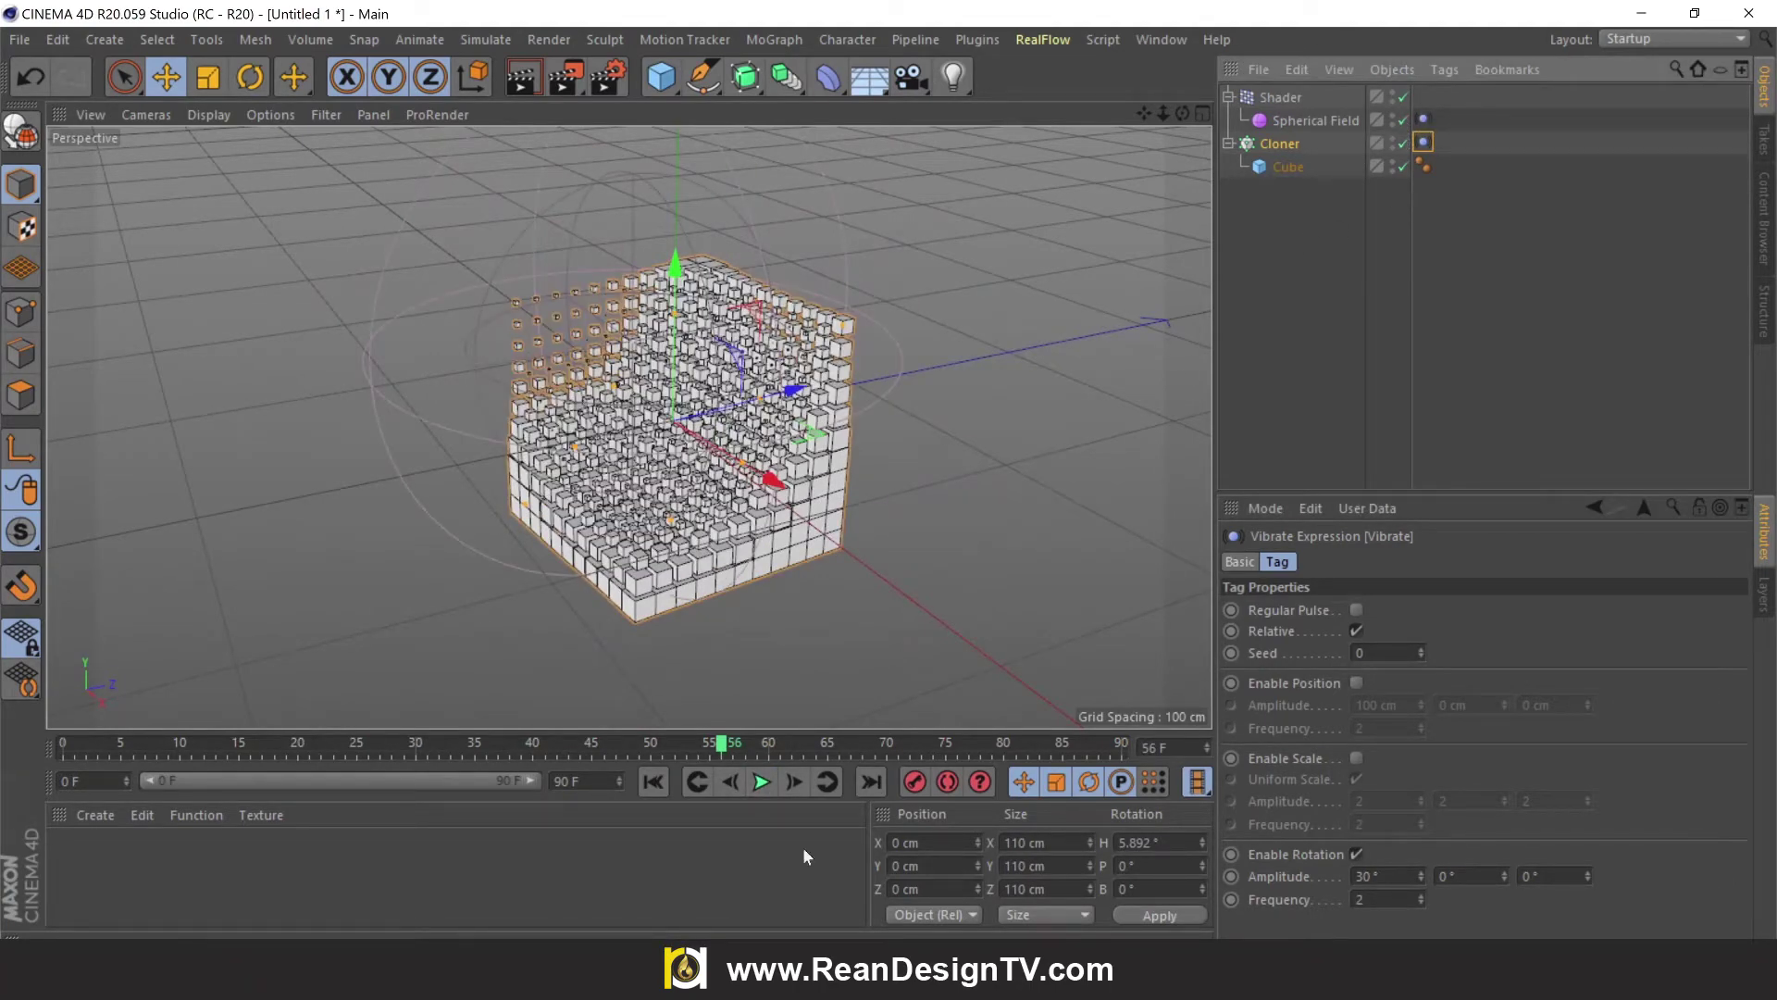
click(652, 783)
click(762, 782)
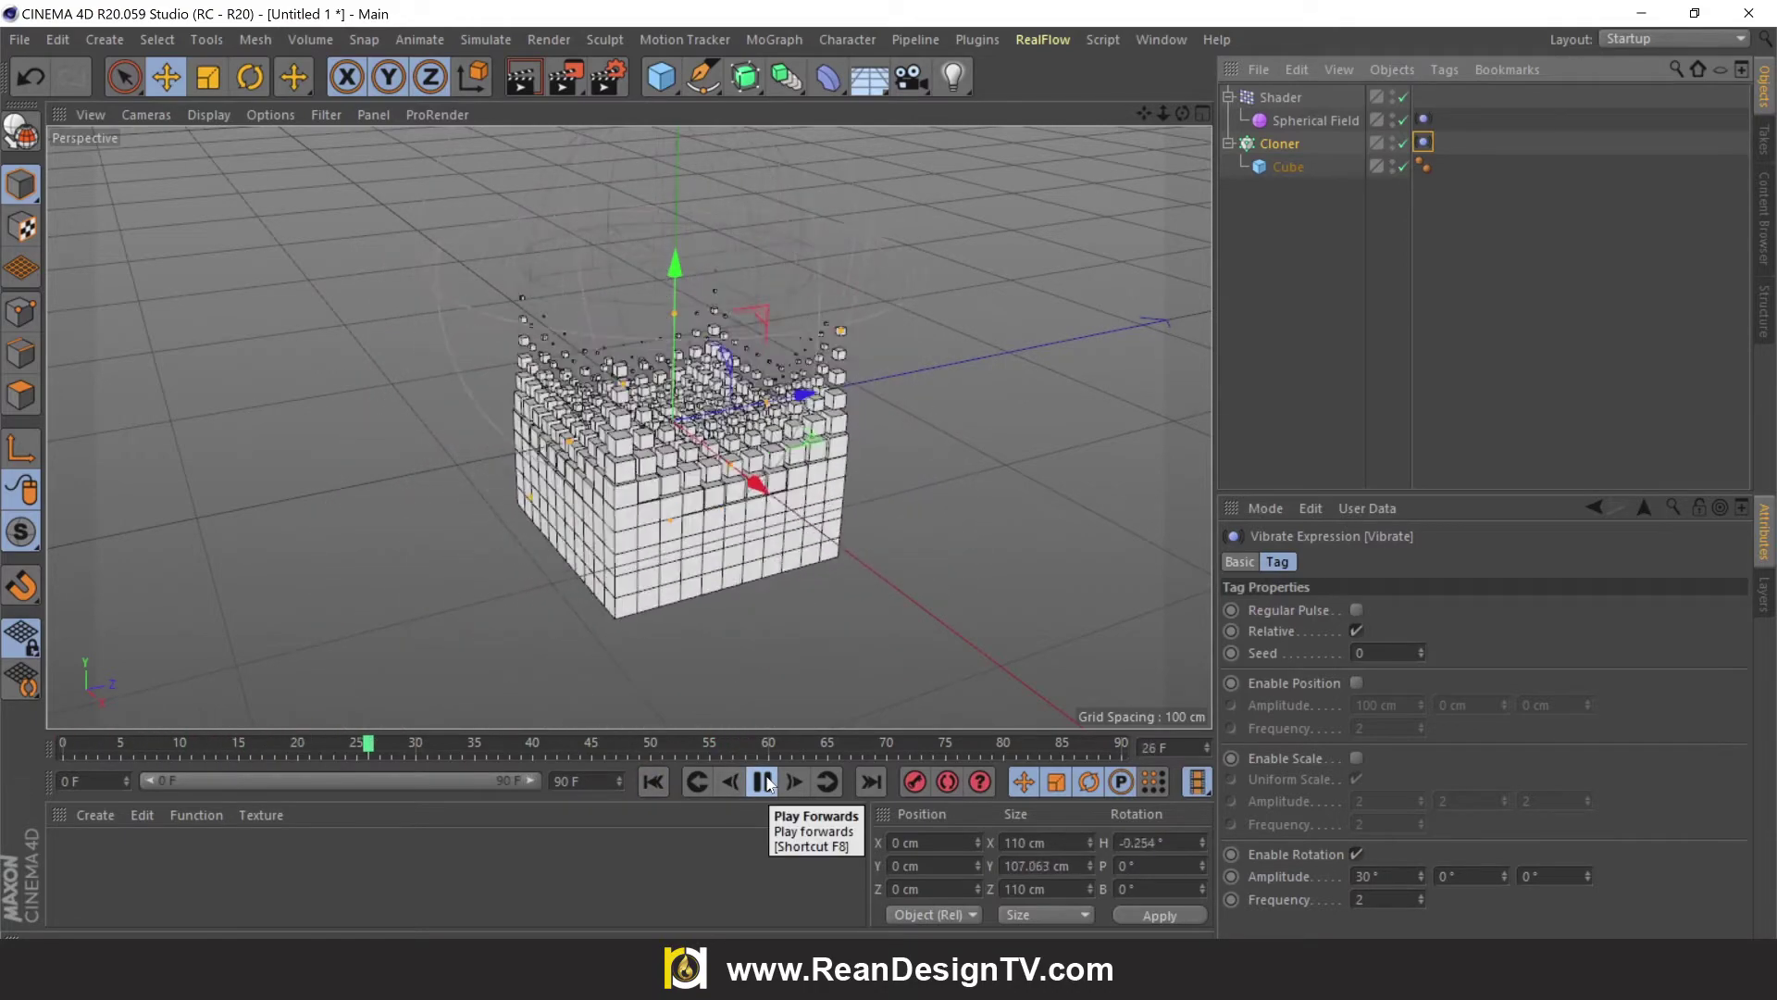
click(763, 782)
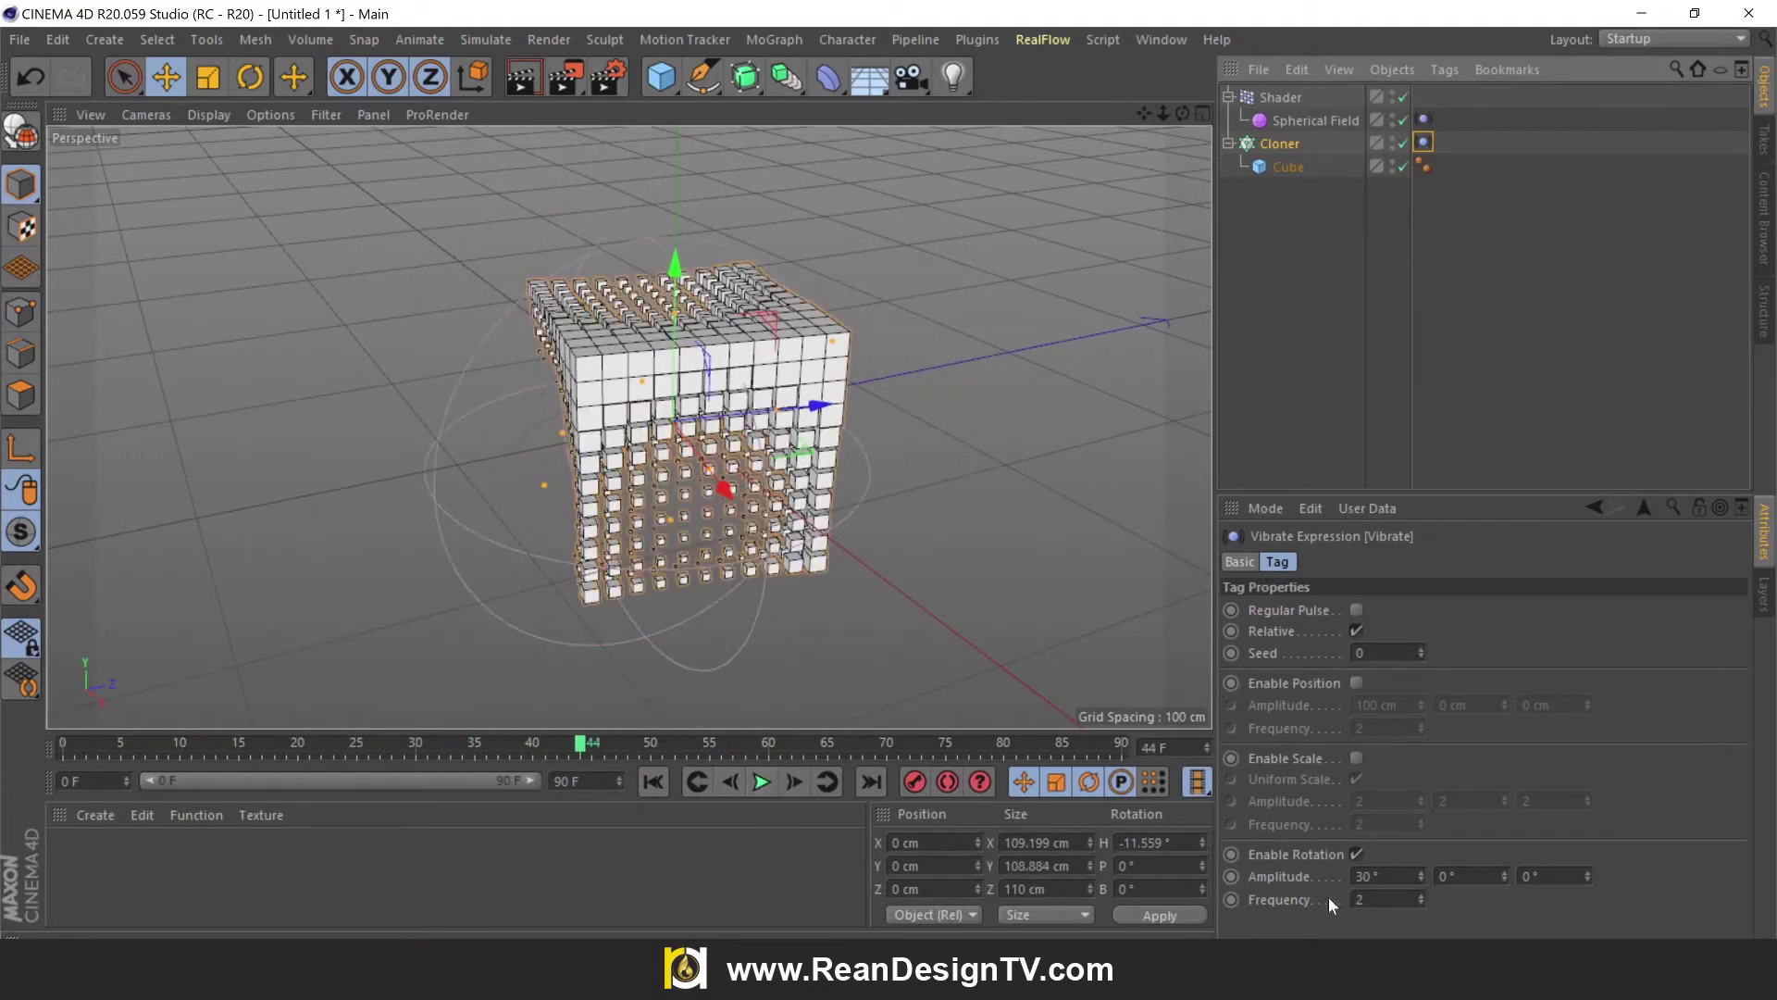
click(1363, 876)
text(0.2)
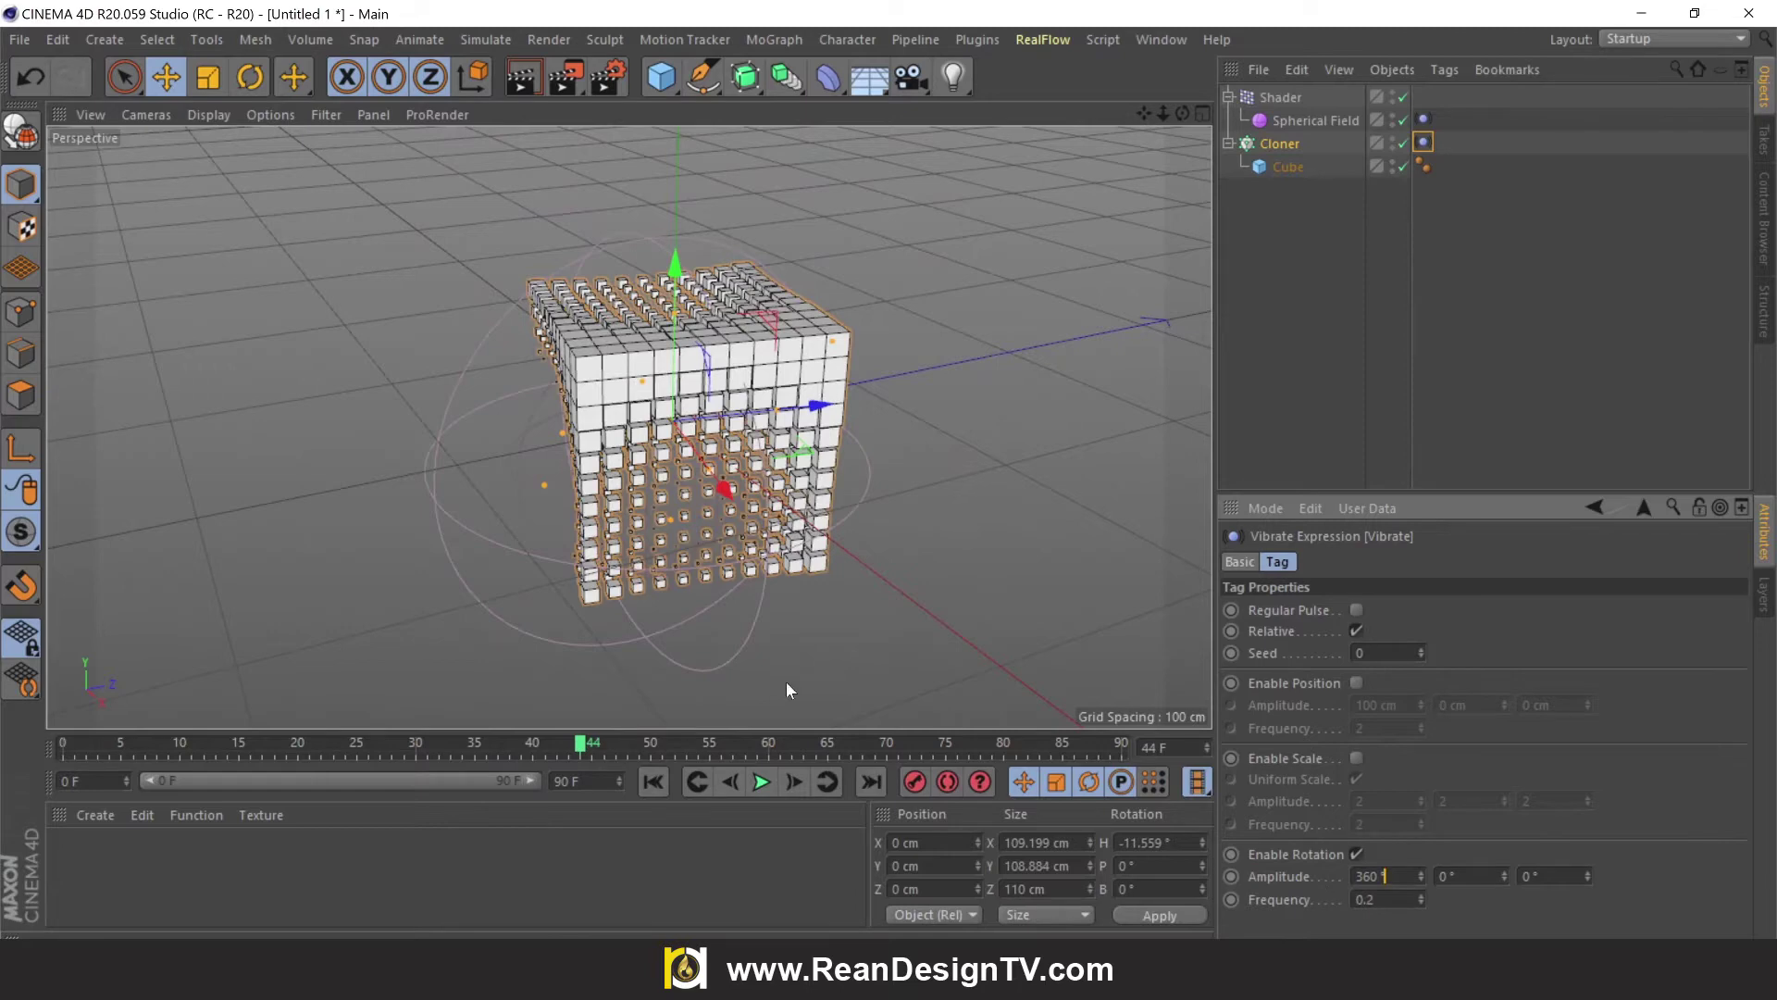
click(786, 691)
click(653, 782)
Set the rotation amplitude P and B to 360° and preview the spinning clones.
click(764, 782)
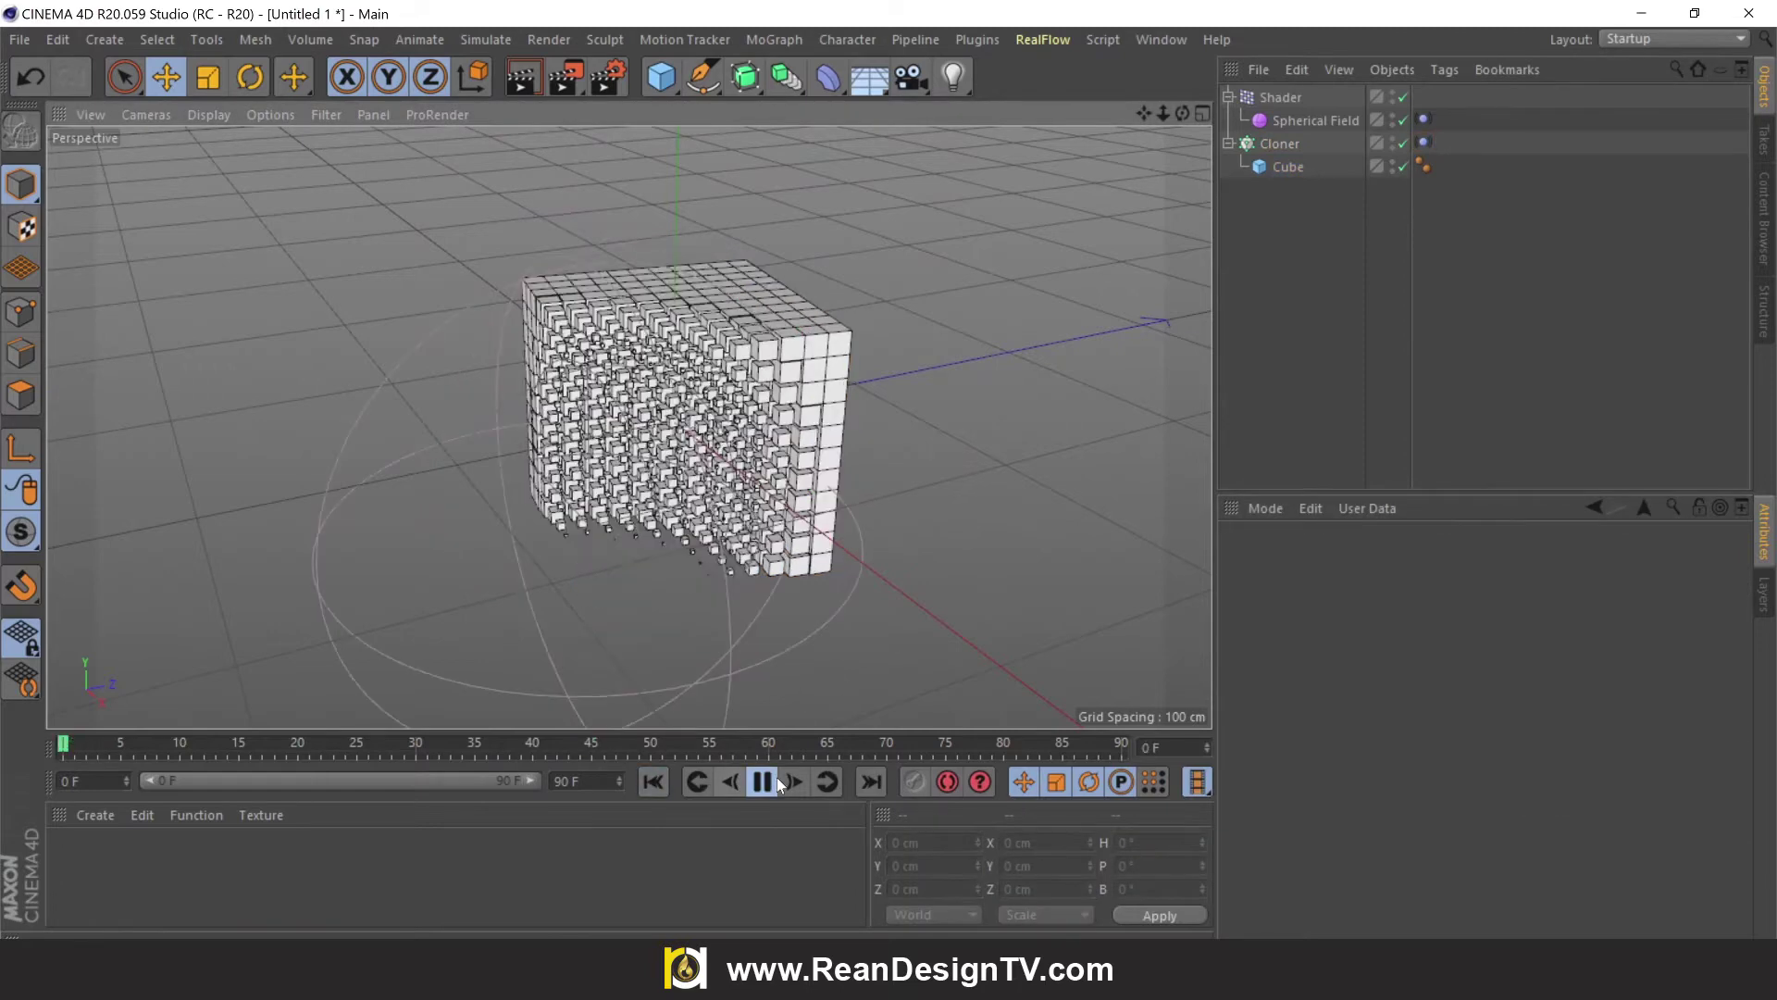
click(1424, 143)
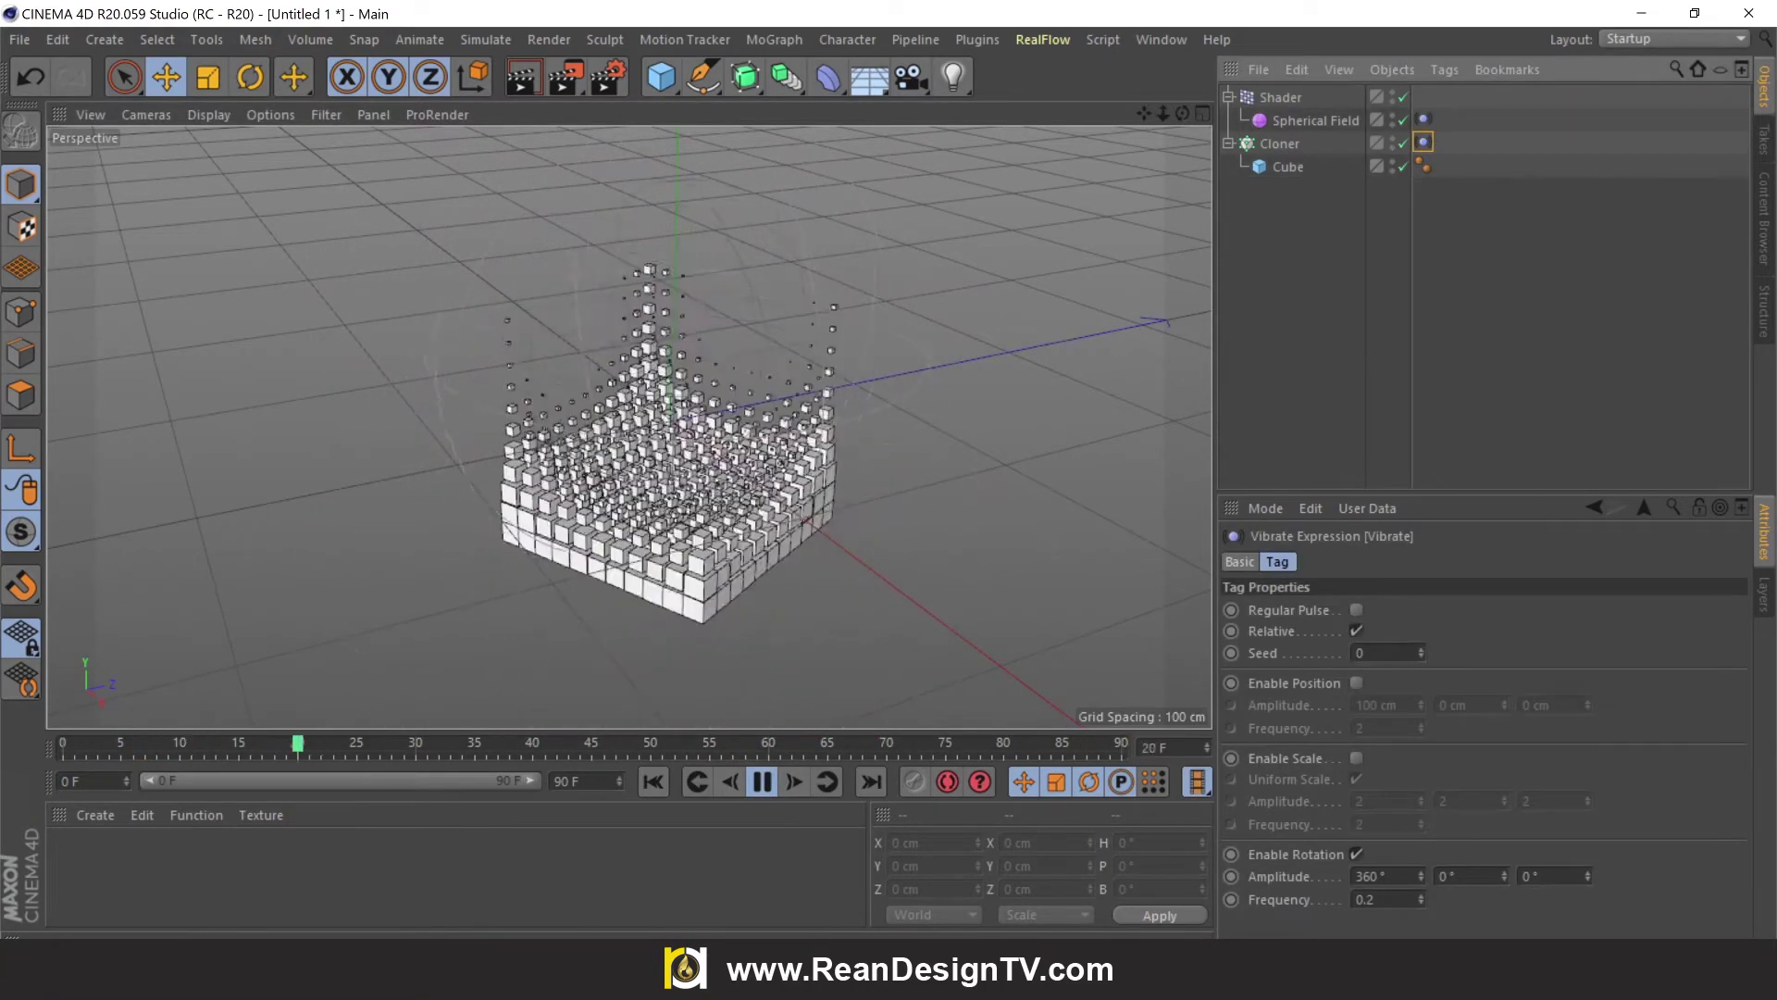
click(768, 781)
click(657, 779)
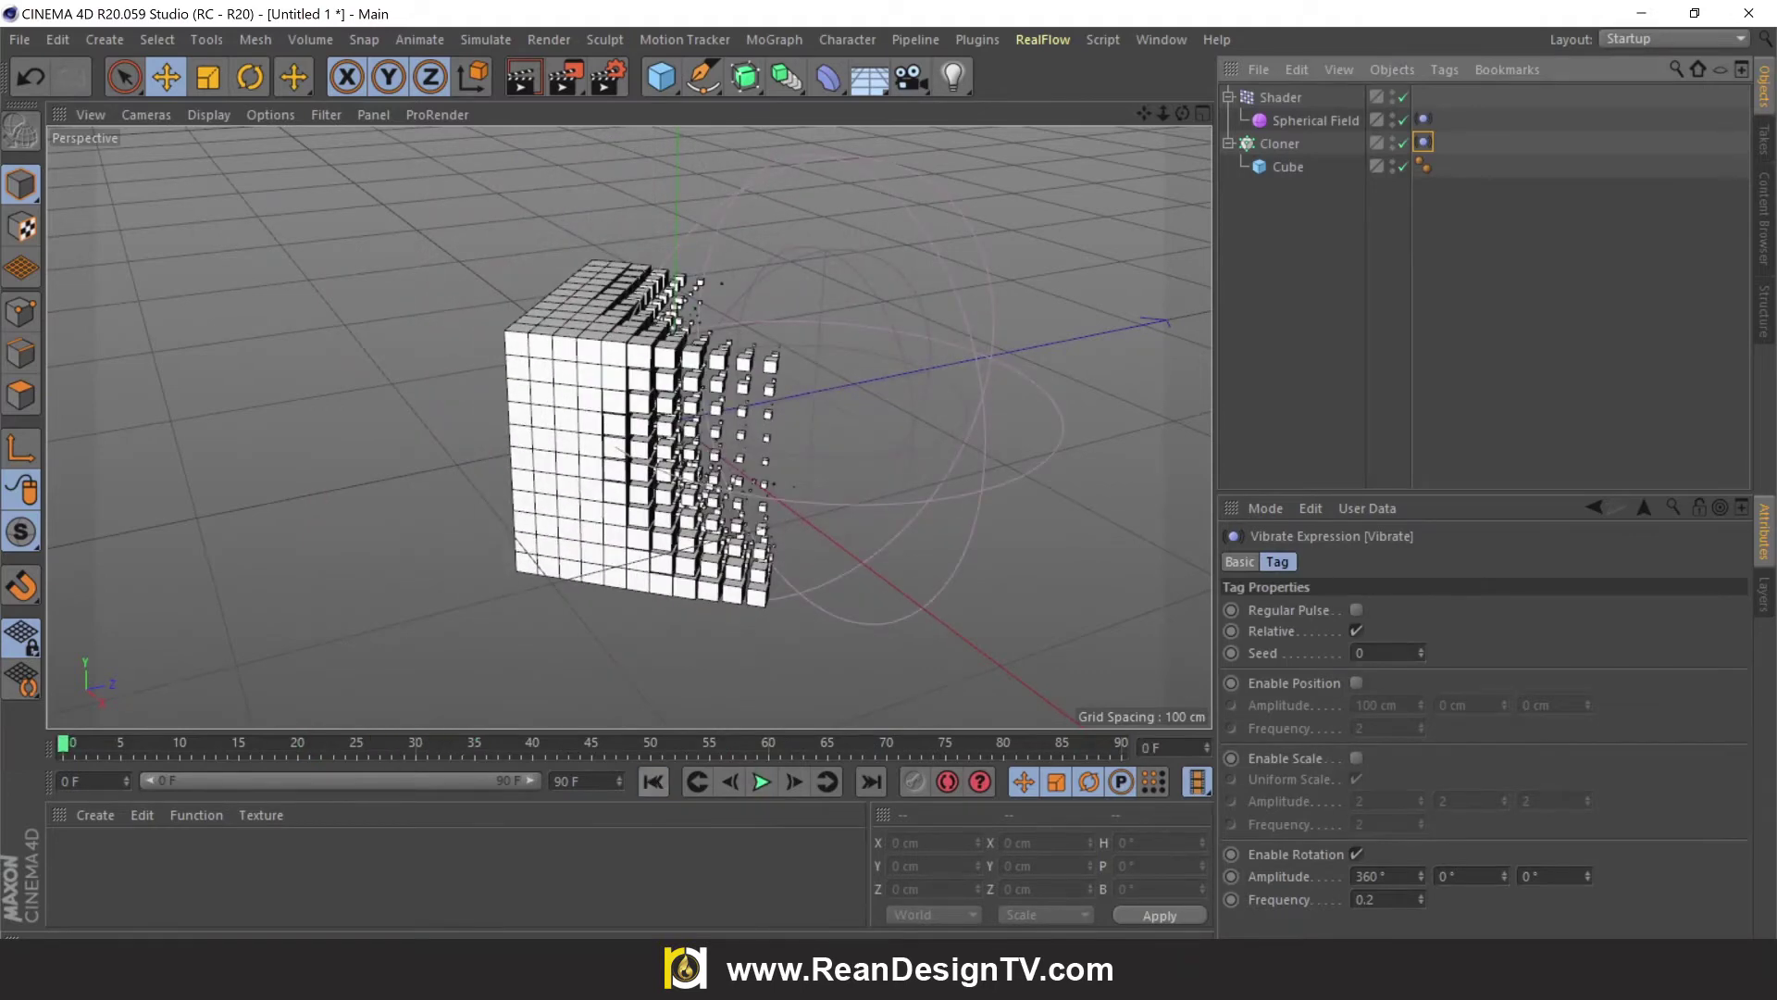
click(1458, 876)
text(3)
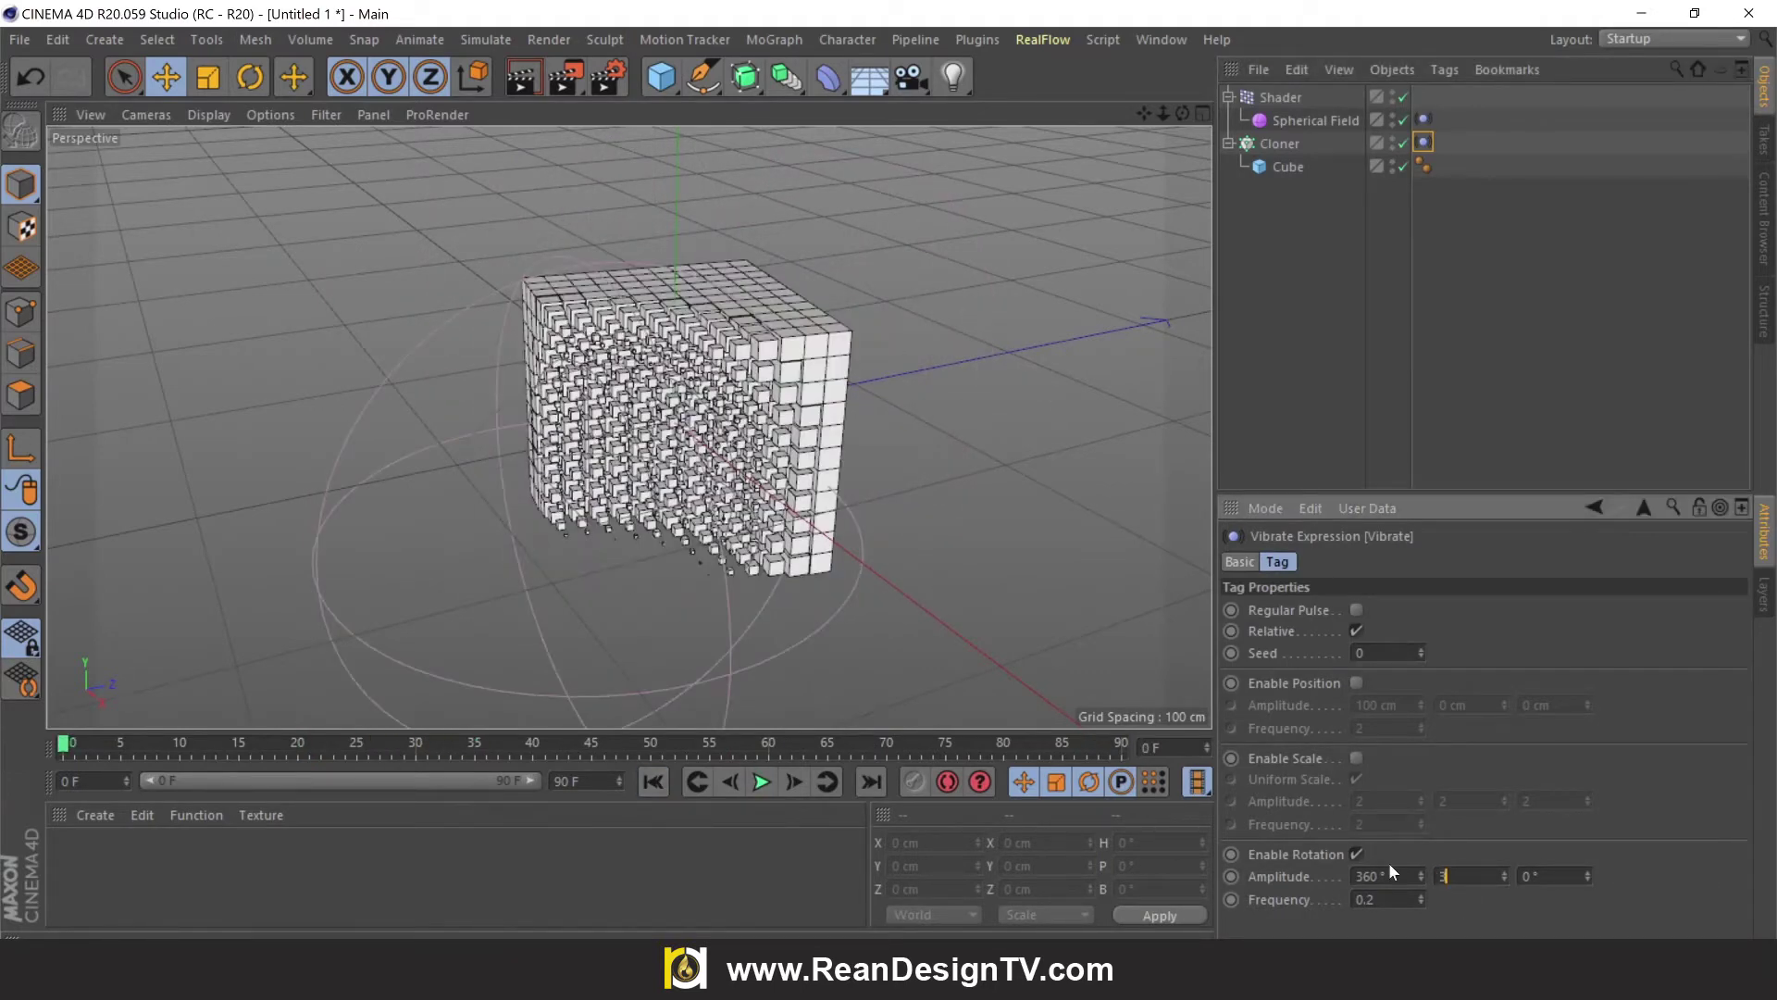
text(60)
text(3)
click(761, 782)
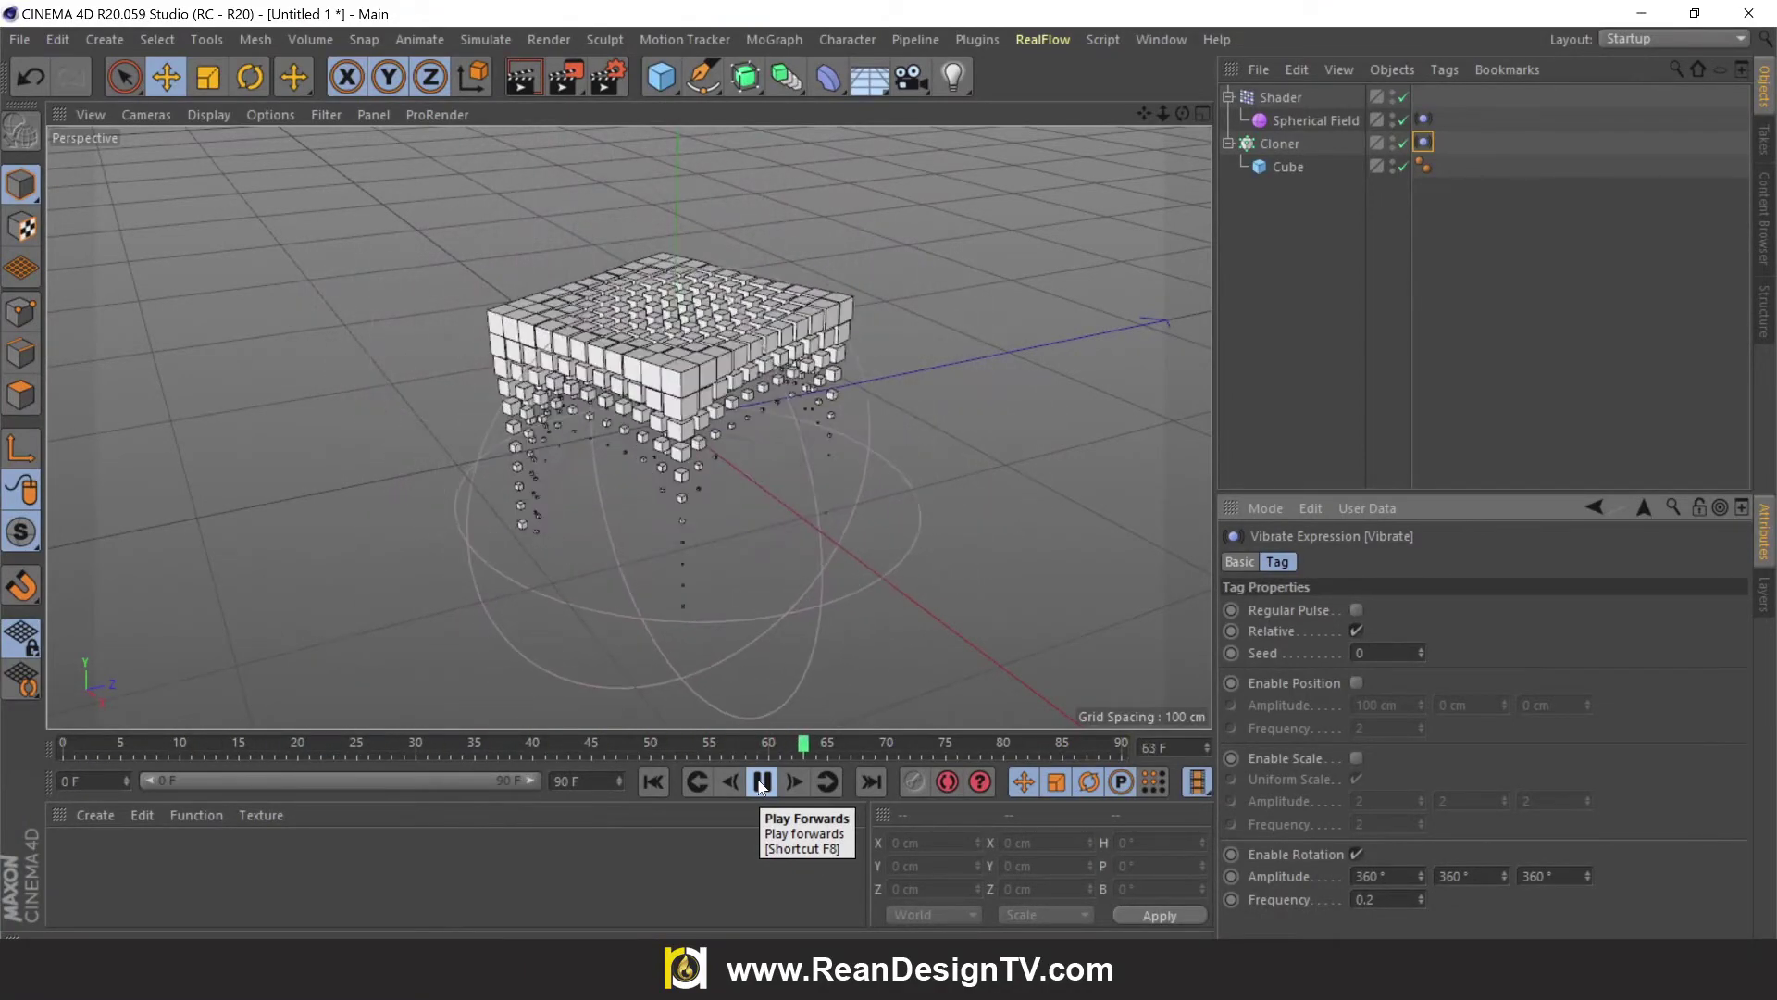
click(761, 783)
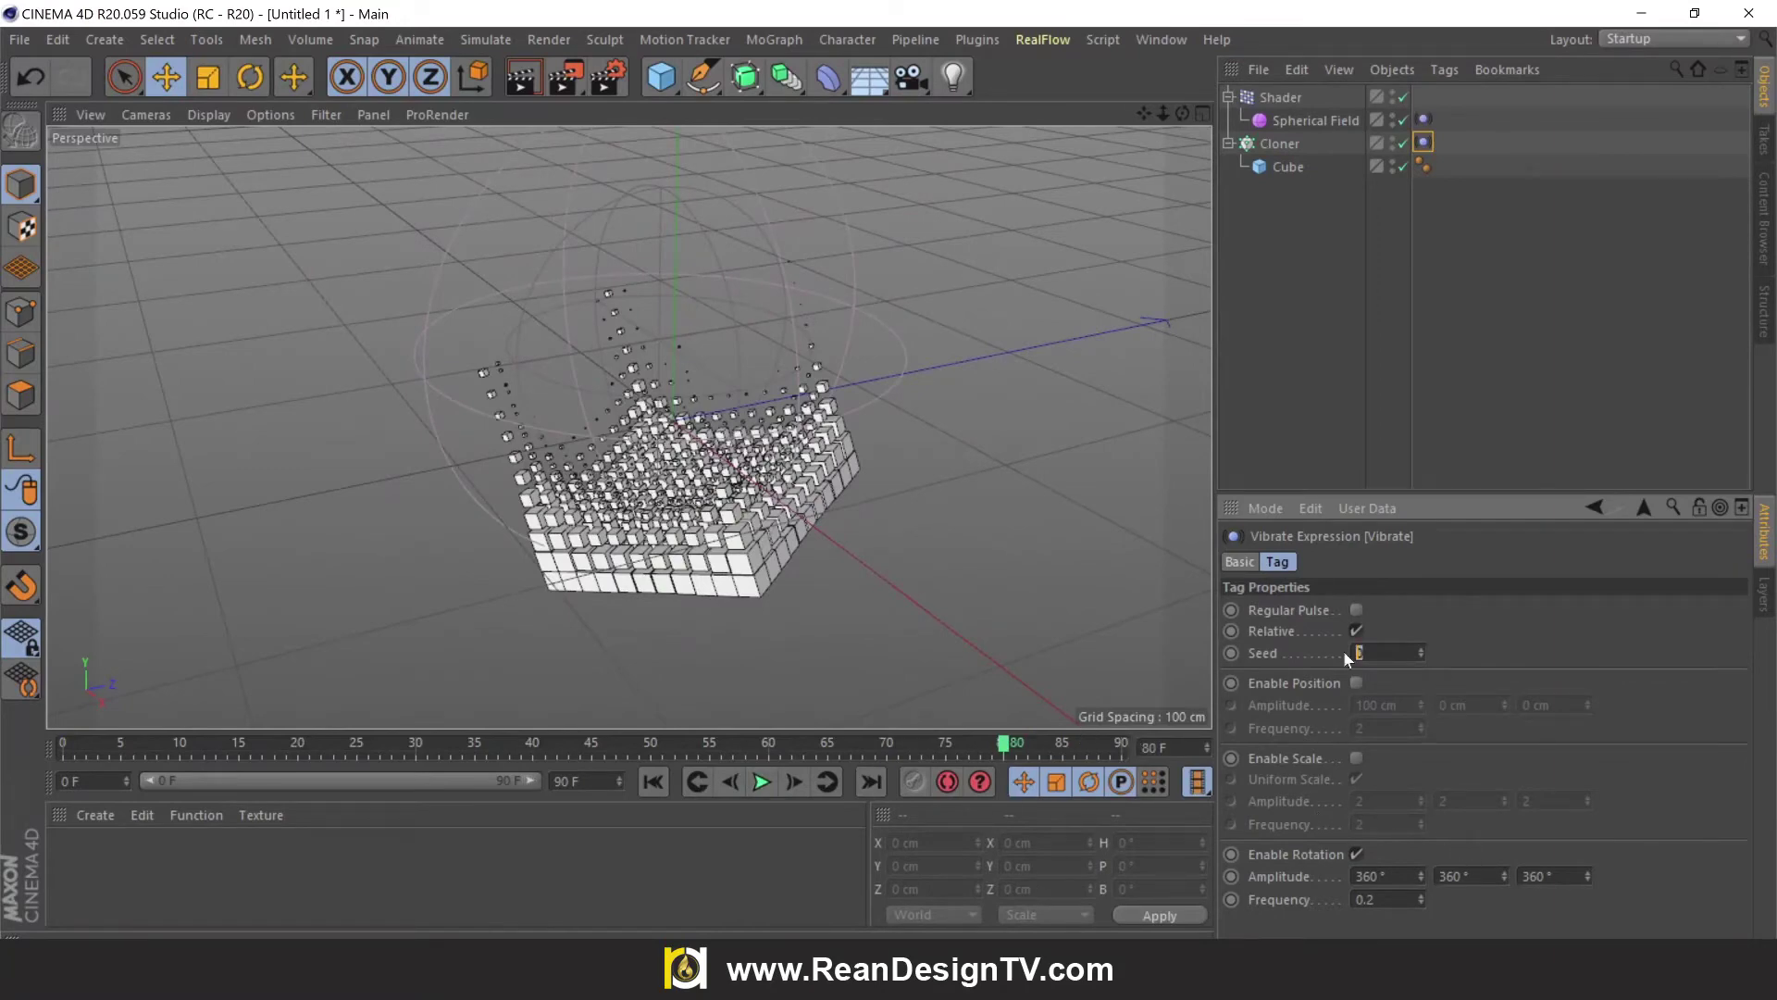
Set the vibration seed to 1 and replay the animation.
text(1)
click(654, 782)
click(761, 783)
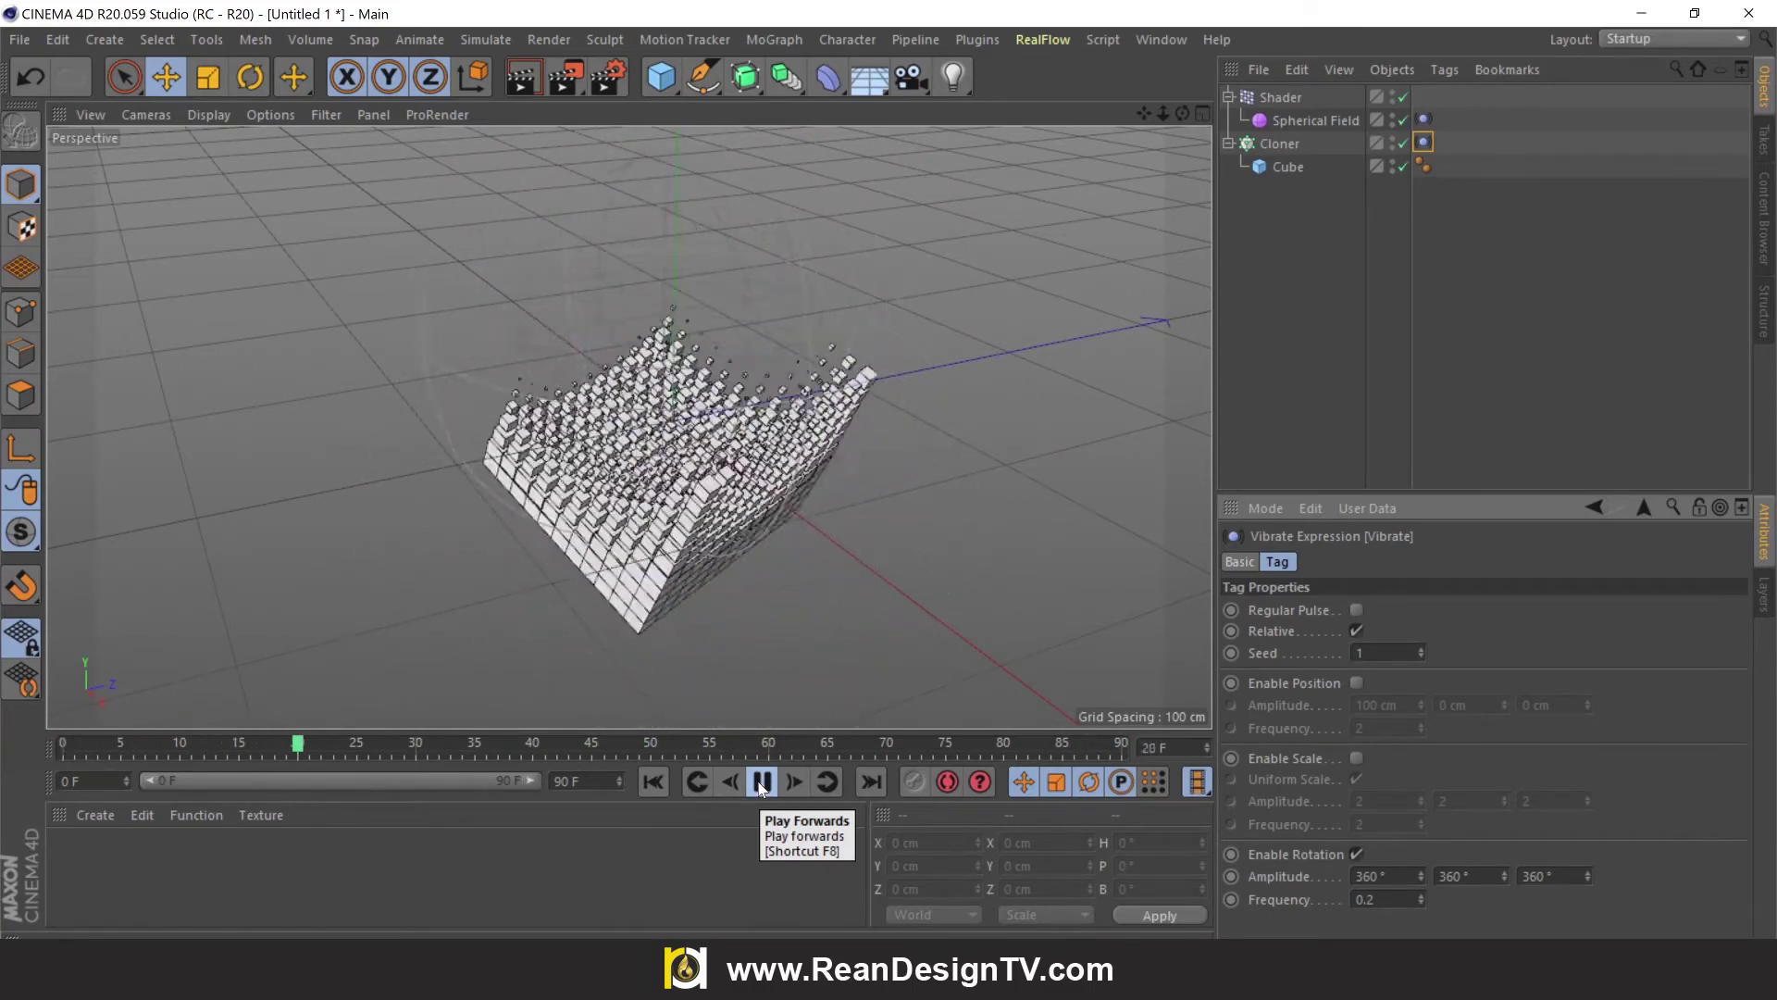
click(761, 787)
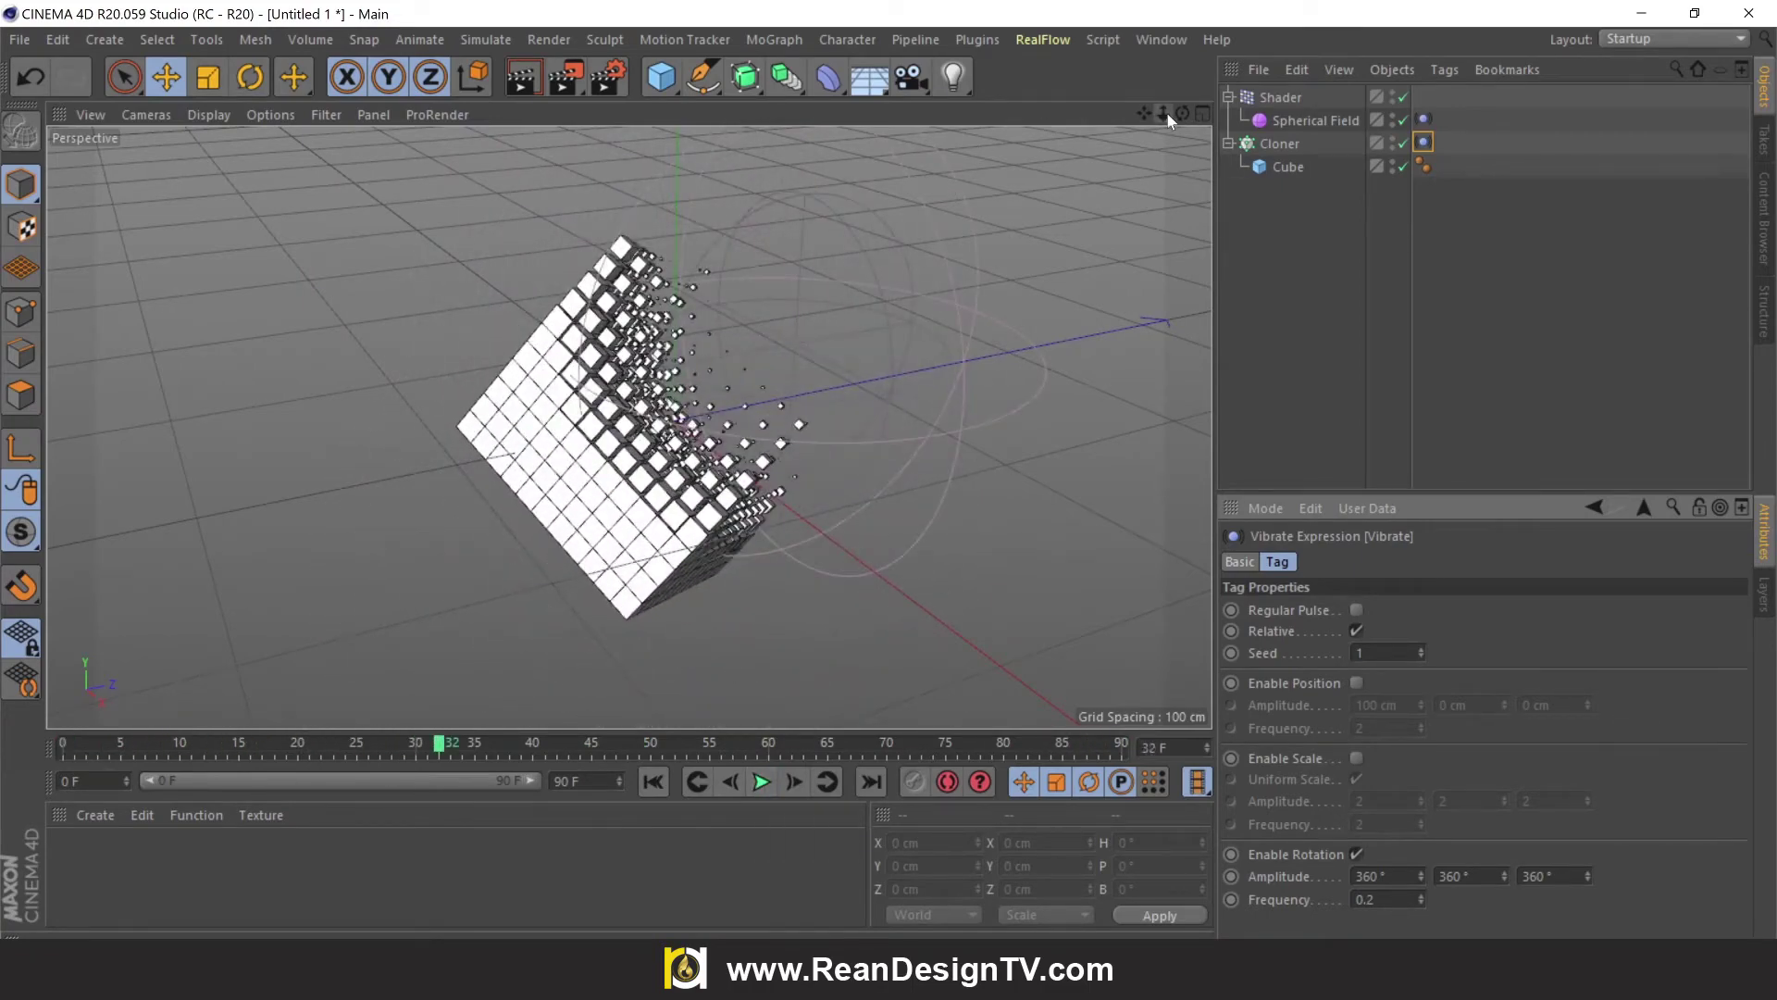
Collapse the Shader and Cloner hierarchies and rewind to frame 0.
mouse_move(1163, 113)
mouse_down()
mouse_move(1139, 112)
mouse_move(1186, 115)
mouse_up()
click(1228, 96)
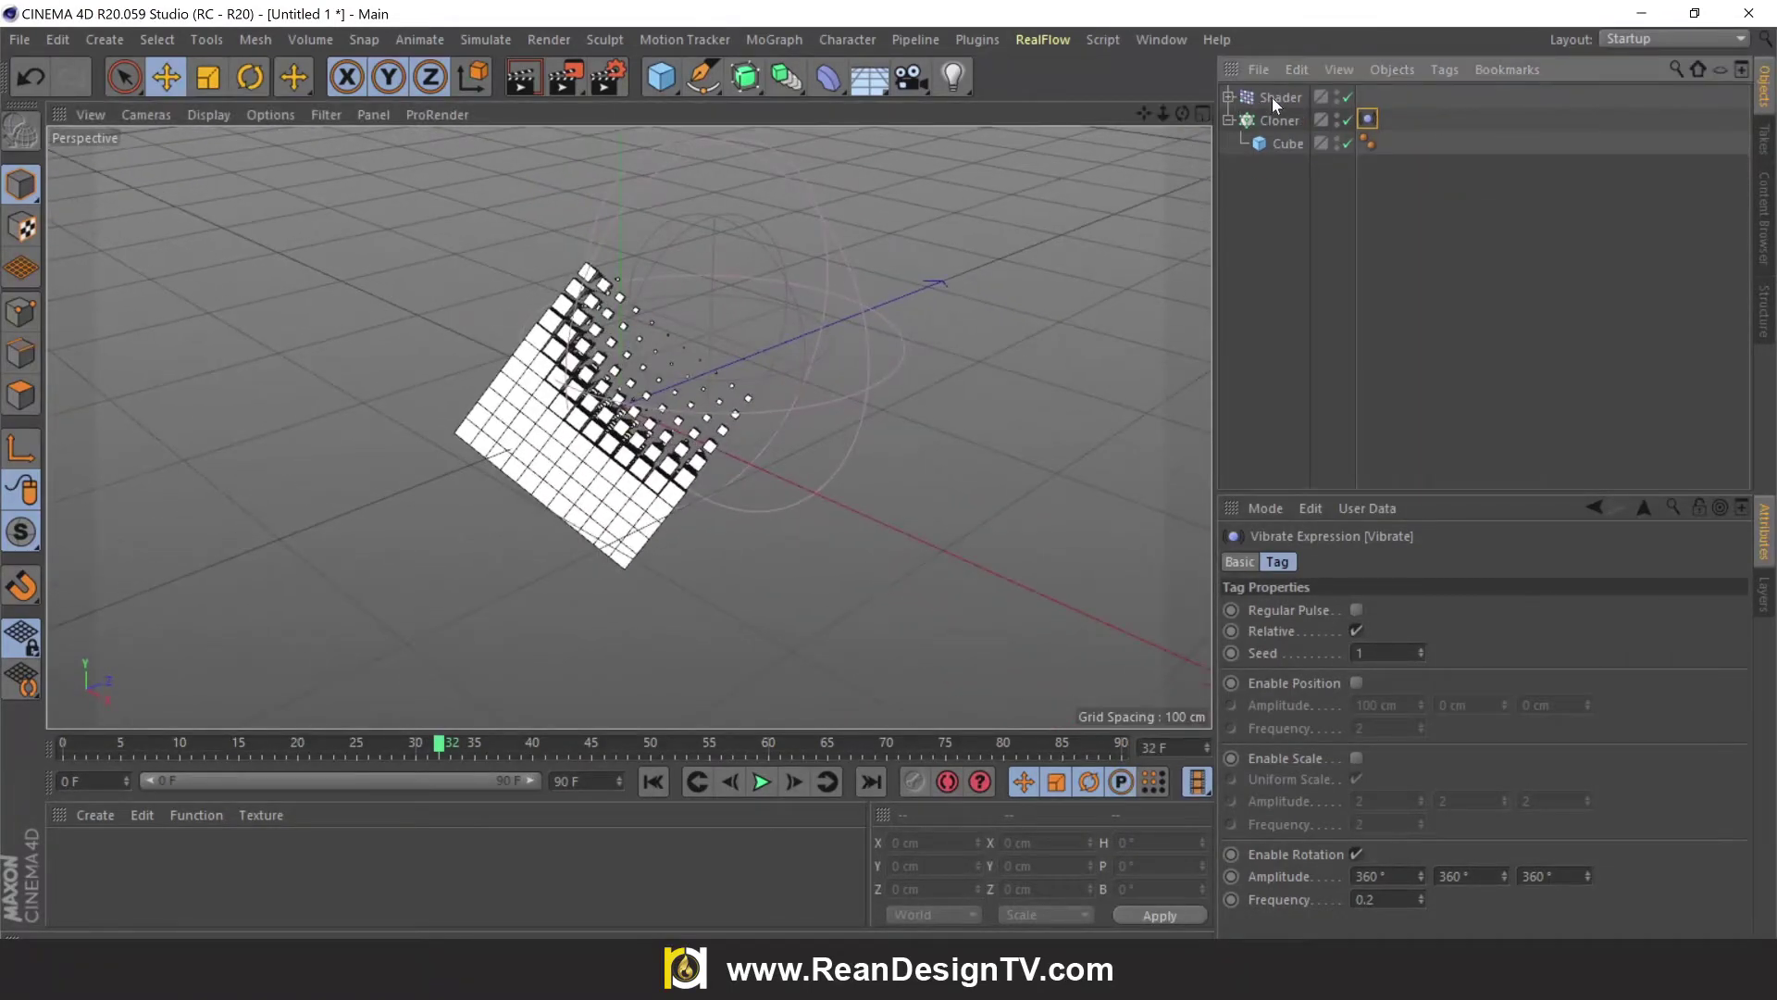
click(1272, 98)
click(1229, 121)
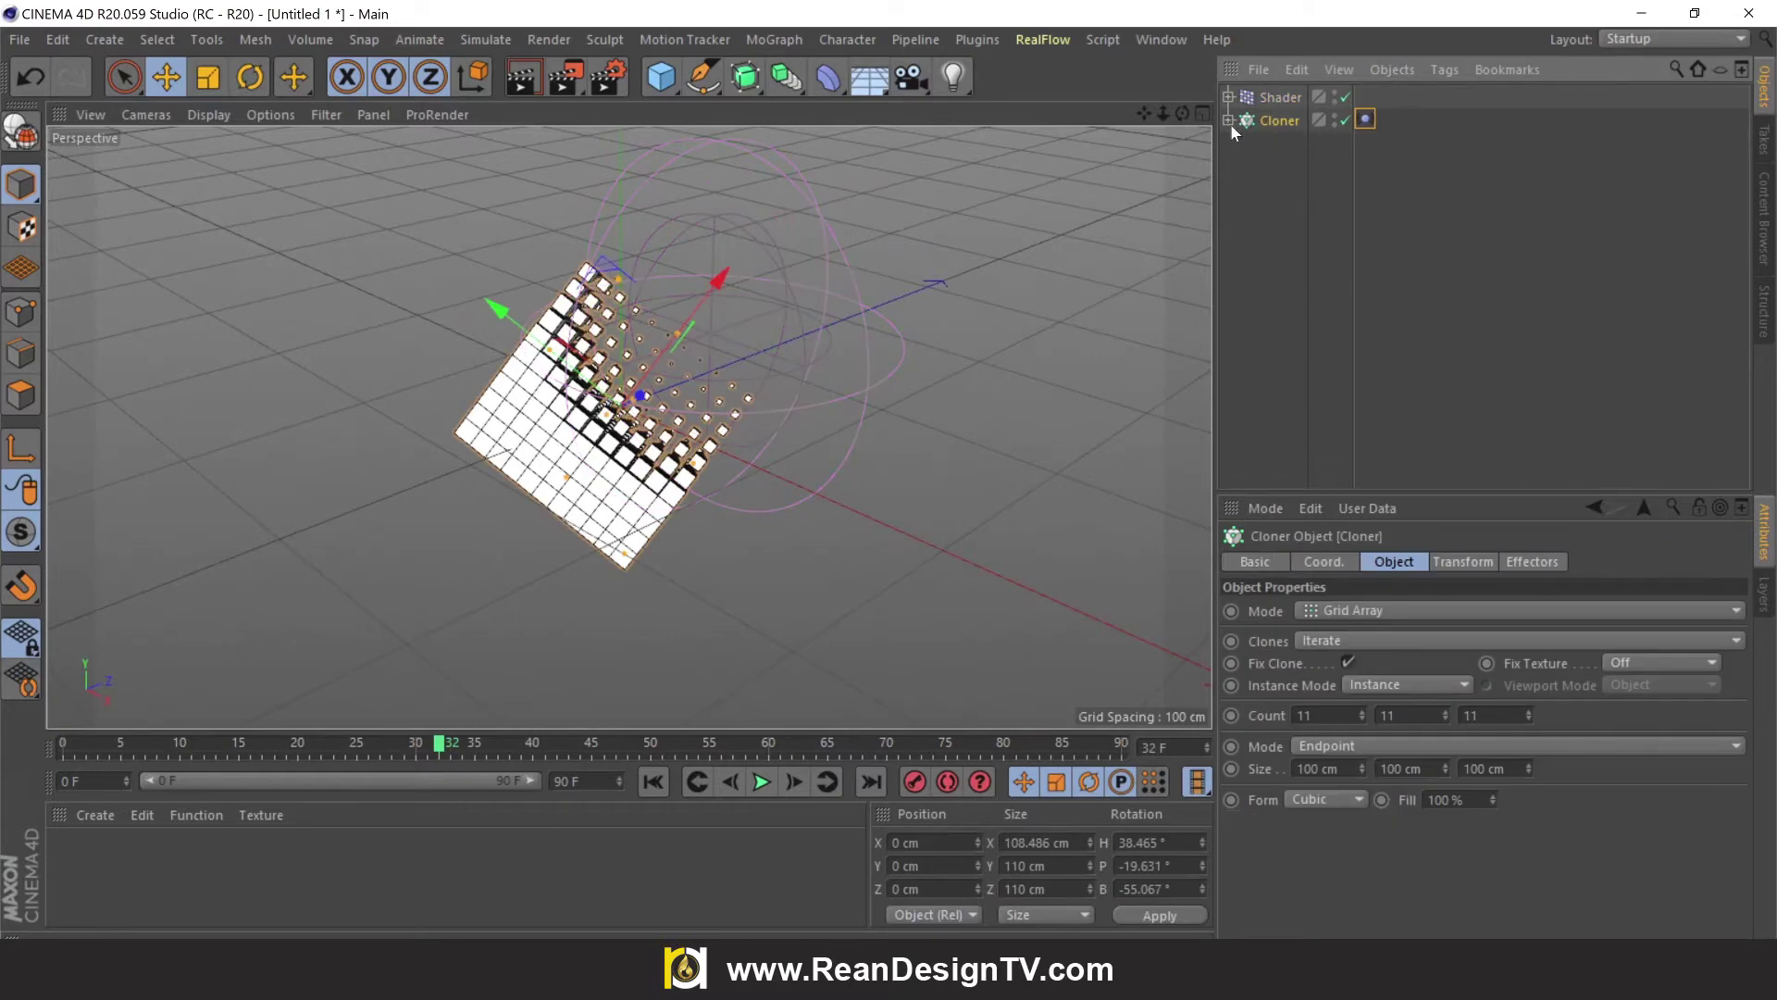
click(652, 781)
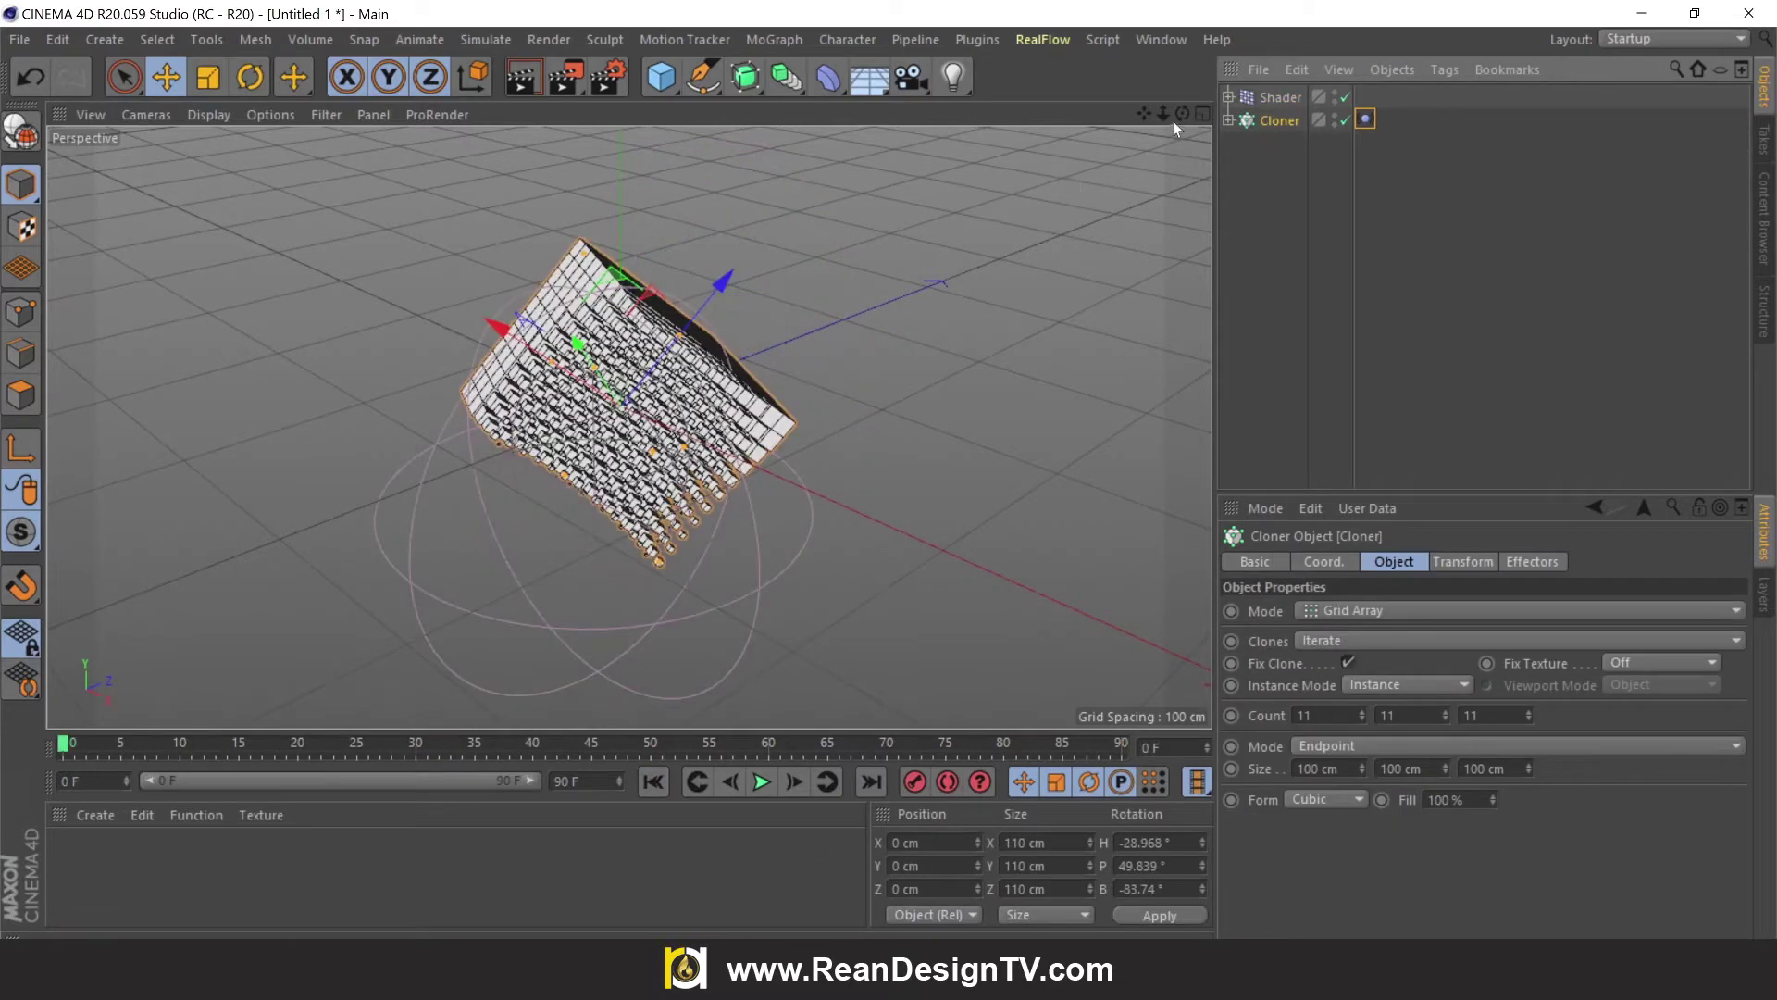
click(885, 395)
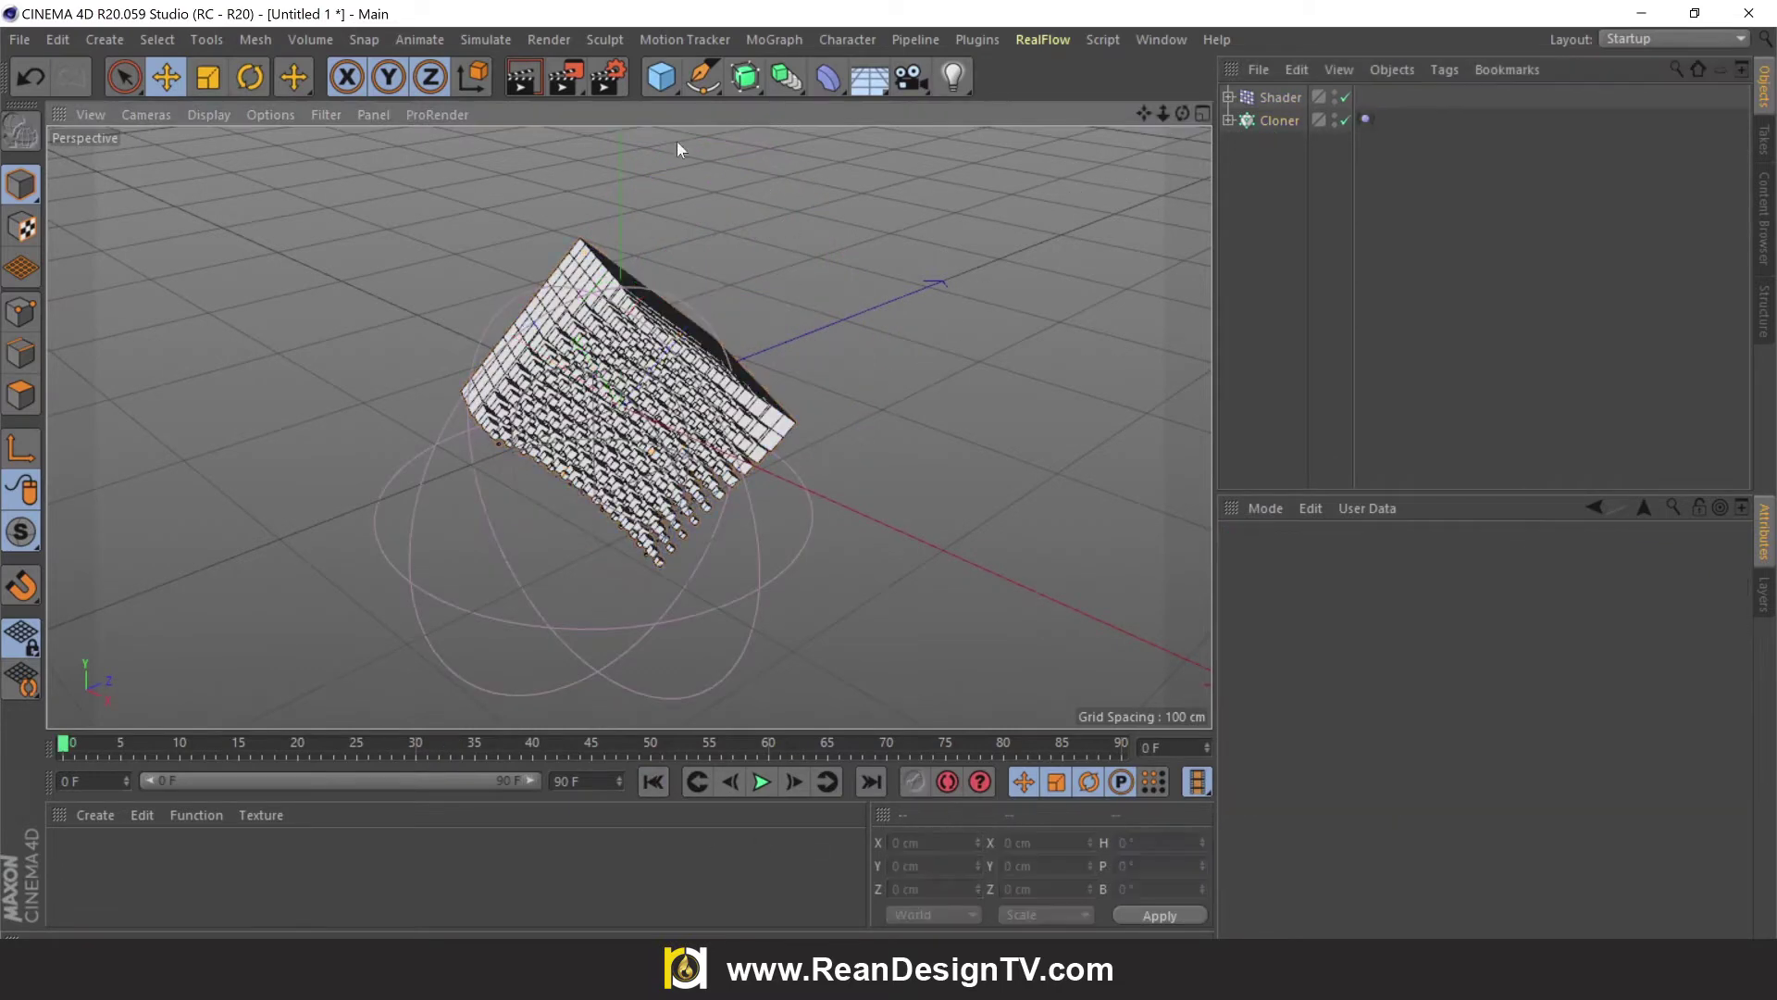
Create a material on the Cloner with Color off and pale-green Luminance (H 93°, S 22%).
double_click(197, 865)
drag(59, 854, 1287, 124)
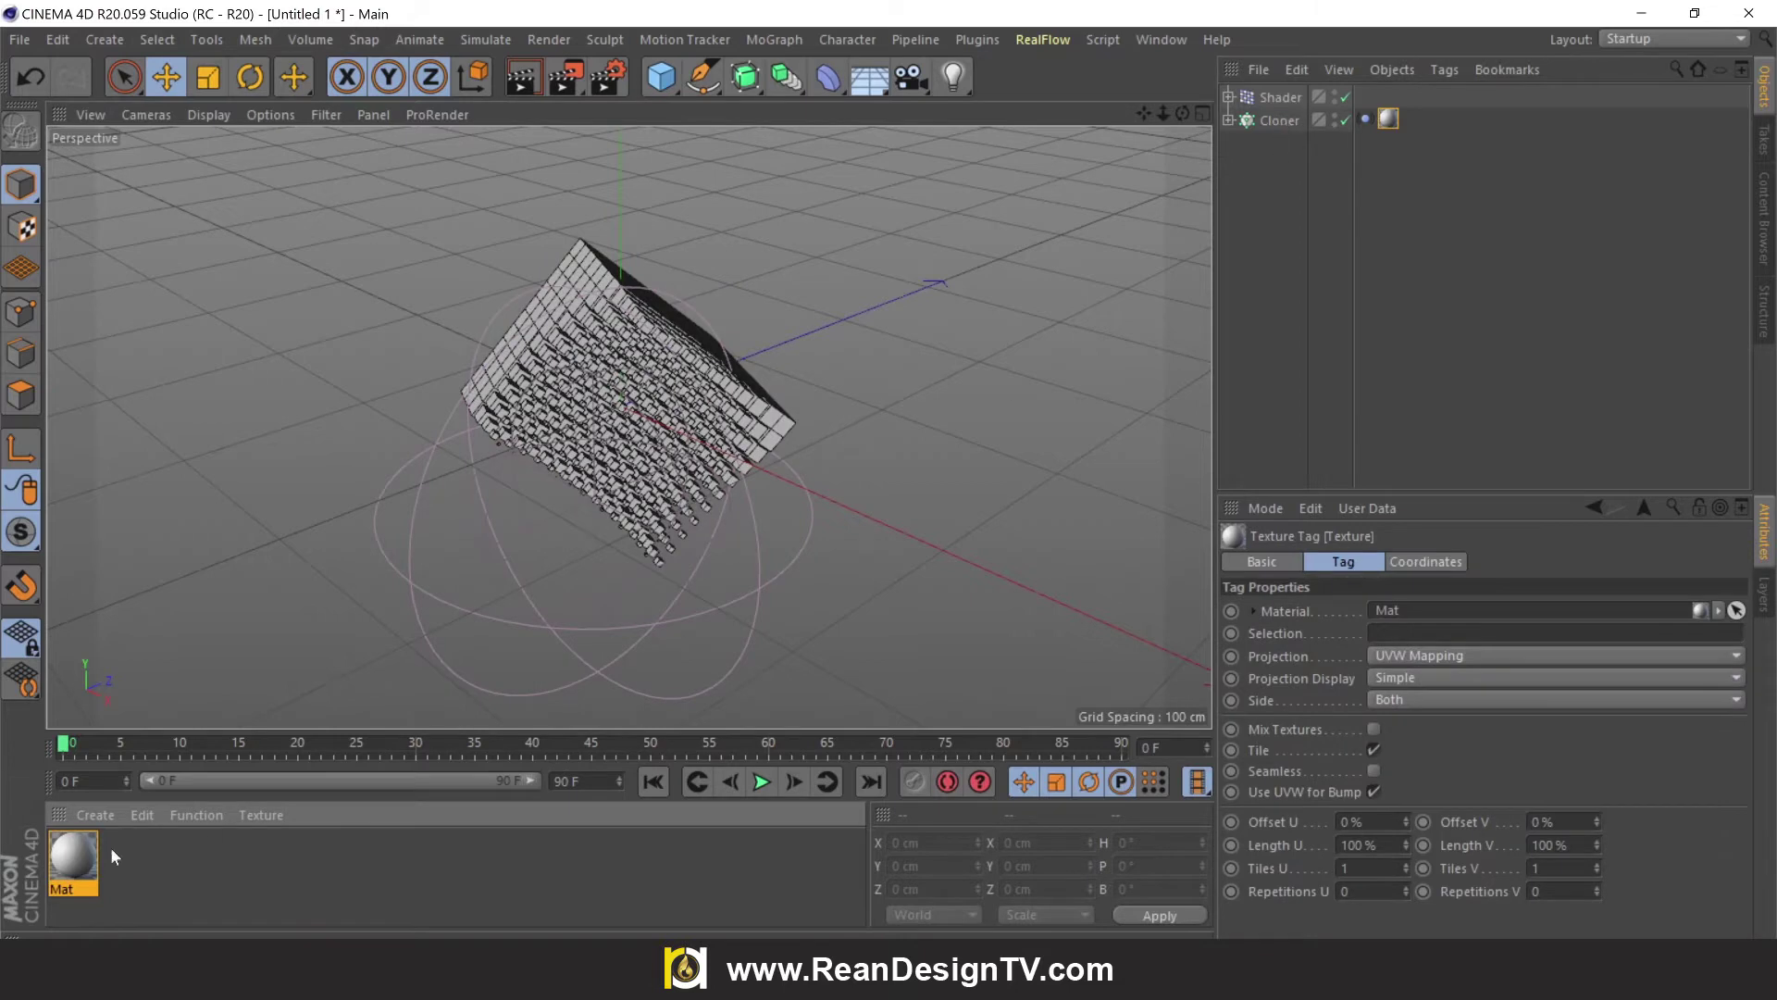
double_click(81, 857)
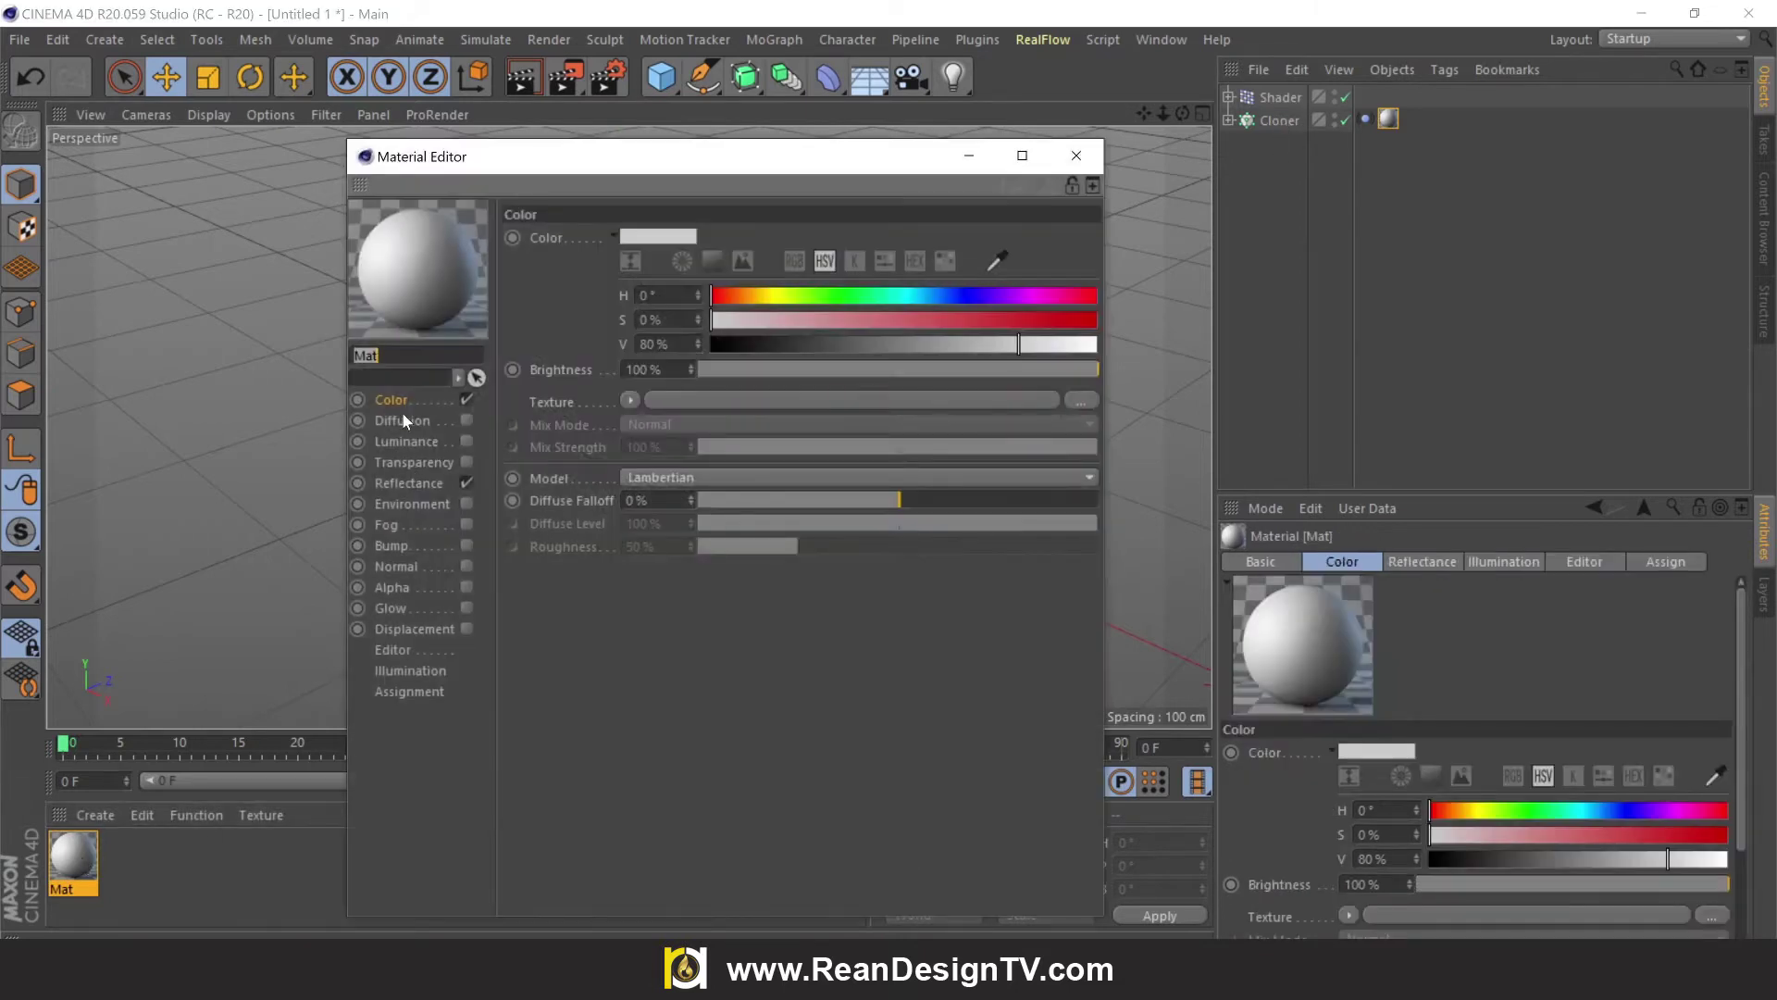
click(466, 399)
click(424, 440)
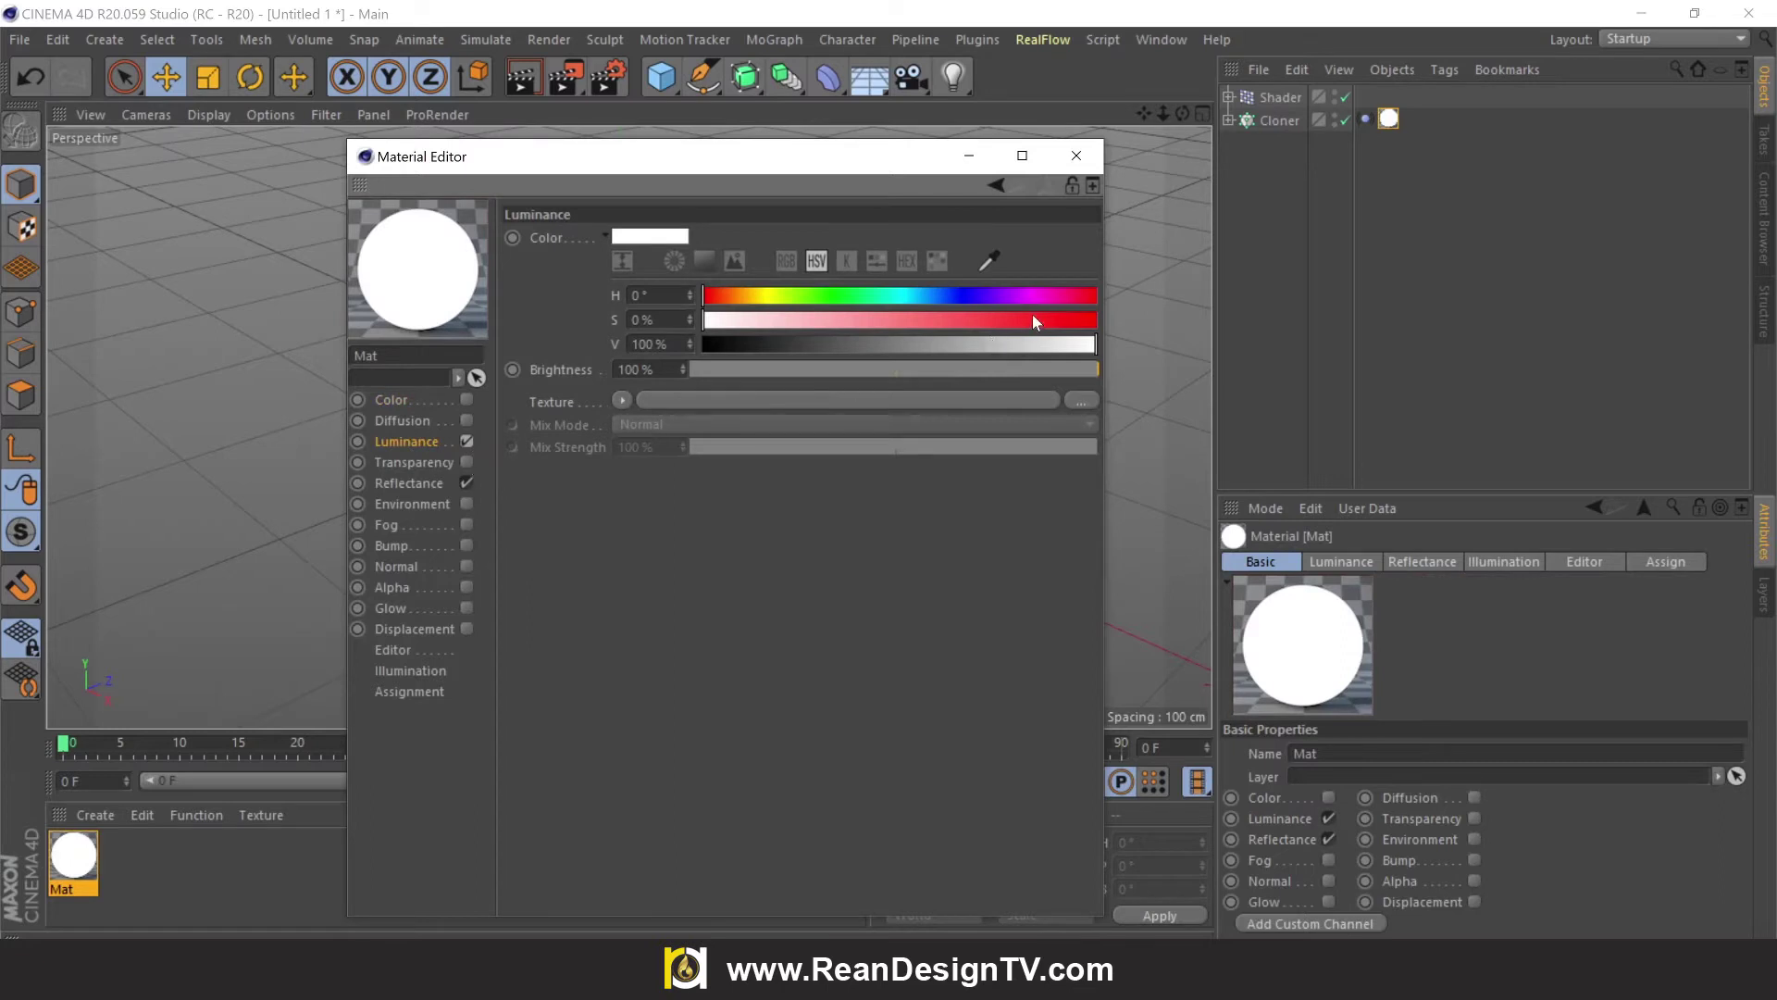
click(790, 320)
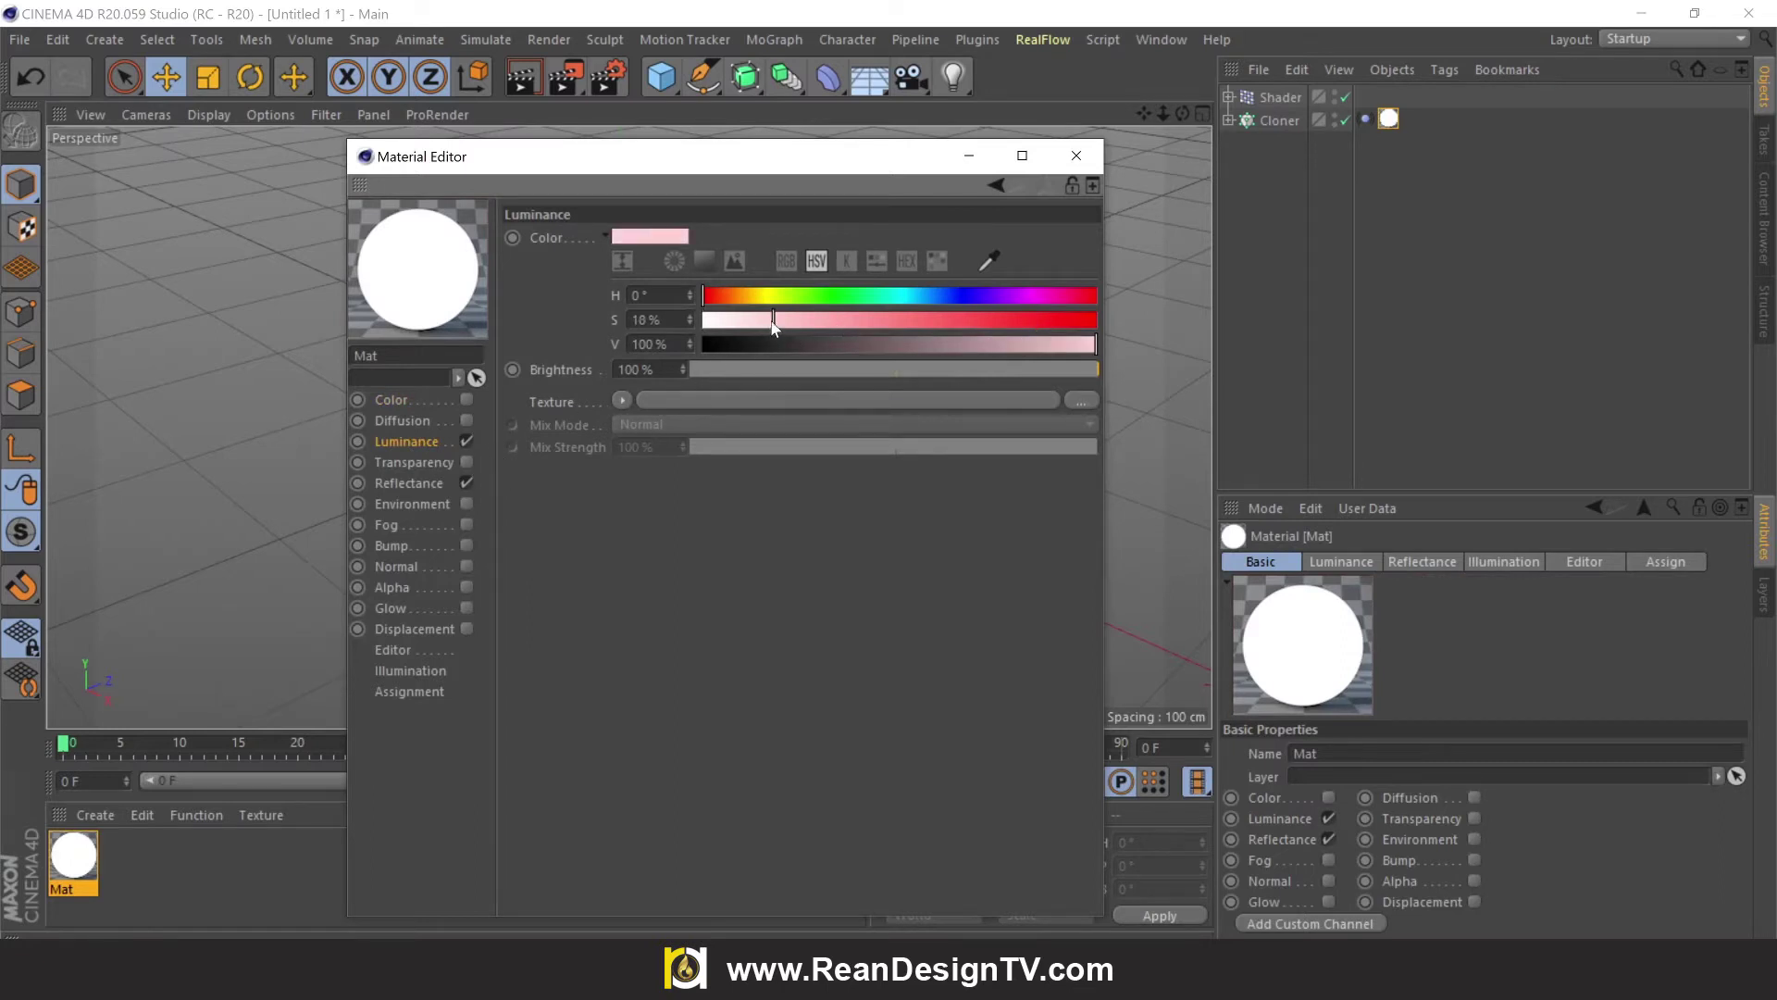
click(804, 294)
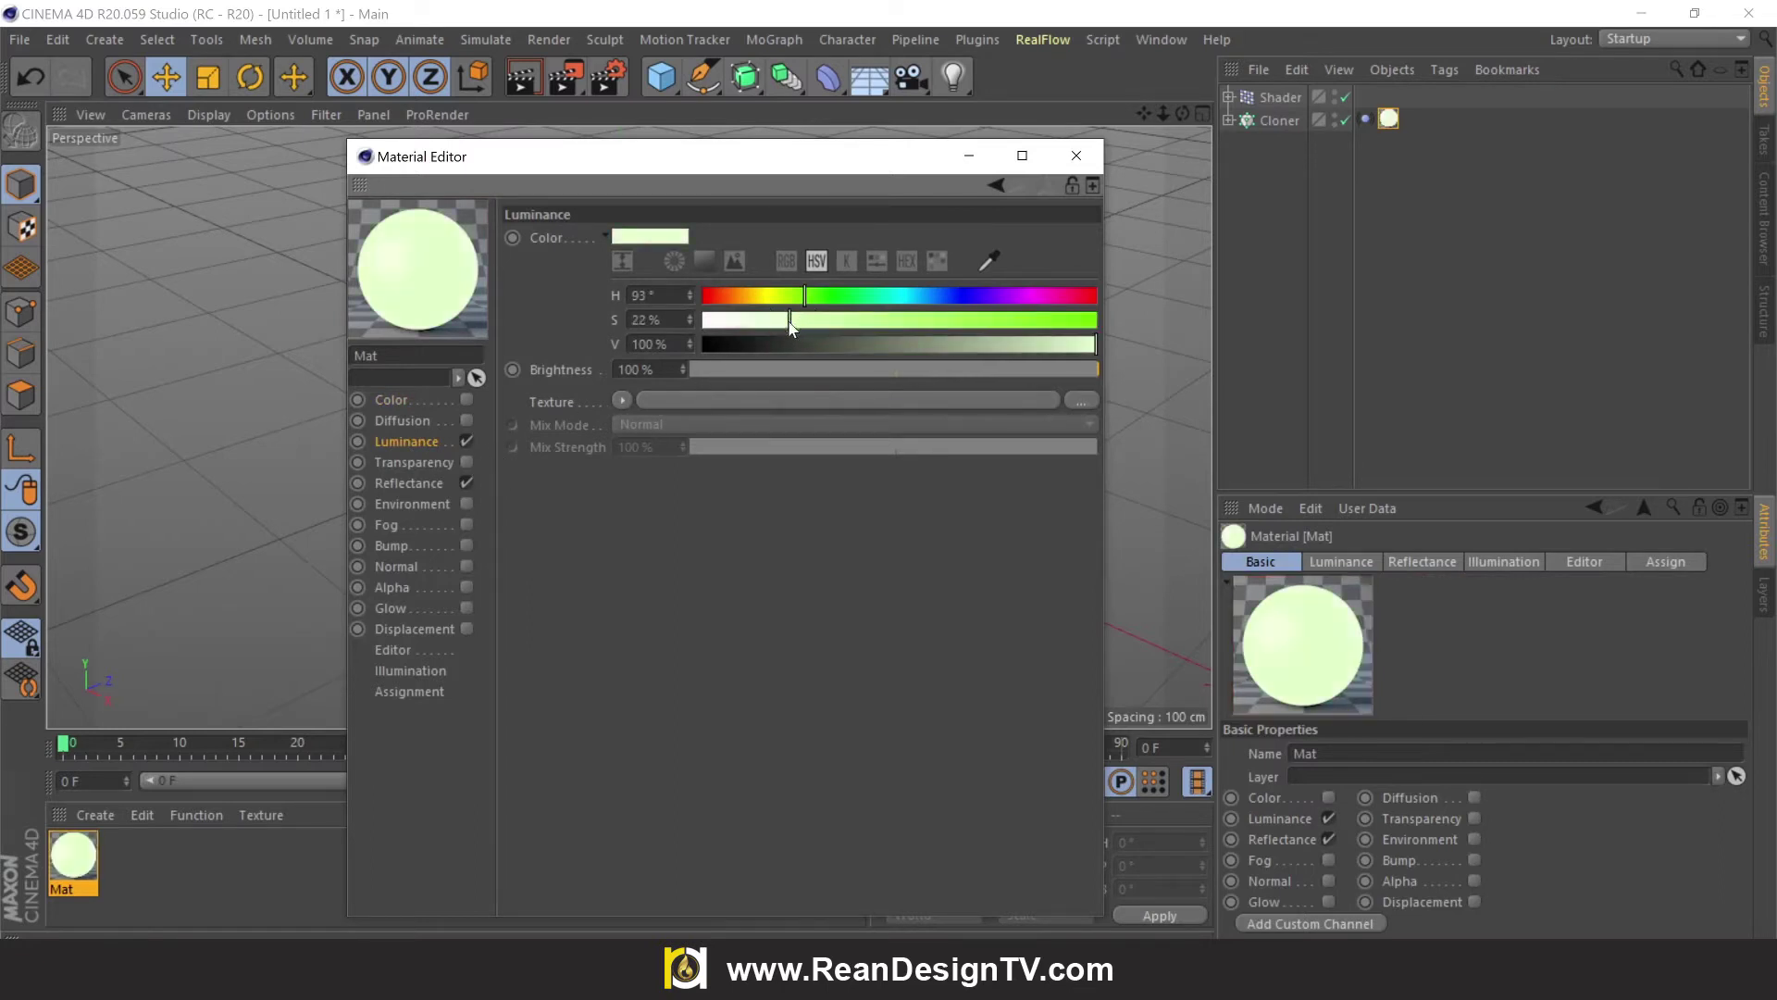
Enable Transparency with the Plexiglas refraction preset (1.488) and a Fresnel texture.
click(423, 463)
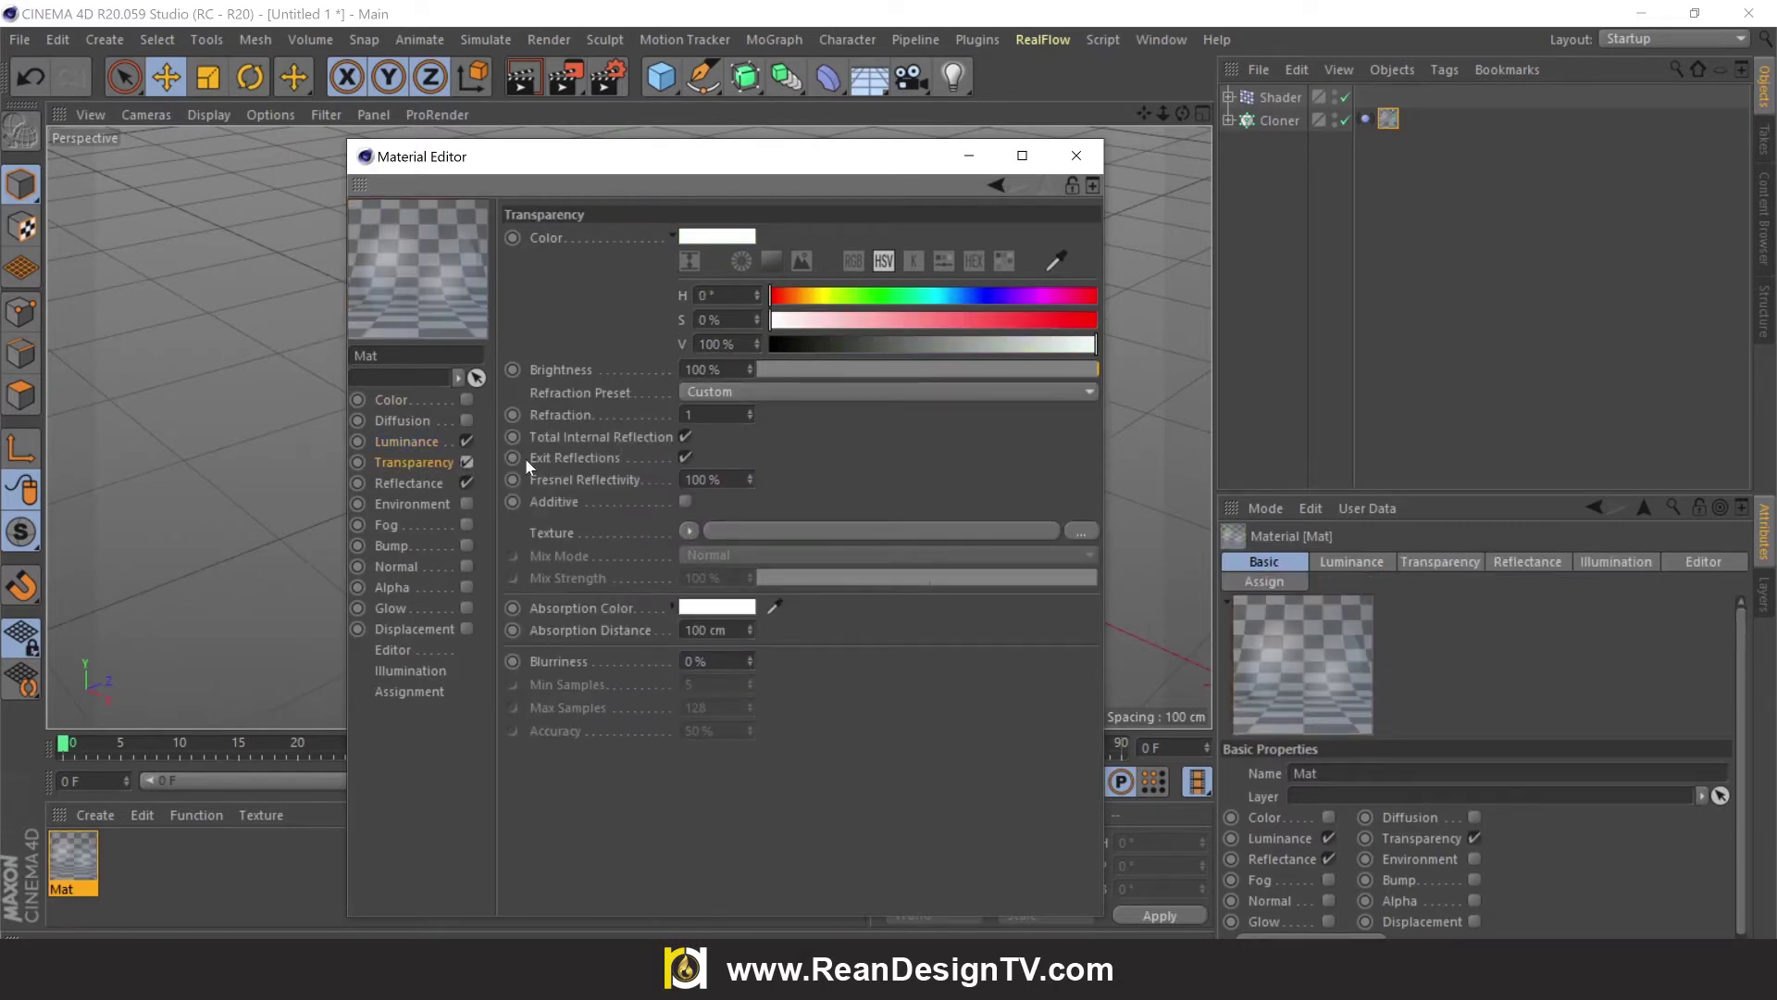
click(732, 393)
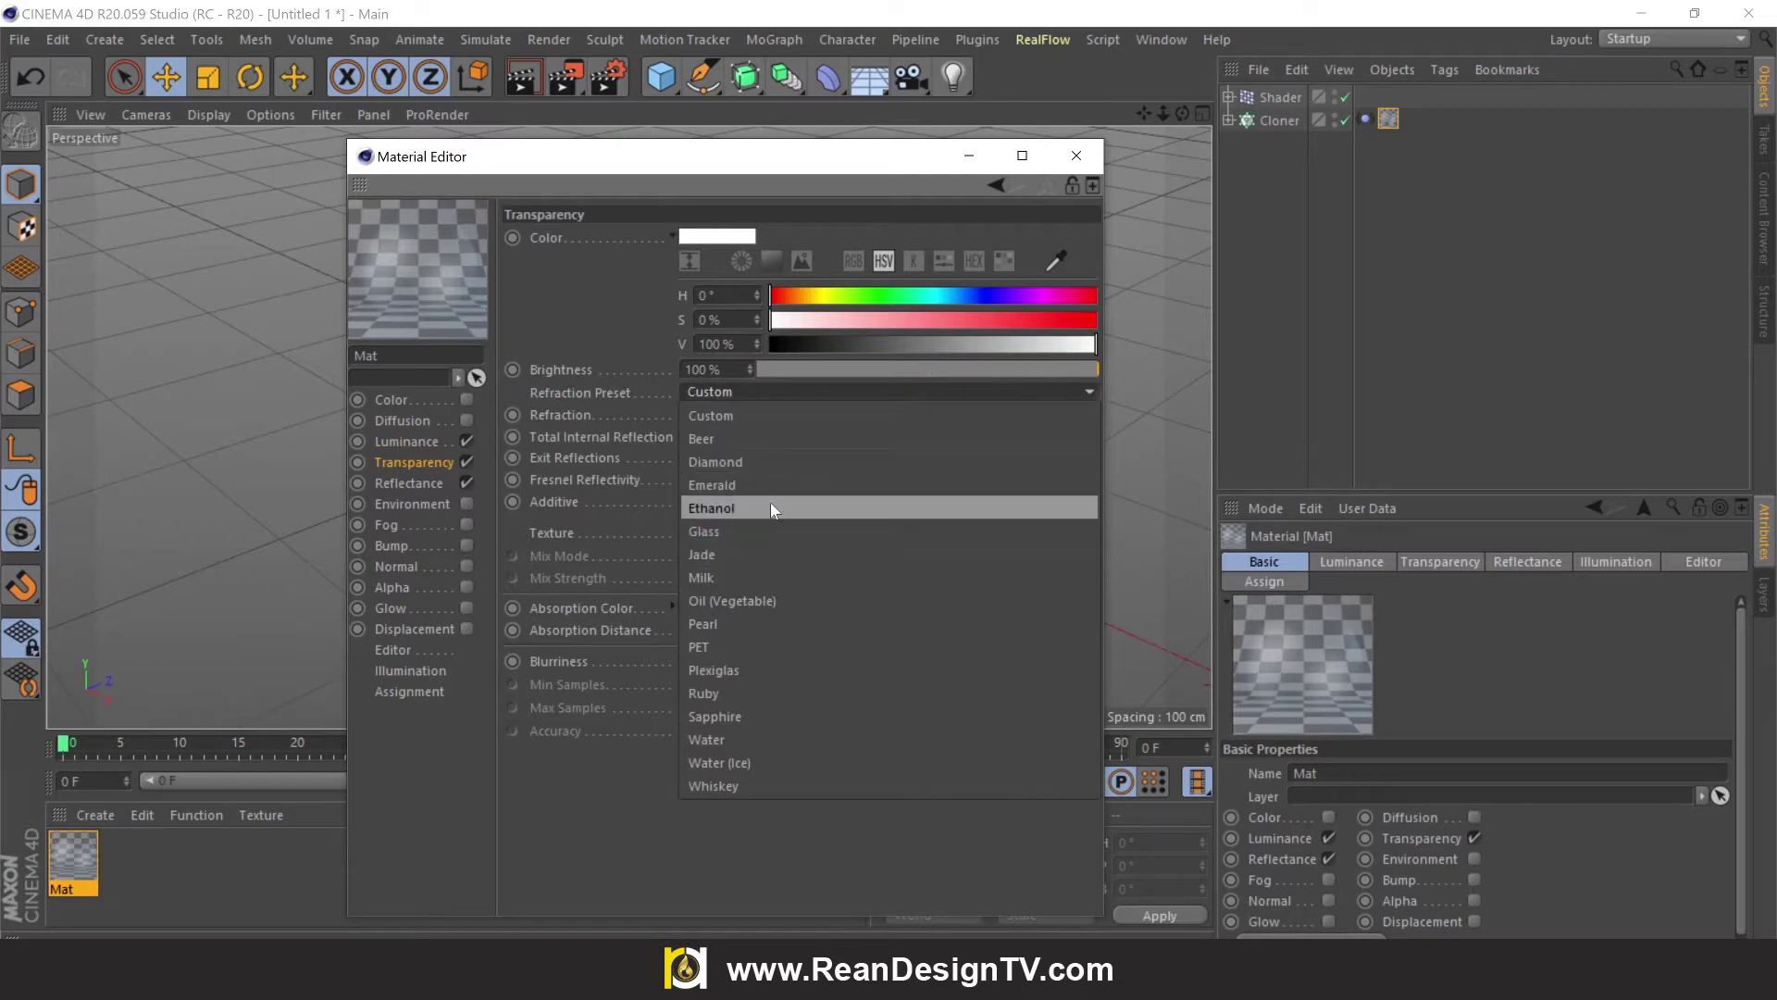
click(741, 675)
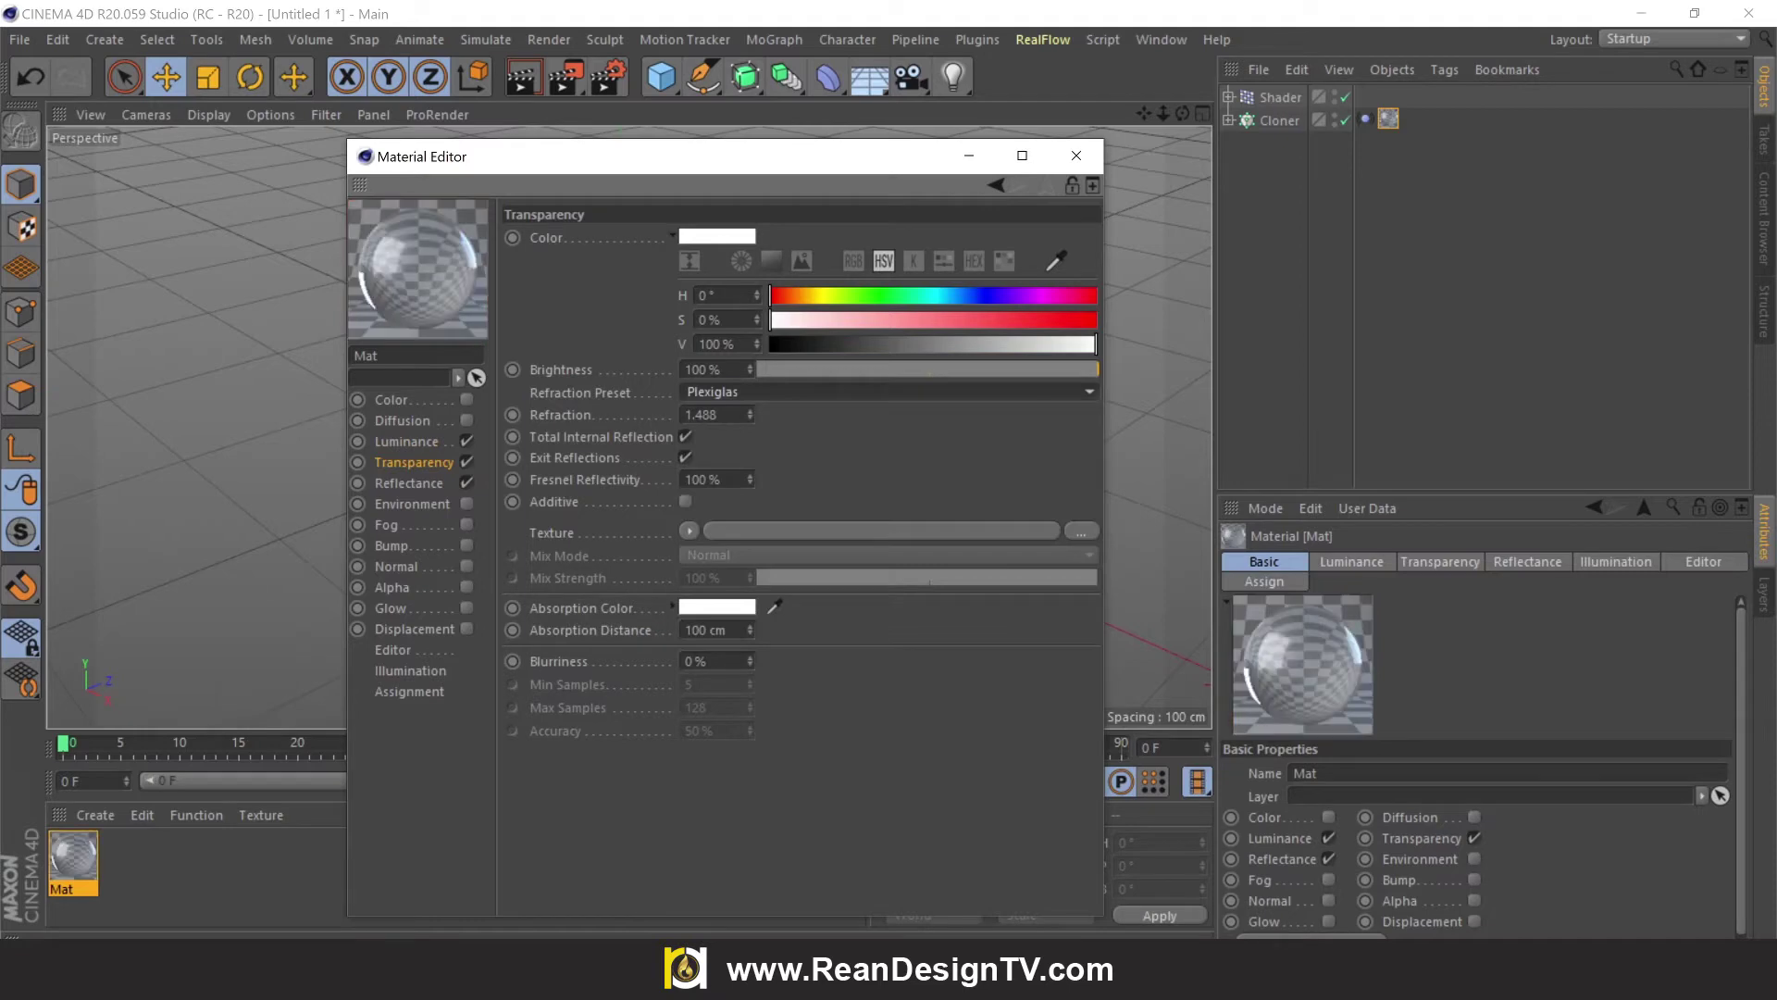
click(688, 533)
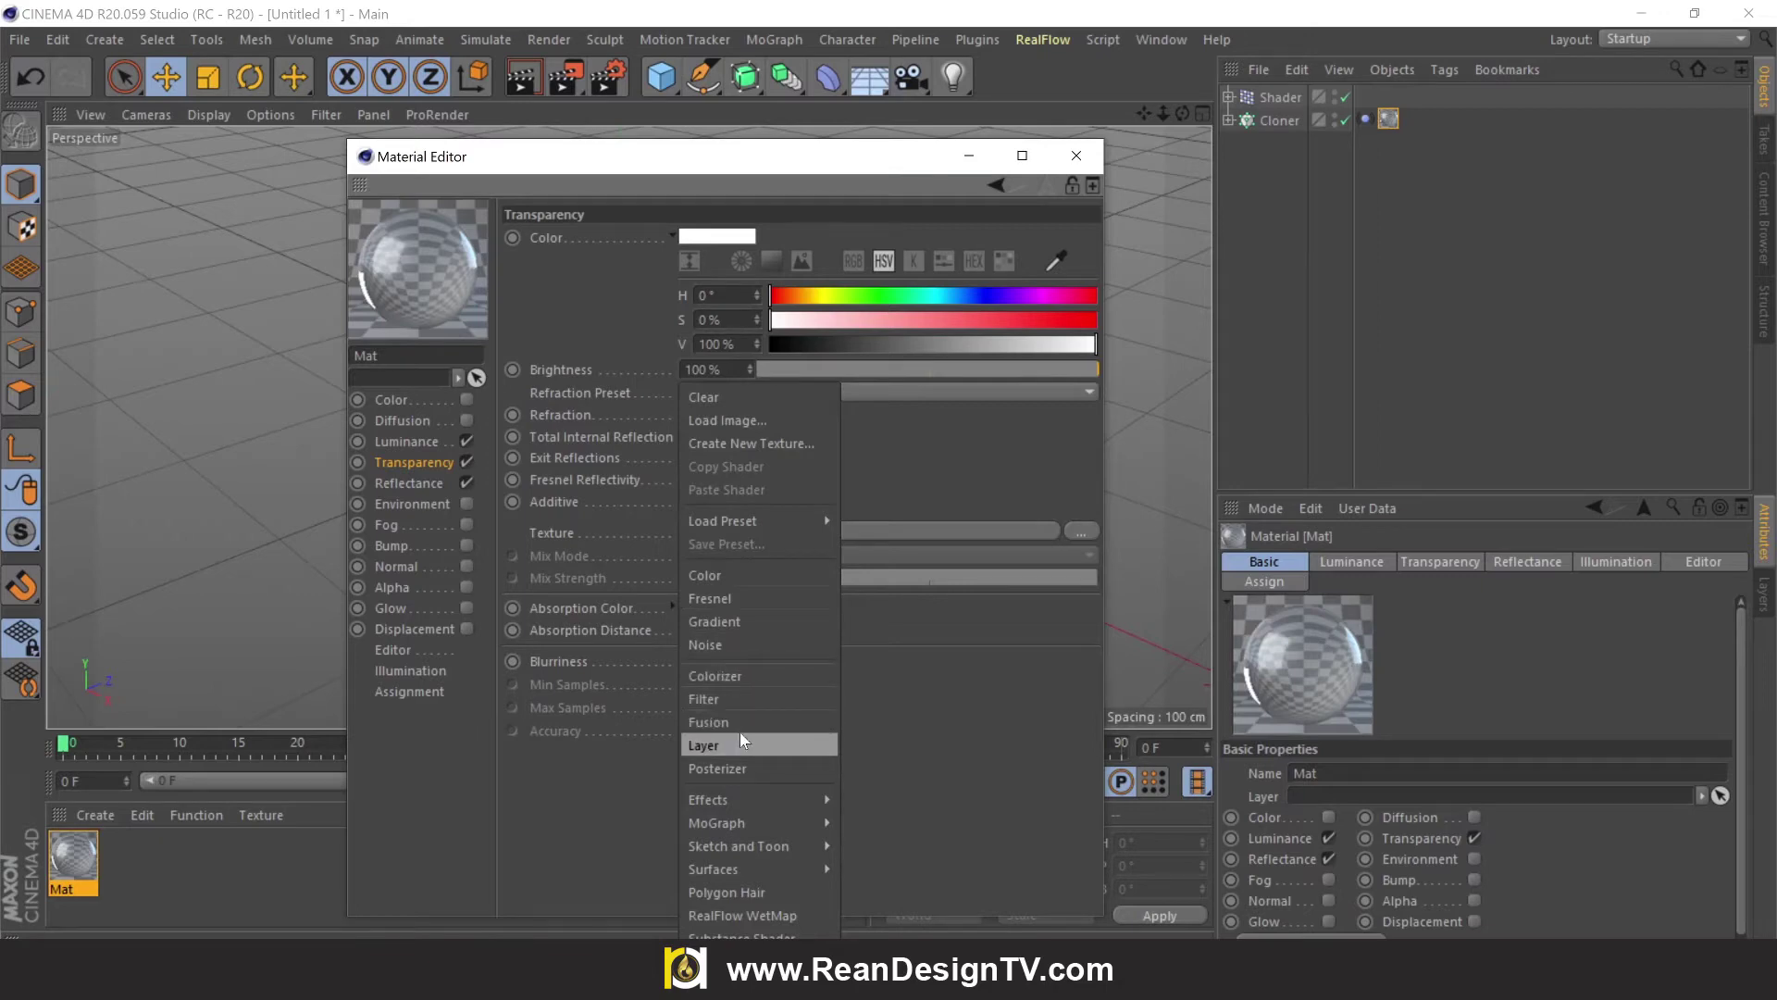
click(799, 600)
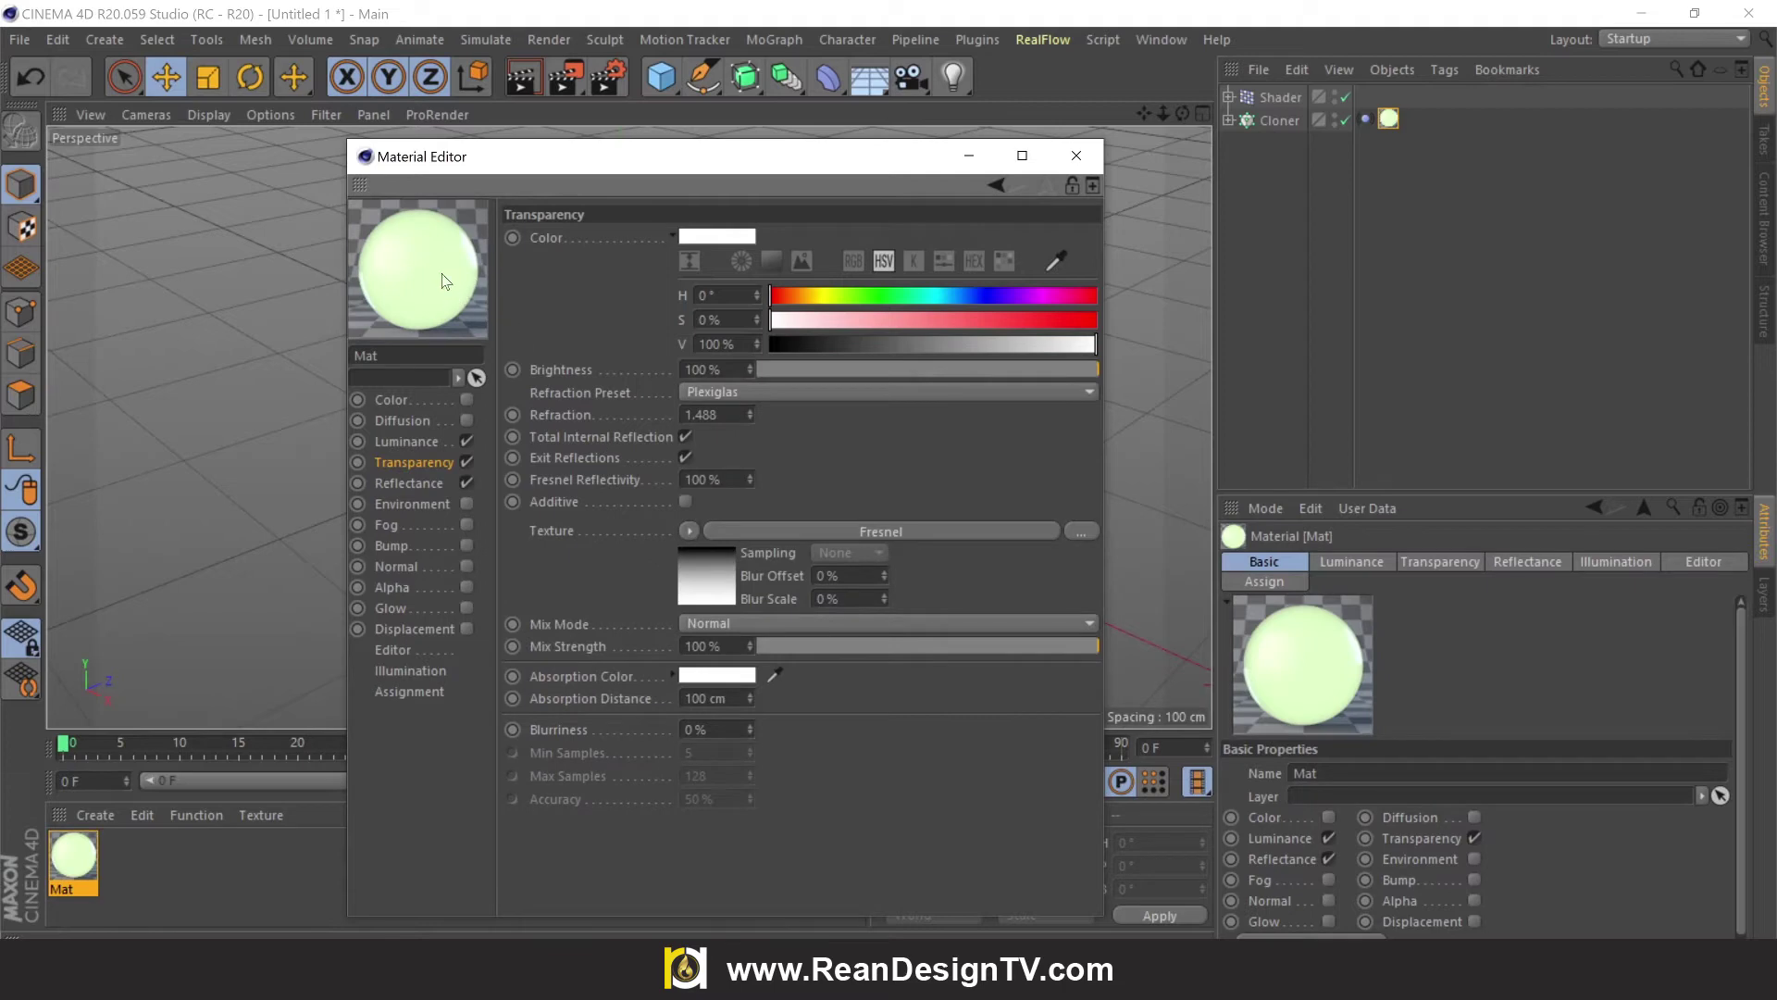
Turn on the Glow channel of the Mat material.
click(431, 481)
click(424, 464)
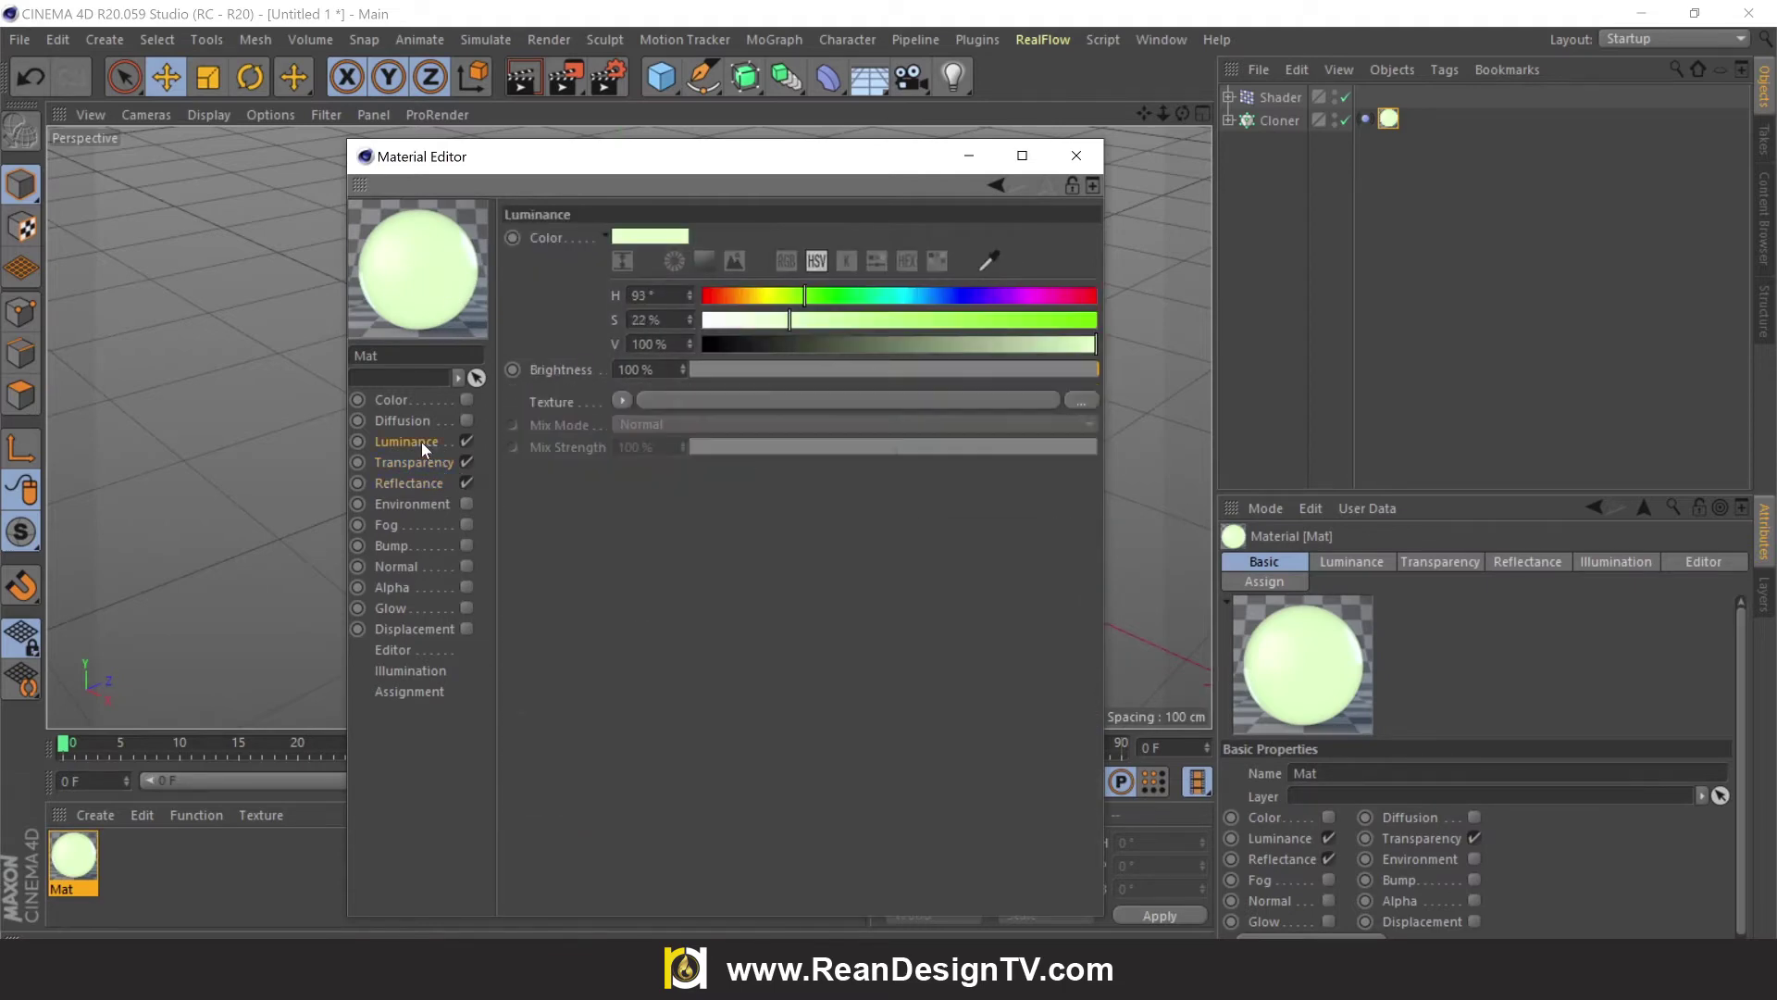
click(397, 609)
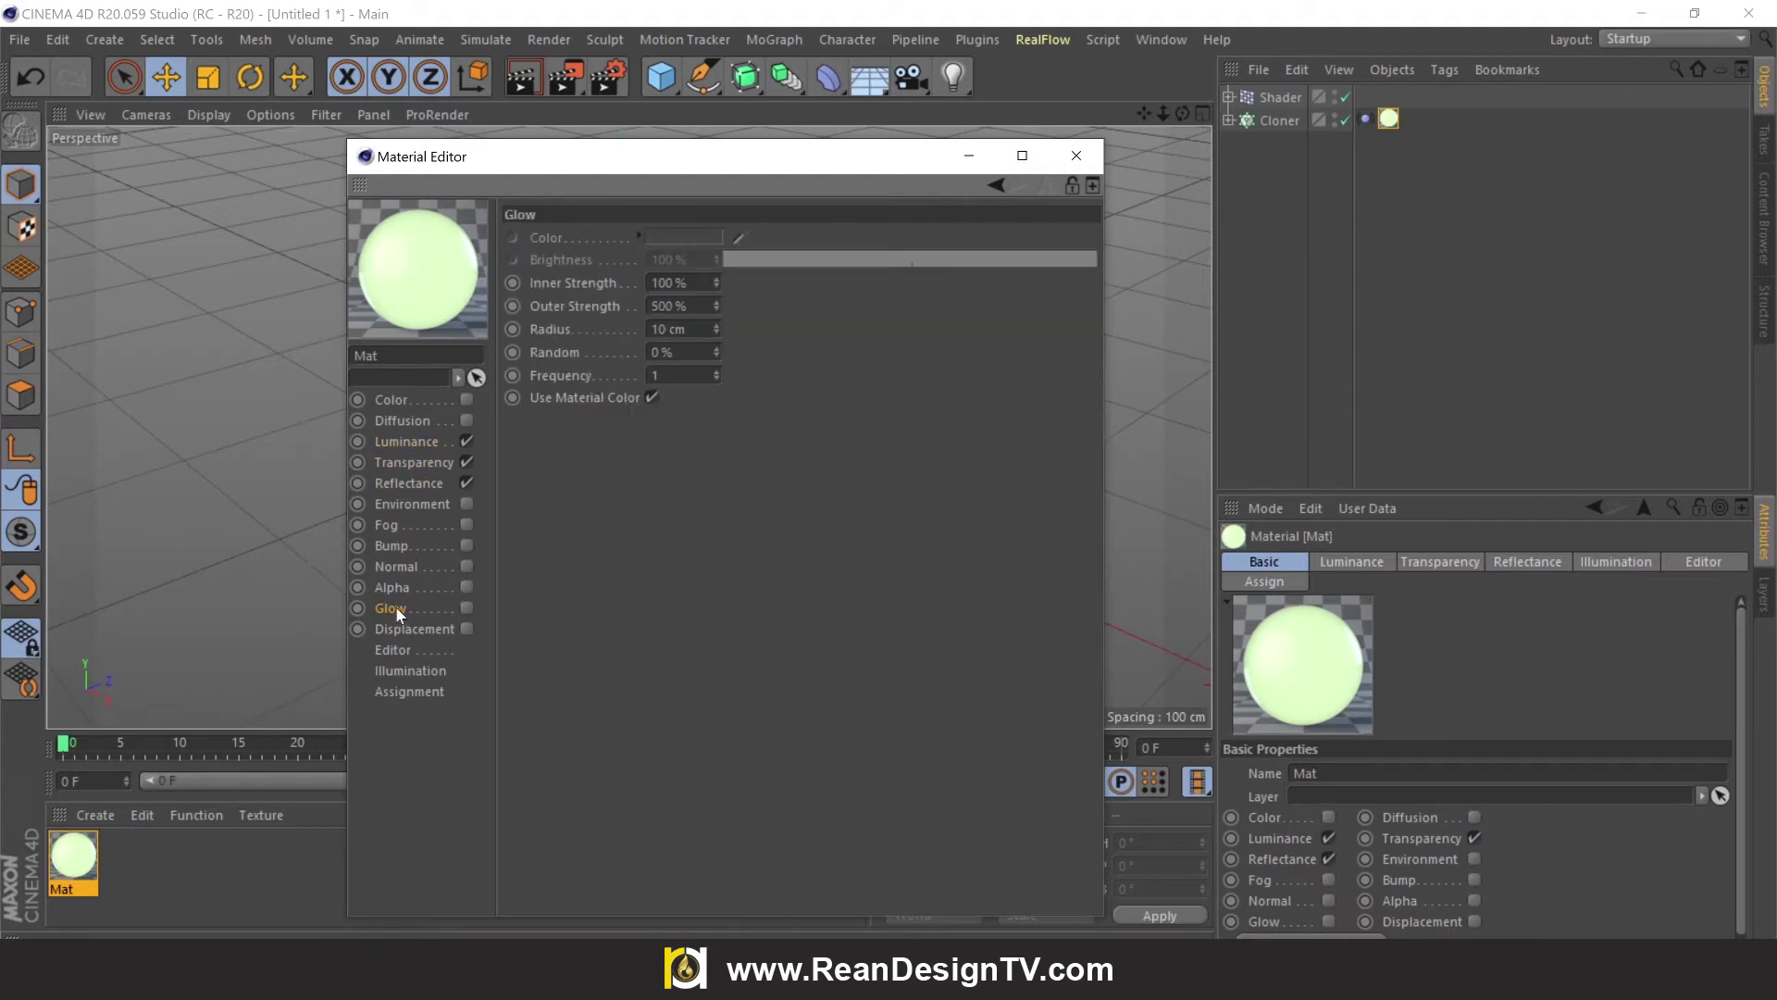
click(466, 607)
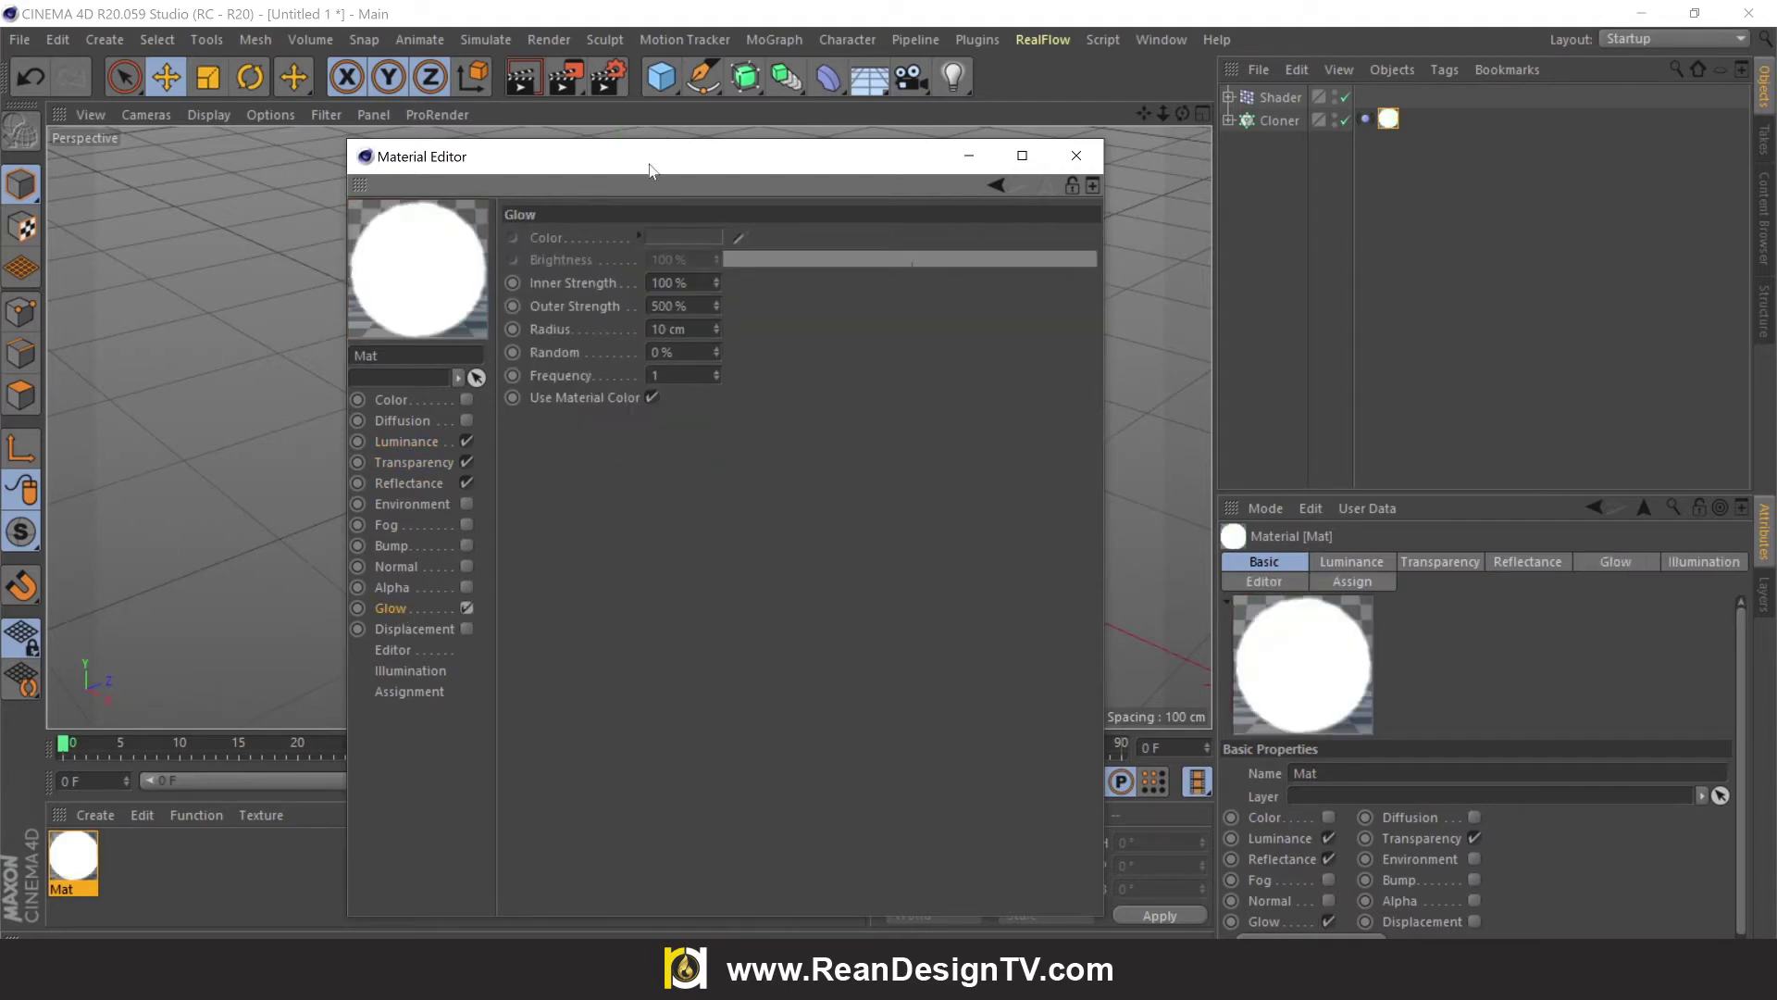
drag(648, 164, 1103, 155)
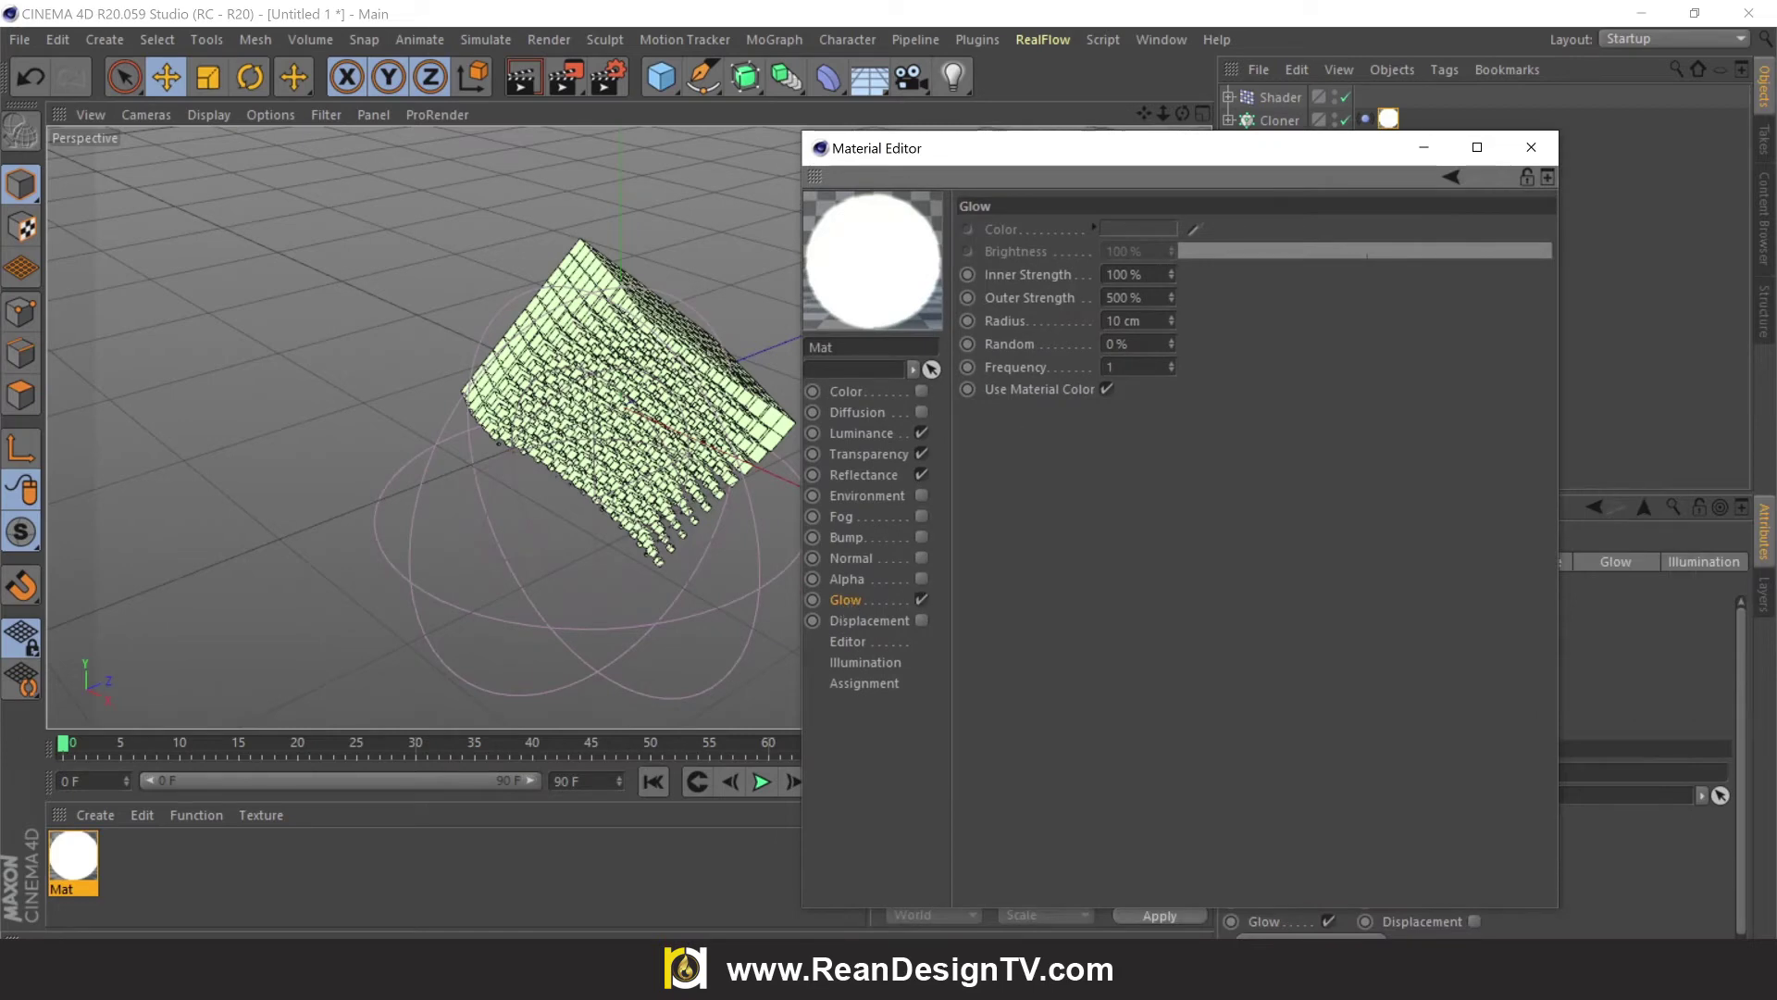
Set Glow Inner Strength to 15% and Outer Strength to 55%, then close the editor.
double_click(1124, 274)
text(15)
key(Return)
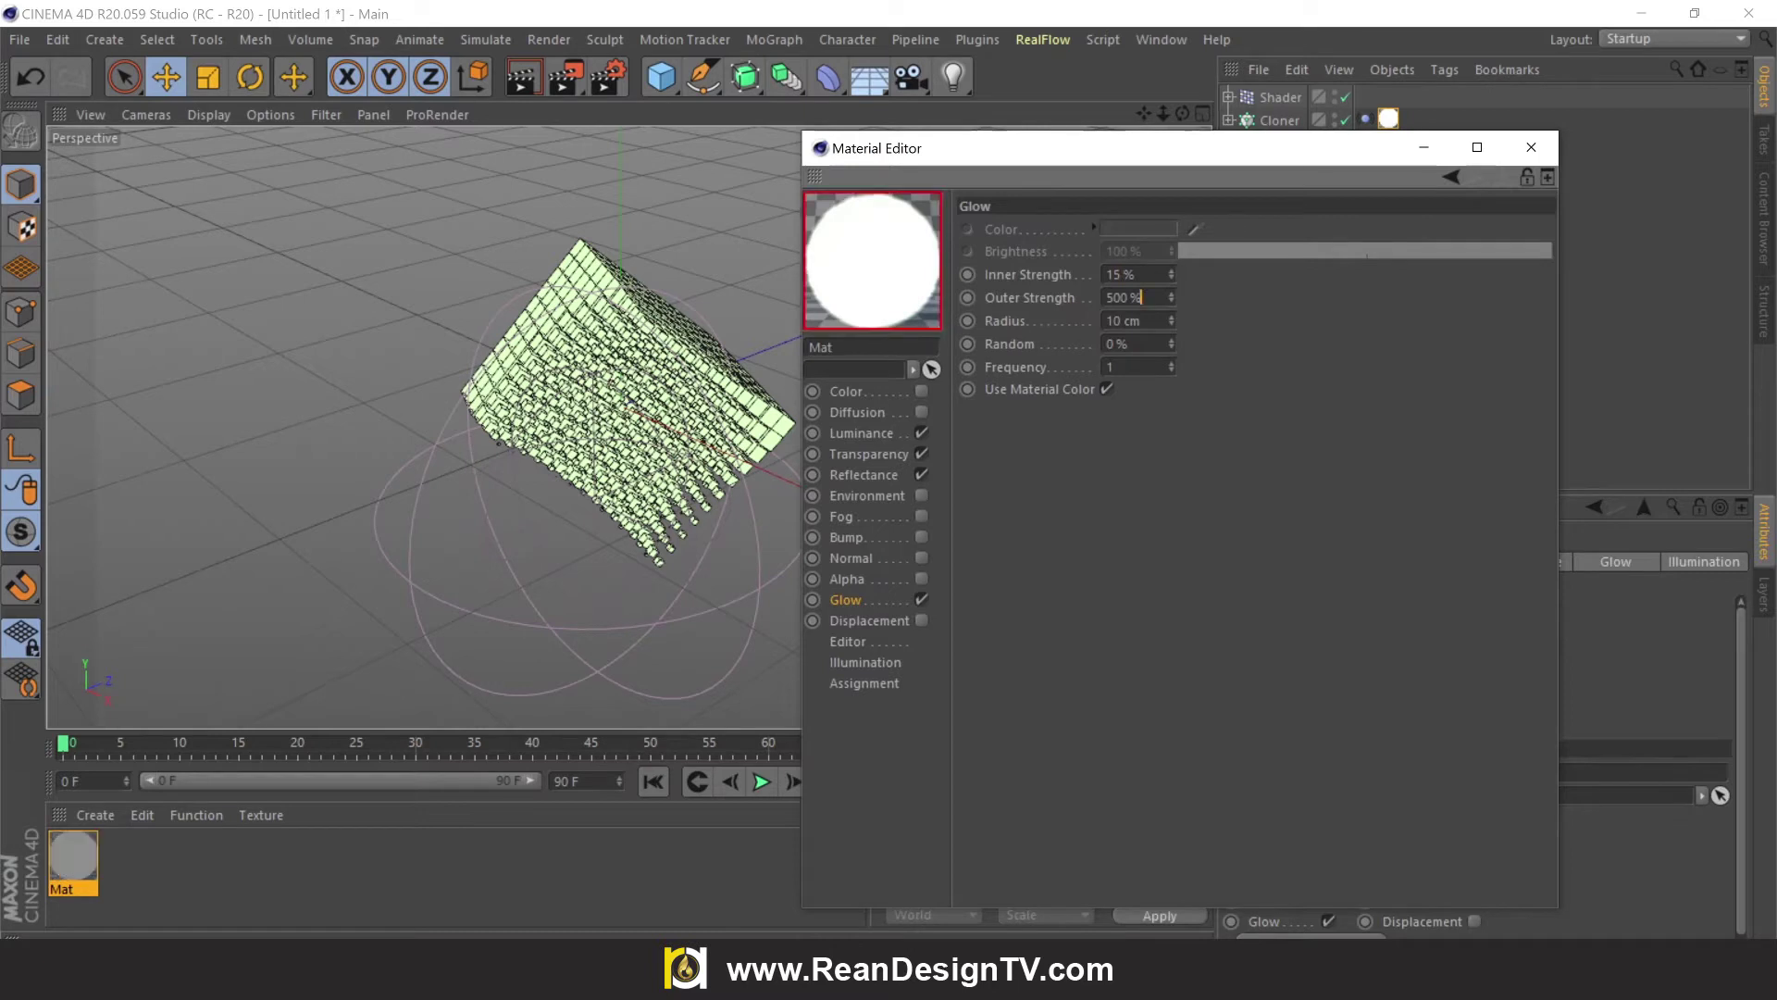
key(Tab)
text(55)
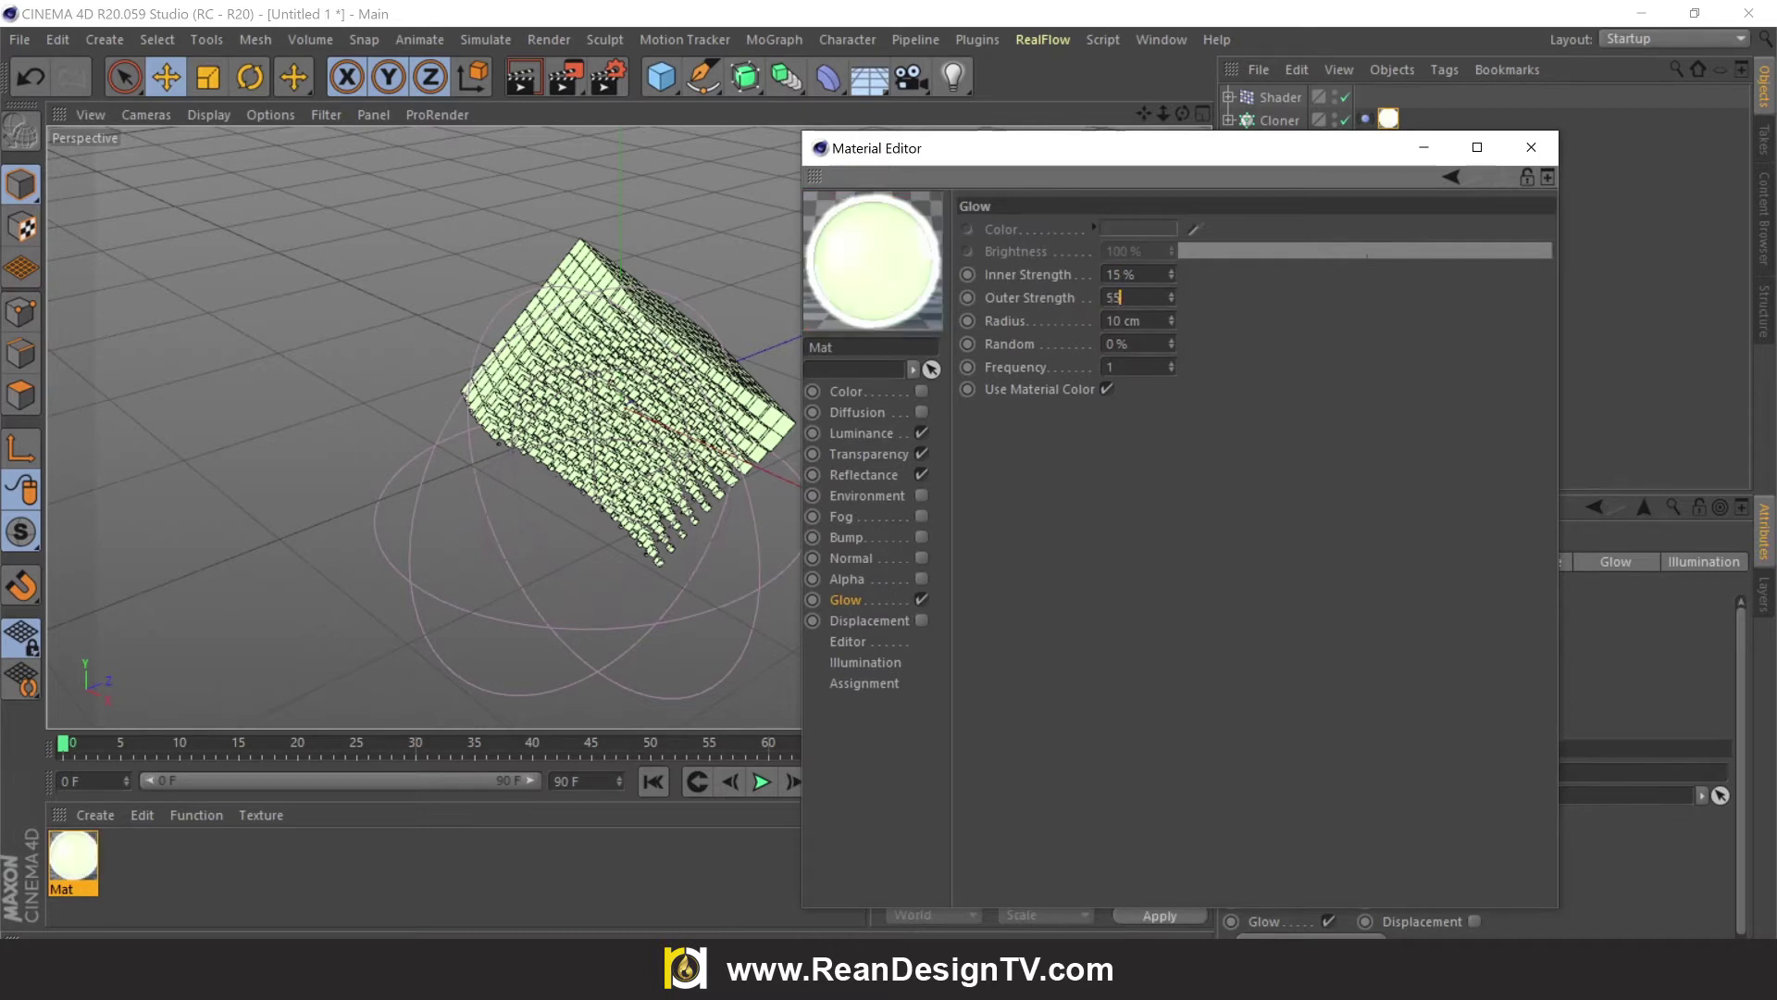
key(Return)
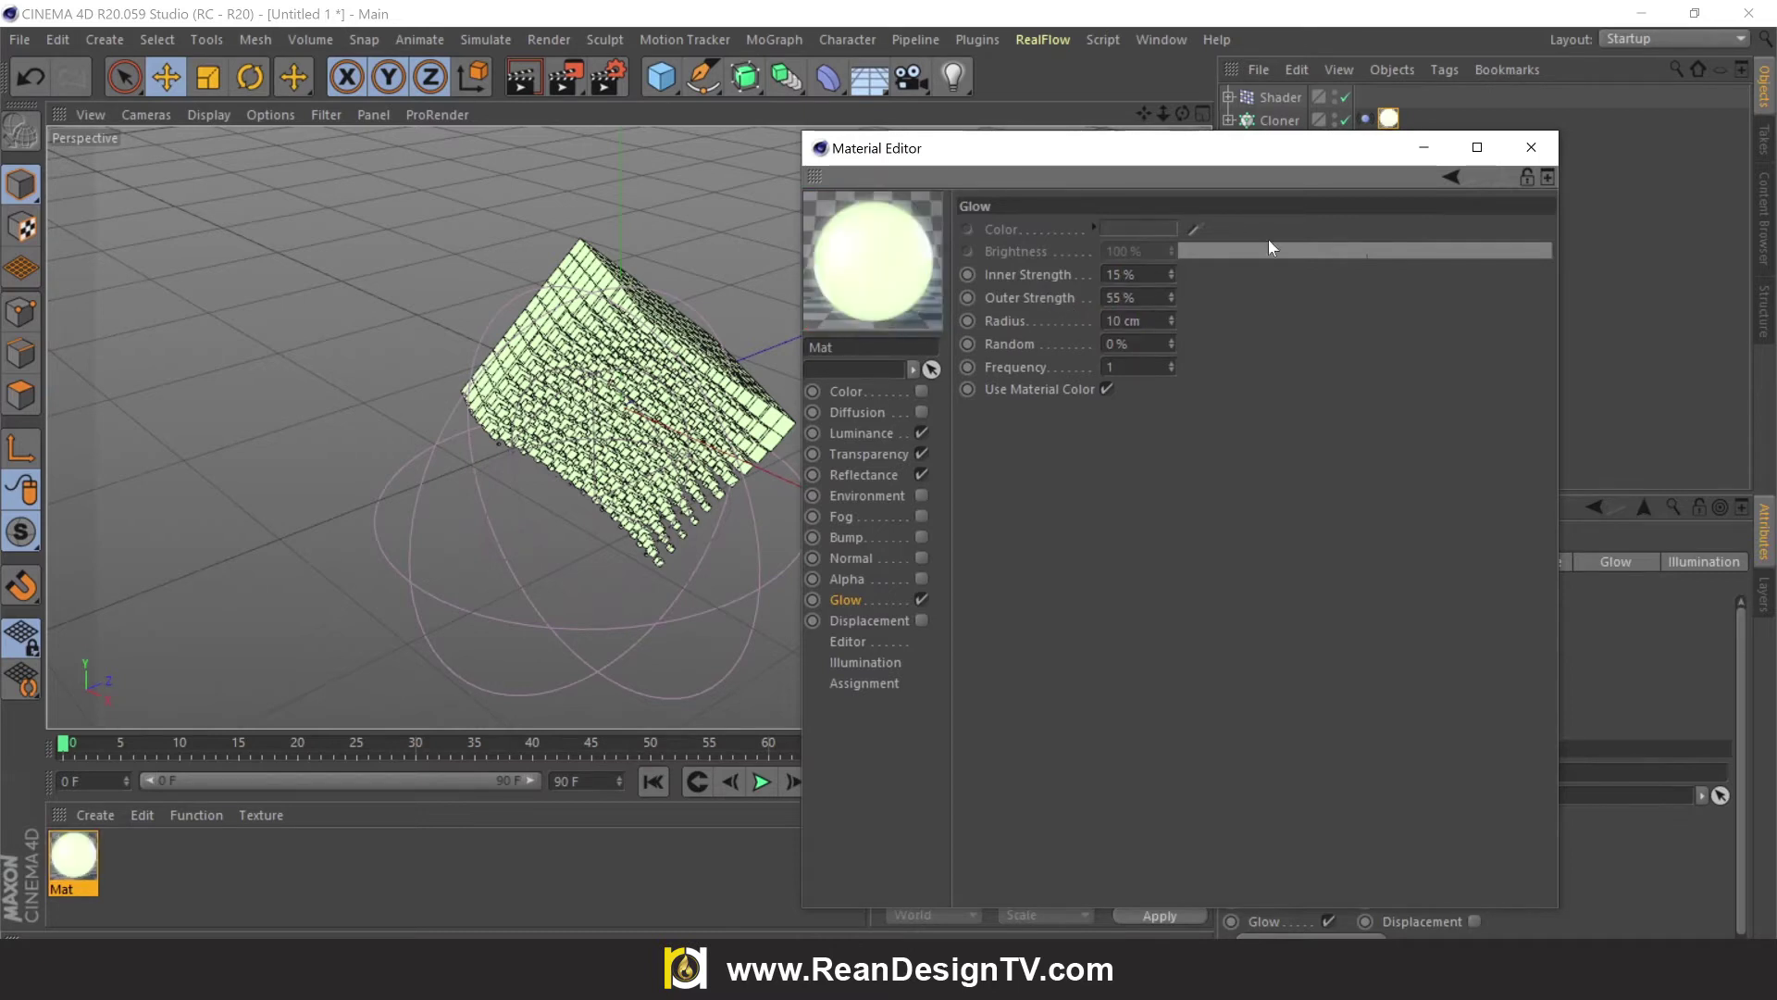
click(1530, 148)
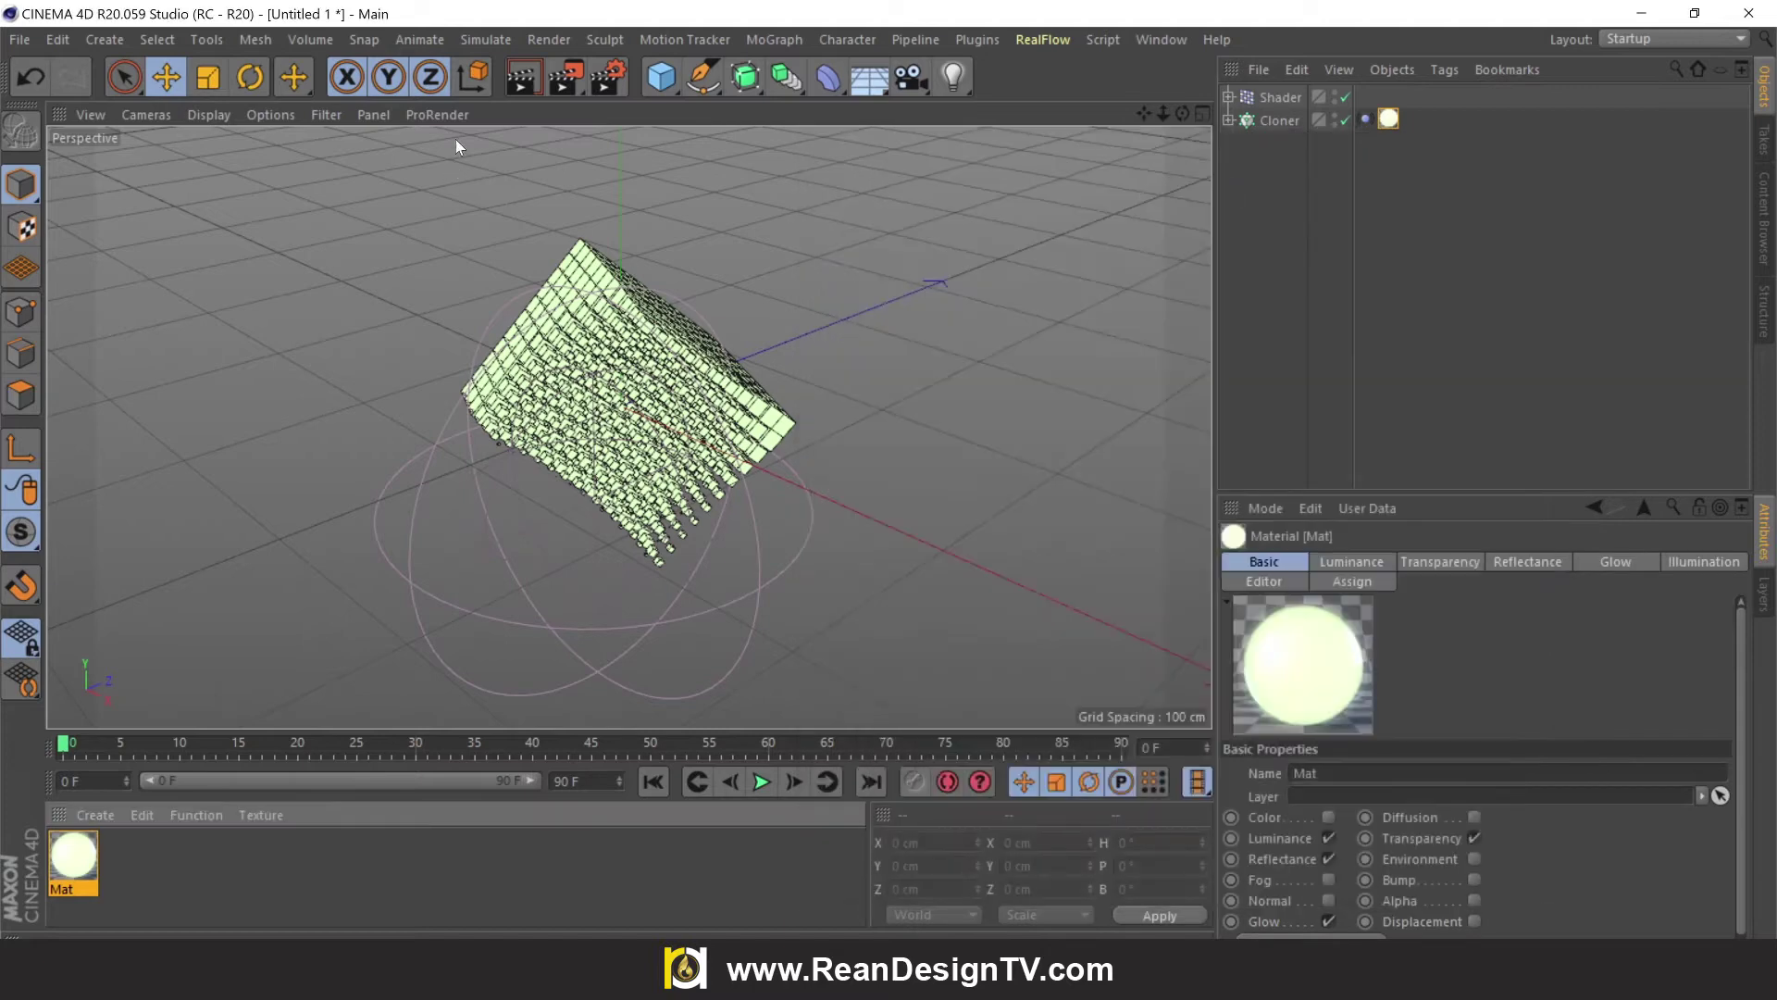
Test-render the glowing clones at frame 0, then again at frame 18.
click(518, 78)
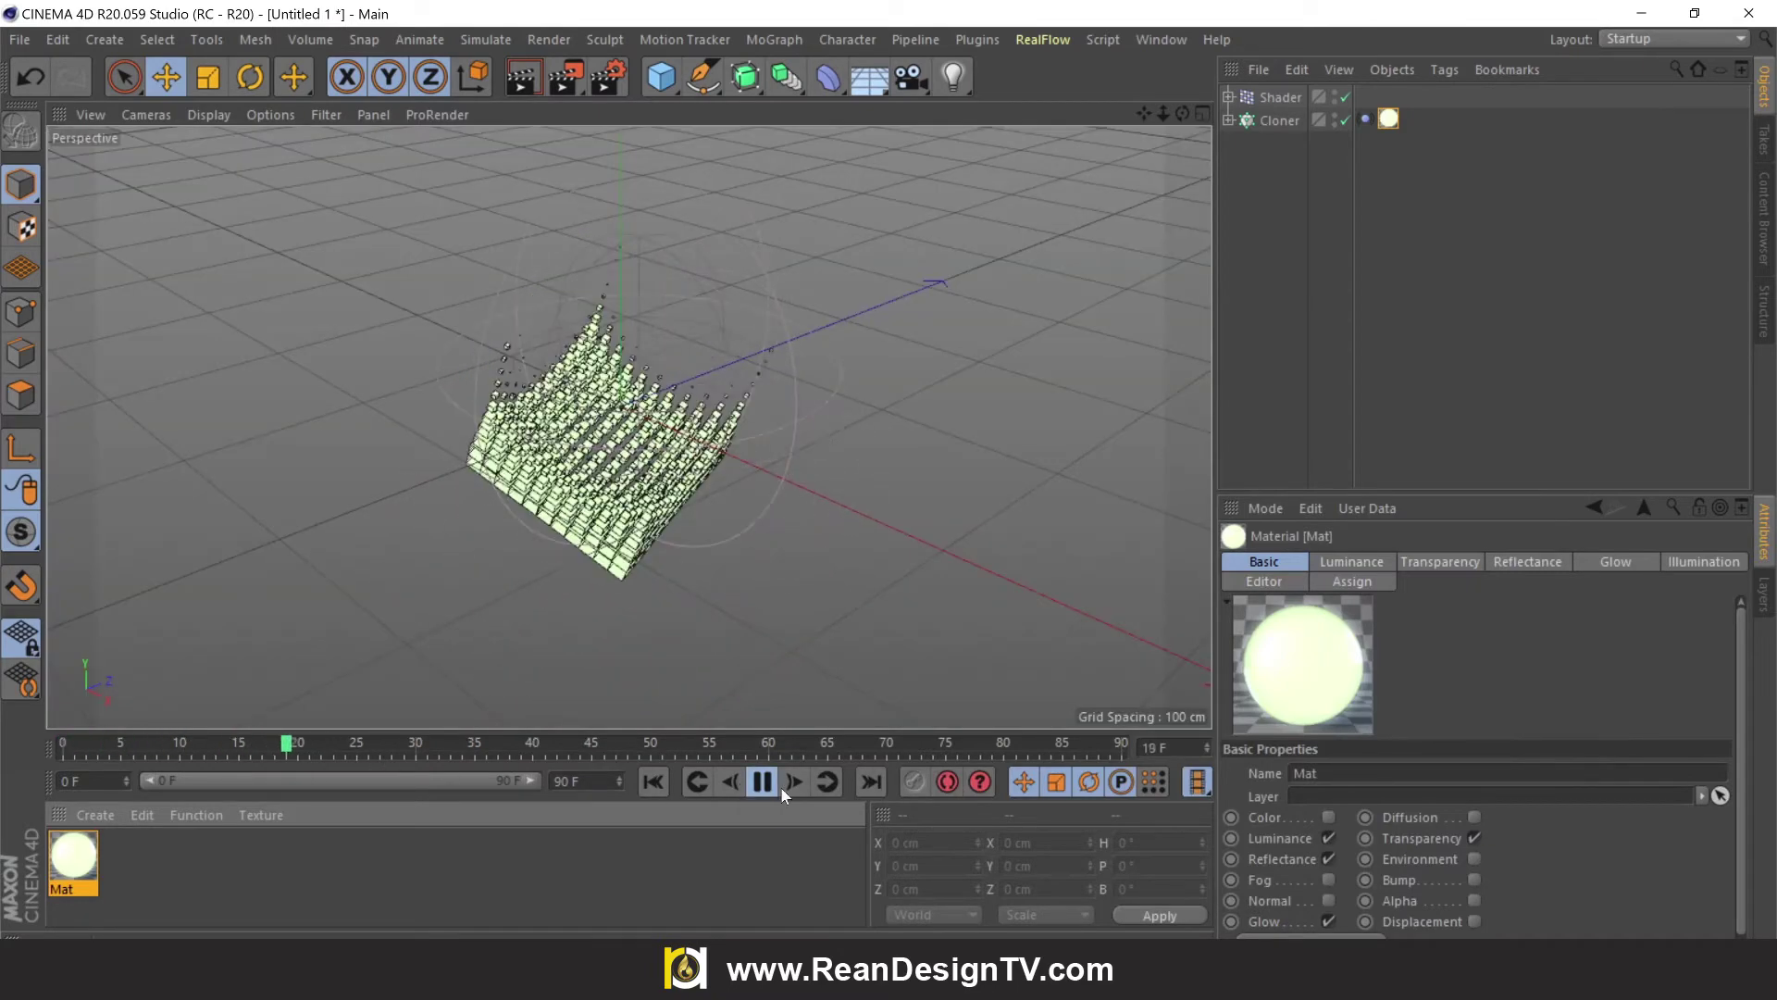
click(766, 780)
drag(319, 751, 274, 757)
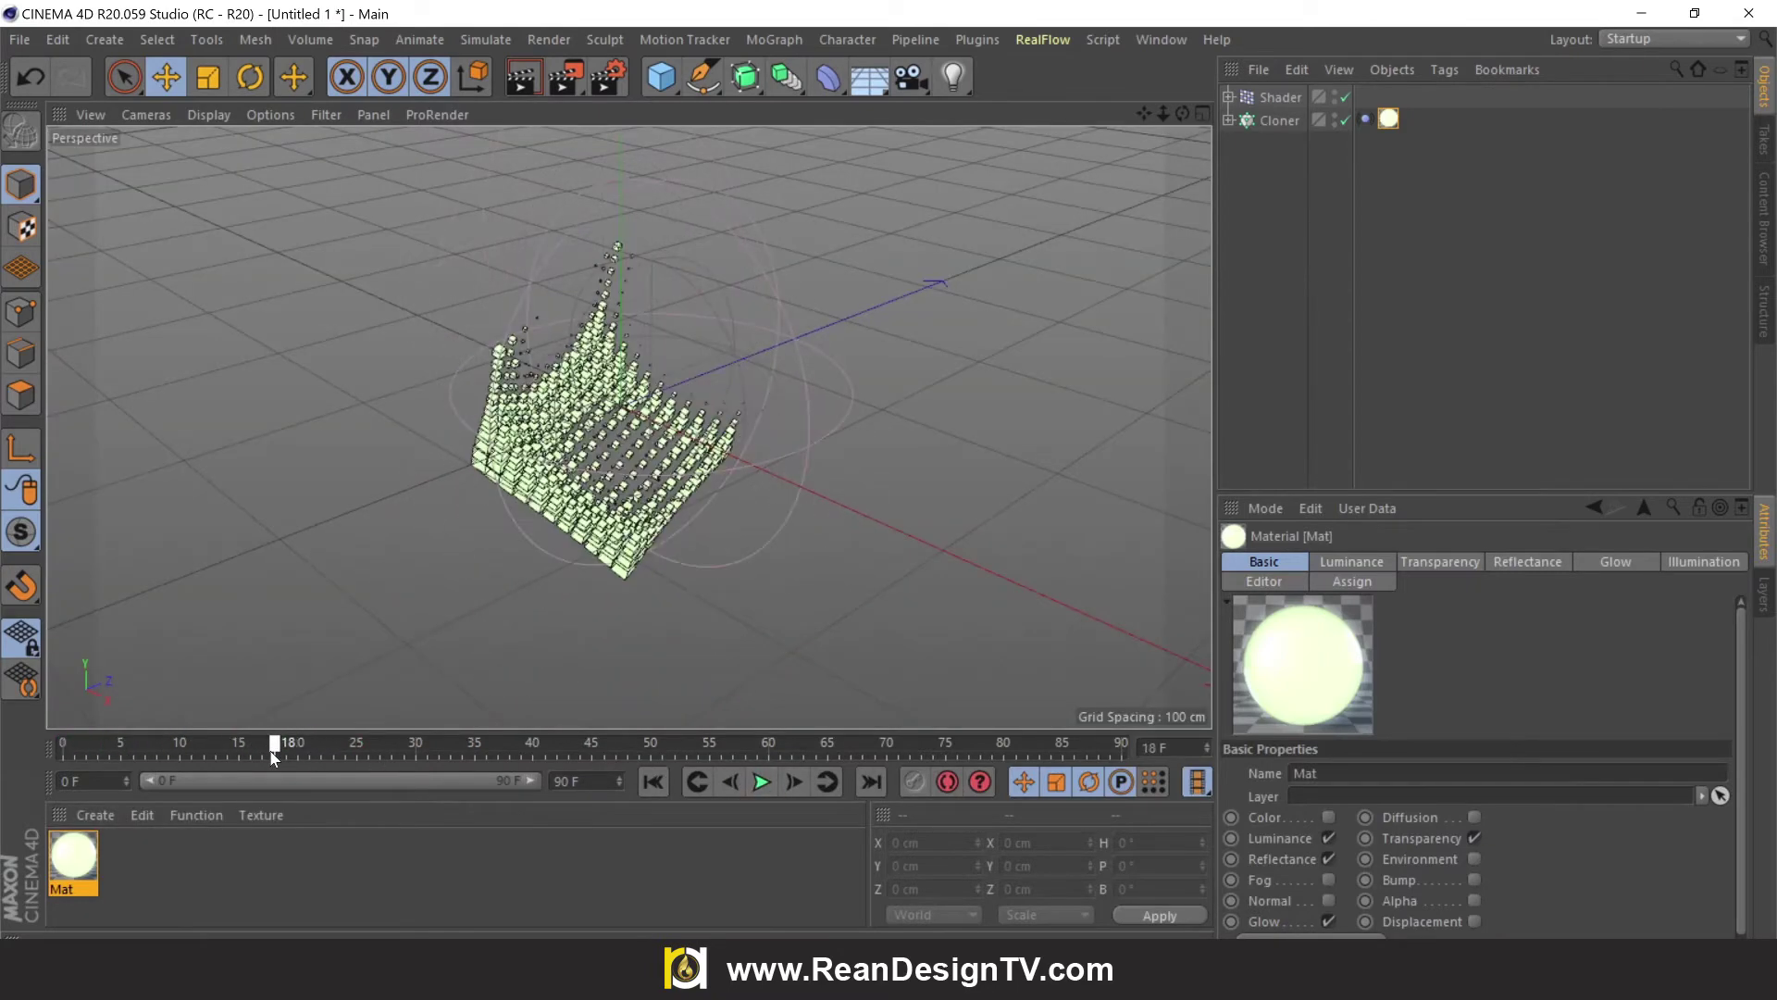
click(530, 81)
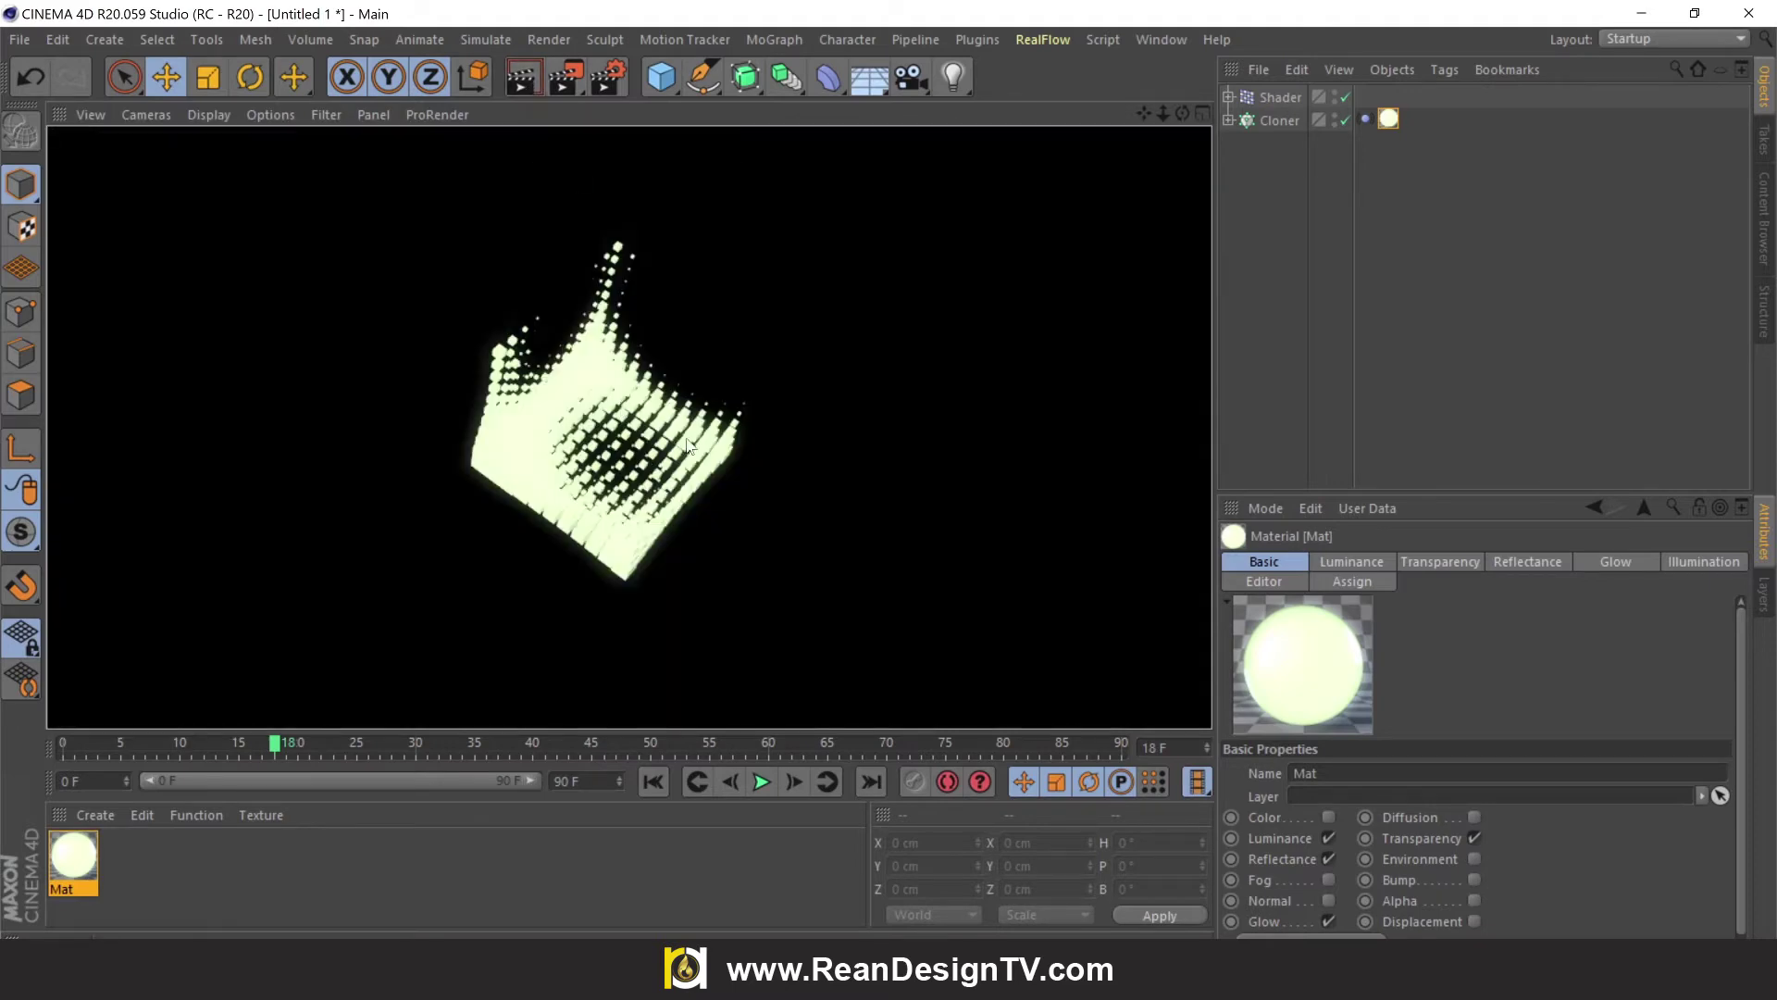
click(798, 430)
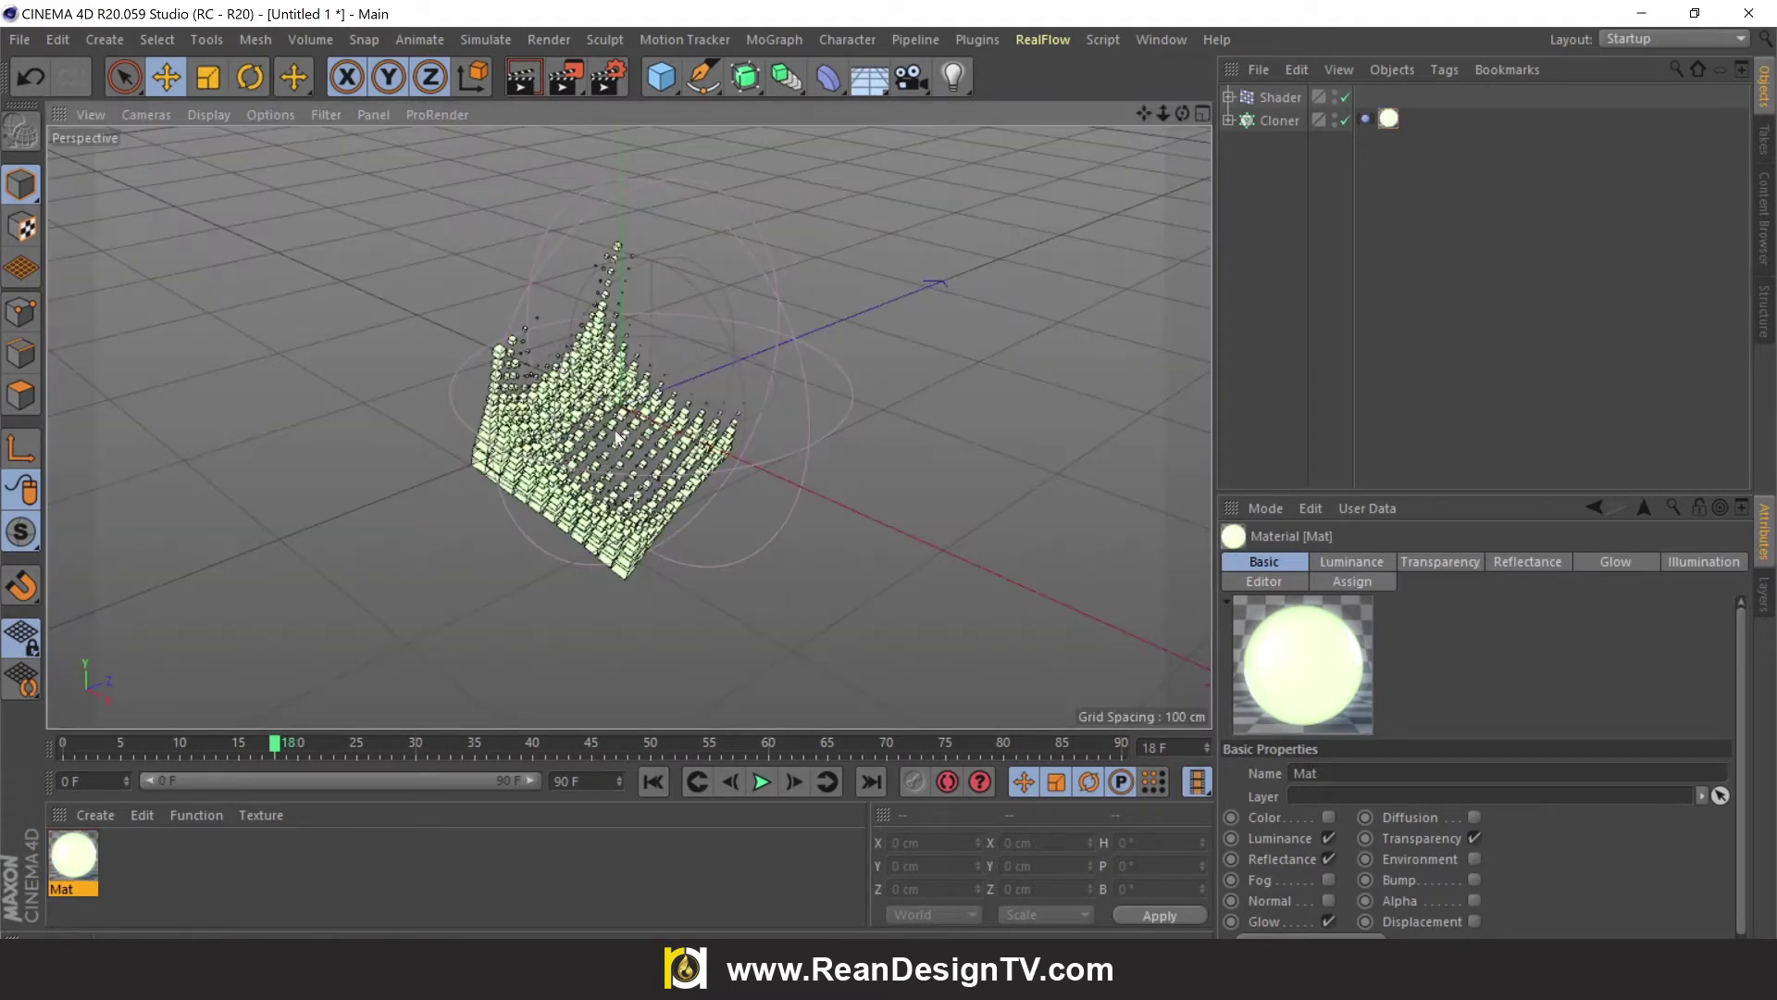
Add a Glow render effect with 2% size and 31% intensity, then test-render the view.
click(611, 79)
click(675, 479)
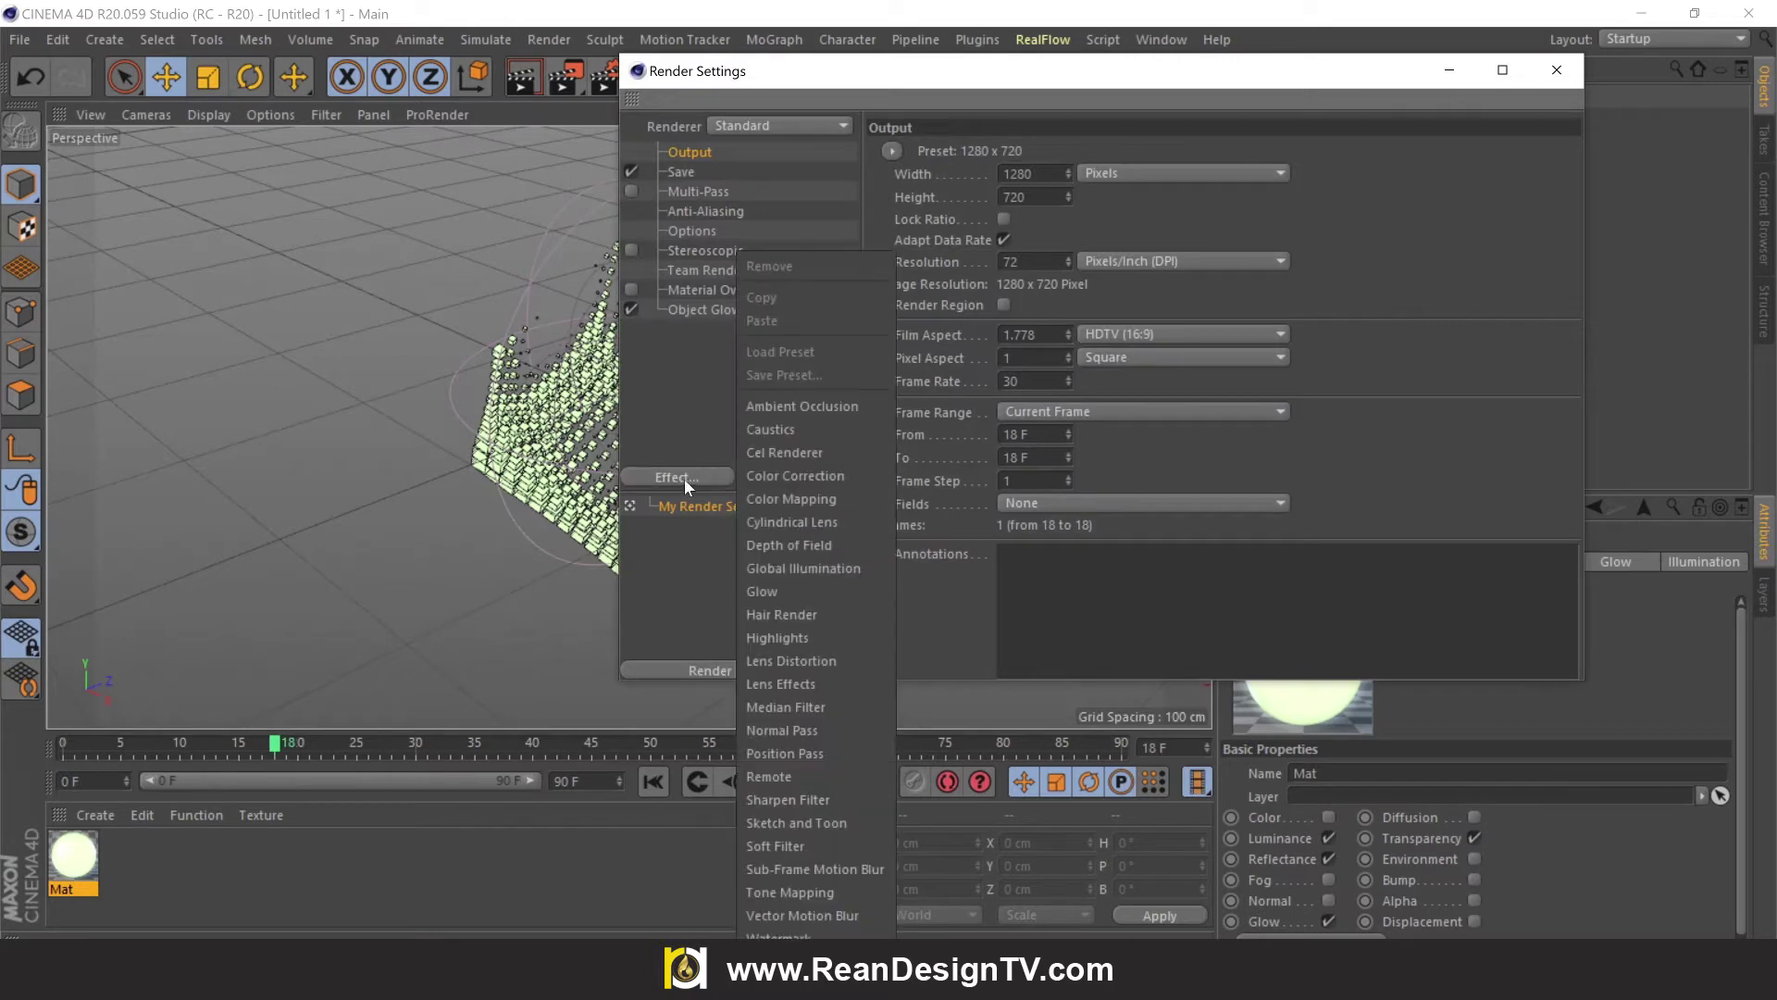
click(767, 597)
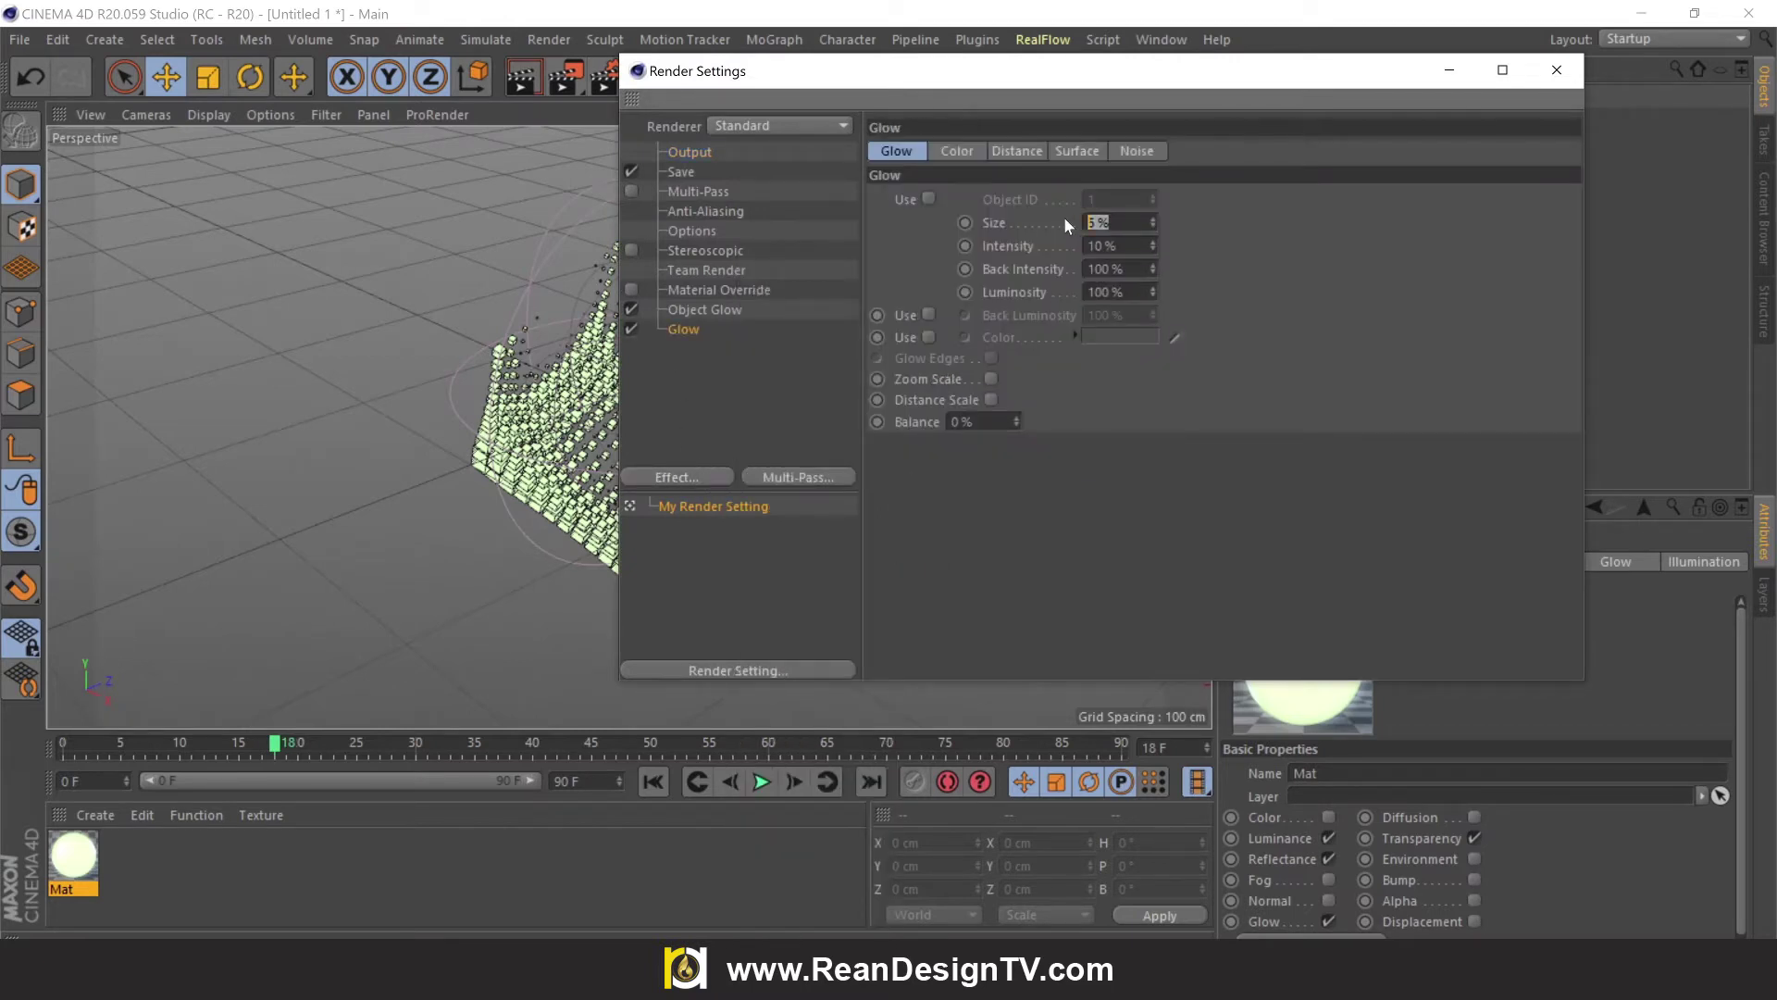
text(2)
key(Tab)
text(31)
key(shift+Tab)
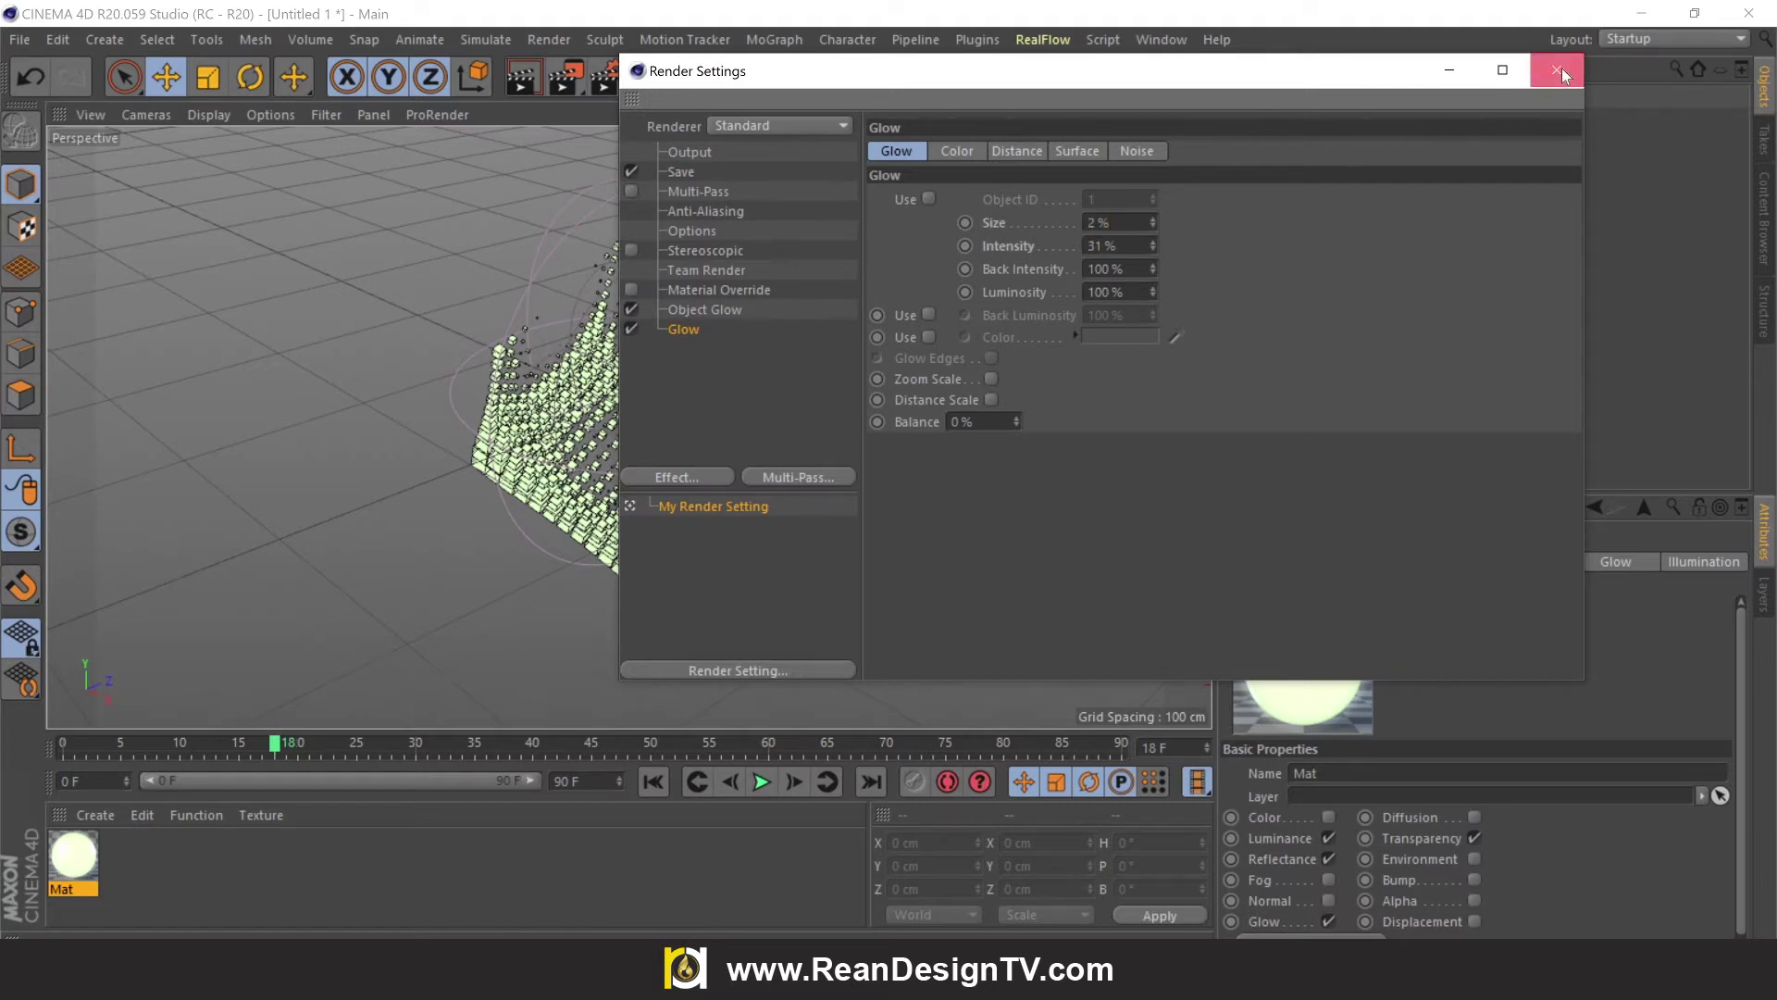
click(1556, 69)
click(533, 90)
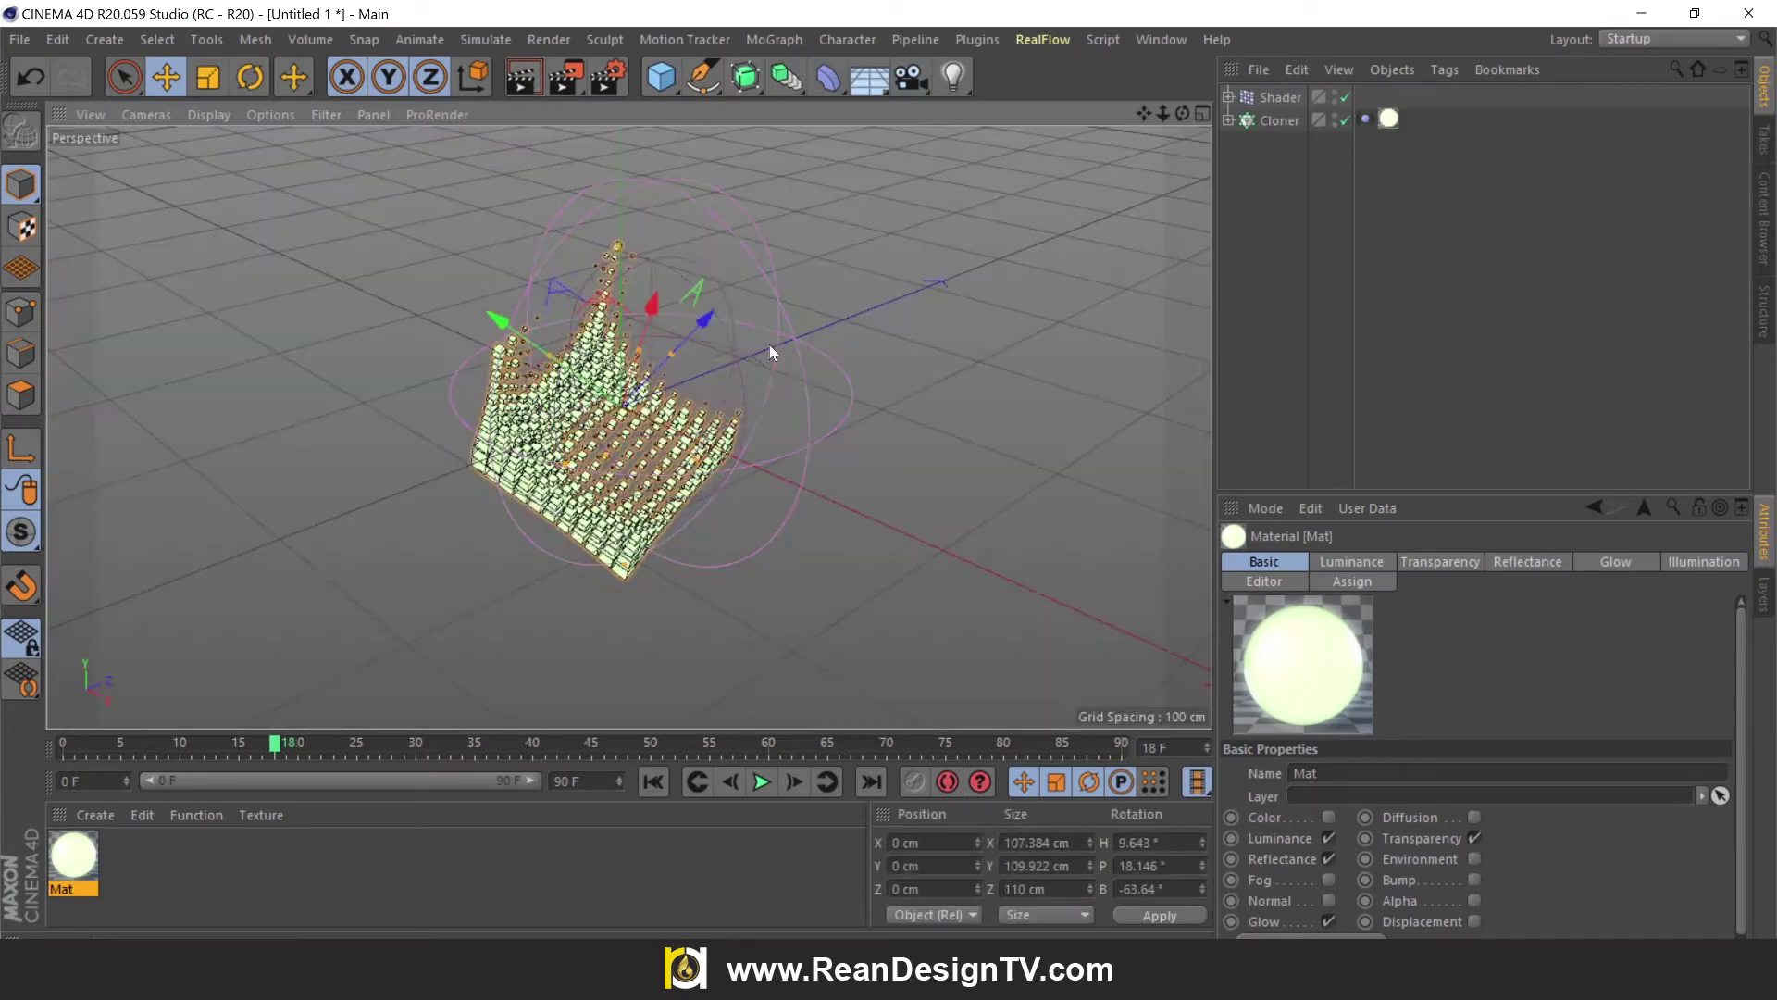
Select the Spherical Field, play the animation to frame 64, rewind to 0, and reopen Mat.
click(769, 344)
click(654, 782)
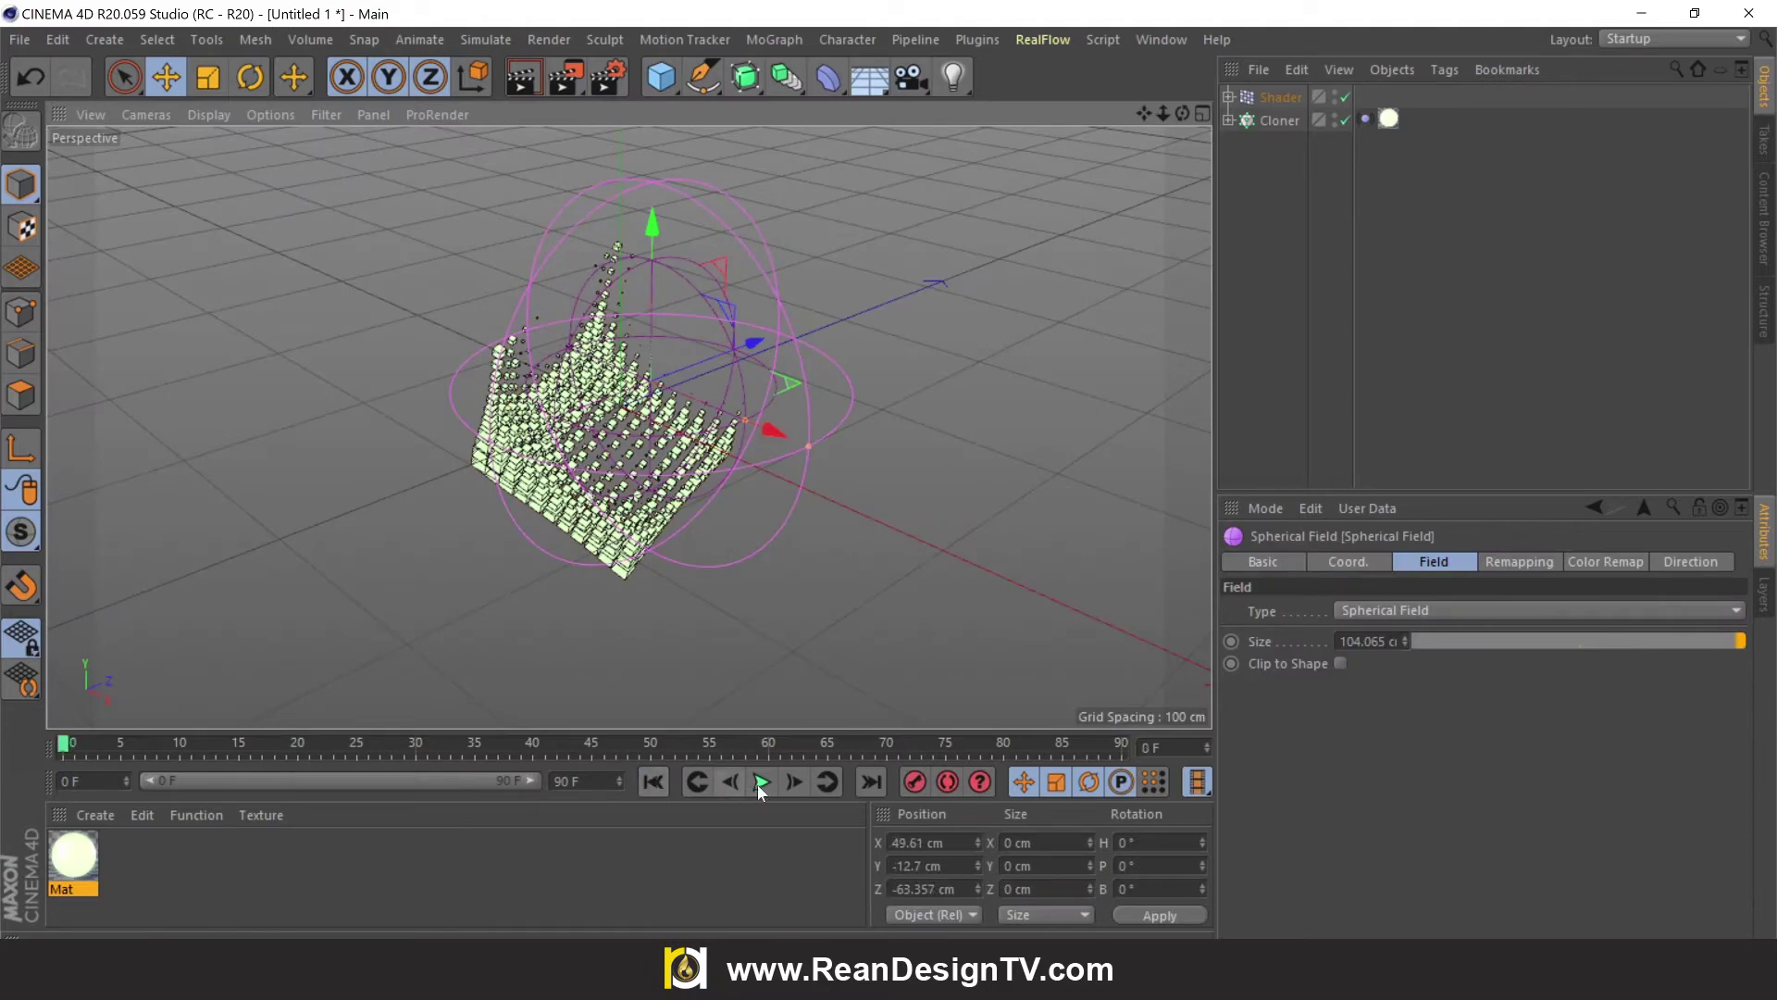
click(762, 782)
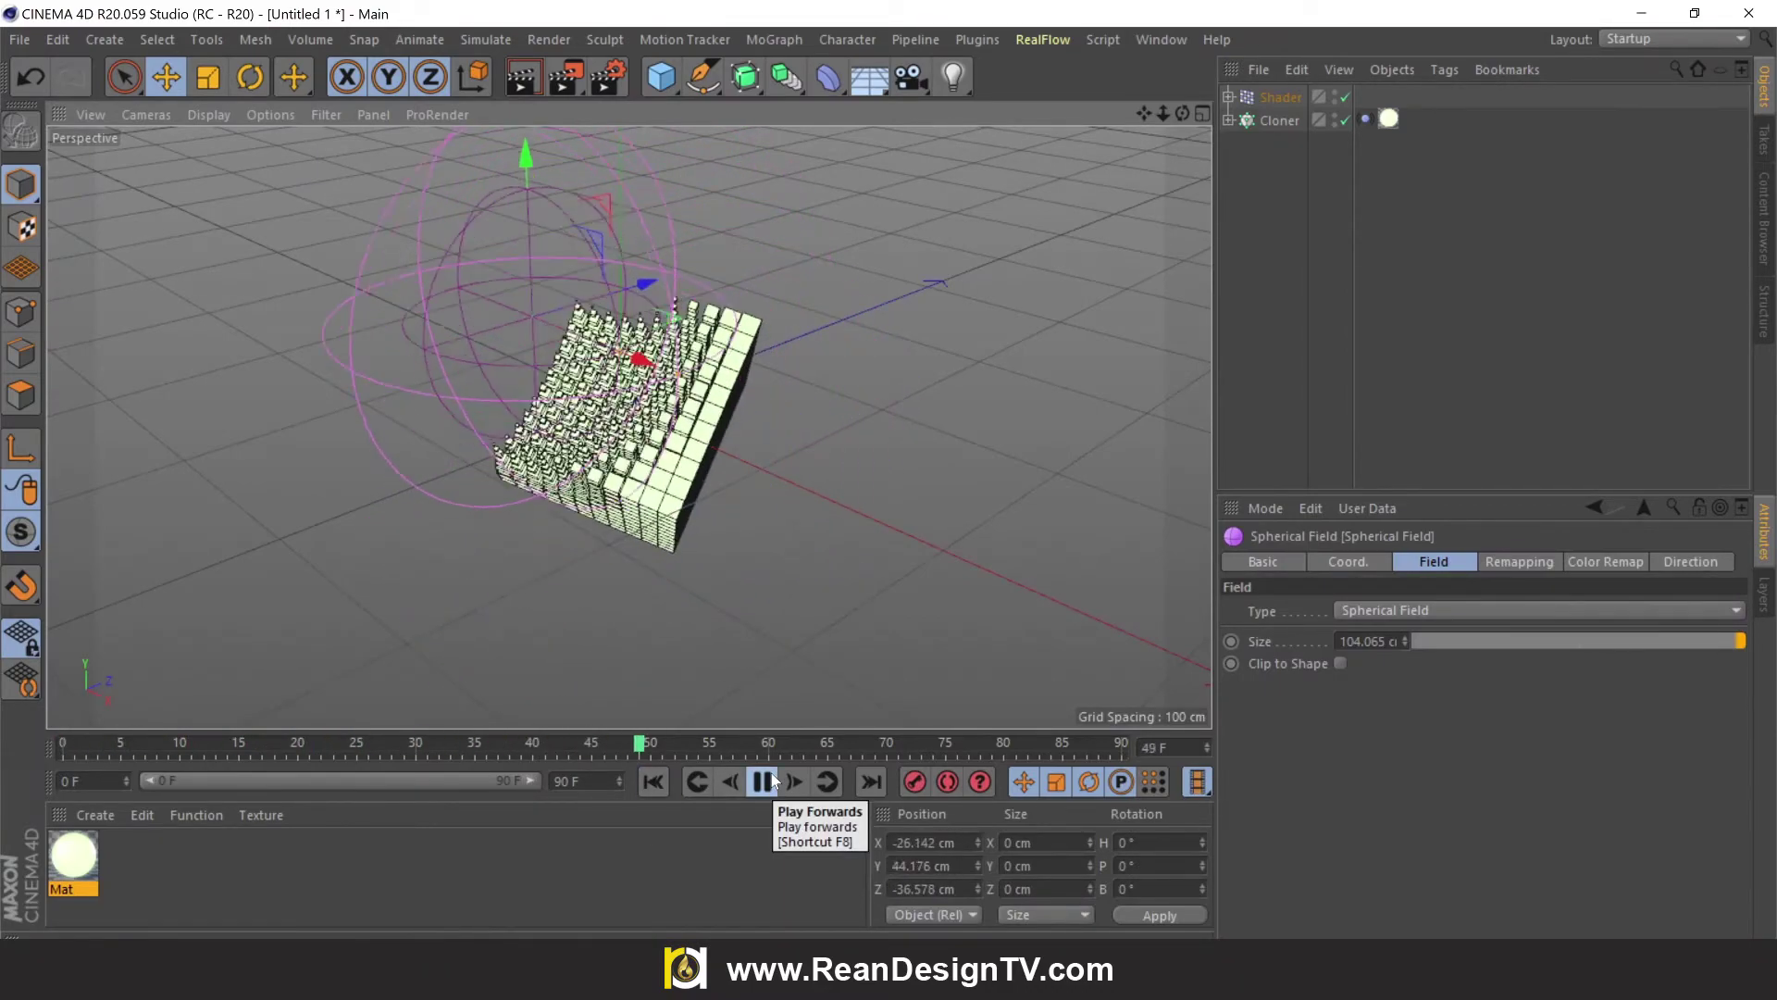
click(765, 782)
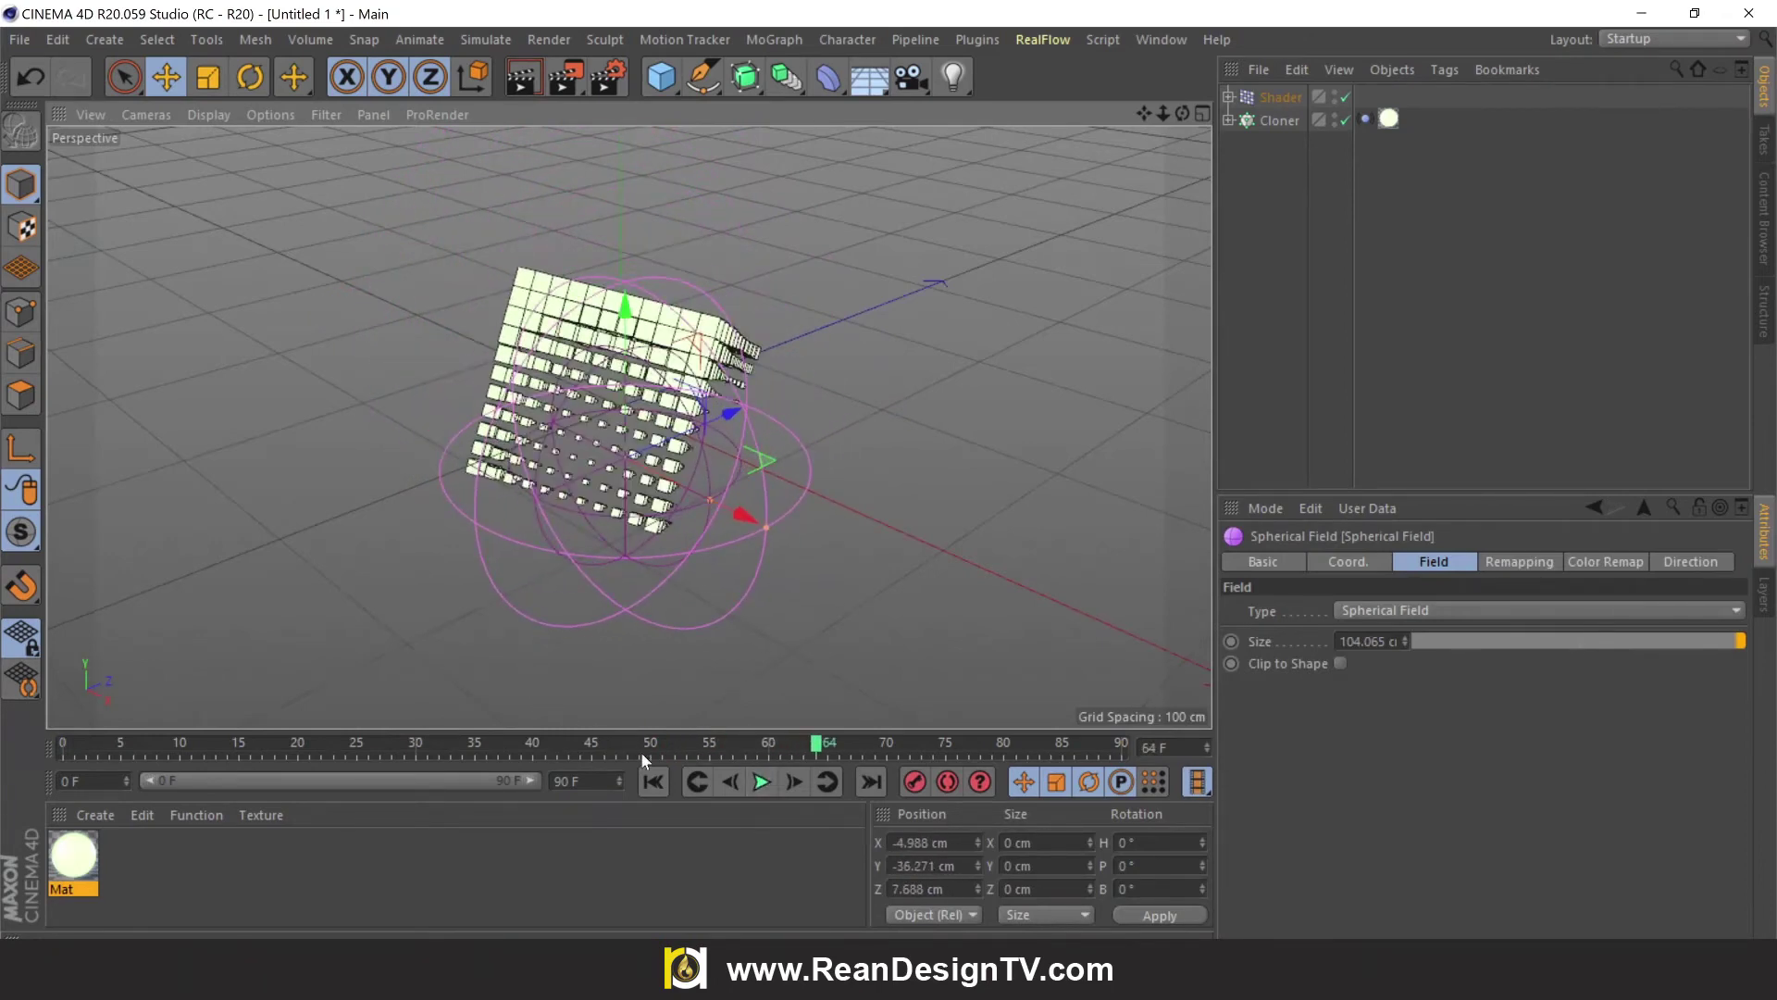
click(654, 782)
double_click(83, 861)
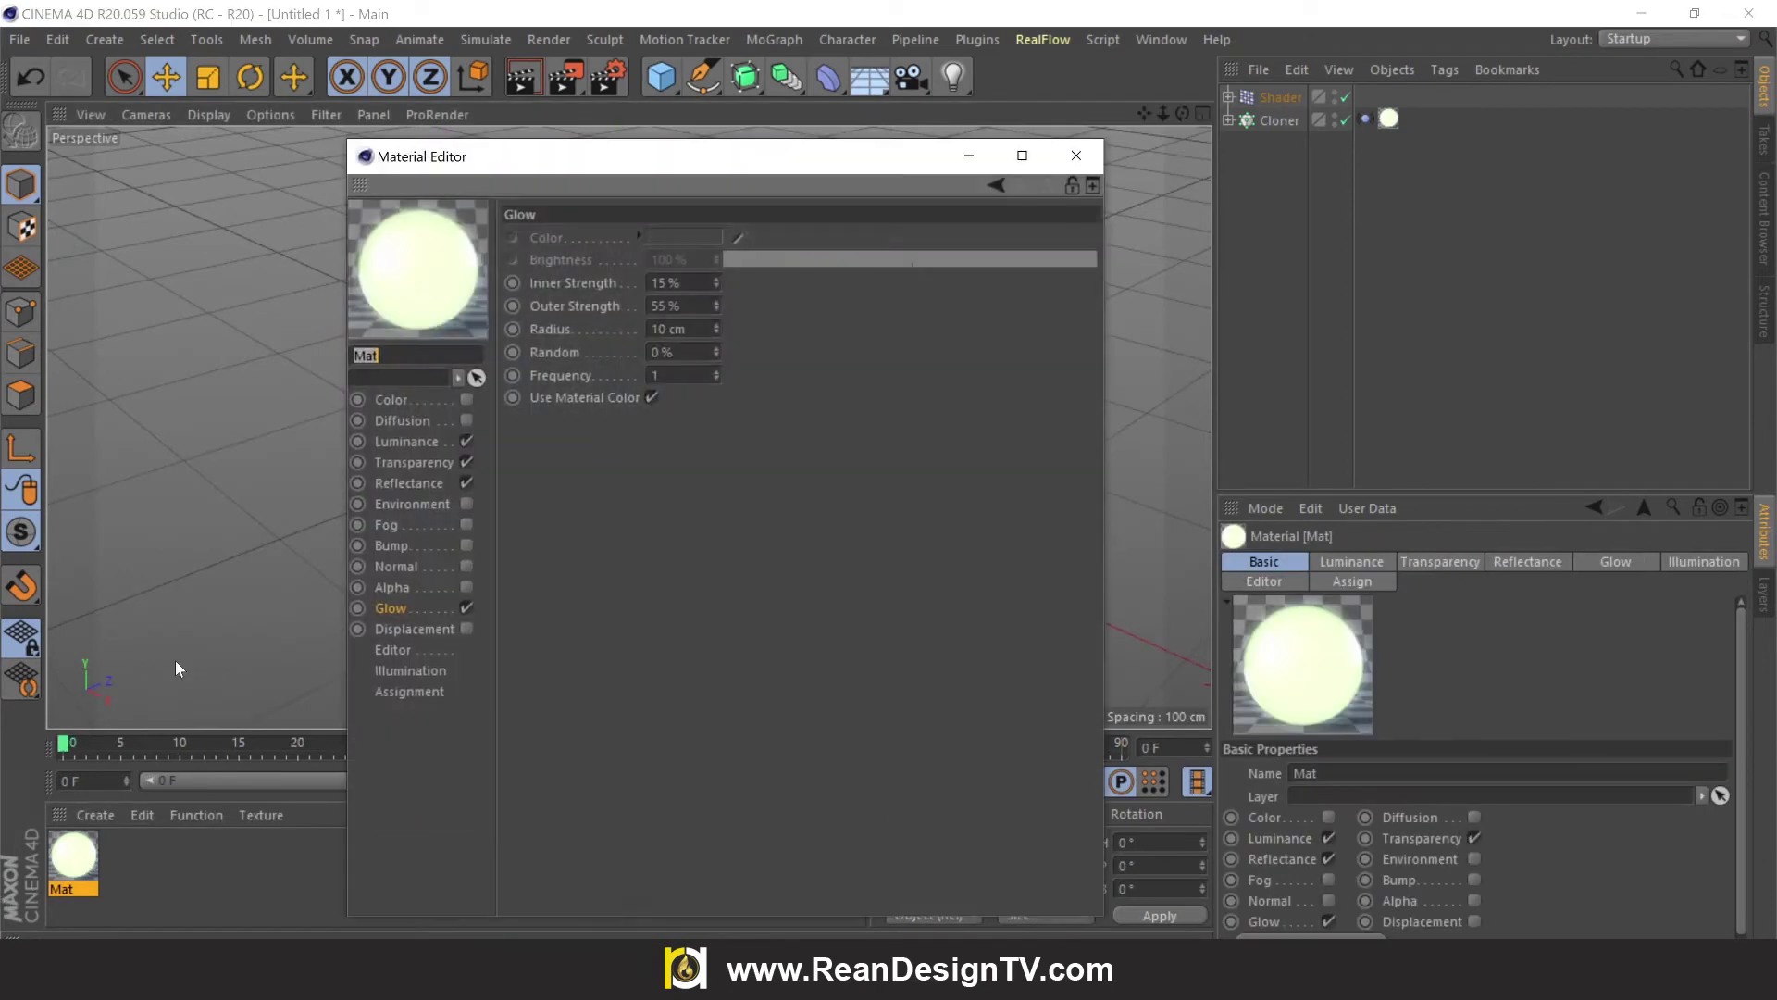
Tint the transparency colour green (S 61%, V 95%) and the absorption colour a saturated green.
click(417, 444)
click(420, 461)
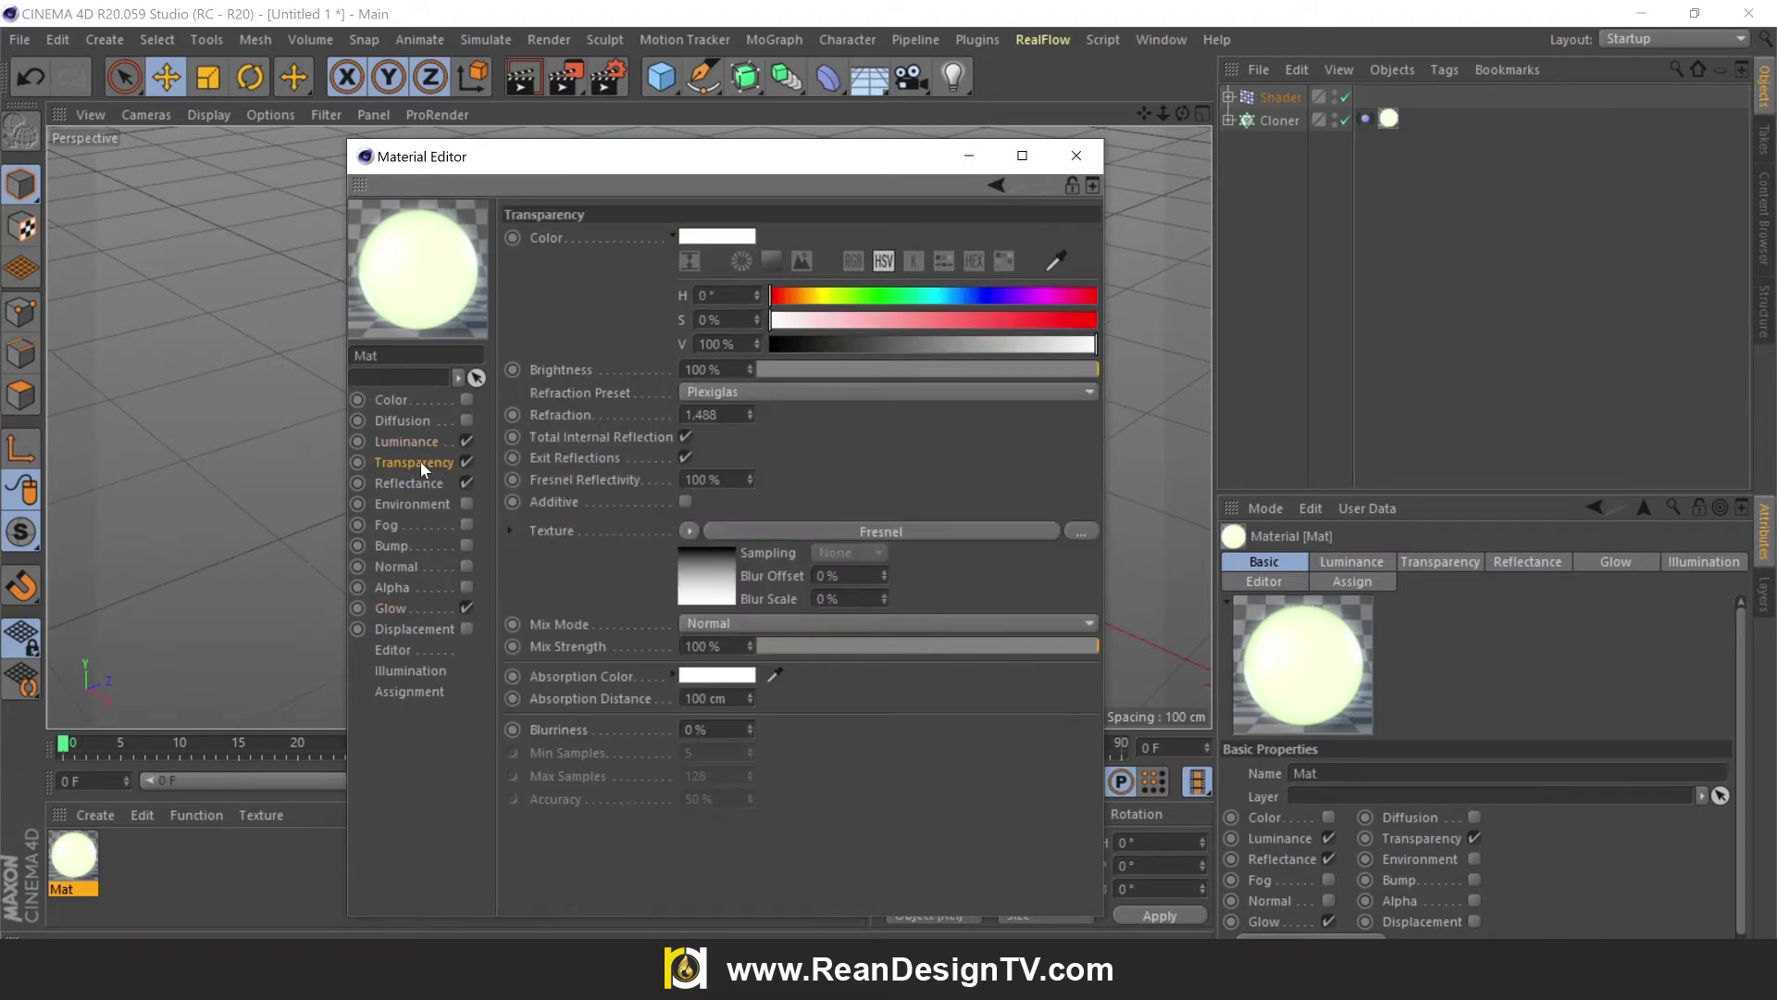
click(850, 295)
click(970, 319)
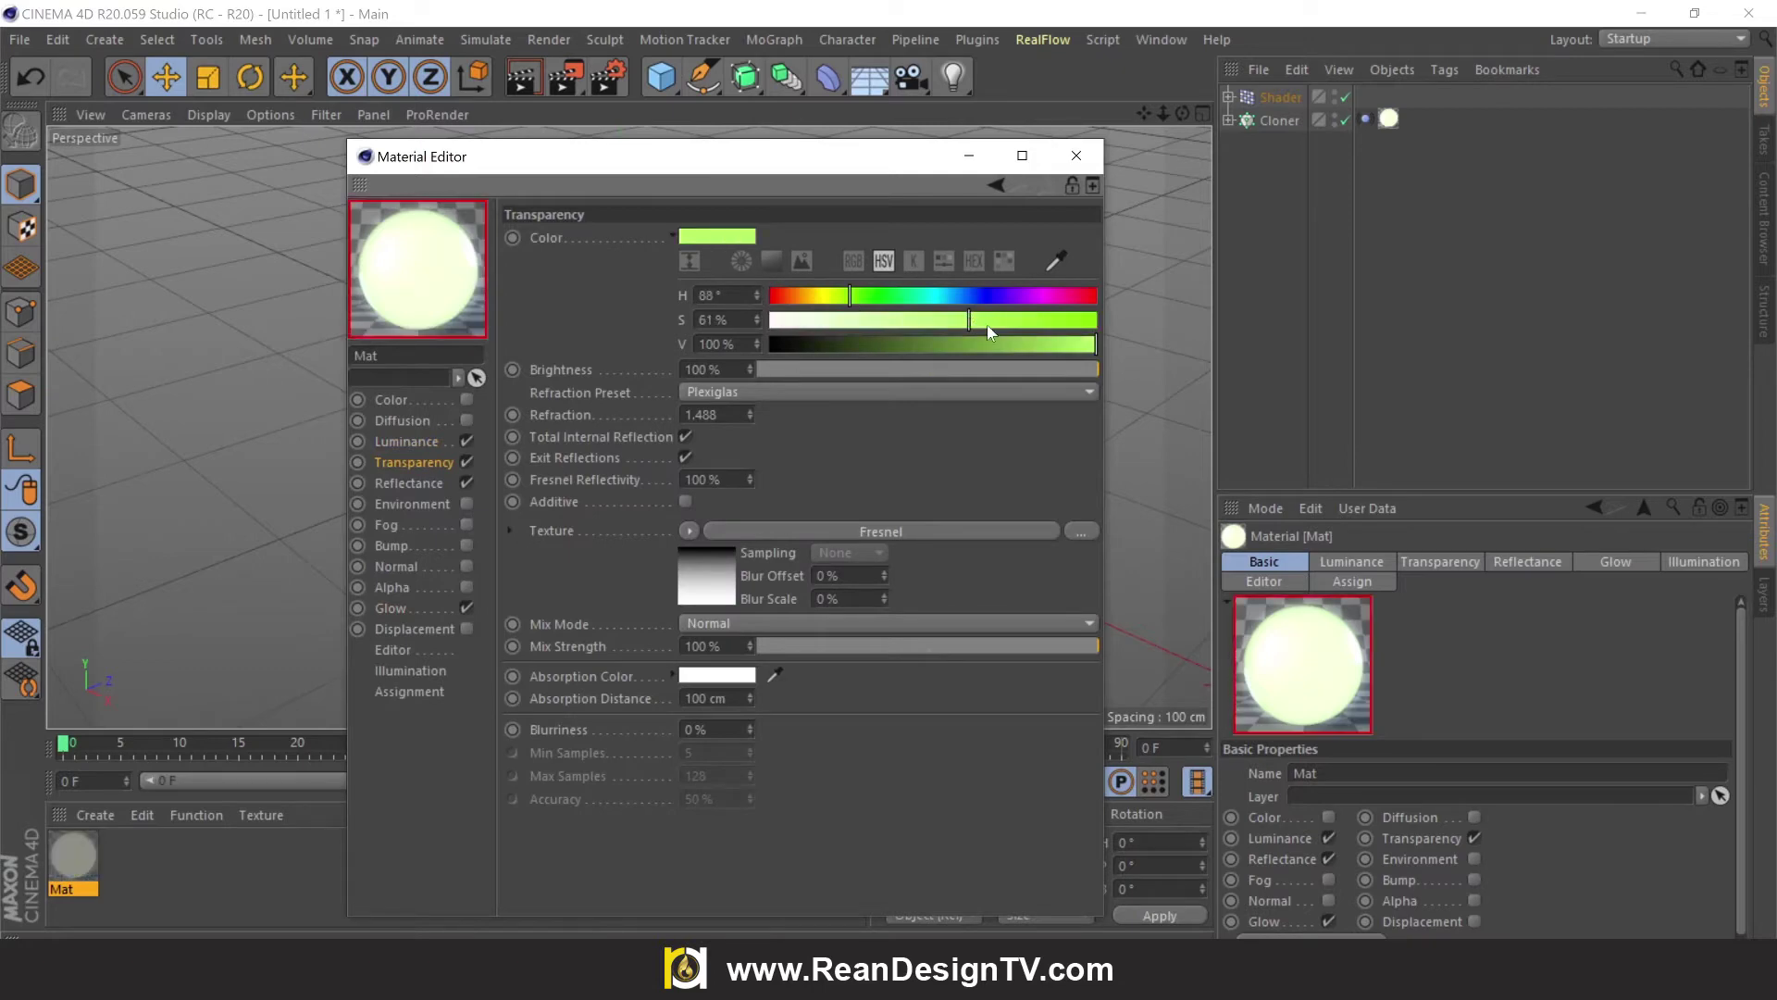
click(1079, 344)
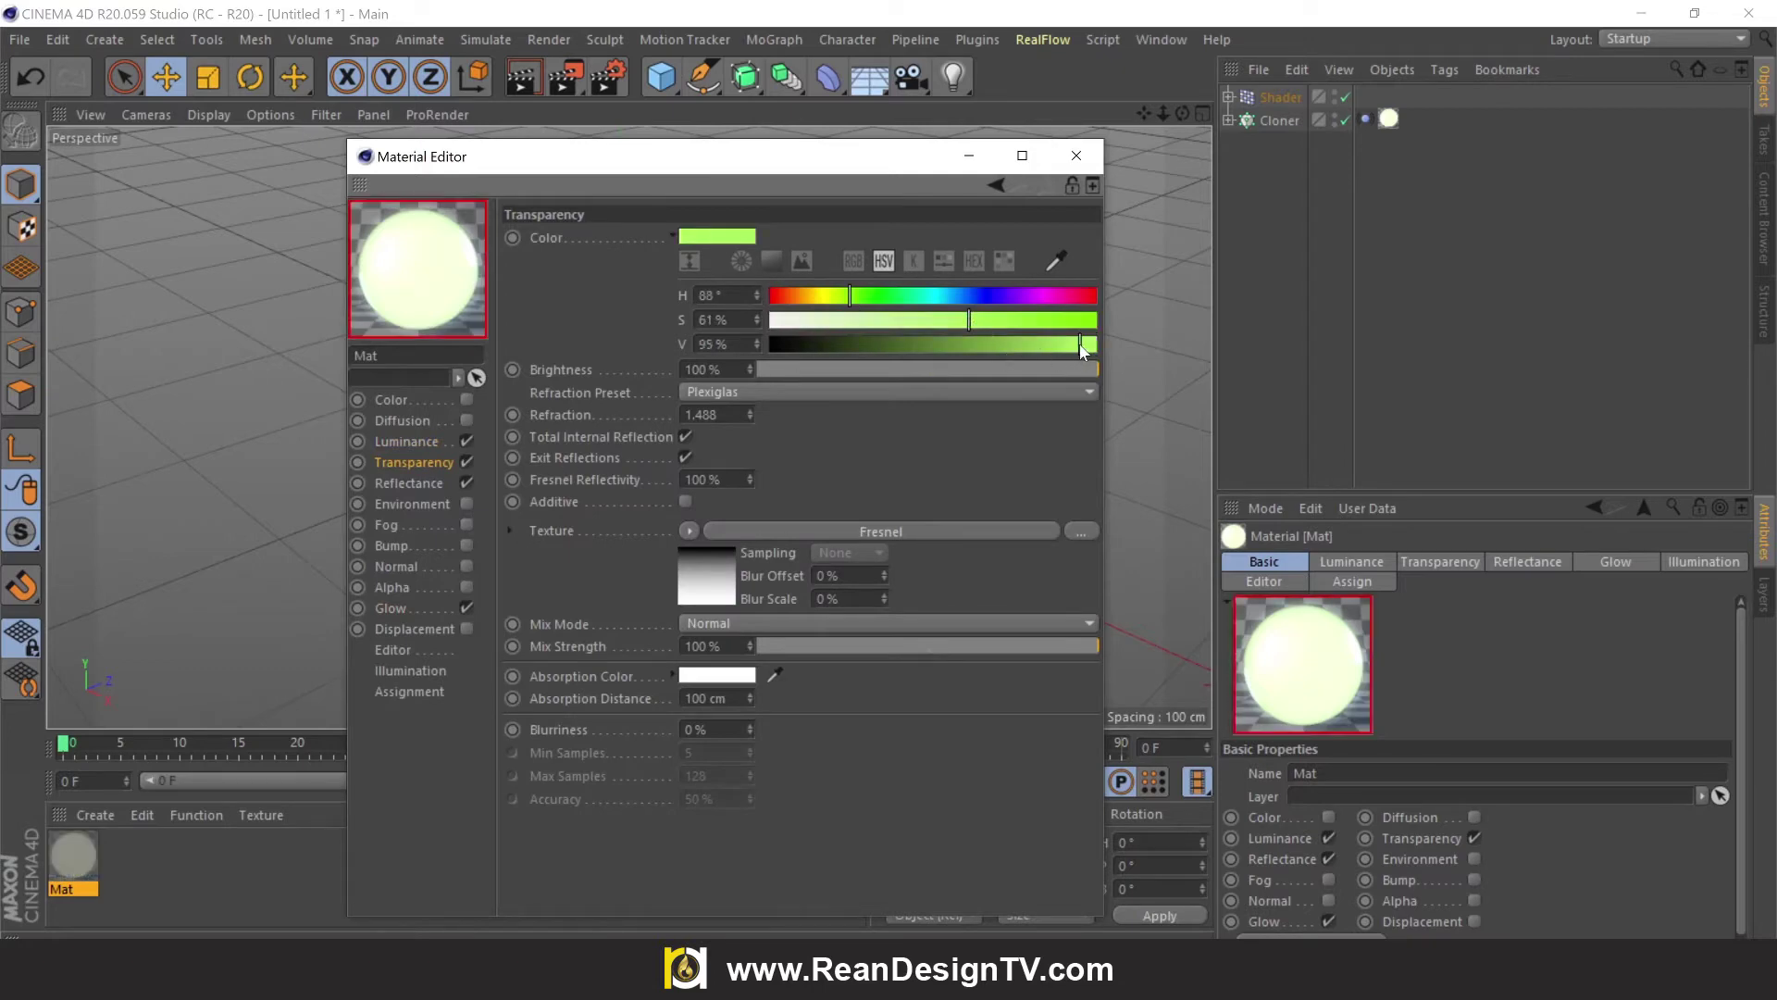
click(714, 676)
click(660, 673)
drag(713, 699, 824, 697)
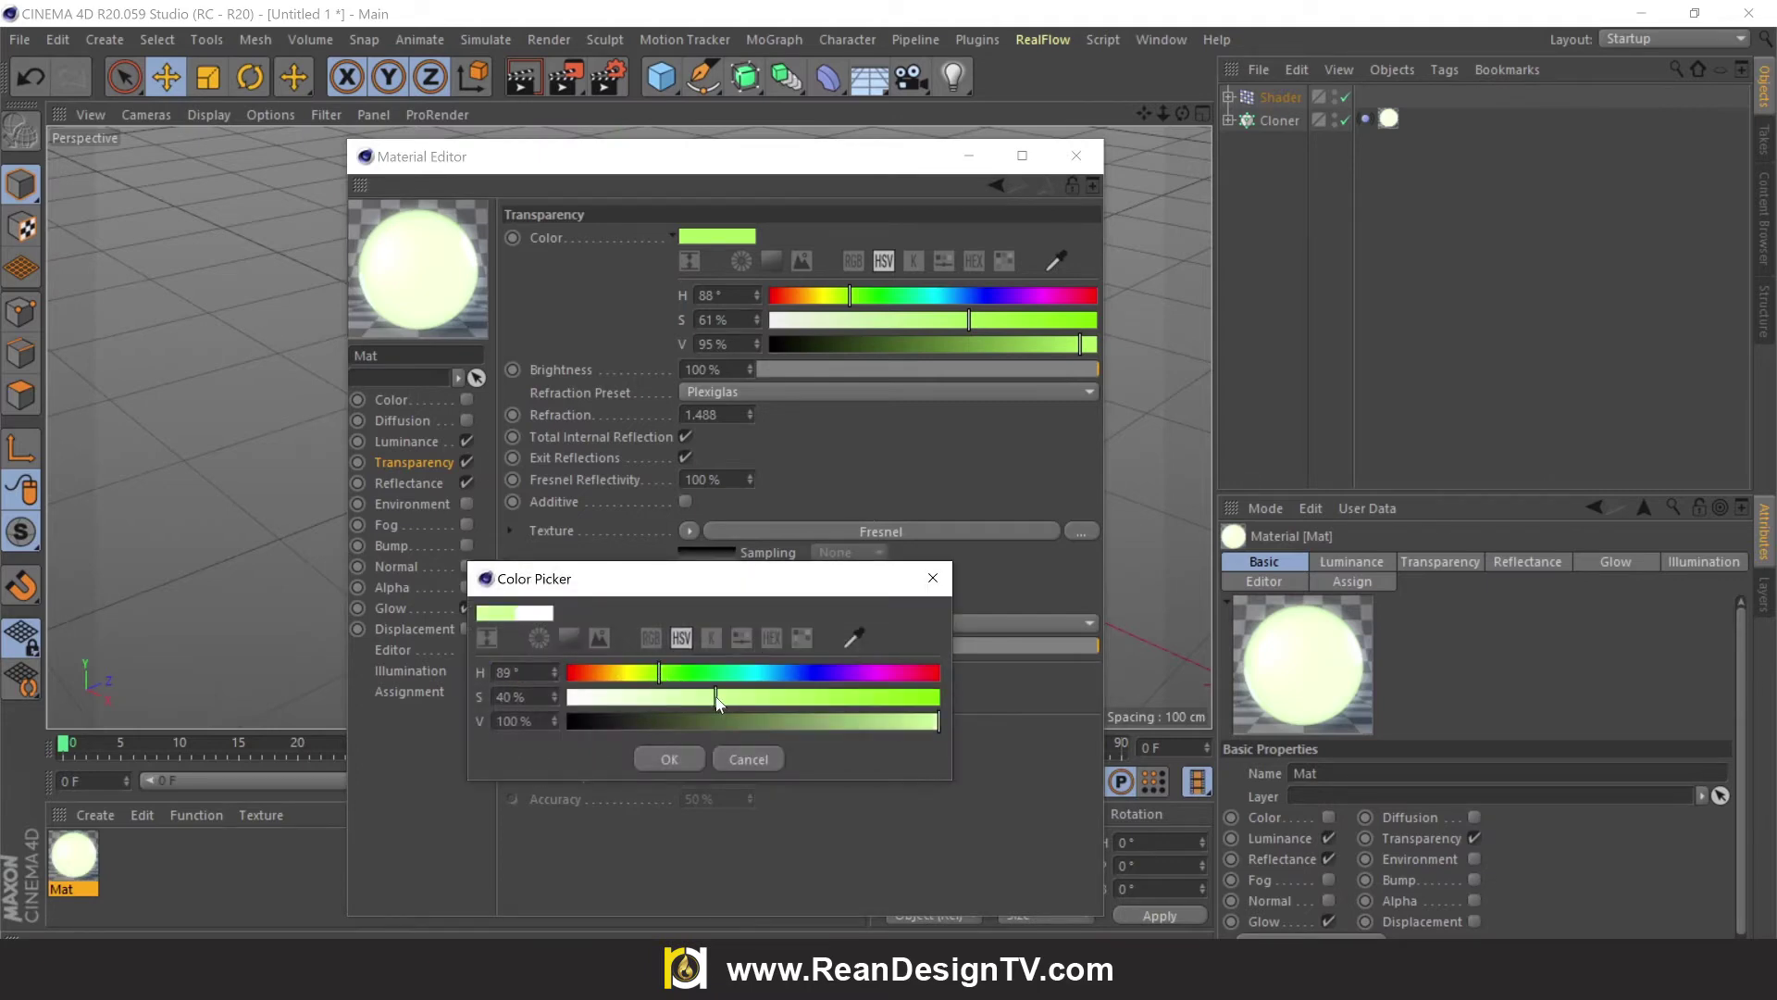
click(671, 759)
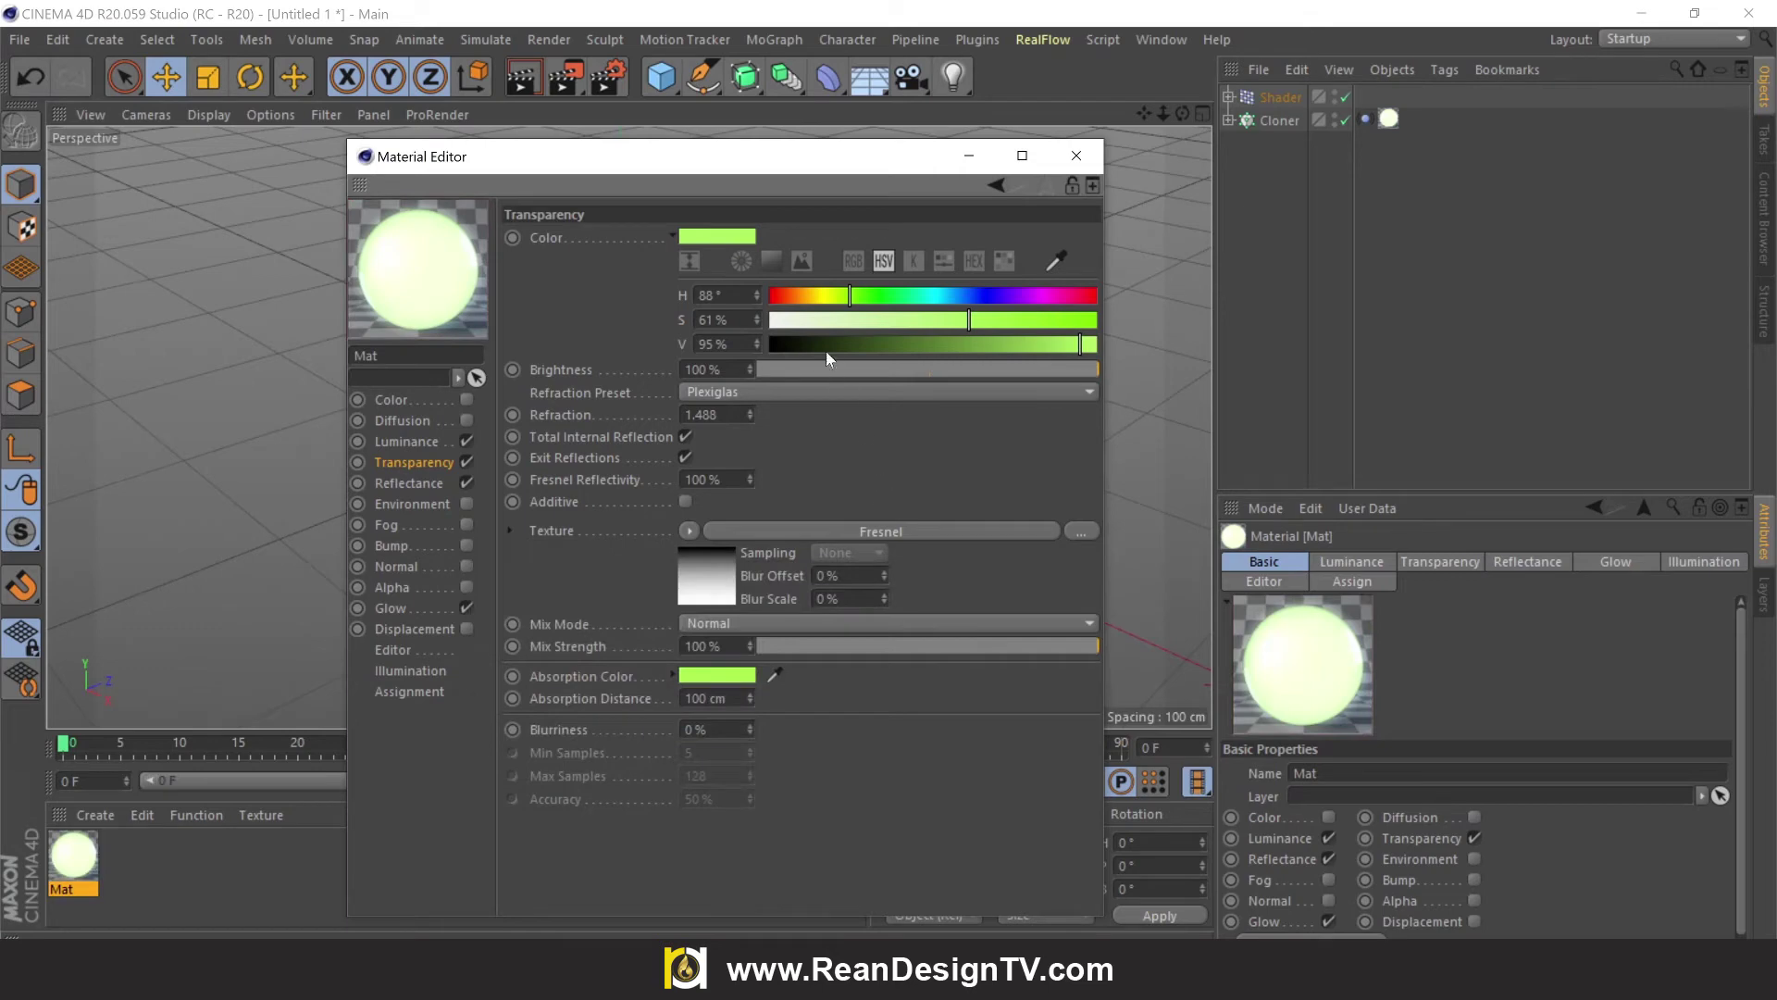
Make the luminance colour a more saturated green and review the Glow, Transparency and Reflectance channels.
click(413, 441)
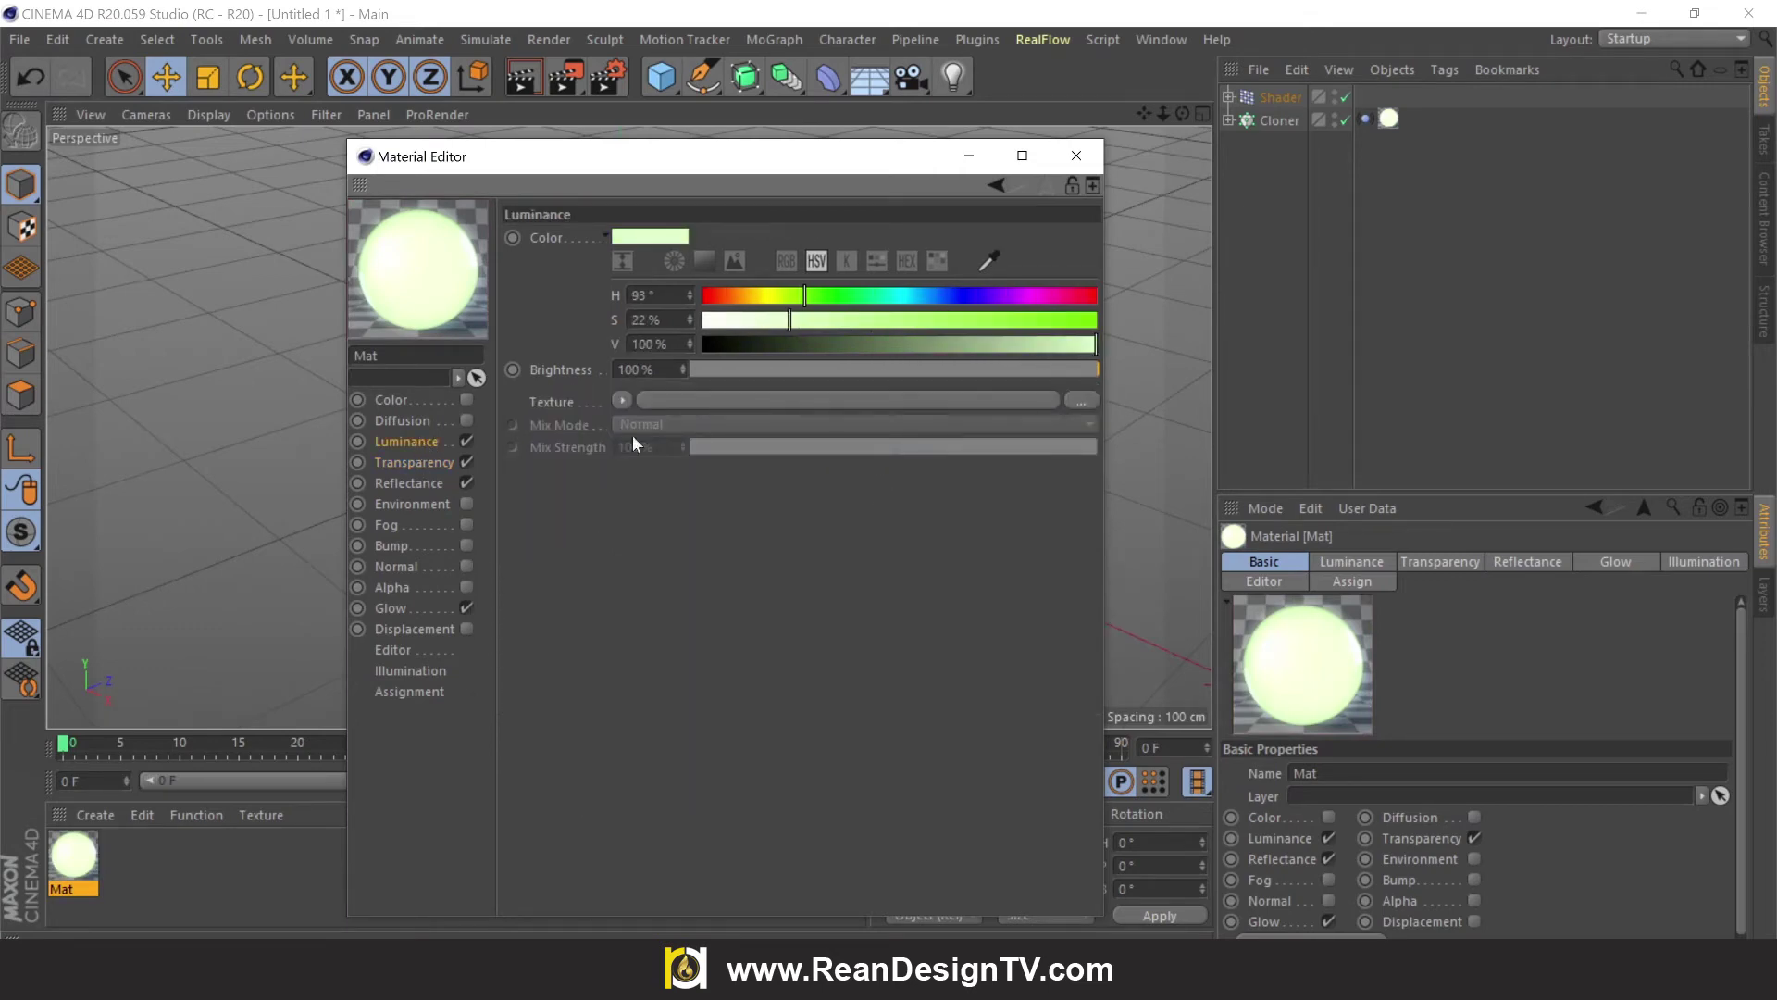
click(842, 320)
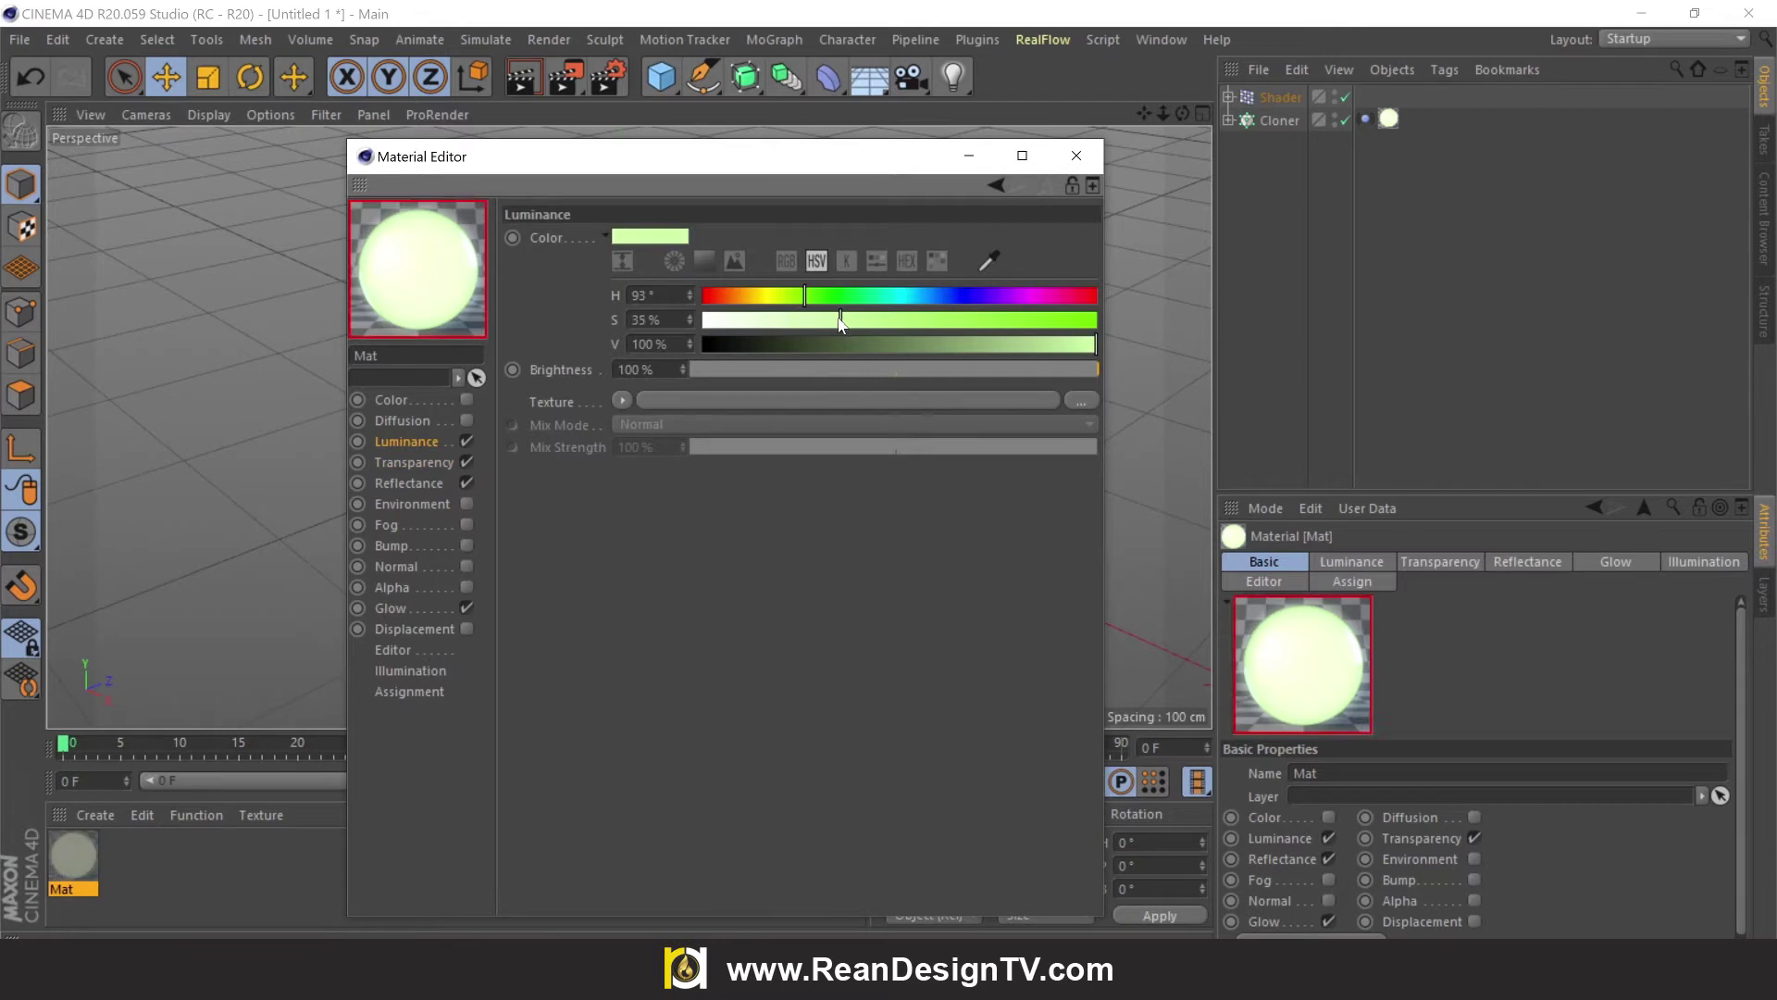
click(400, 609)
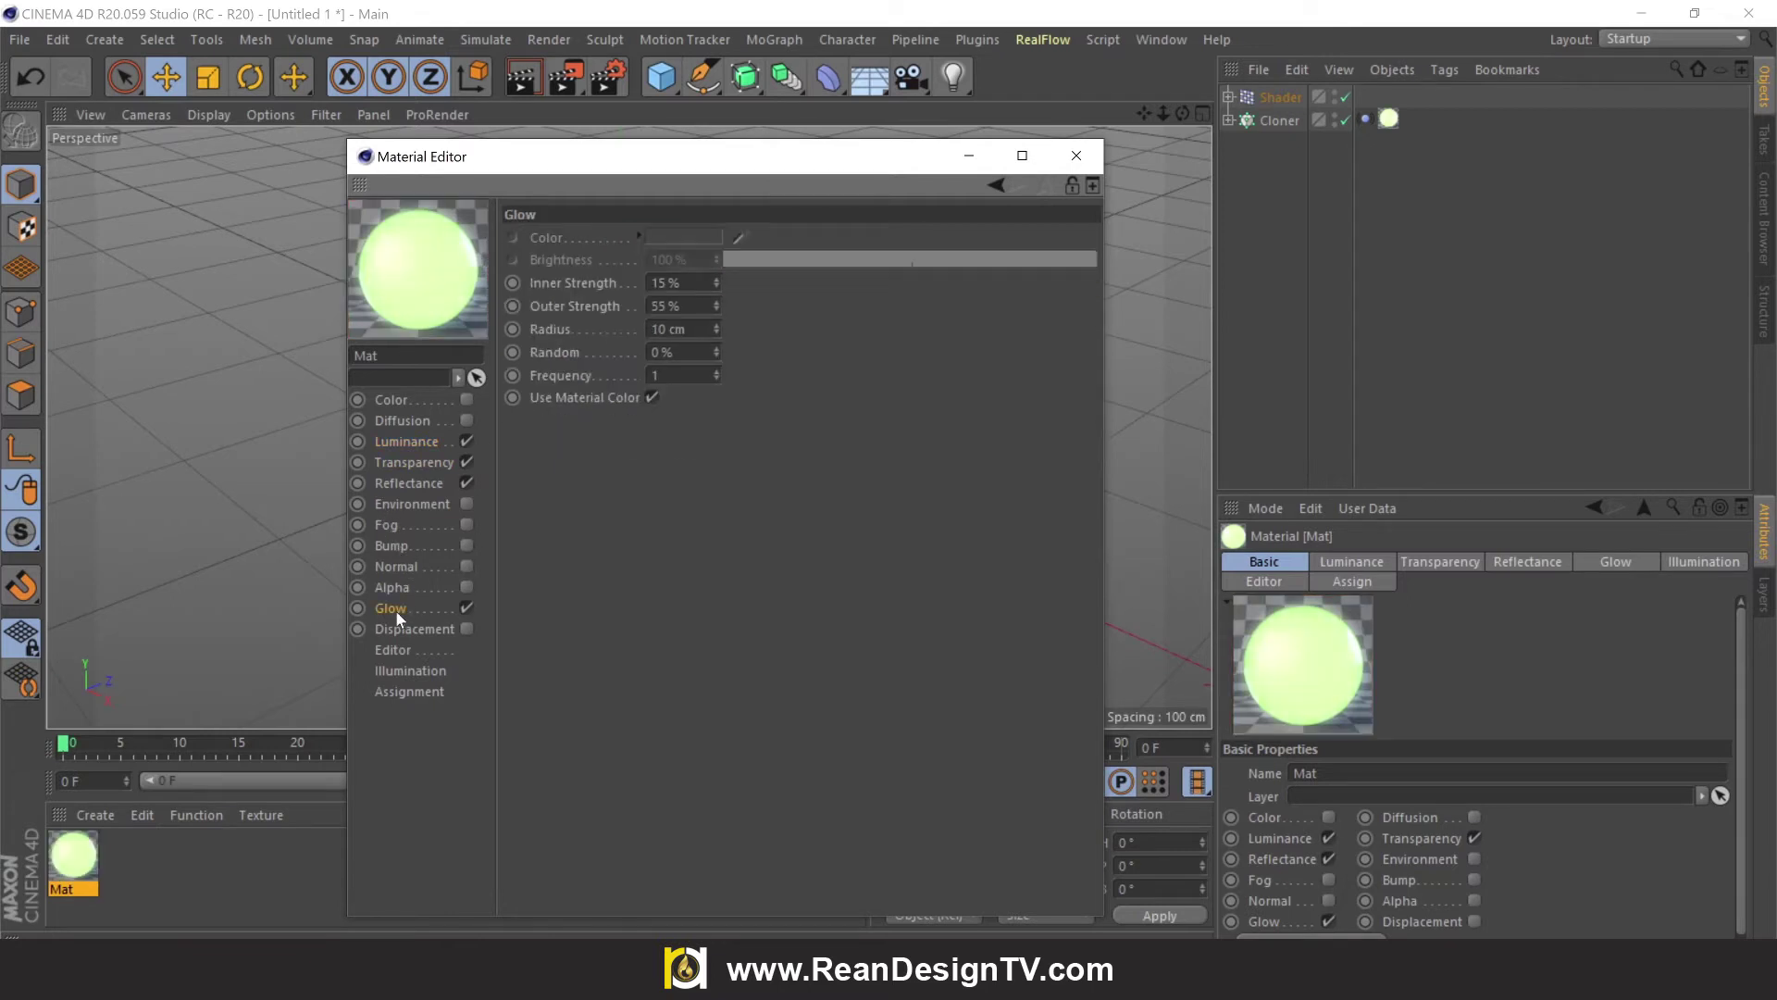
click(413, 443)
click(422, 464)
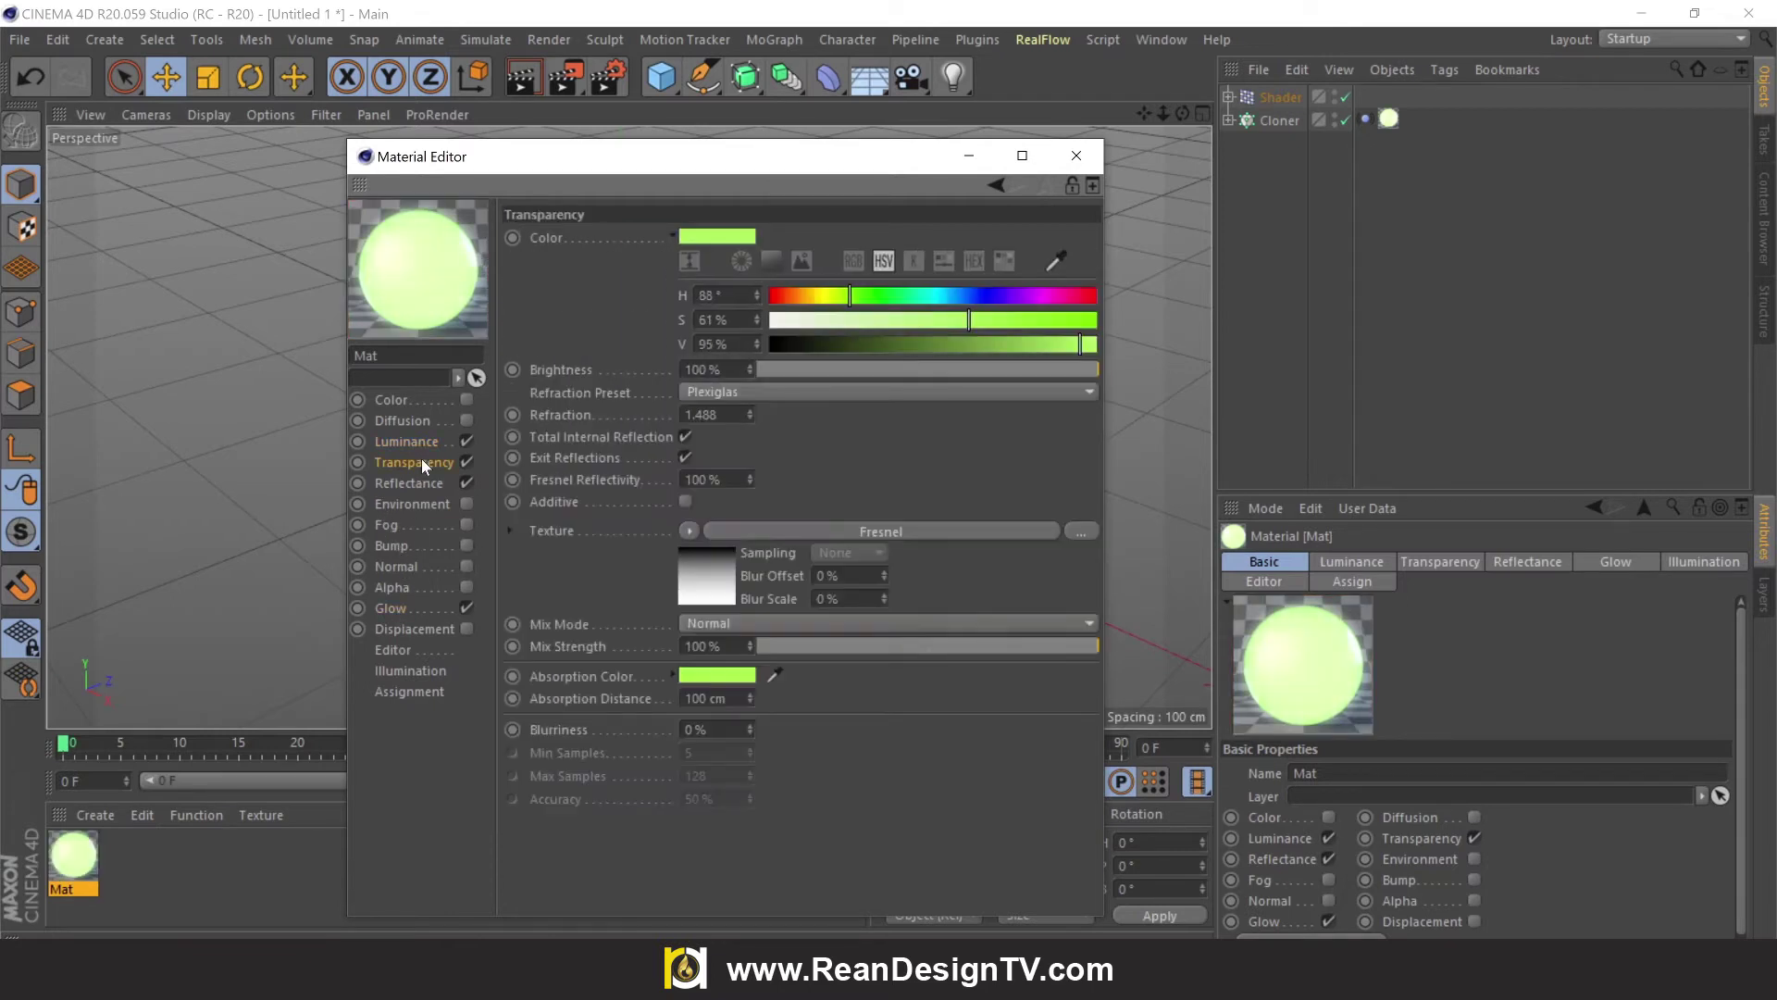
click(426, 482)
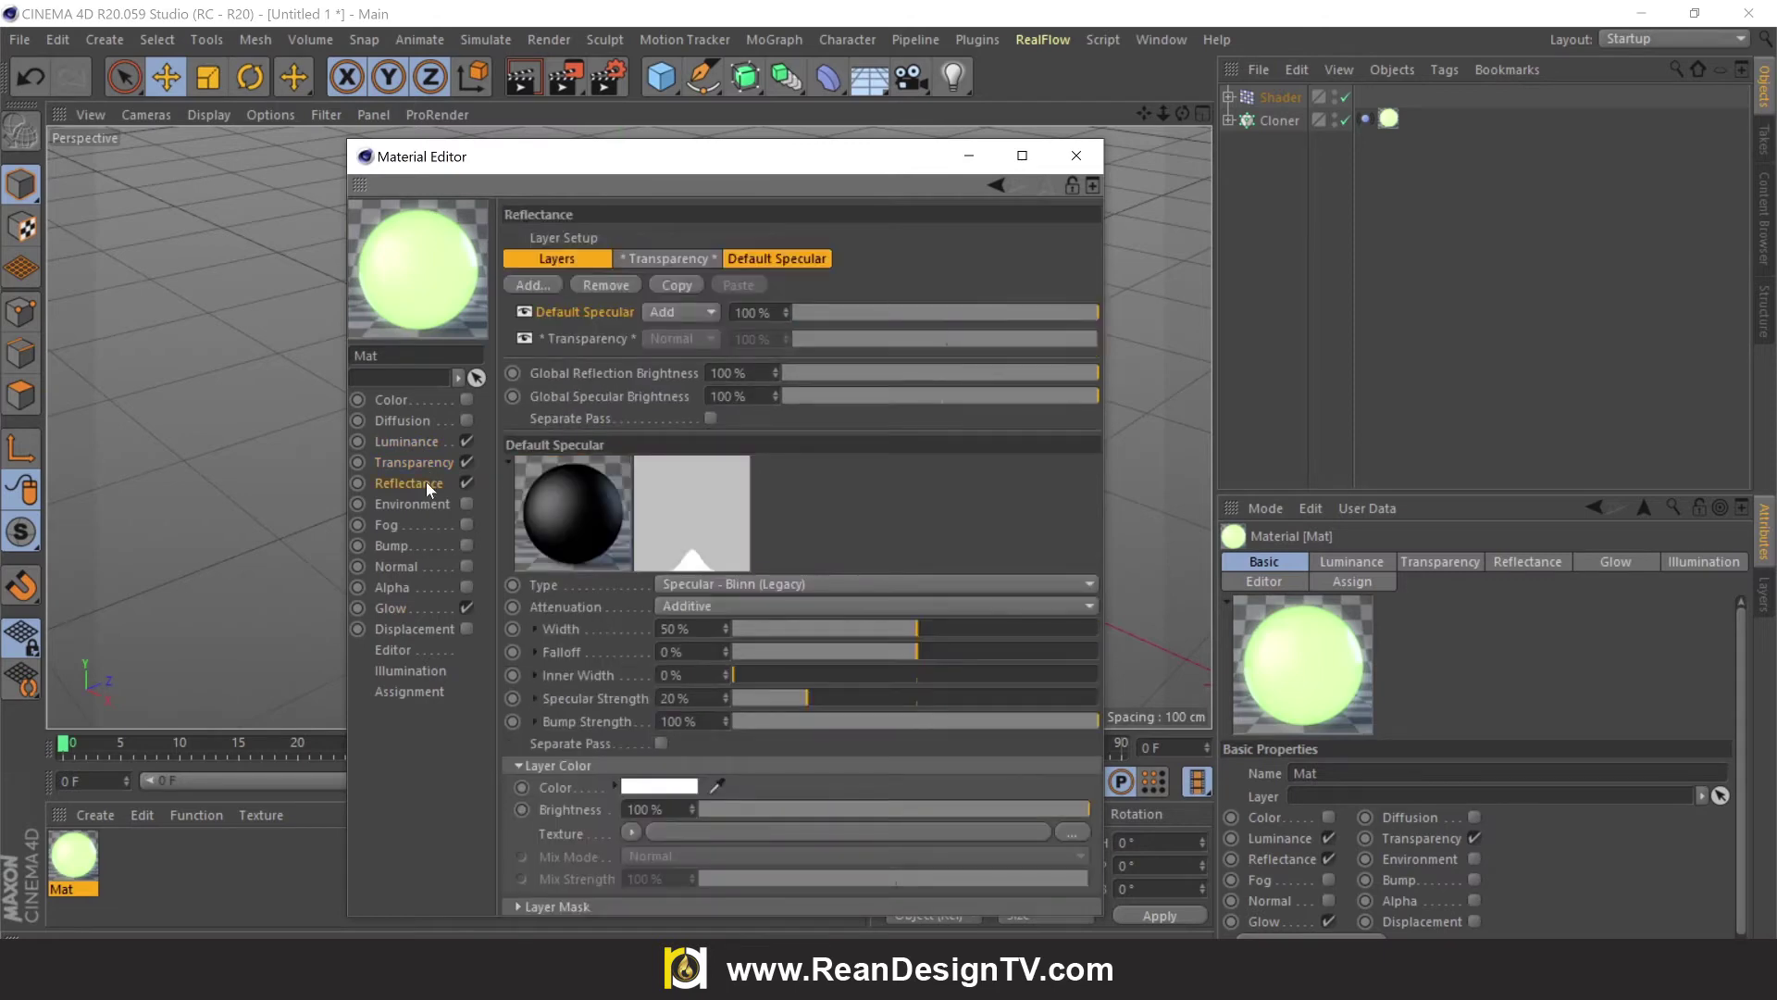
Set the specular layer colour to pale green (H 116°, S 27%, V 96%) and close the editor.
click(648, 786)
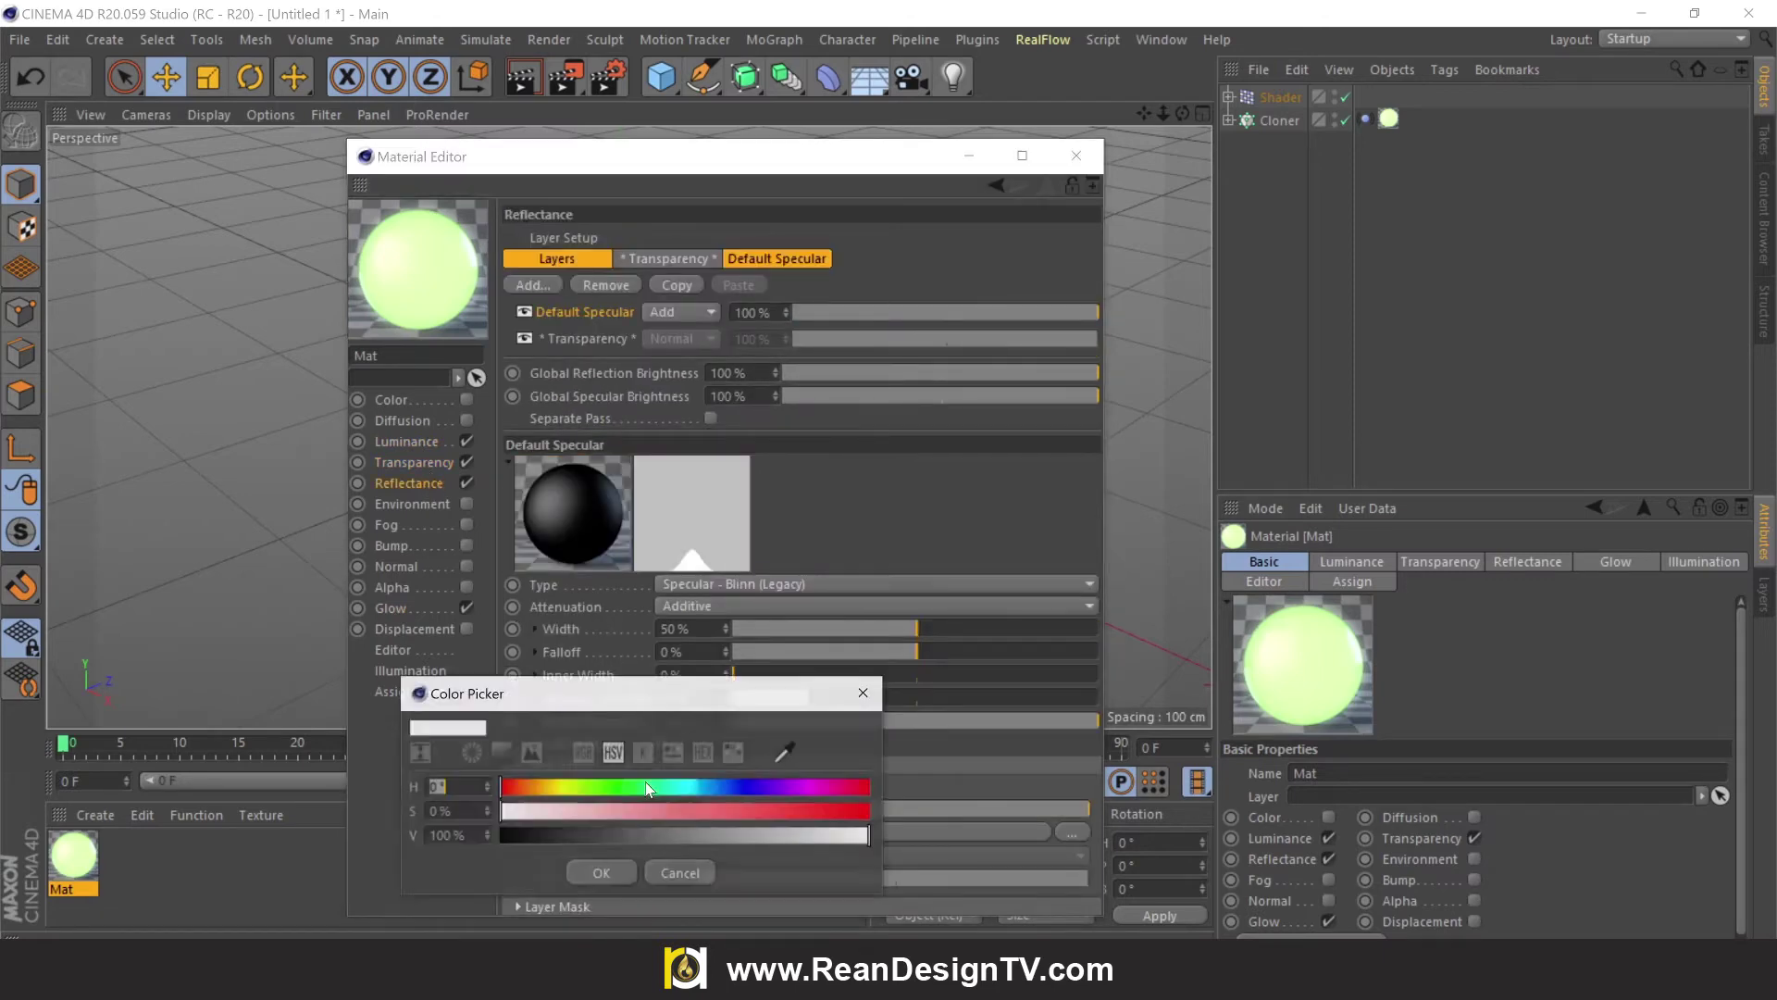
click(602, 812)
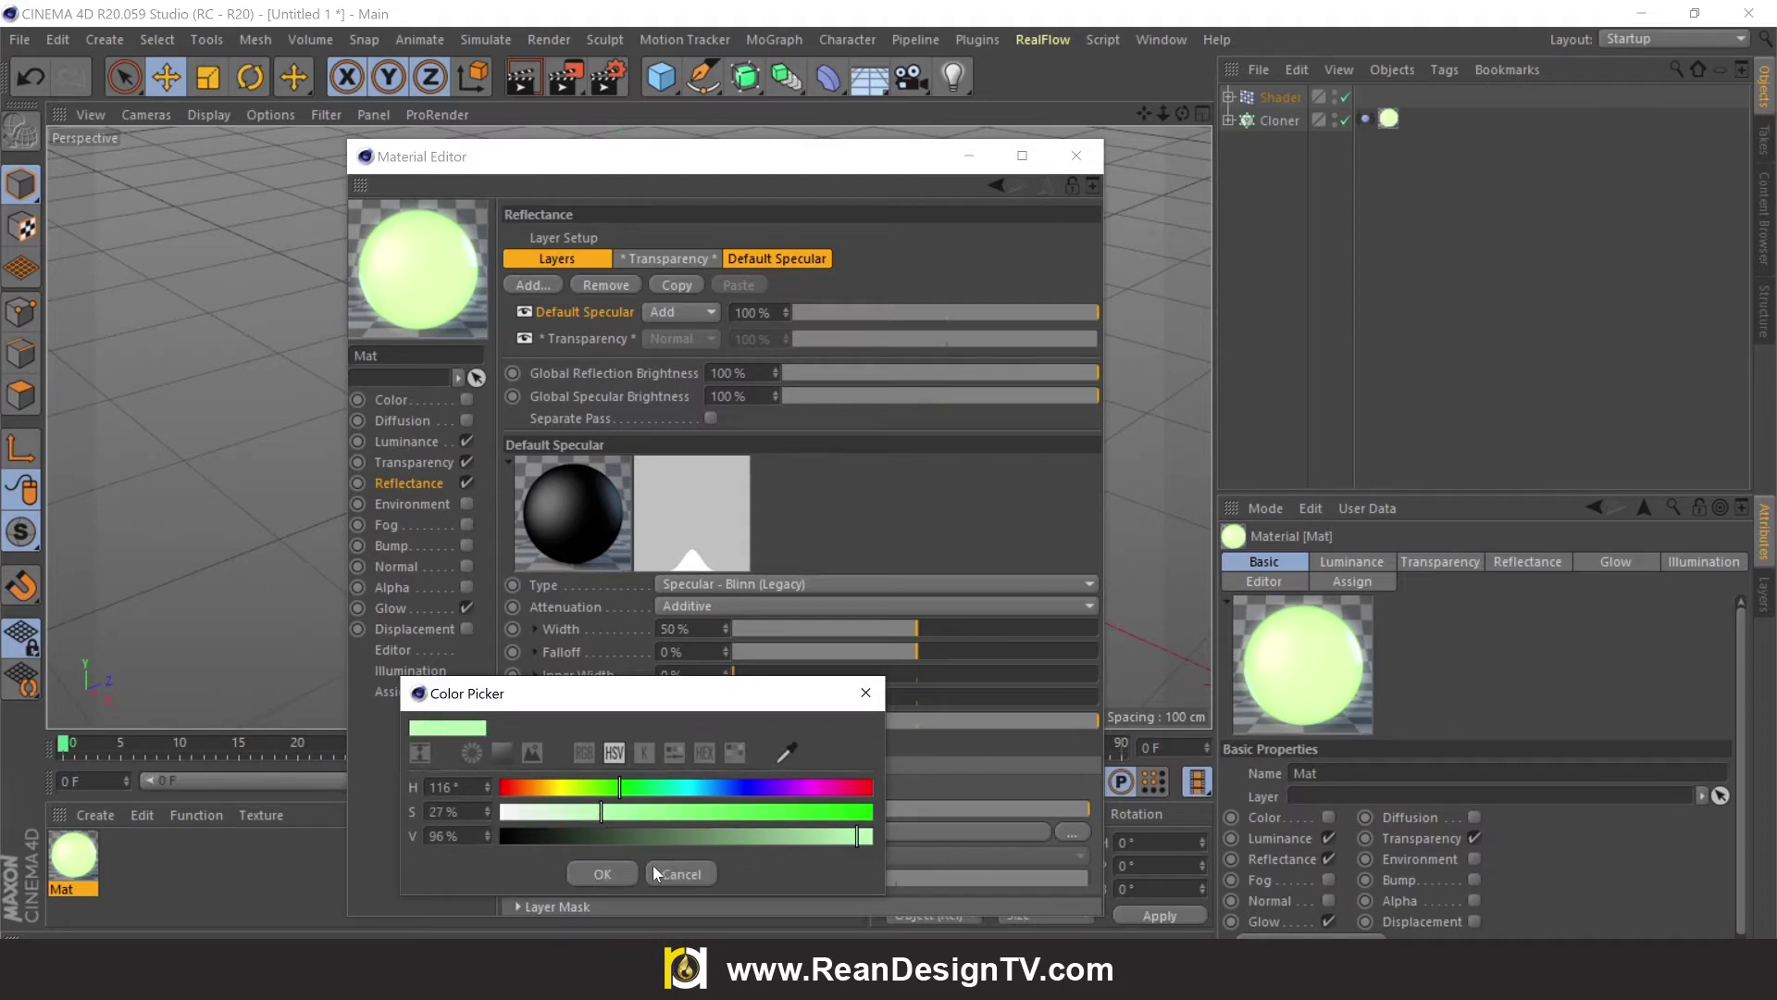
click(602, 873)
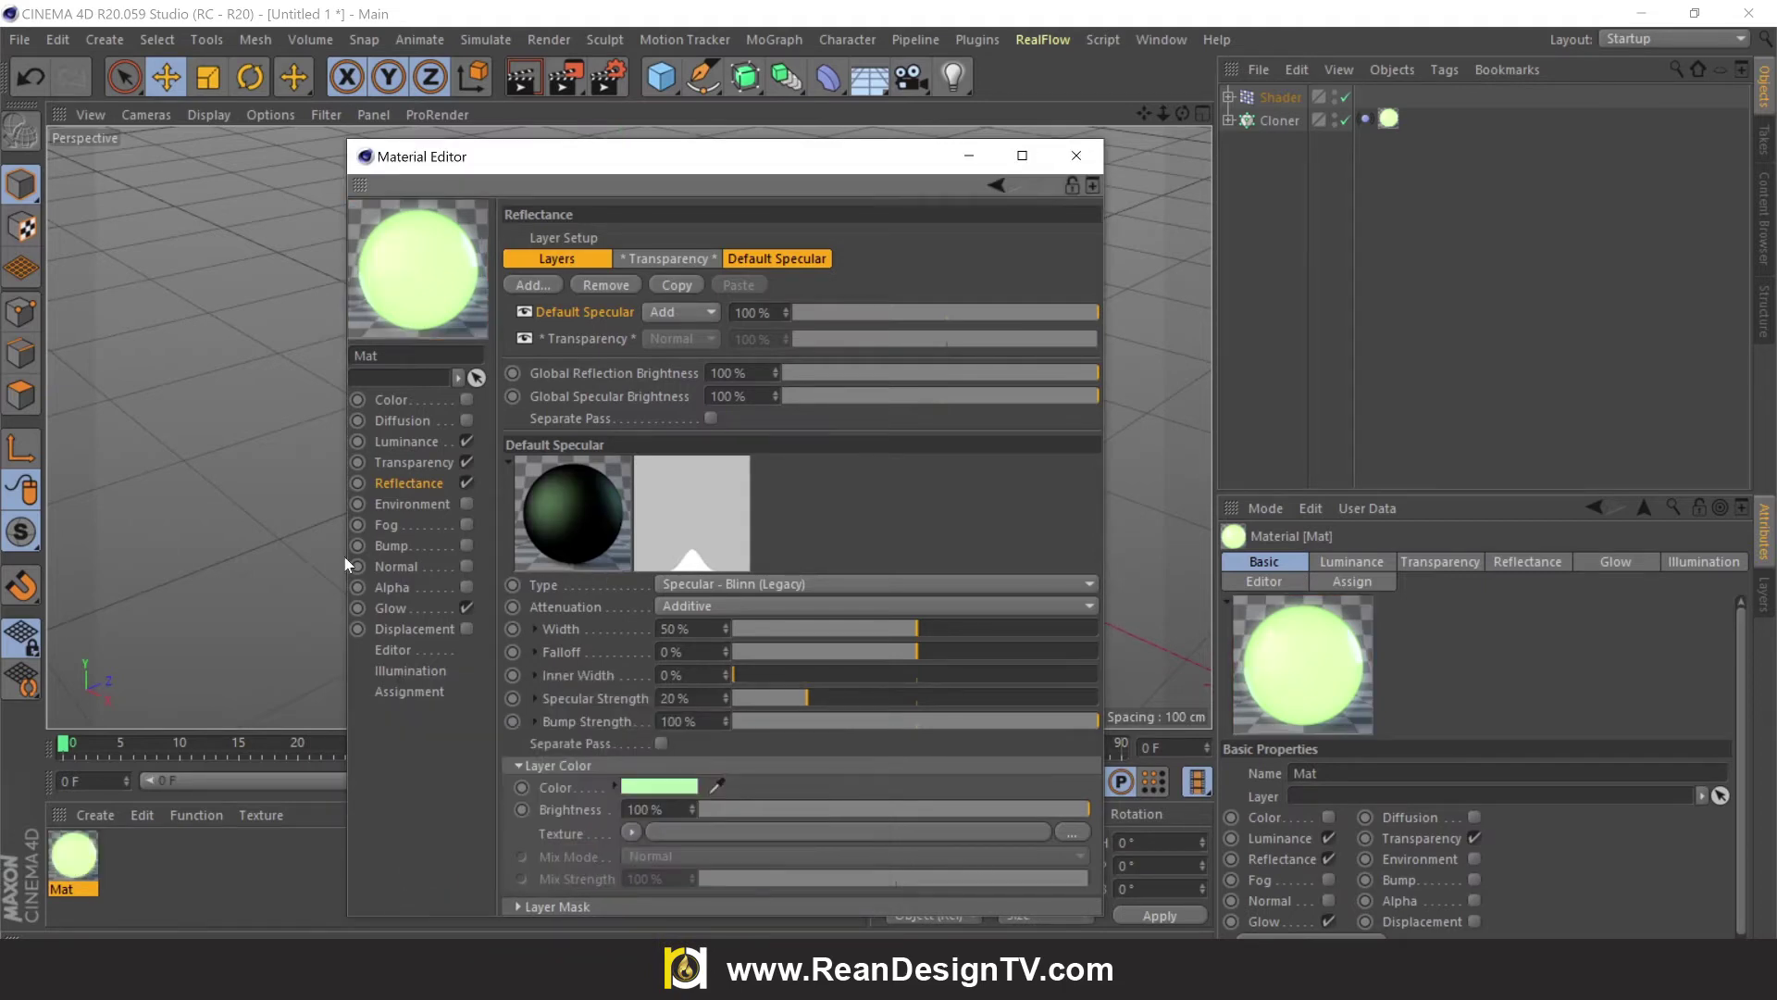
click(1075, 156)
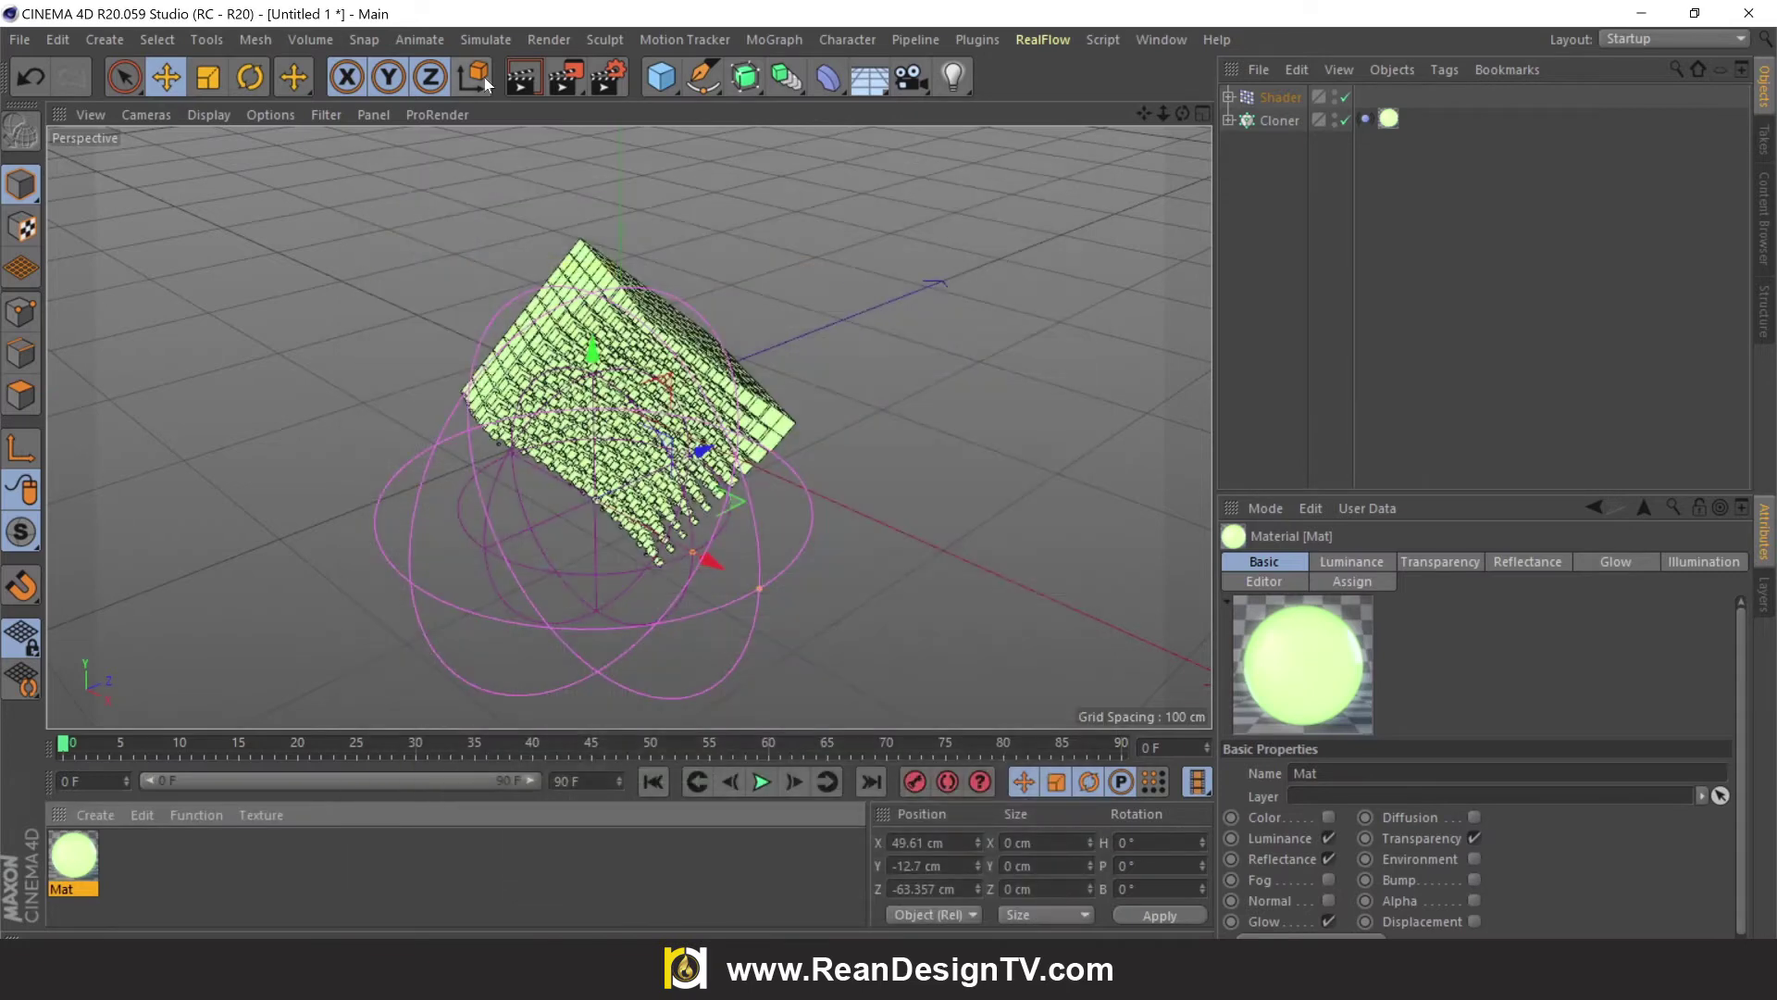
Test-render the glowing cube grid, clear it, and select the Cloner's Vibrate tag.
click(529, 72)
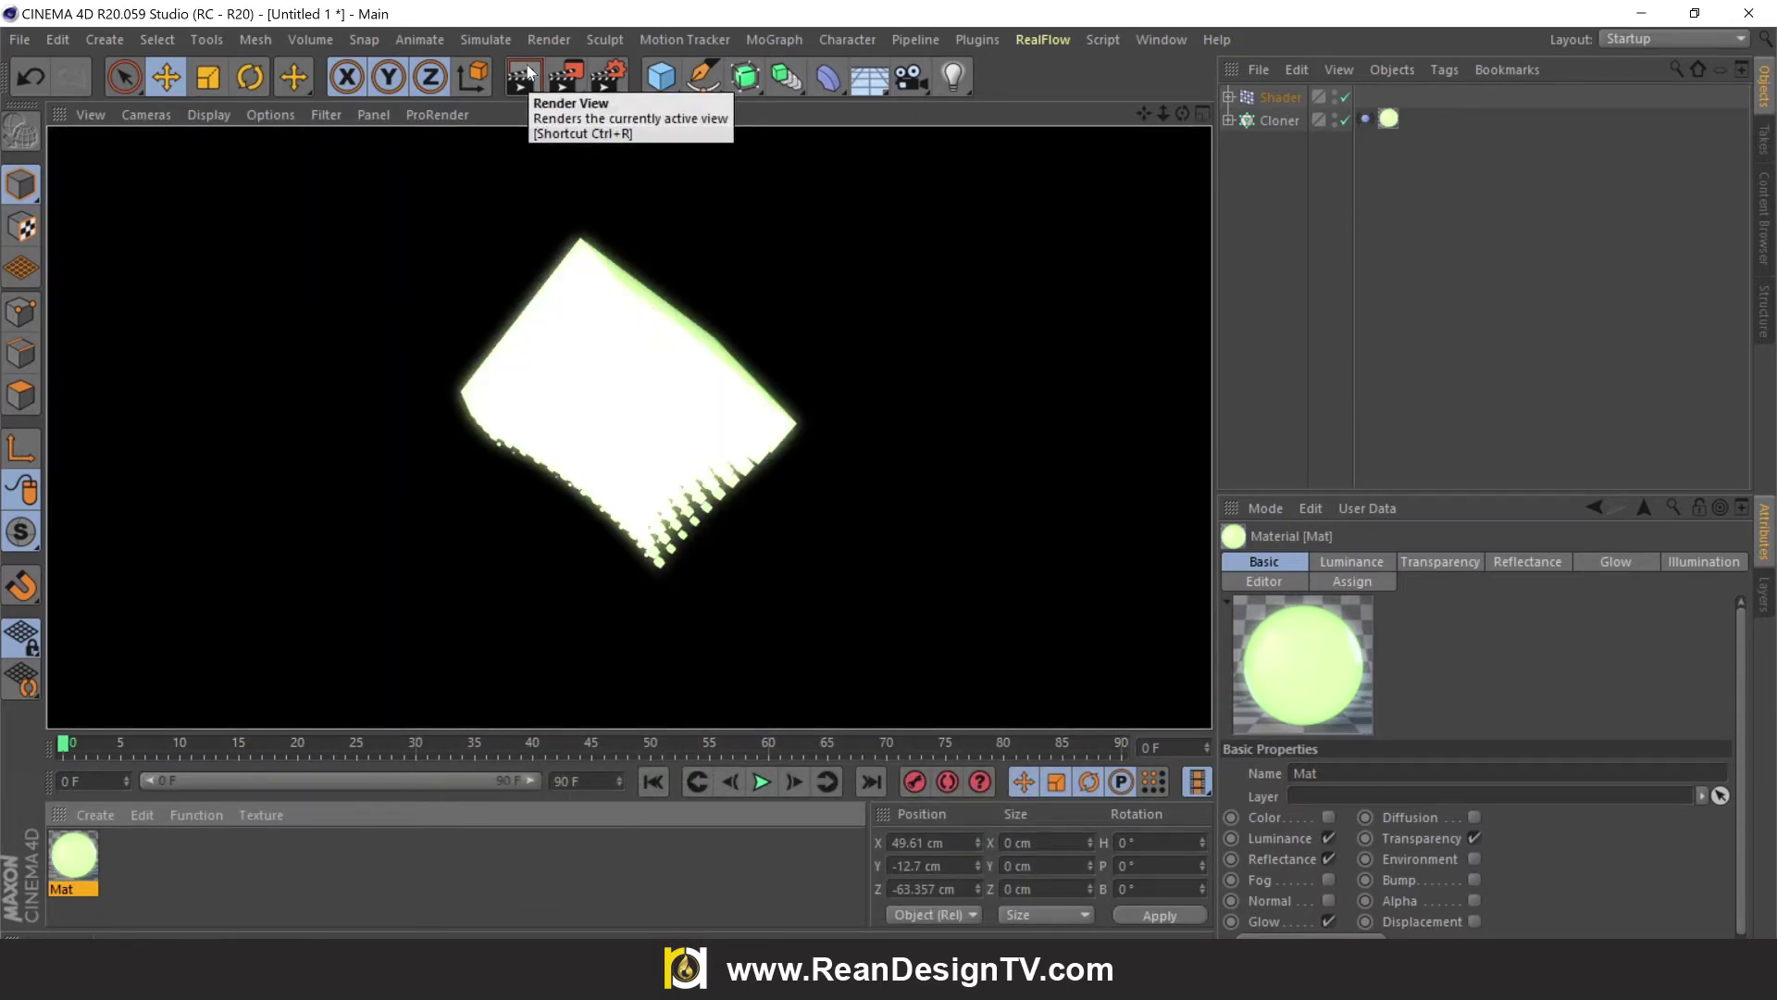
click(869, 433)
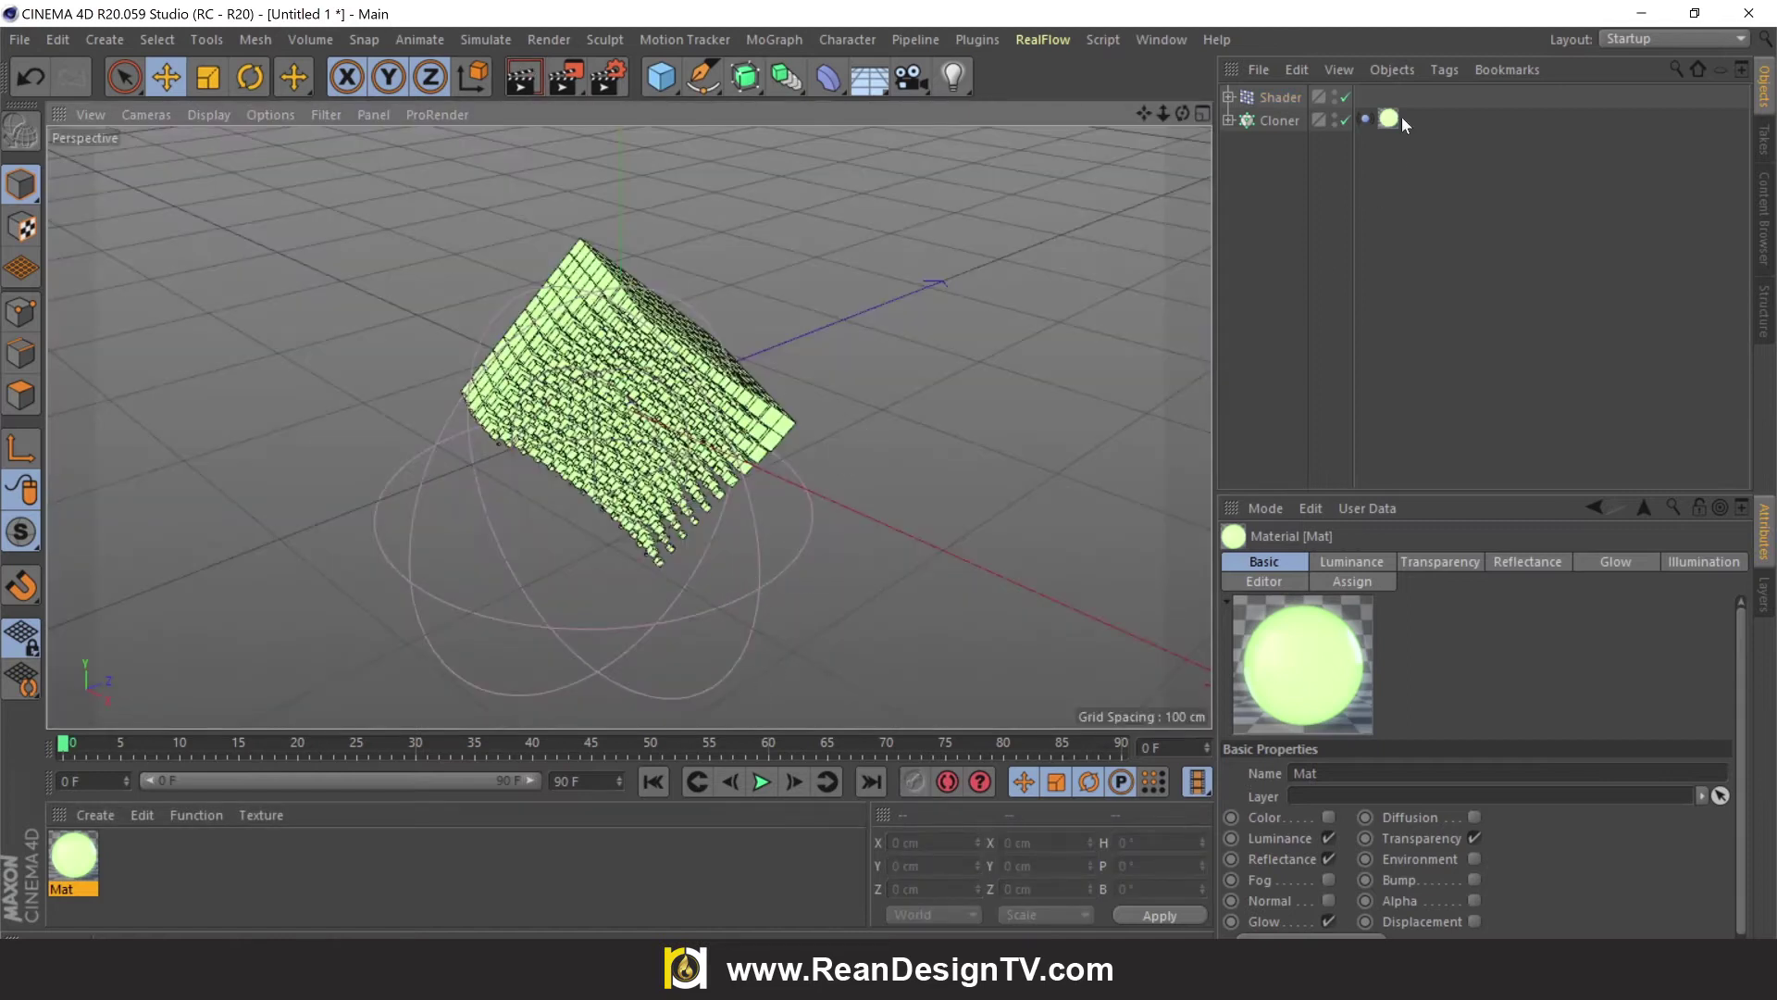
click(1366, 119)
Expand the Cloner, play the vibrating clones to frame 18, and test-render that pose.
click(1229, 121)
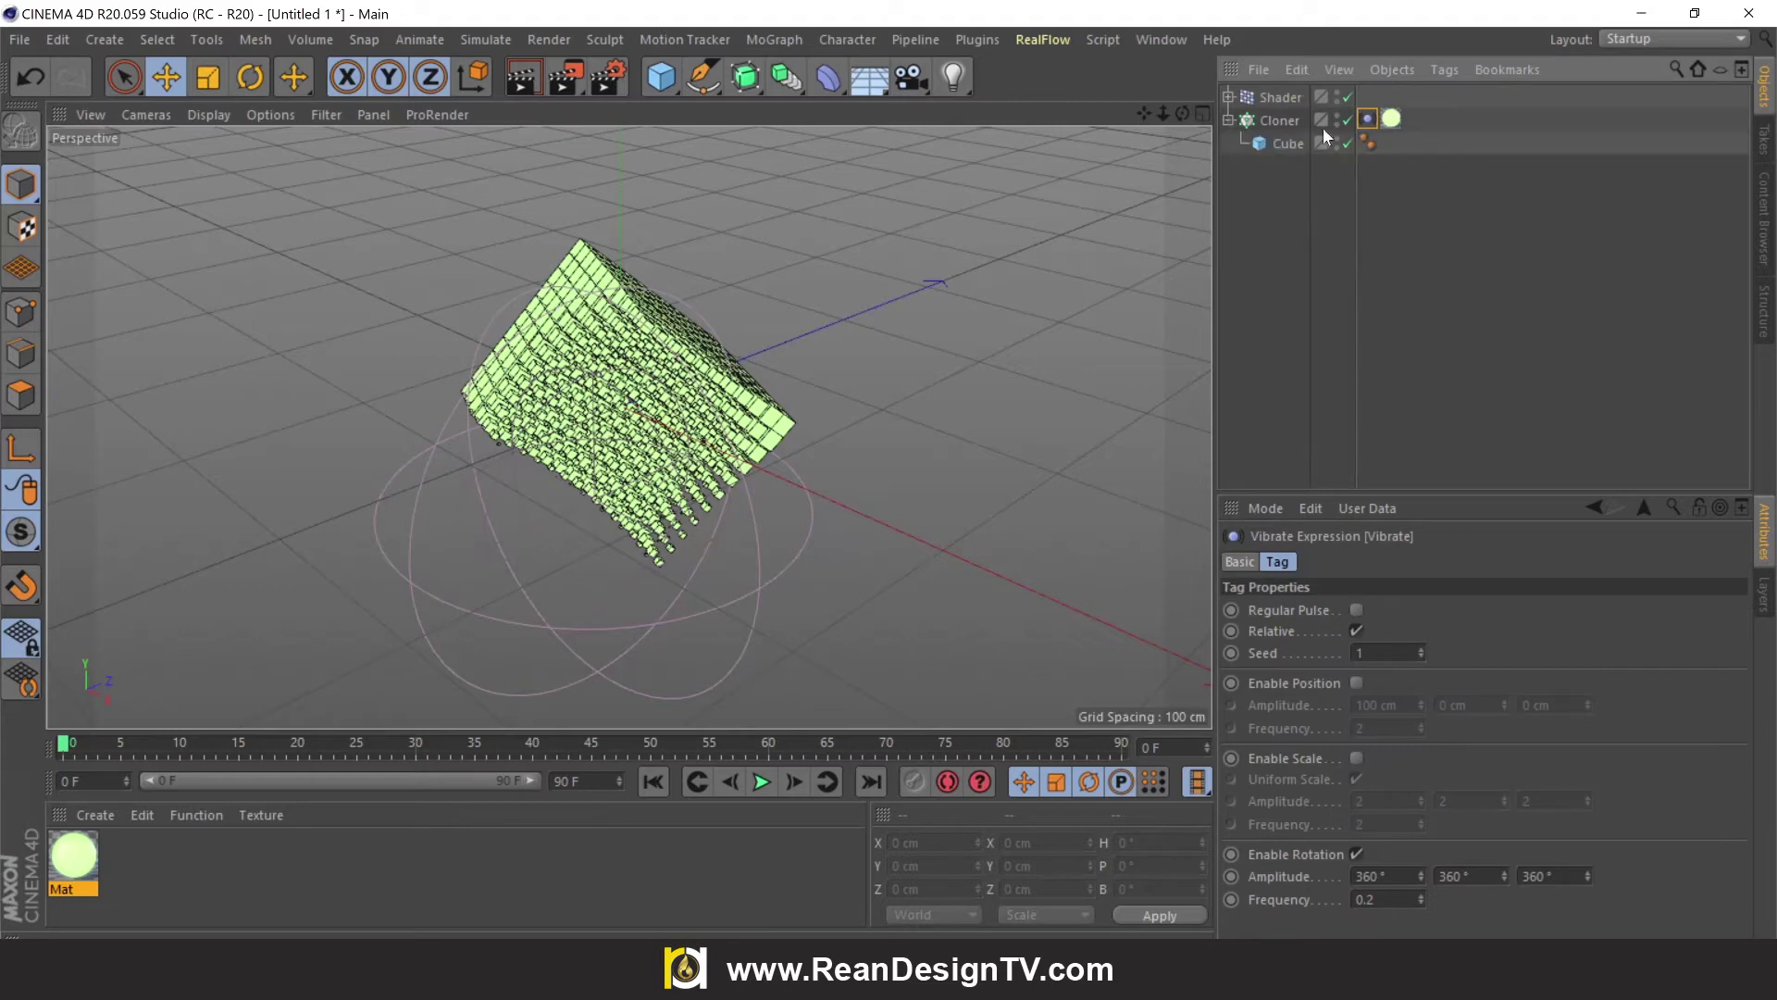
double_click(1375, 653)
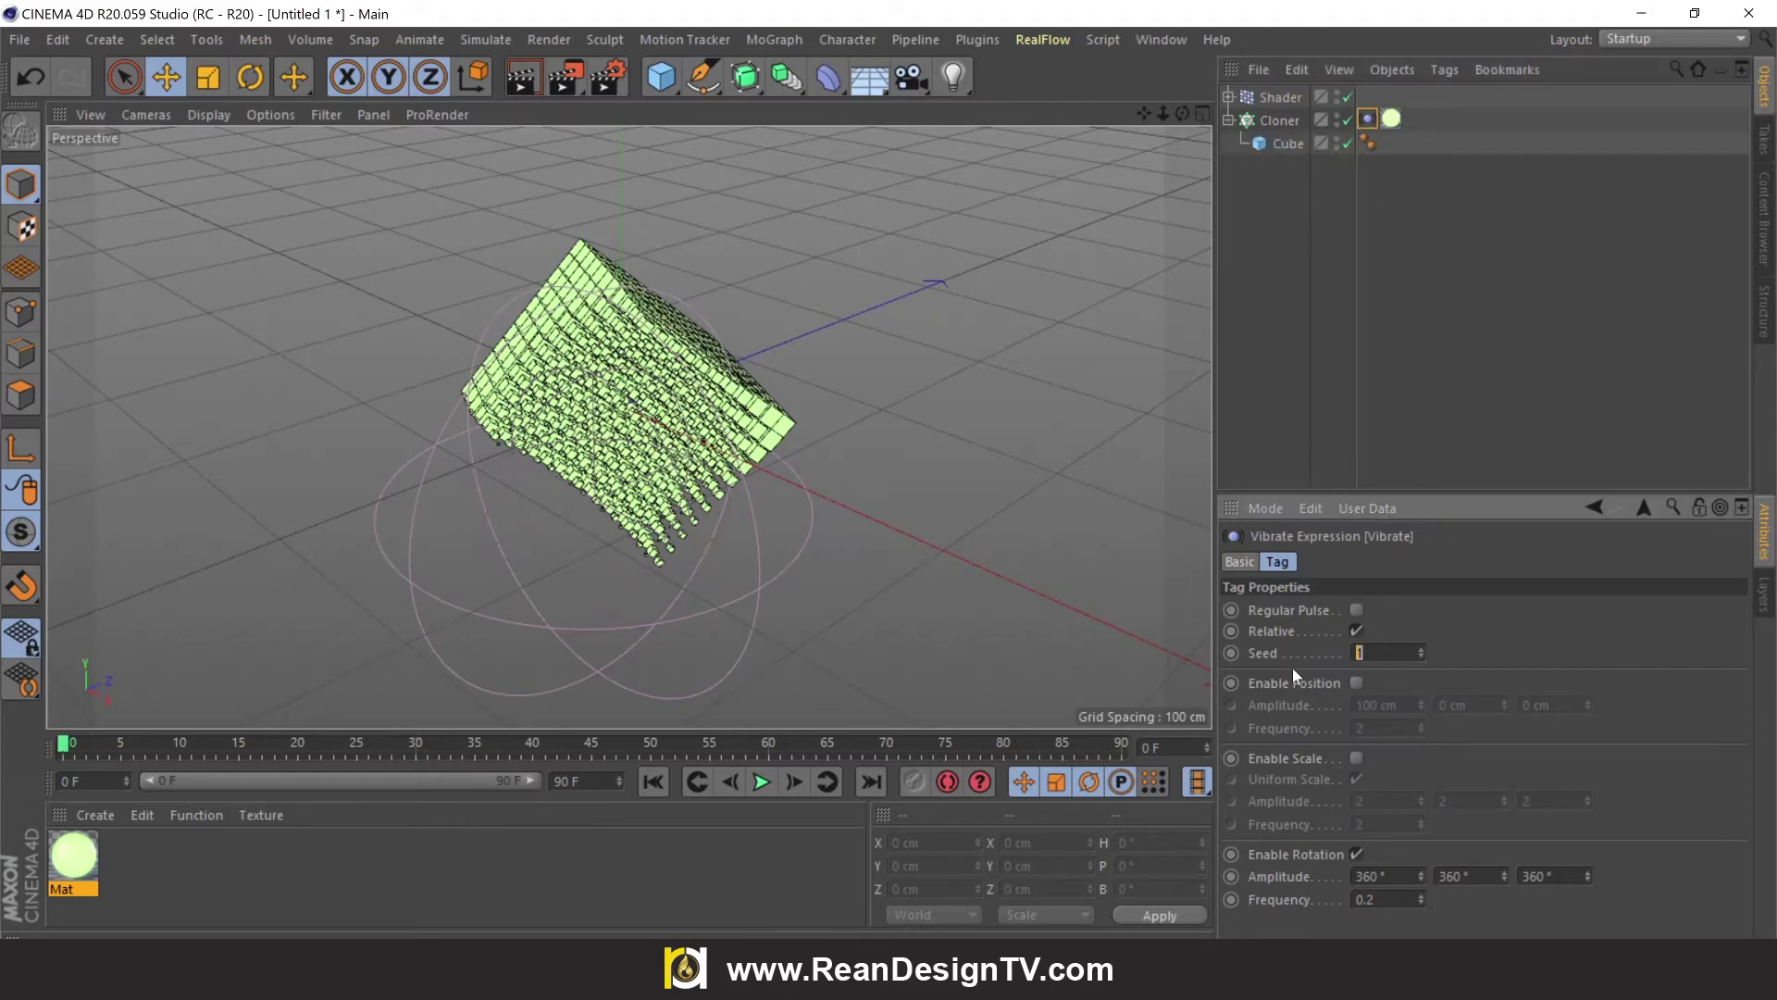
click(1047, 496)
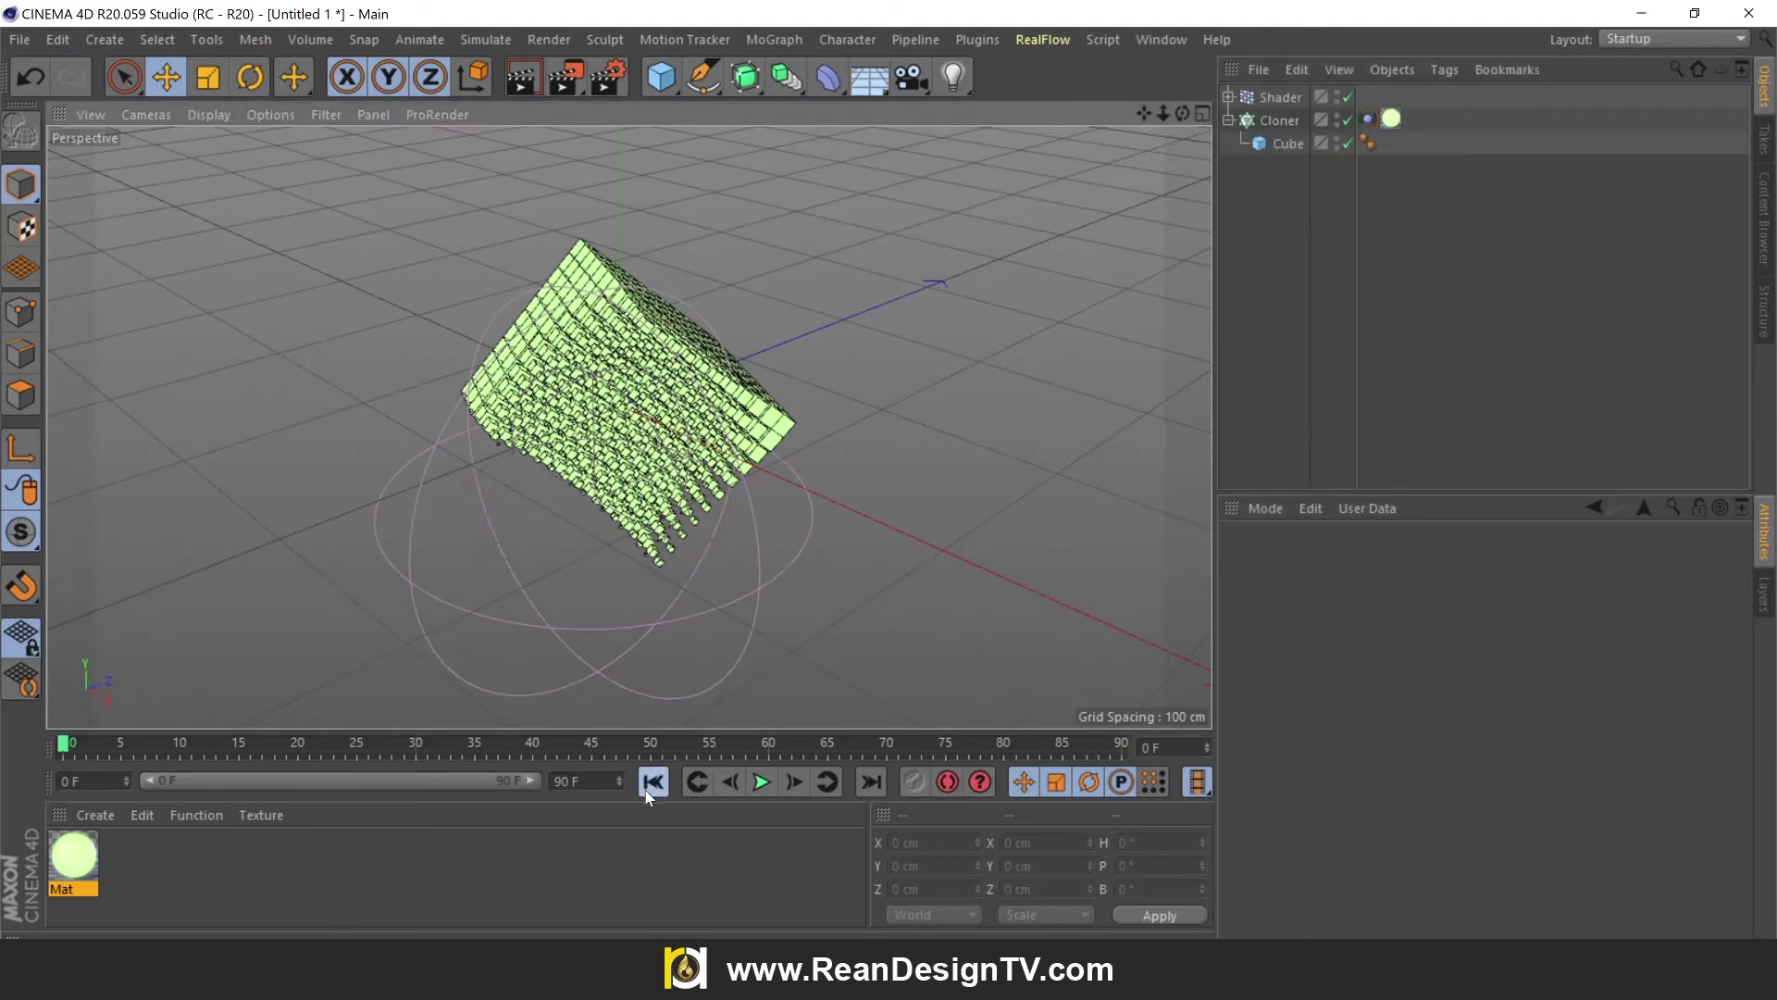
click(761, 782)
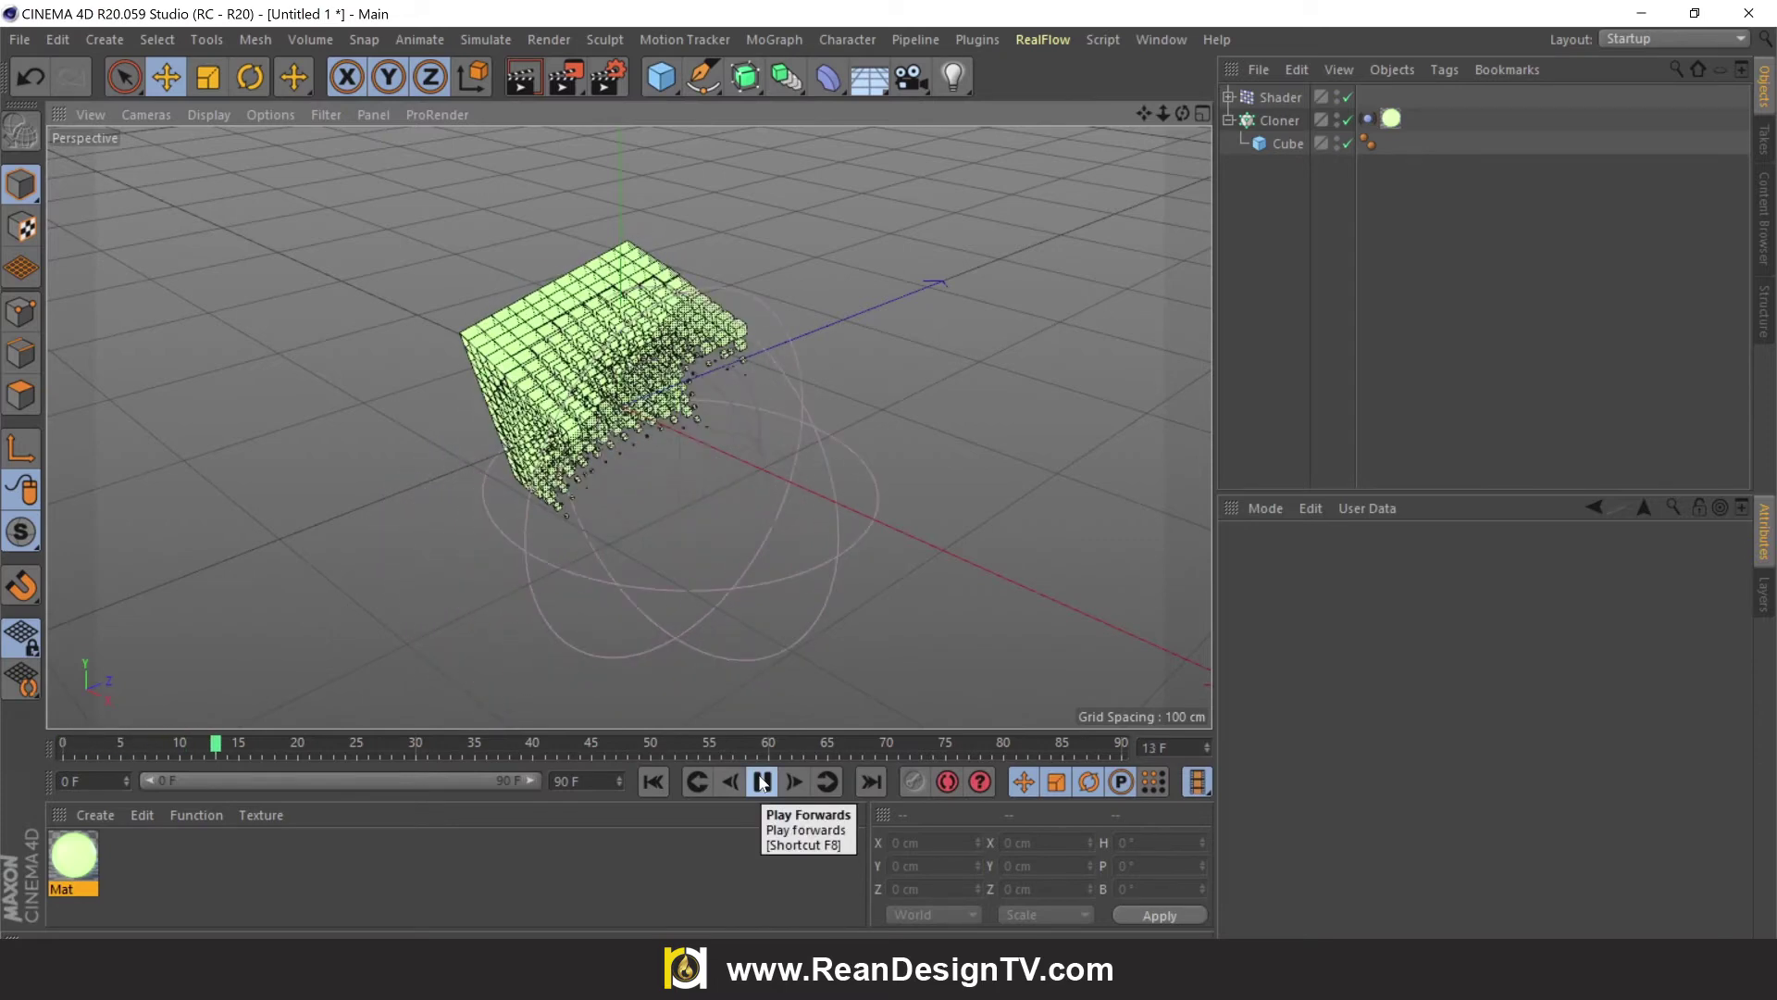
click(761, 782)
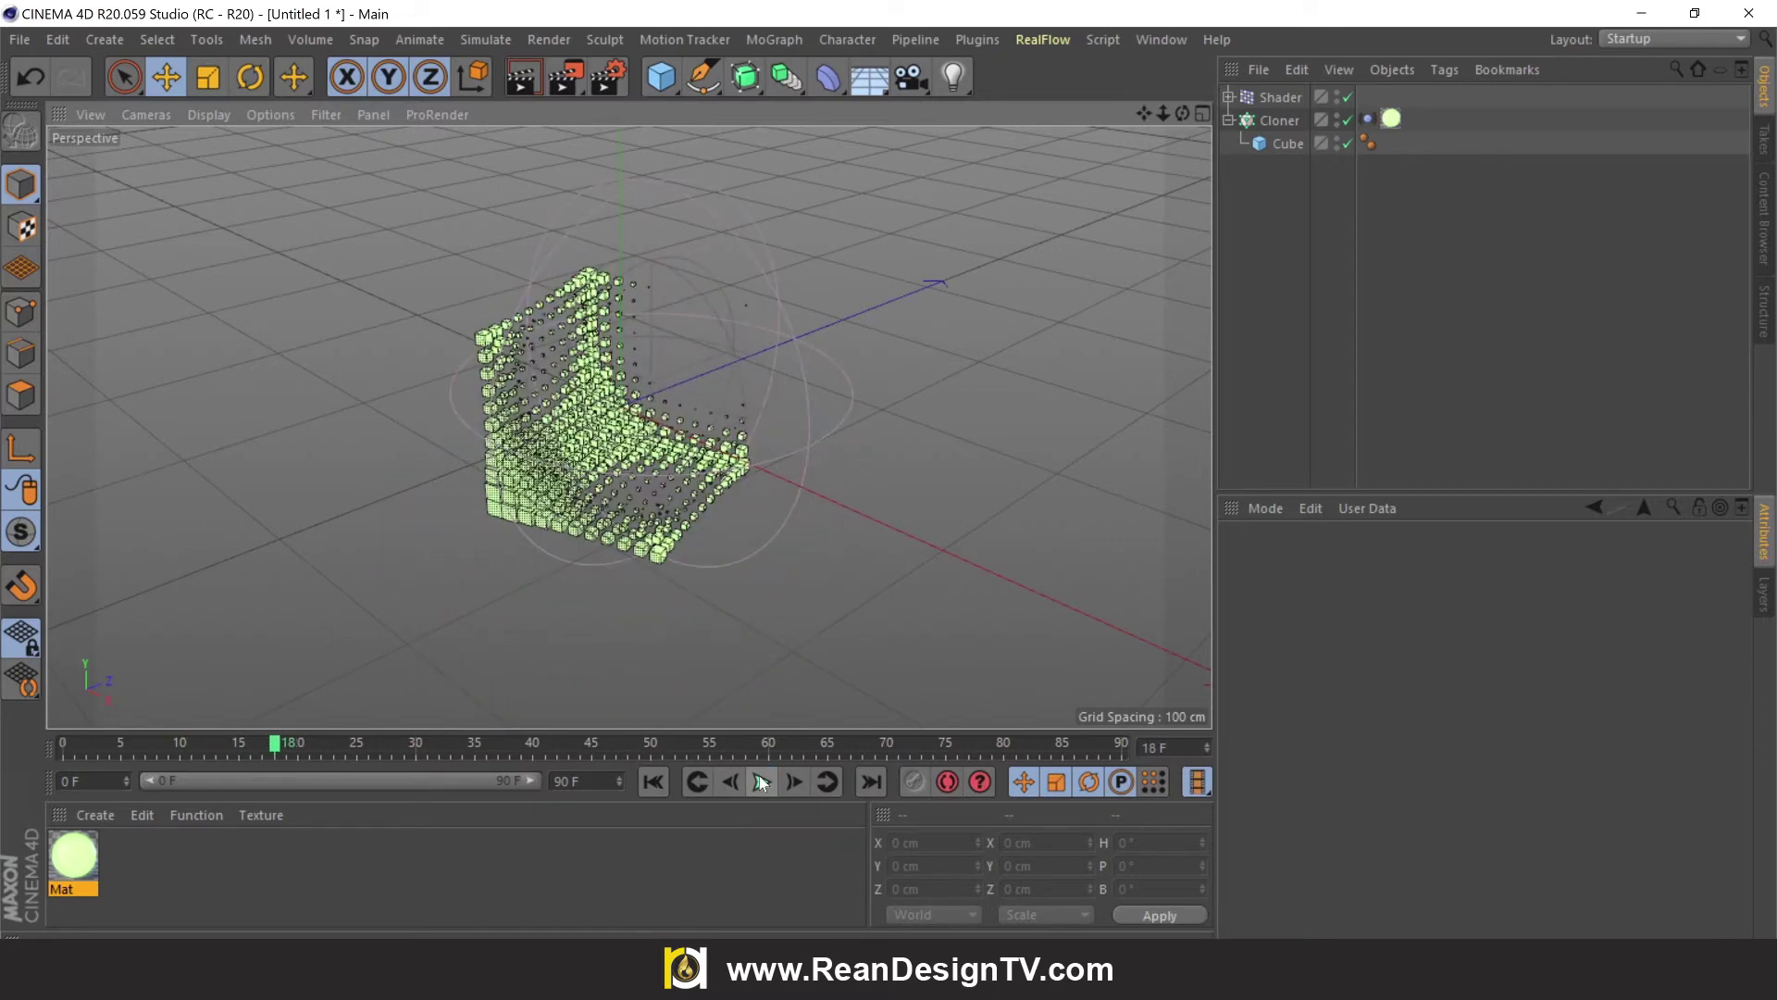
click(535, 75)
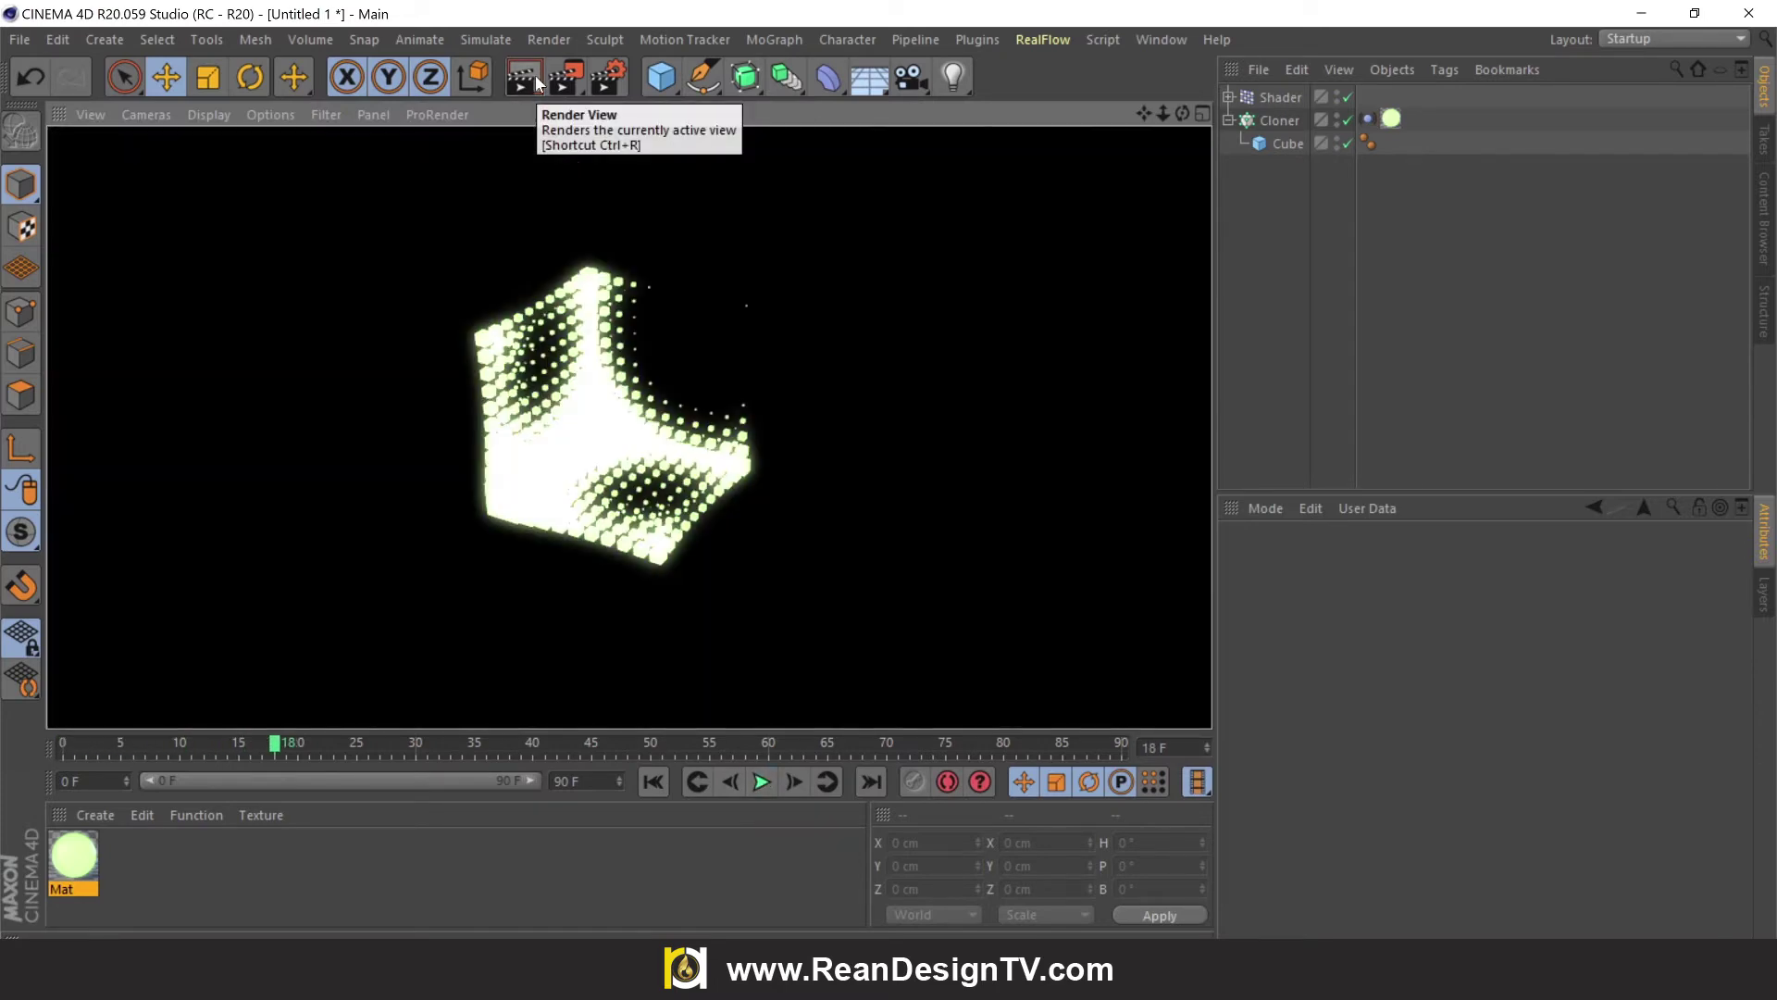
click(1019, 354)
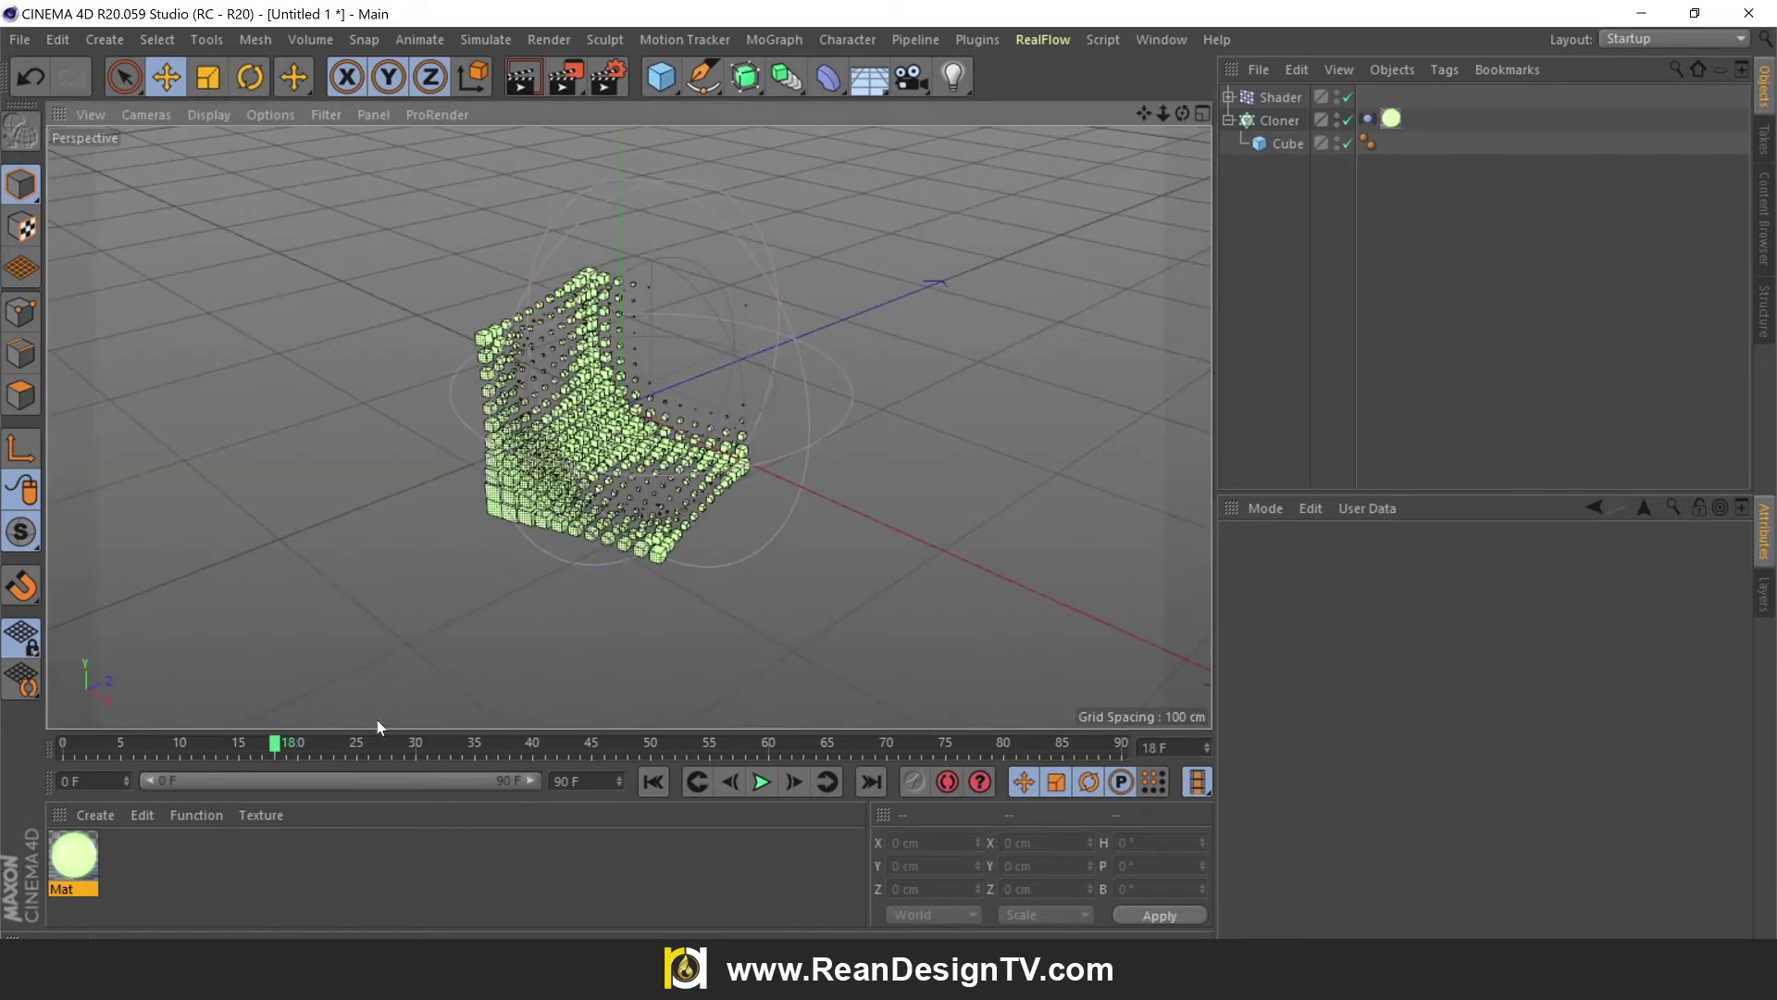
Add a Floor object and drag it to Y -70.843 cm just below the clones.
click(868, 92)
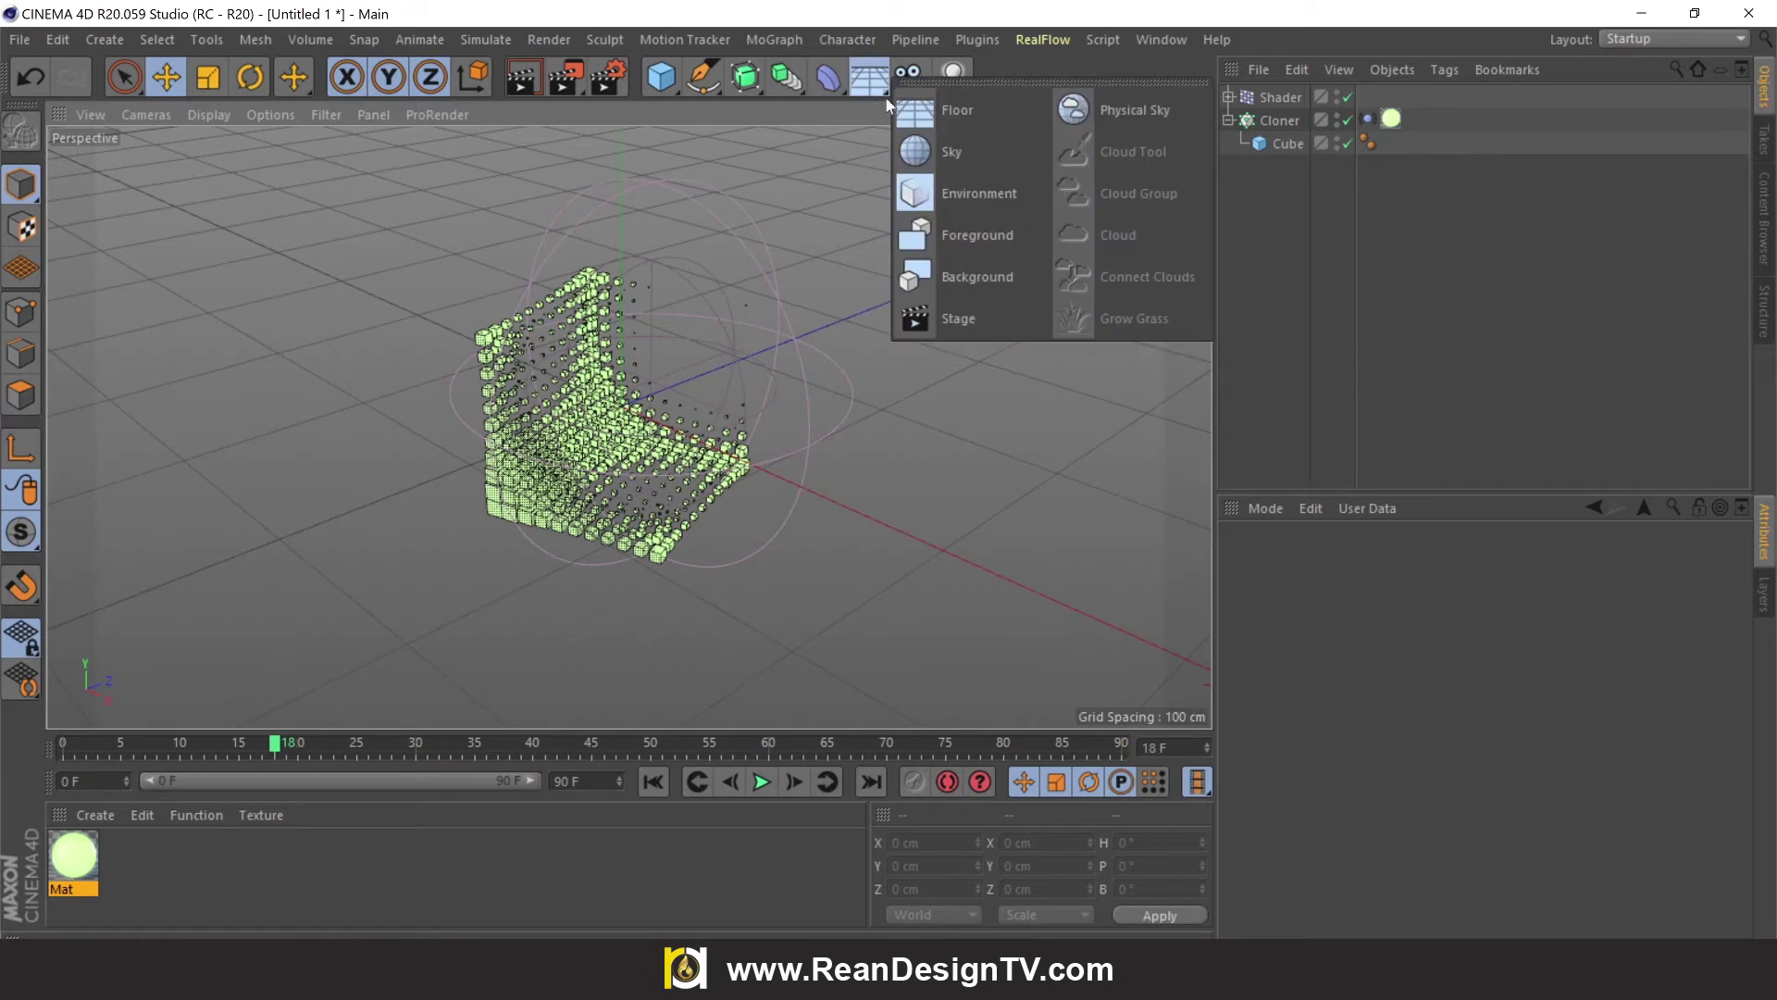
click(969, 108)
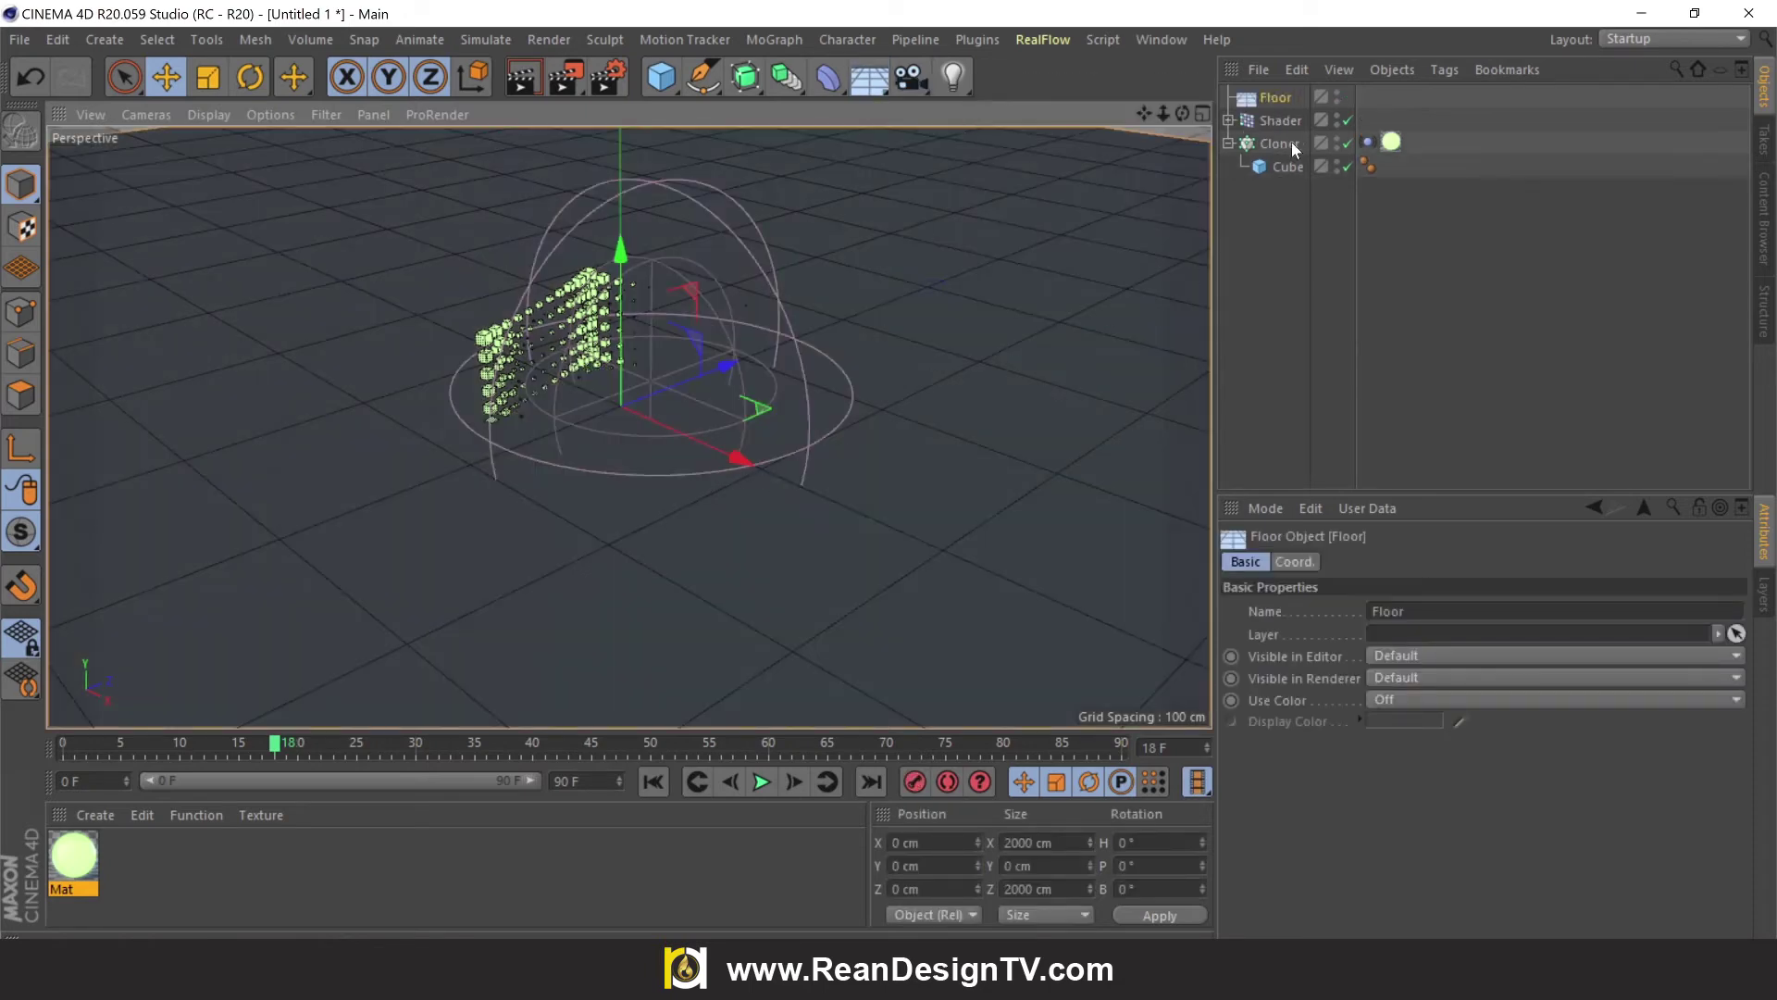
drag(1164, 107, 1234, 125)
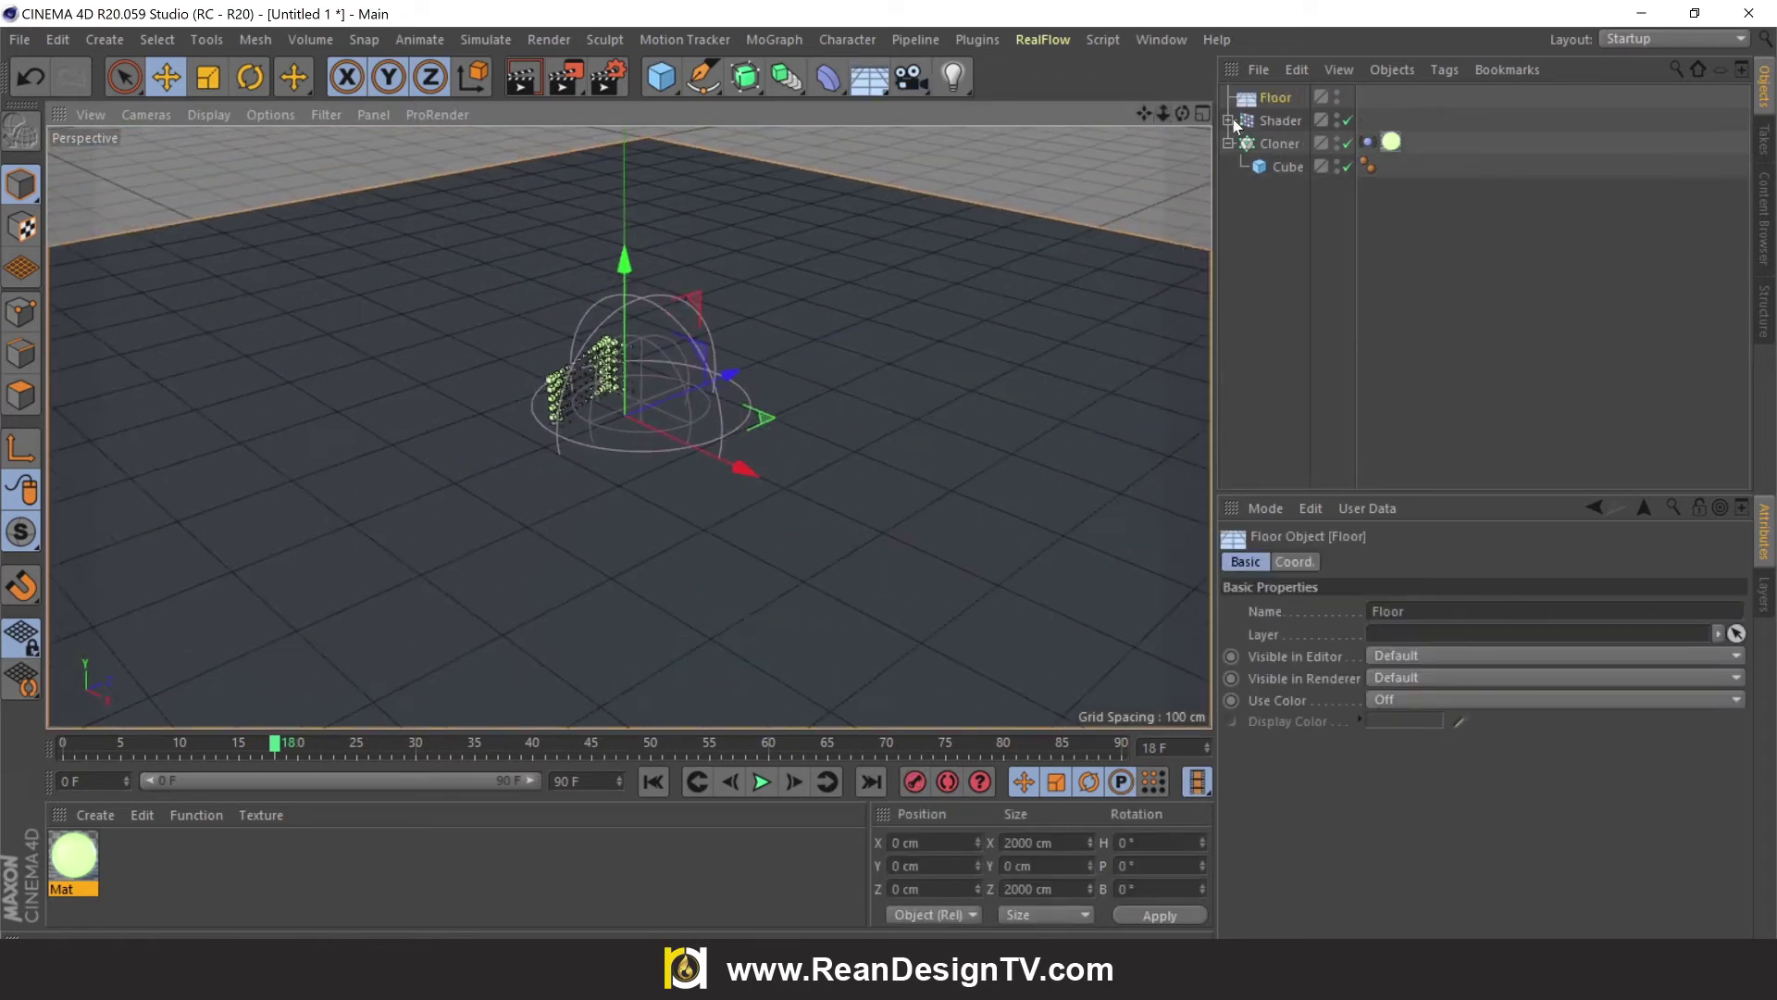
drag(625, 269, 622, 335)
mouse_move(1182, 113)
mouse_down()
mouse_move(1182, 74)
mouse_move(1182, 92)
mouse_up()
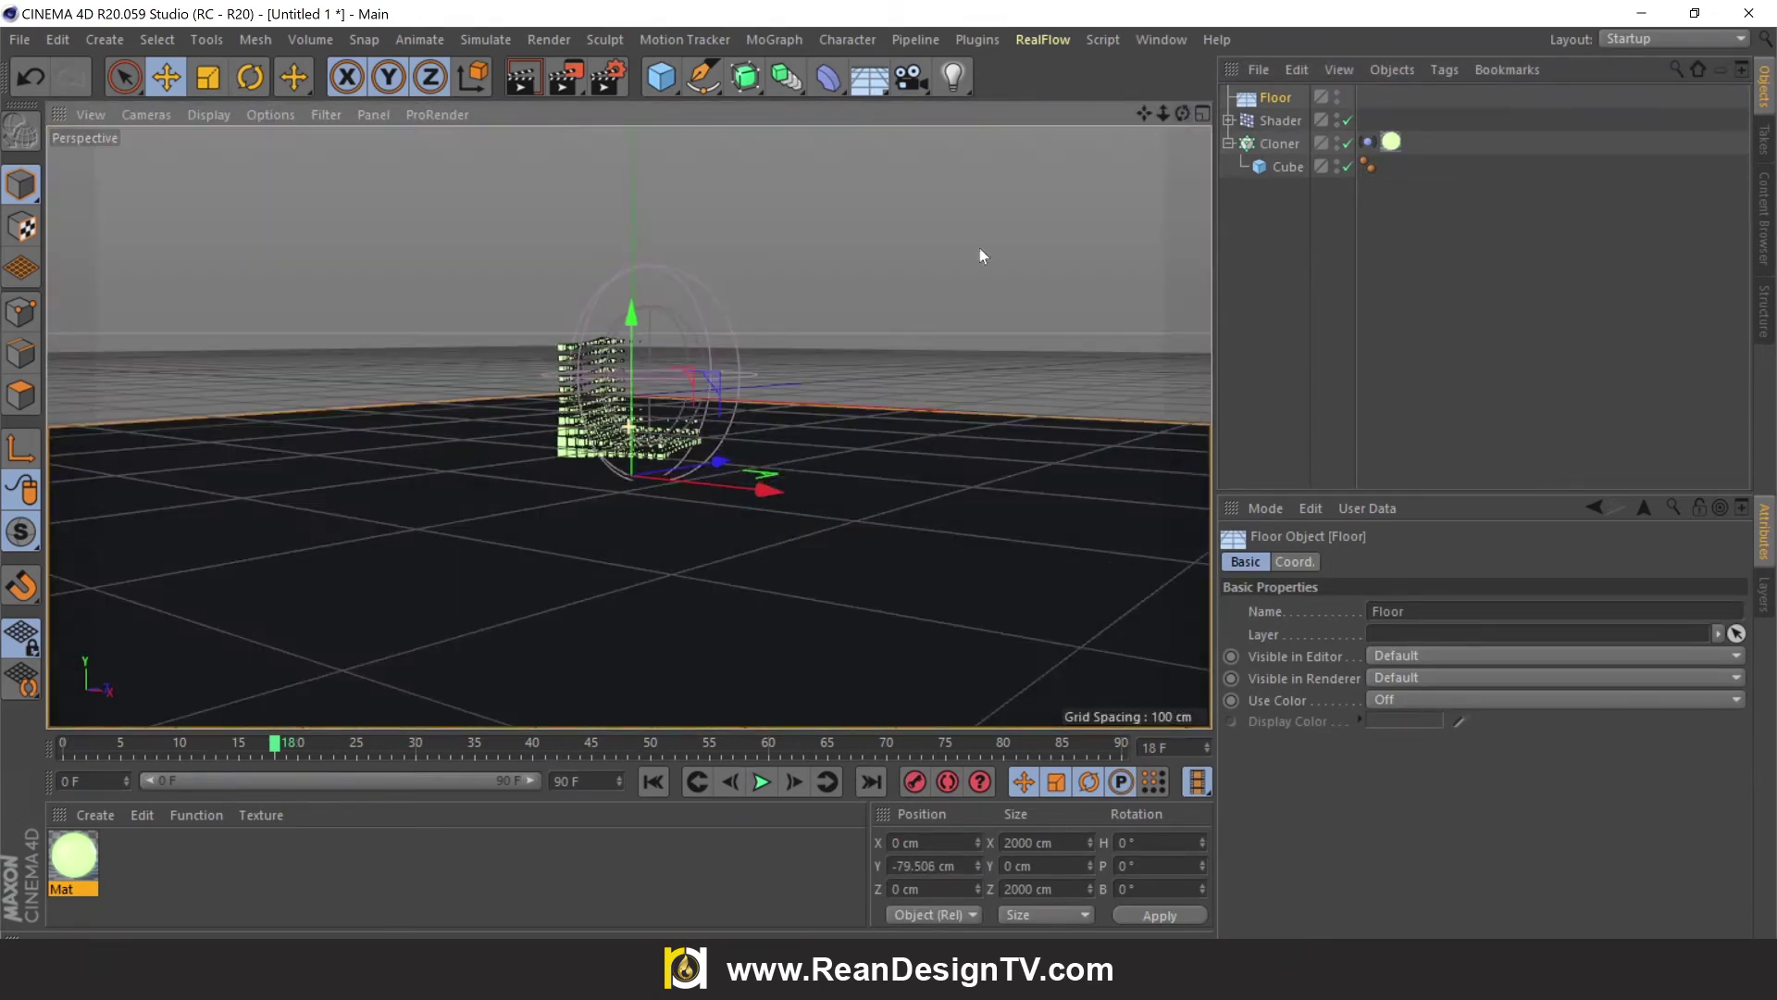
drag(638, 309, 654, 305)
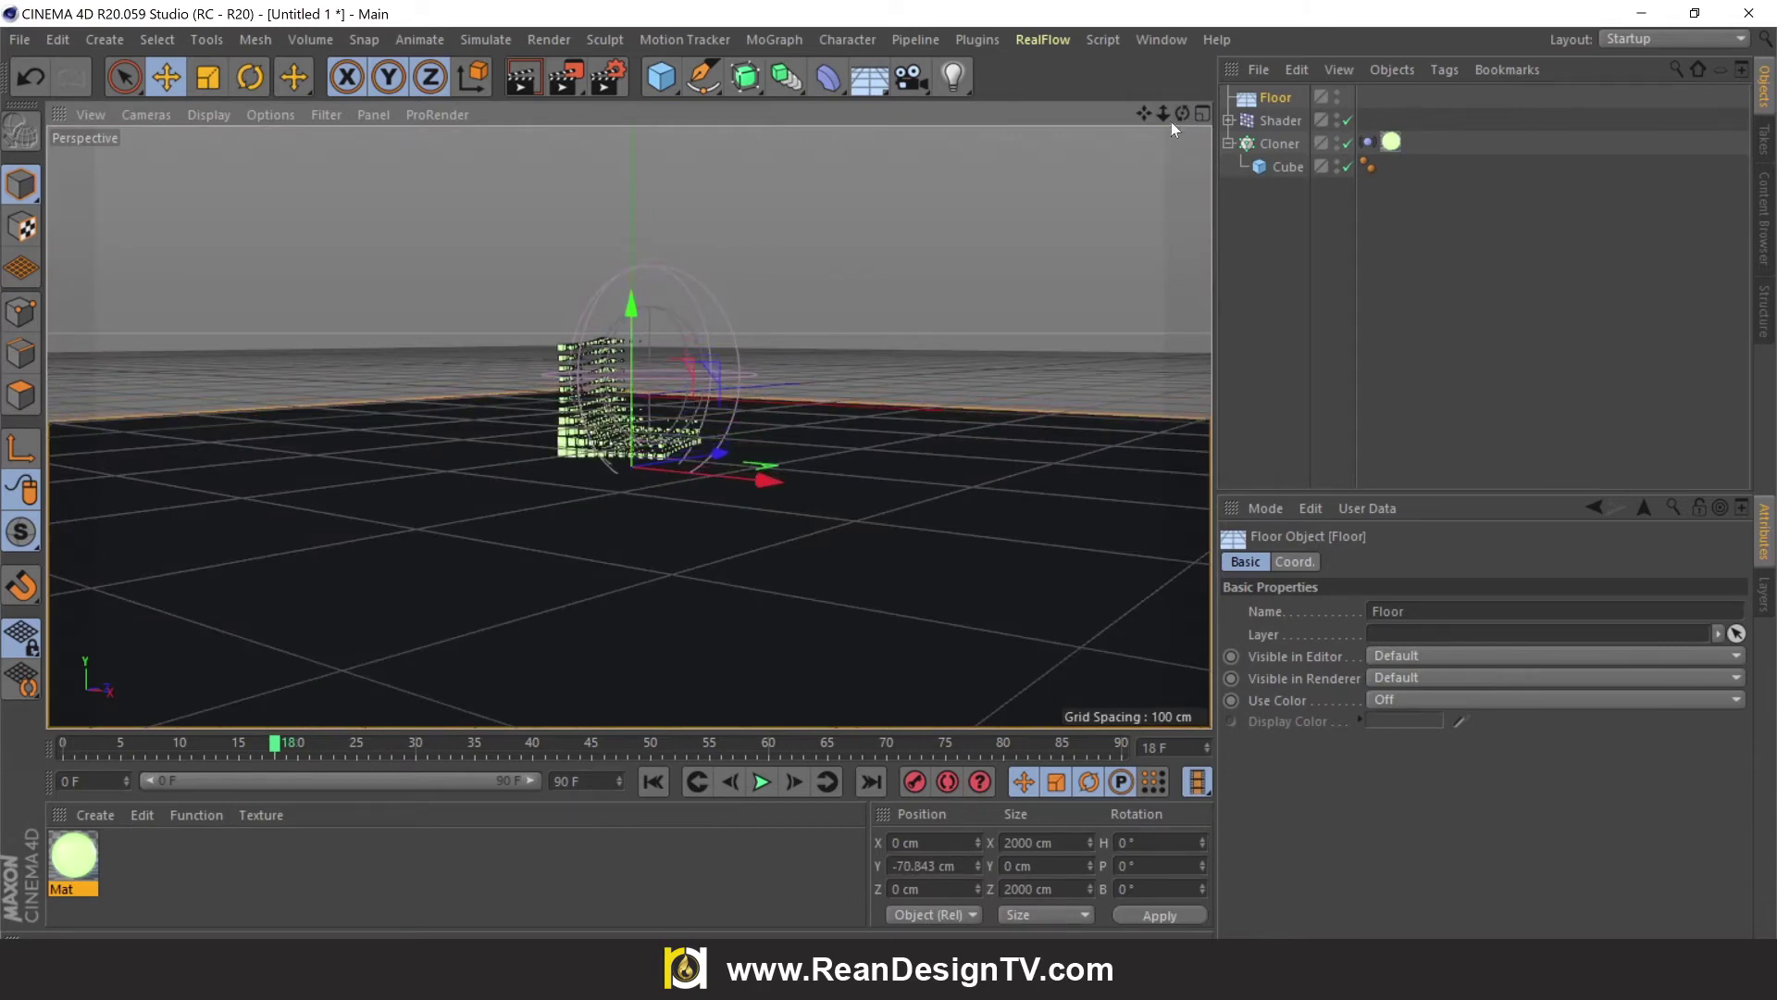
drag(1182, 113, 1182, 162)
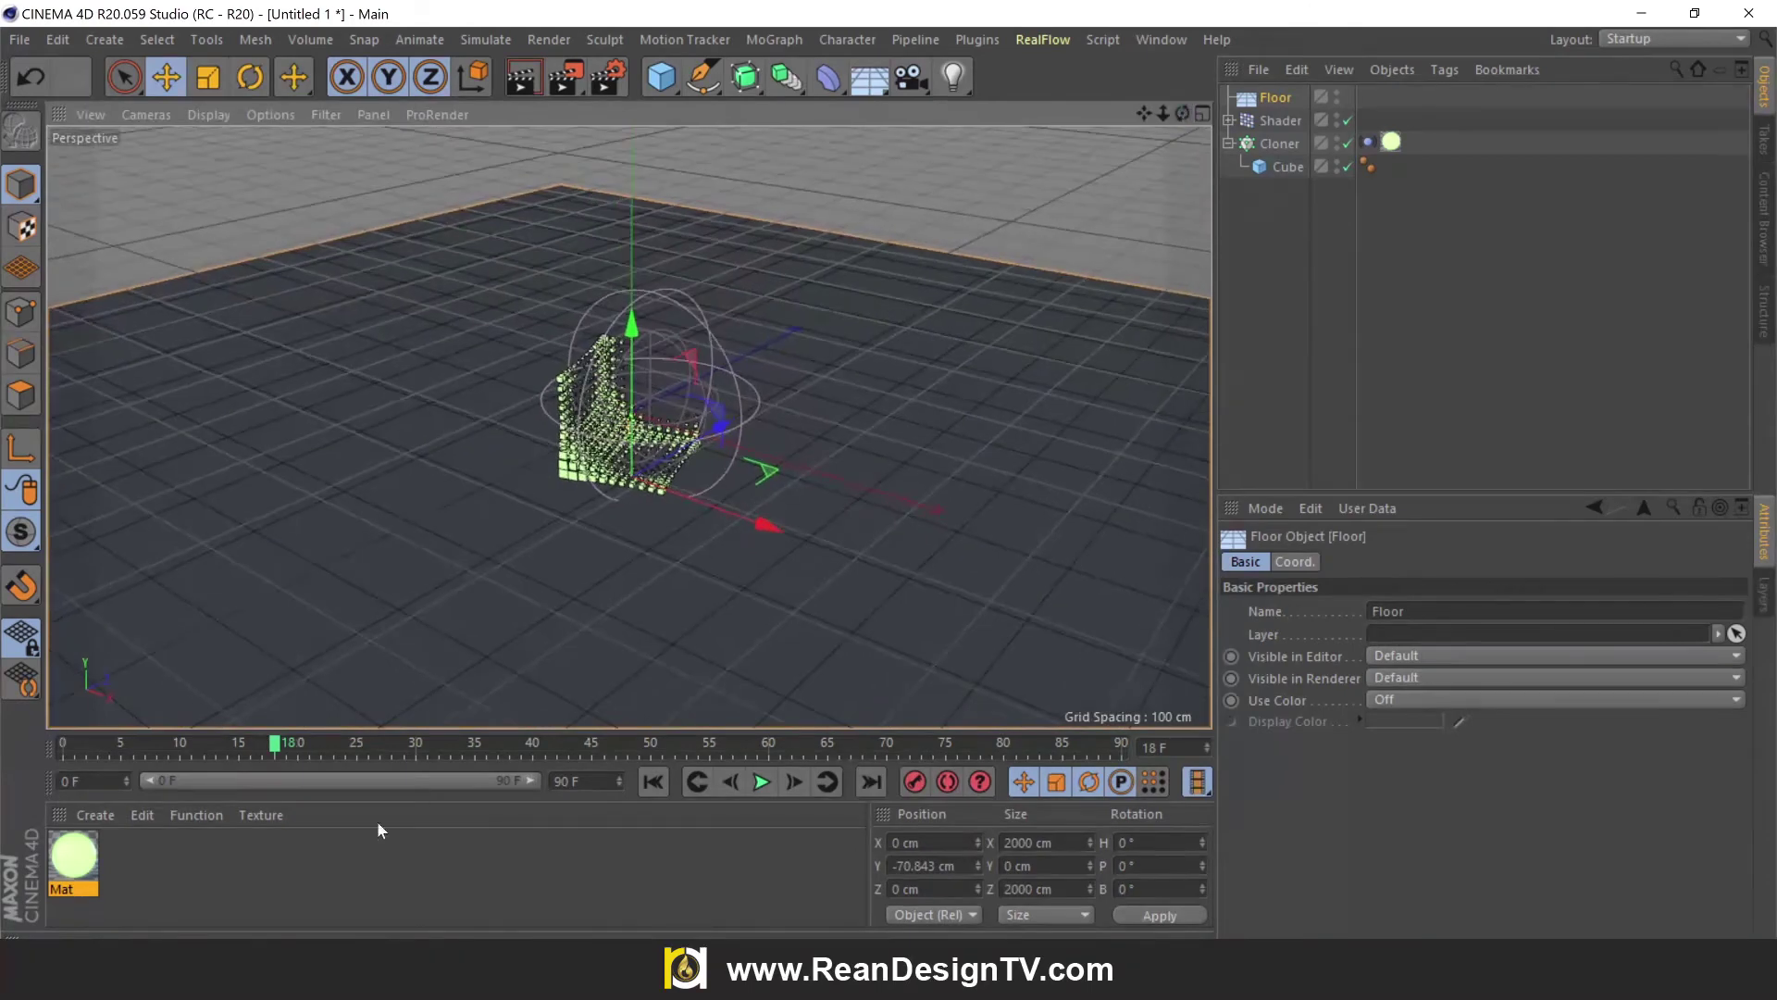
click(327, 848)
Create Mat.1, apply it to the Floor, and darken its colour to black (V 0%).
double_click(328, 848)
drag(73, 856, 263, 643)
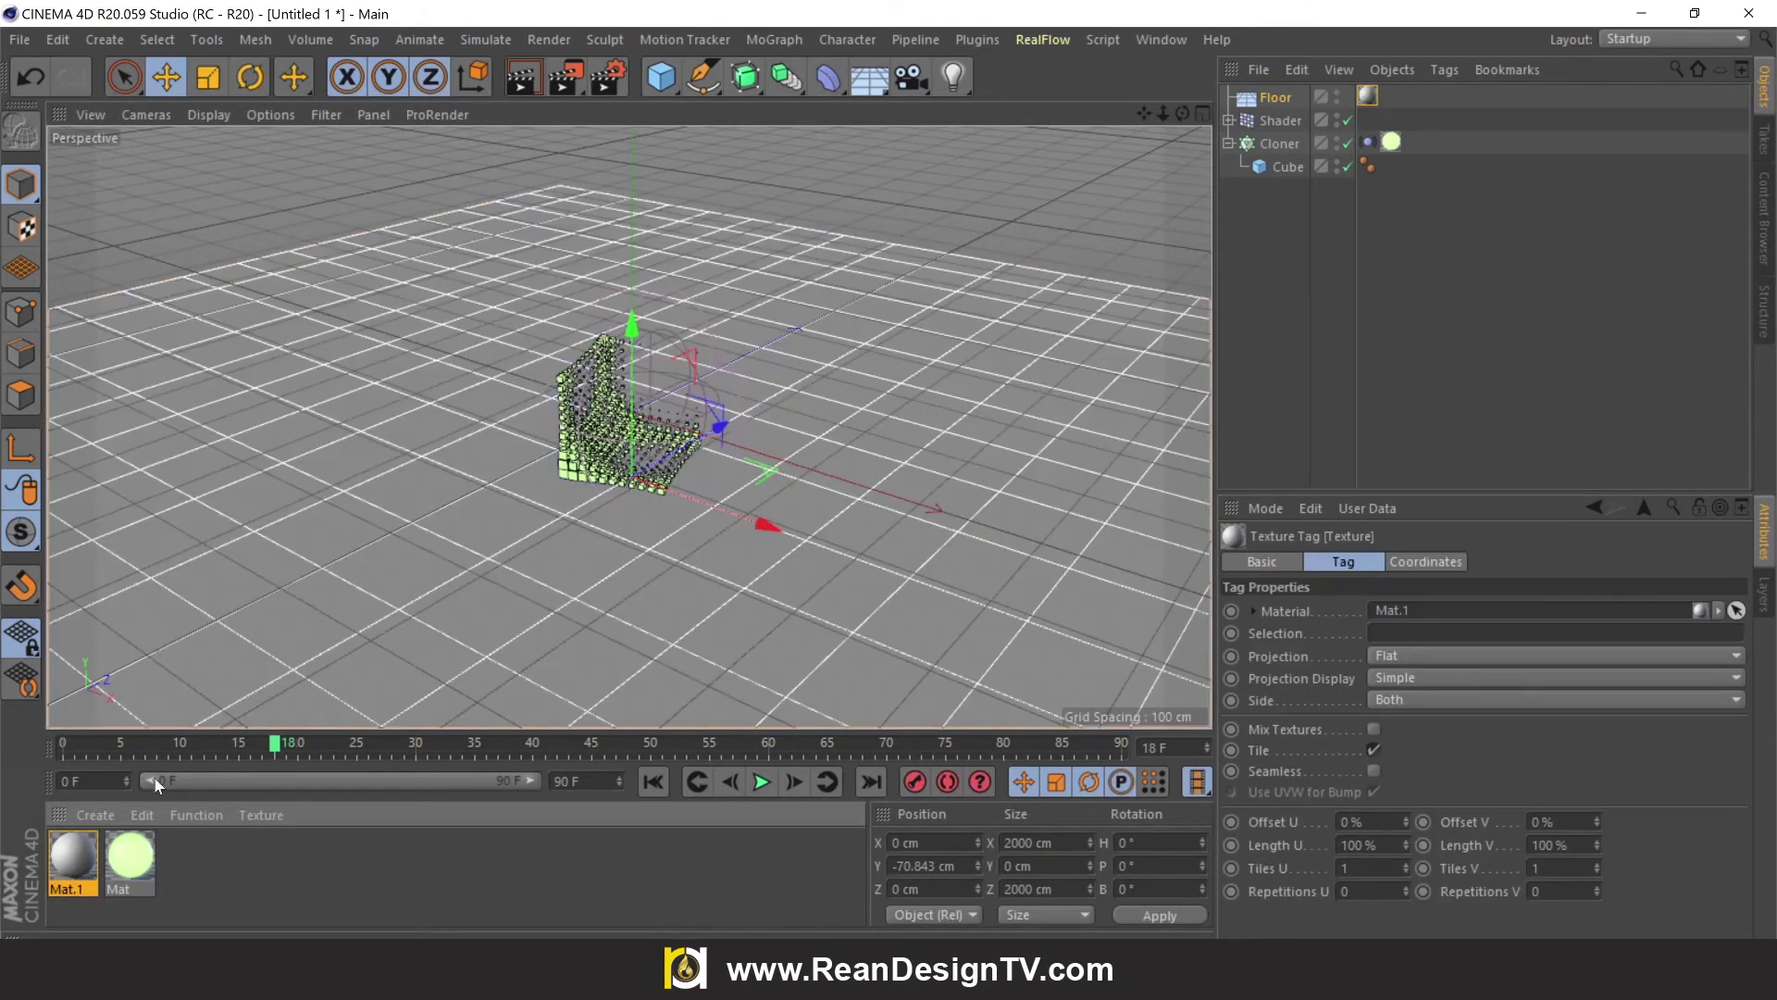
double_click(53, 870)
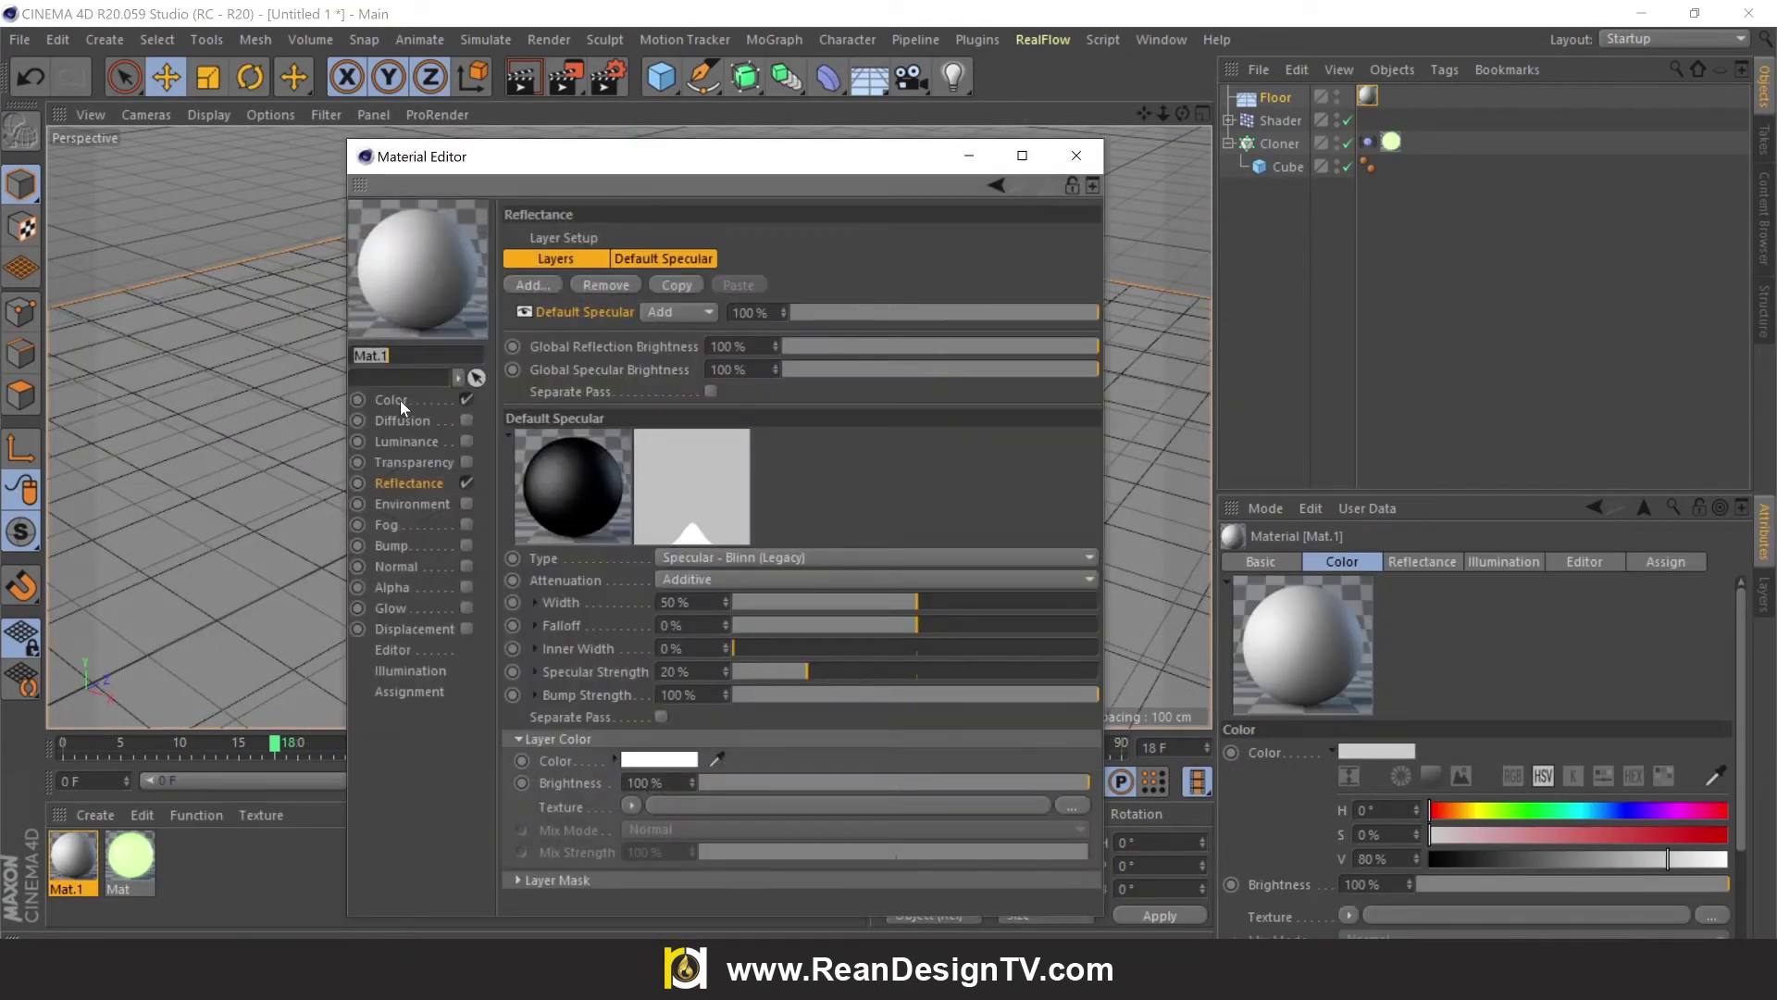
click(399, 400)
drag(733, 344, 586, 343)
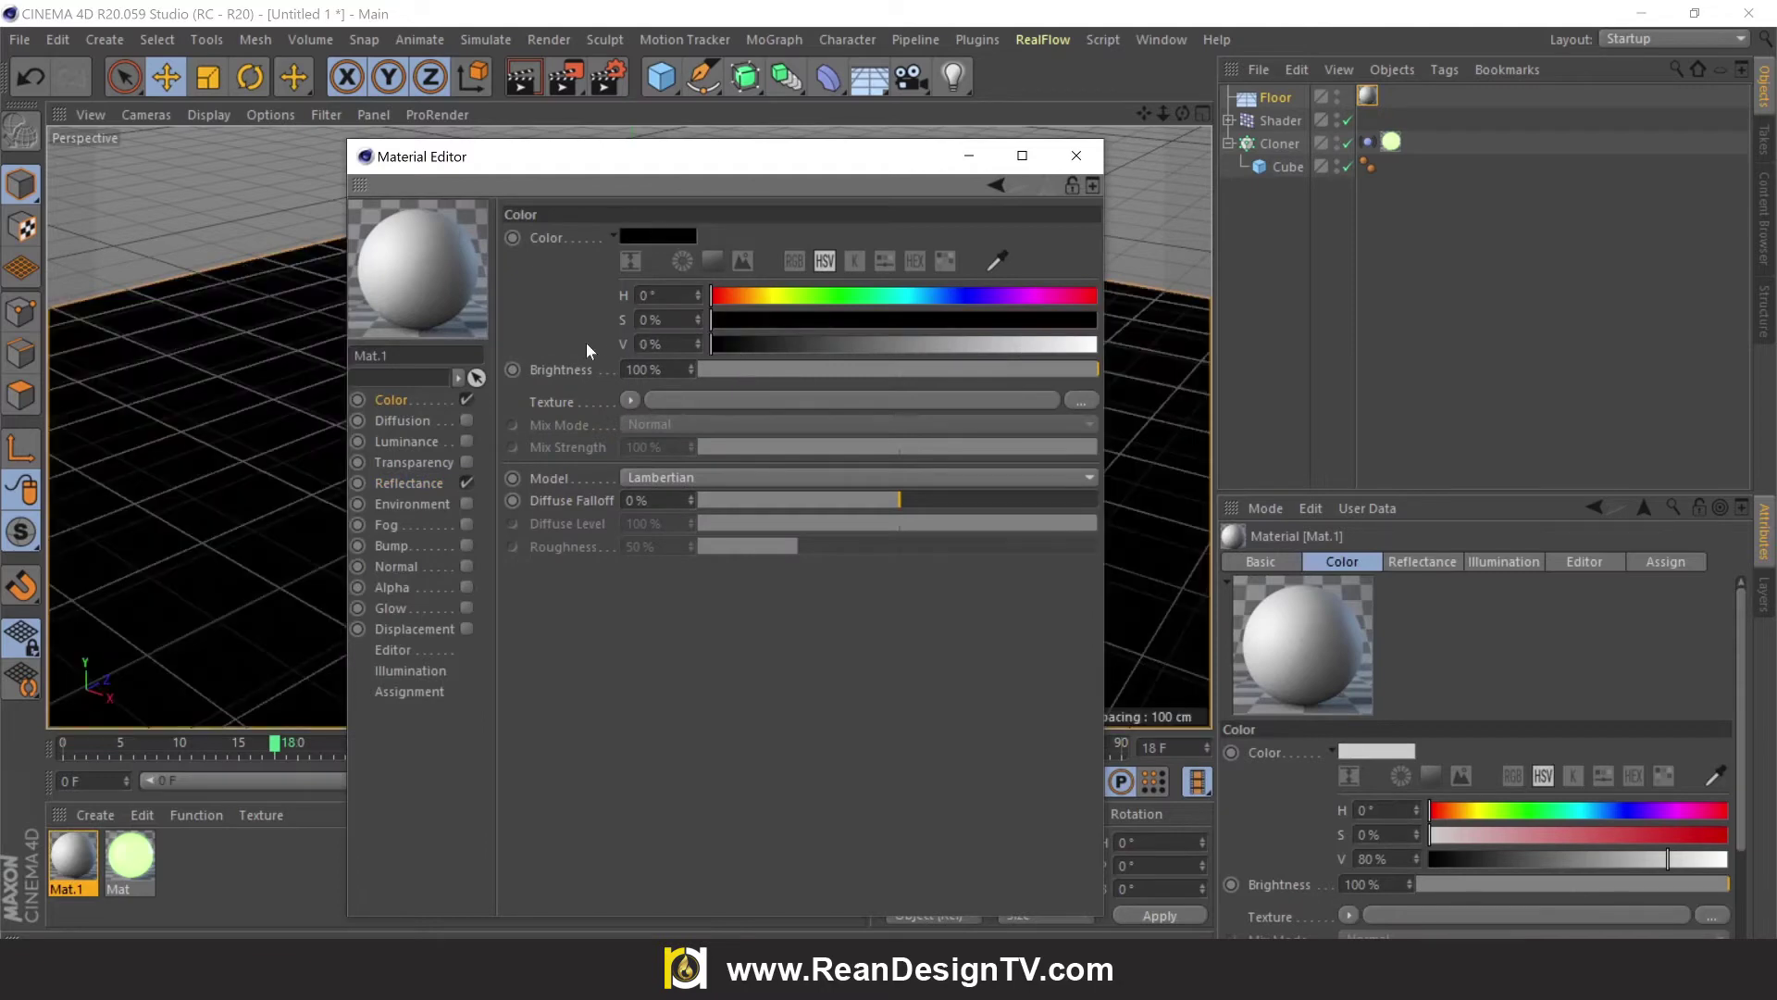
Add a GGX reflectance layer with Dielectric Fresnel to Mat.1 and close the editor.
click(416, 483)
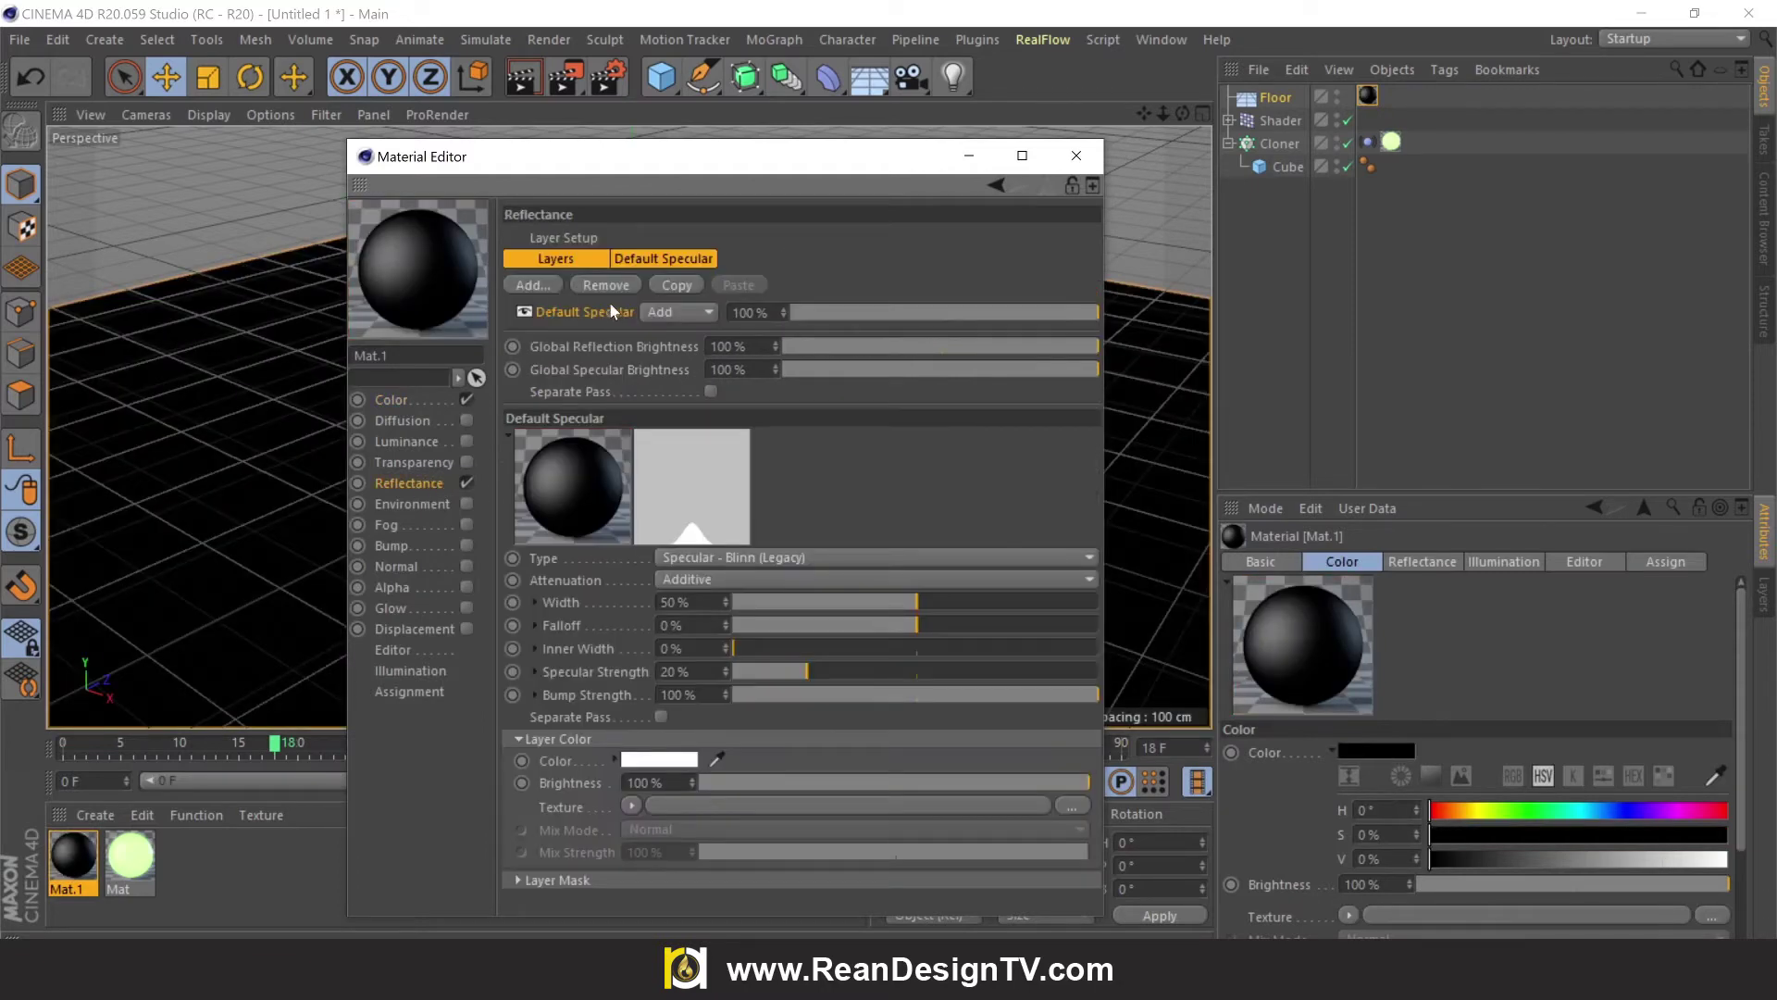
click(574, 265)
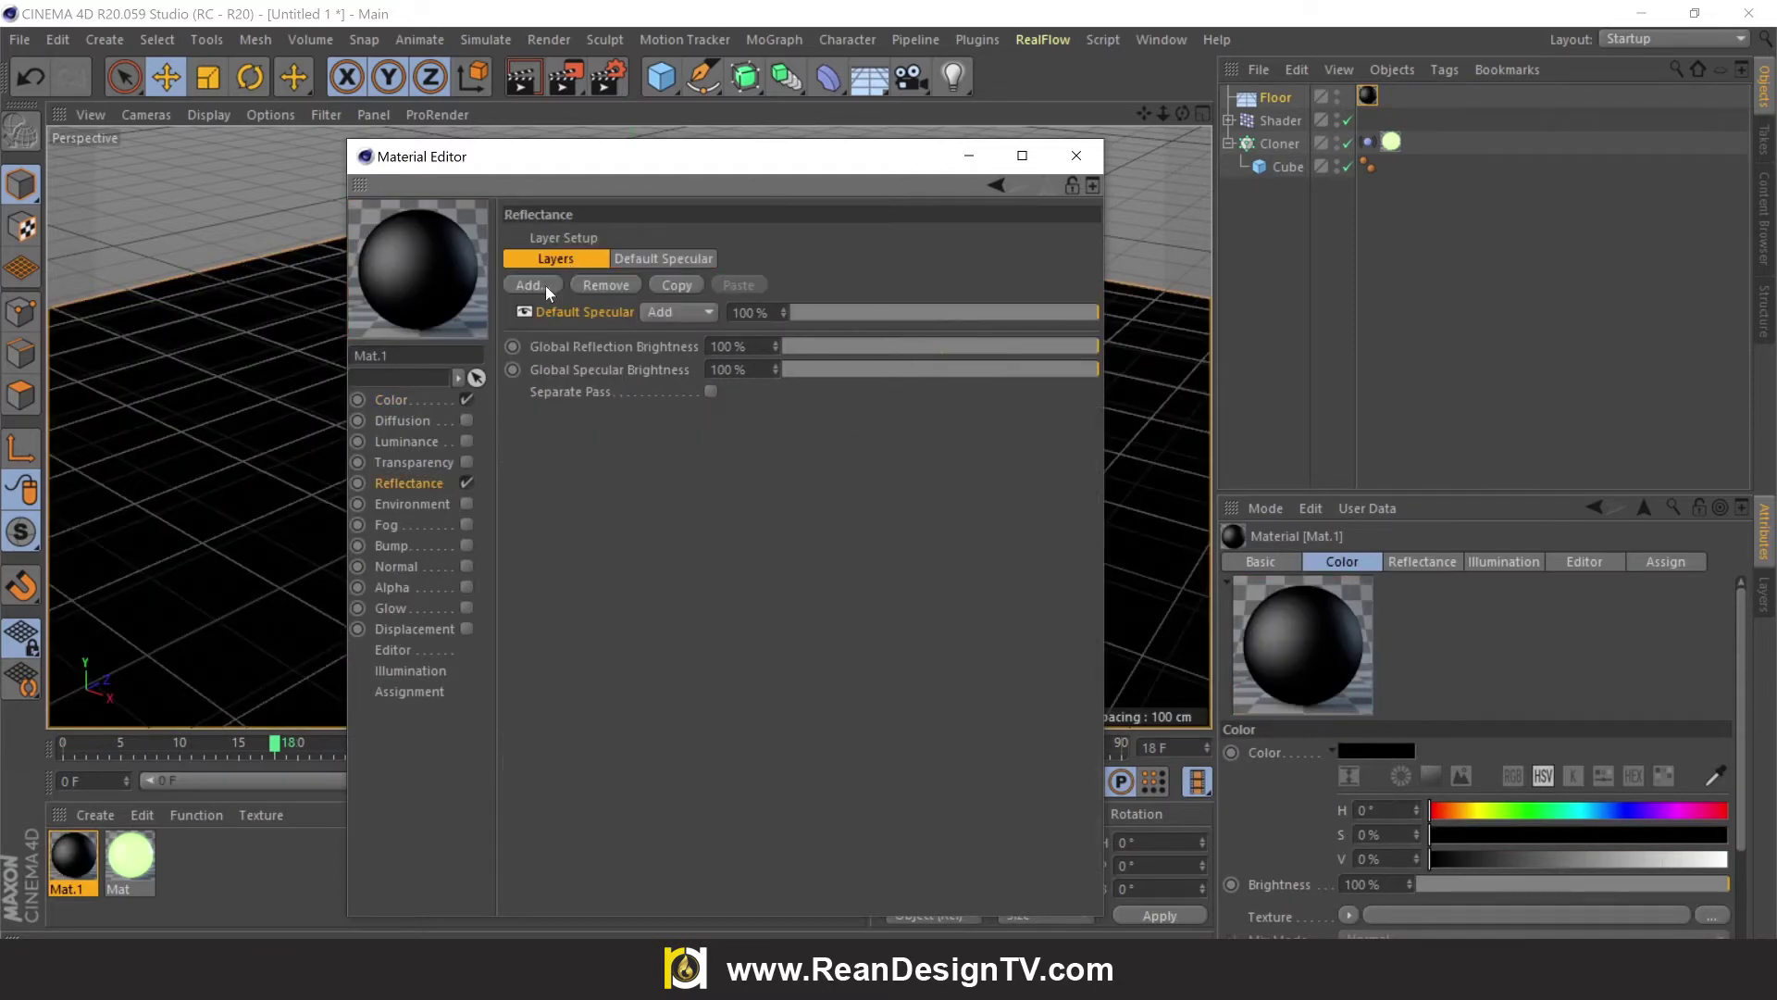
click(546, 285)
click(595, 308)
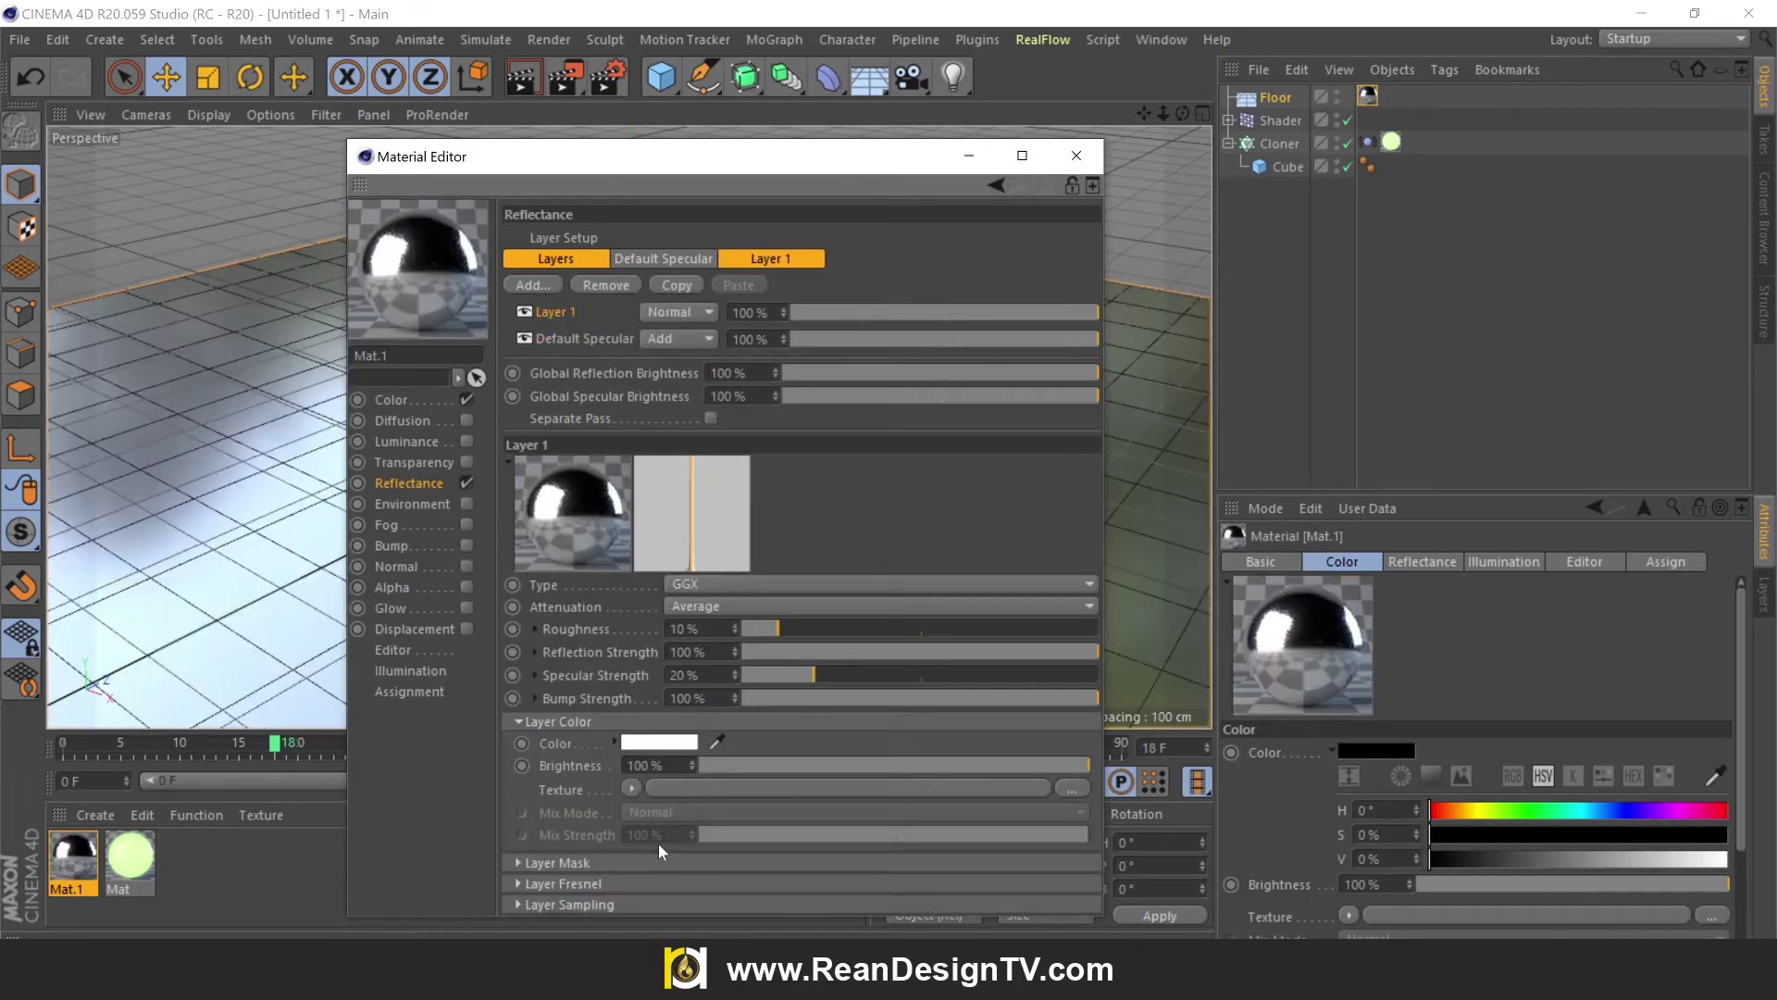
drag(731, 155, 736, 84)
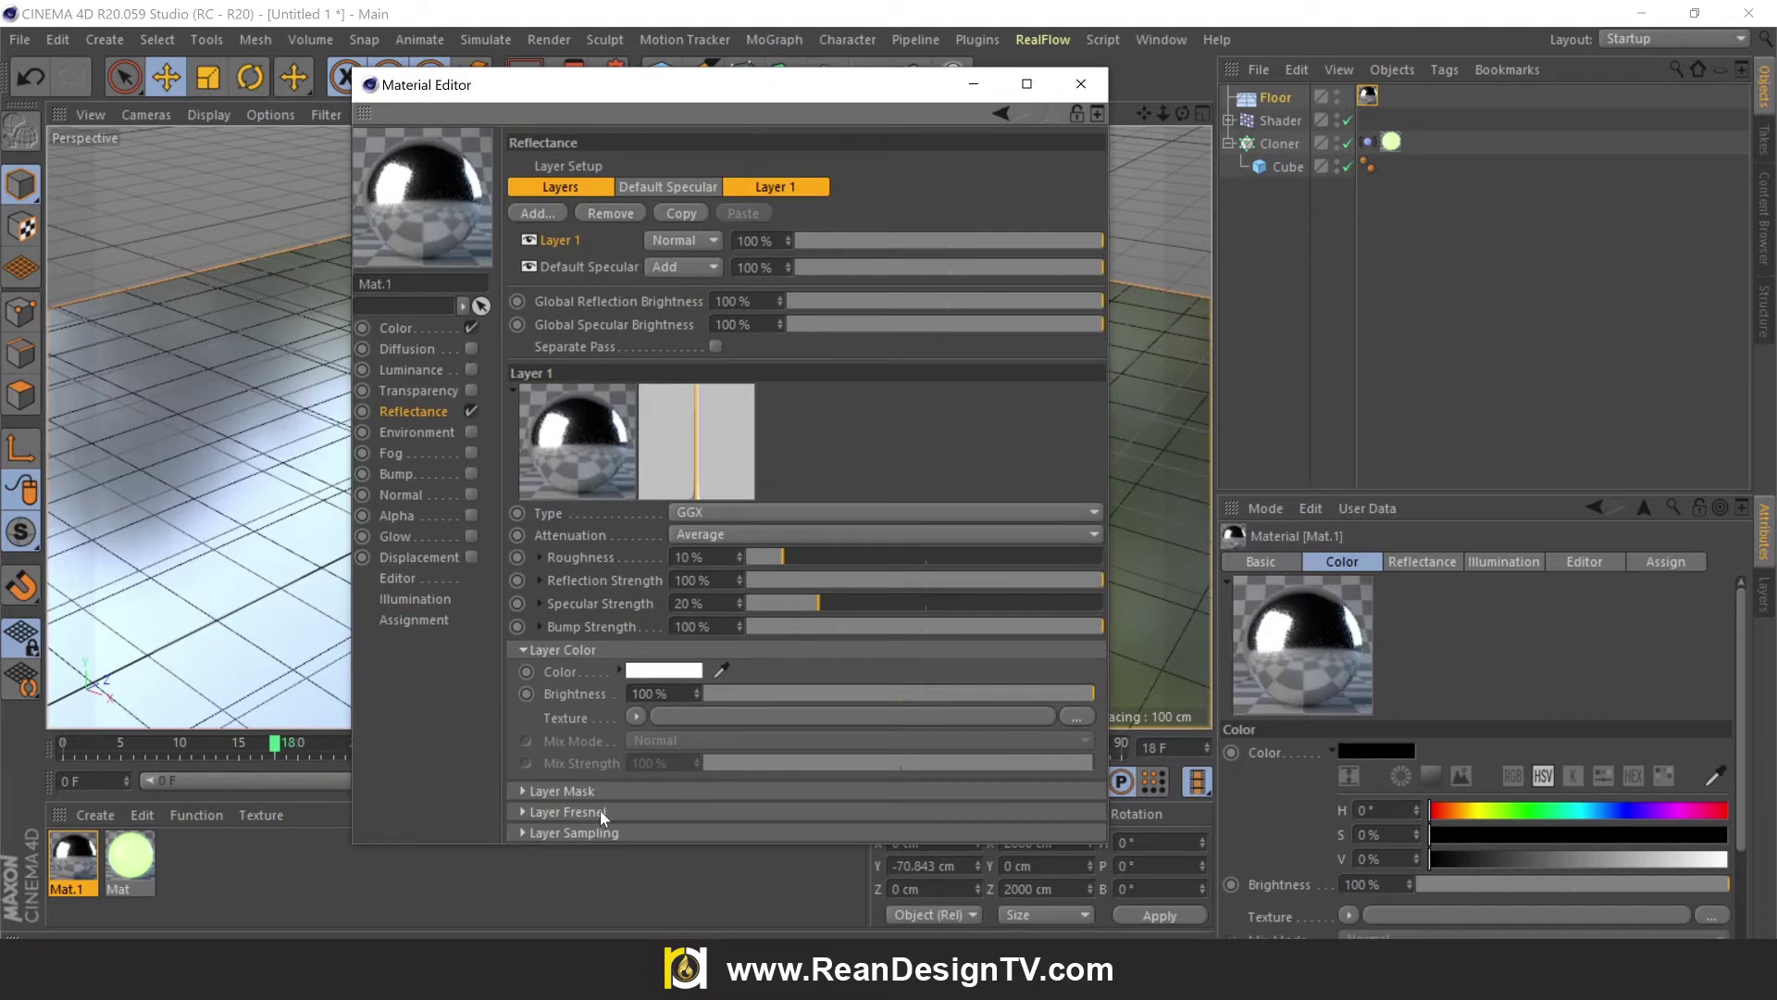
click(520, 813)
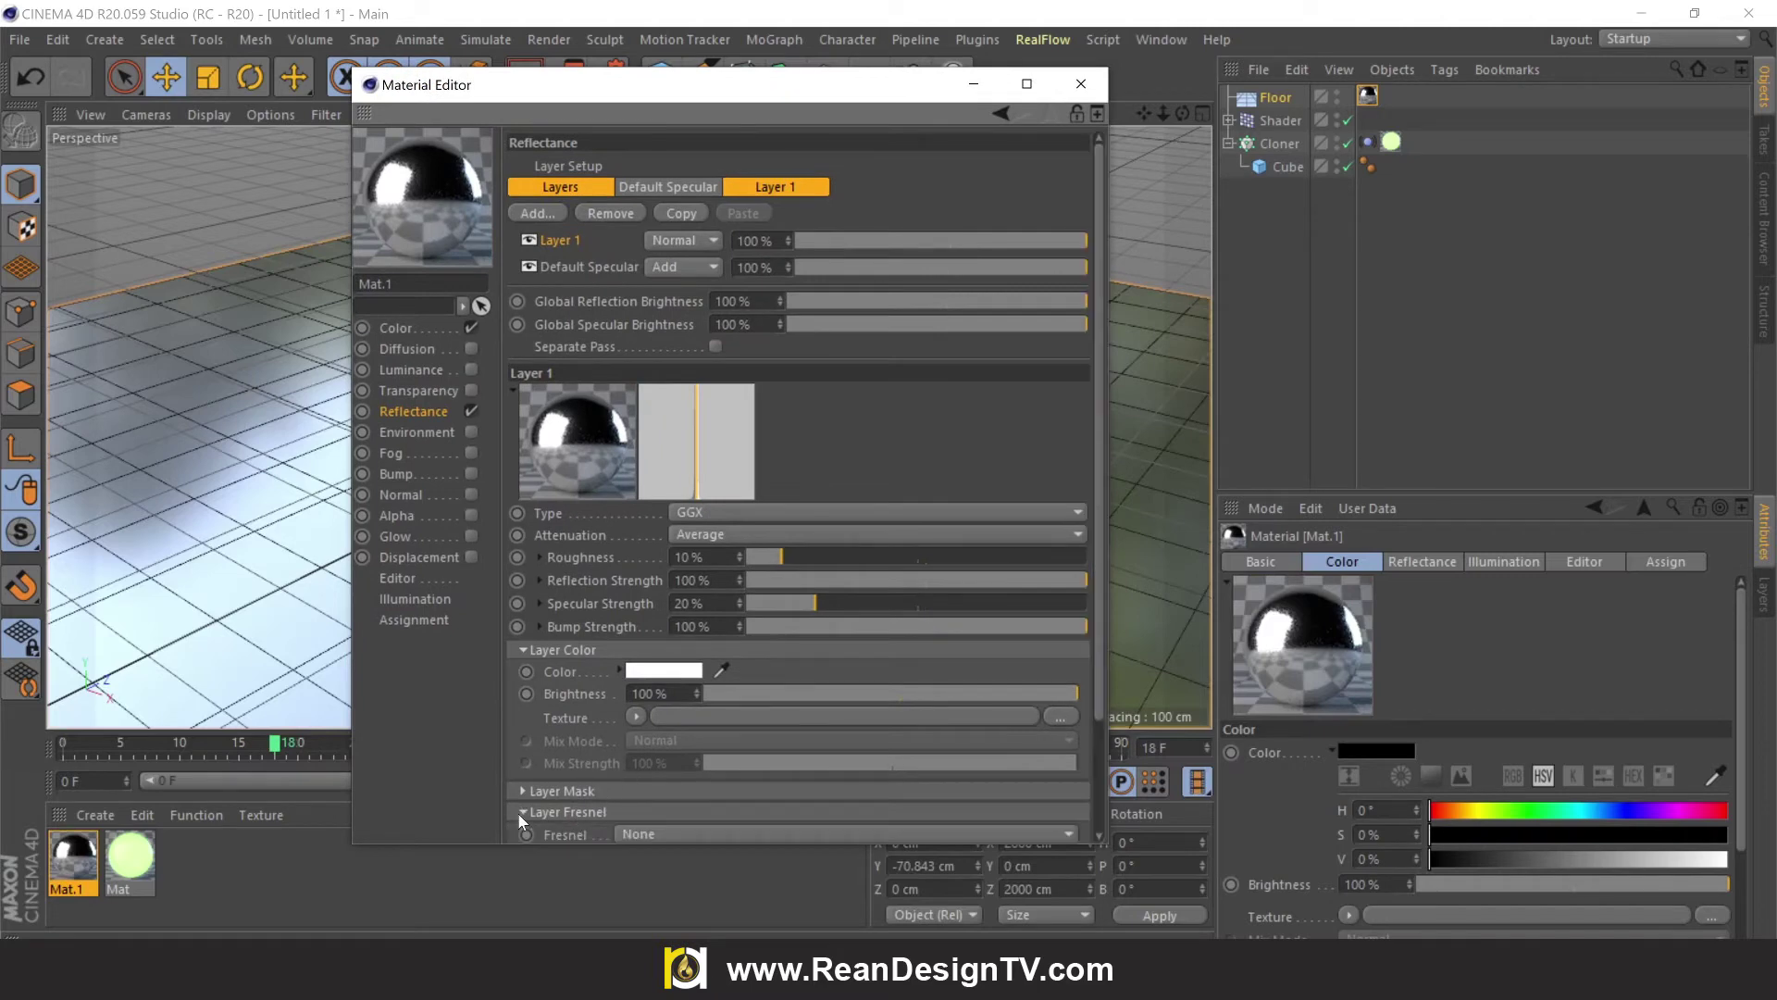
click(650, 831)
click(683, 870)
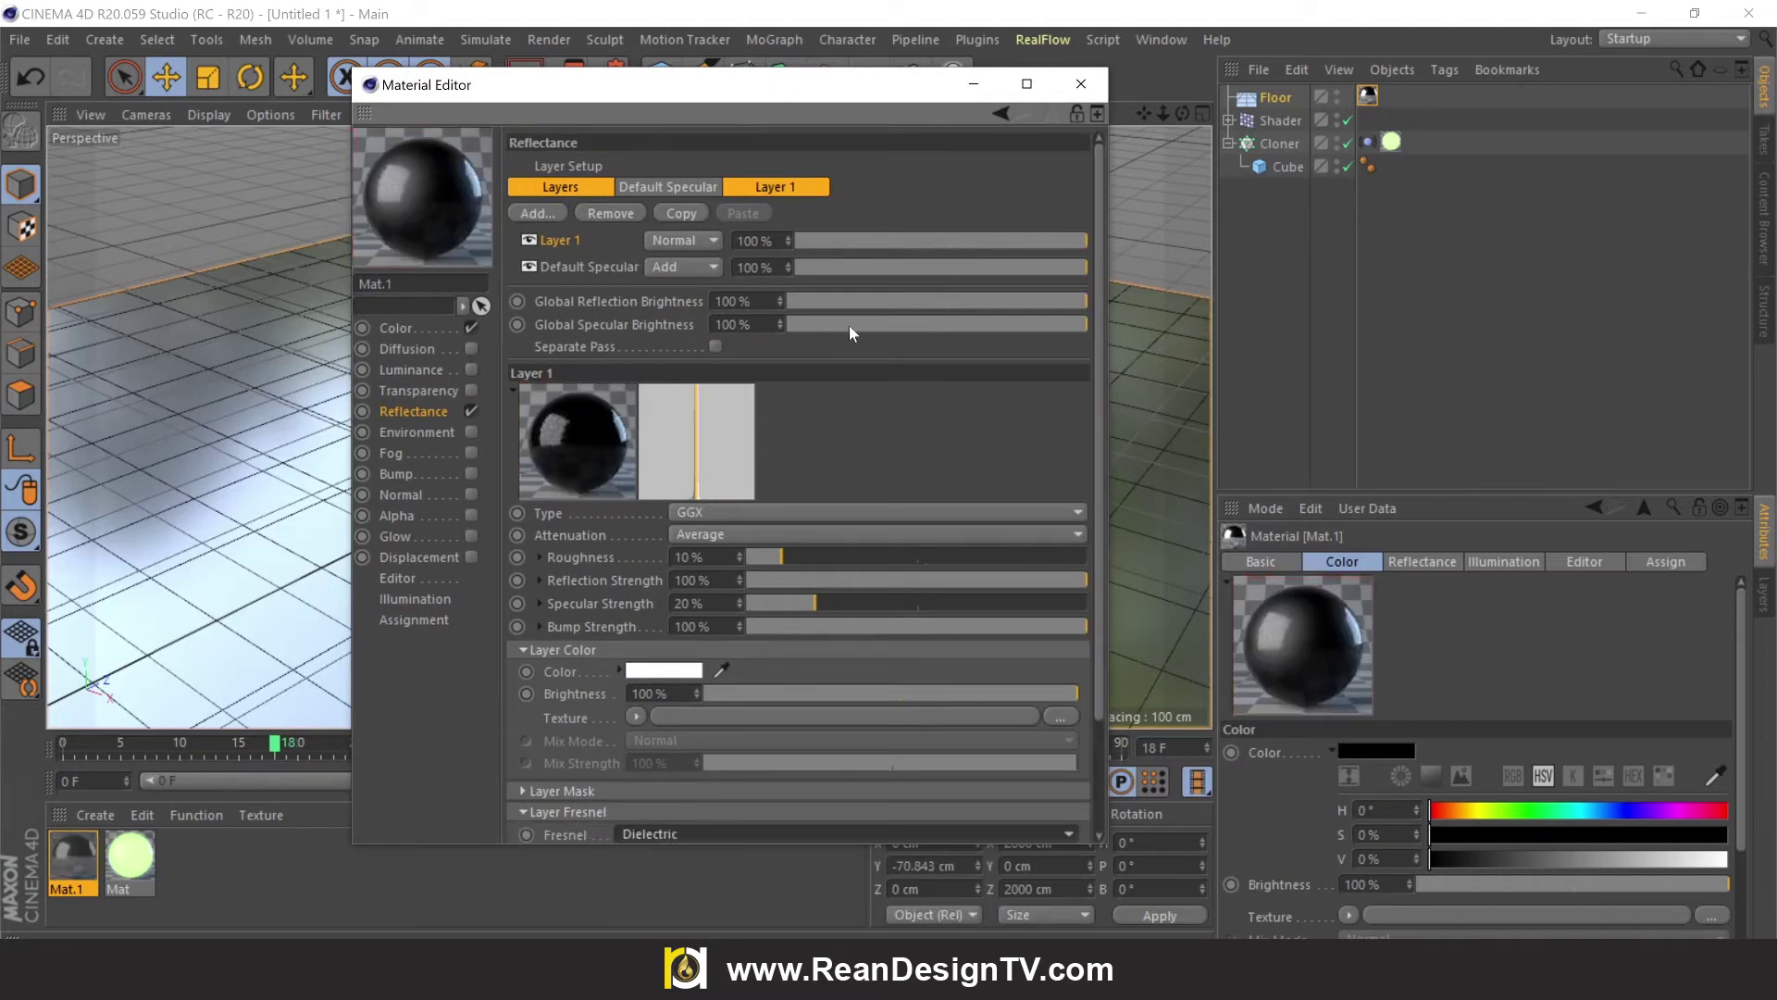
click(1073, 86)
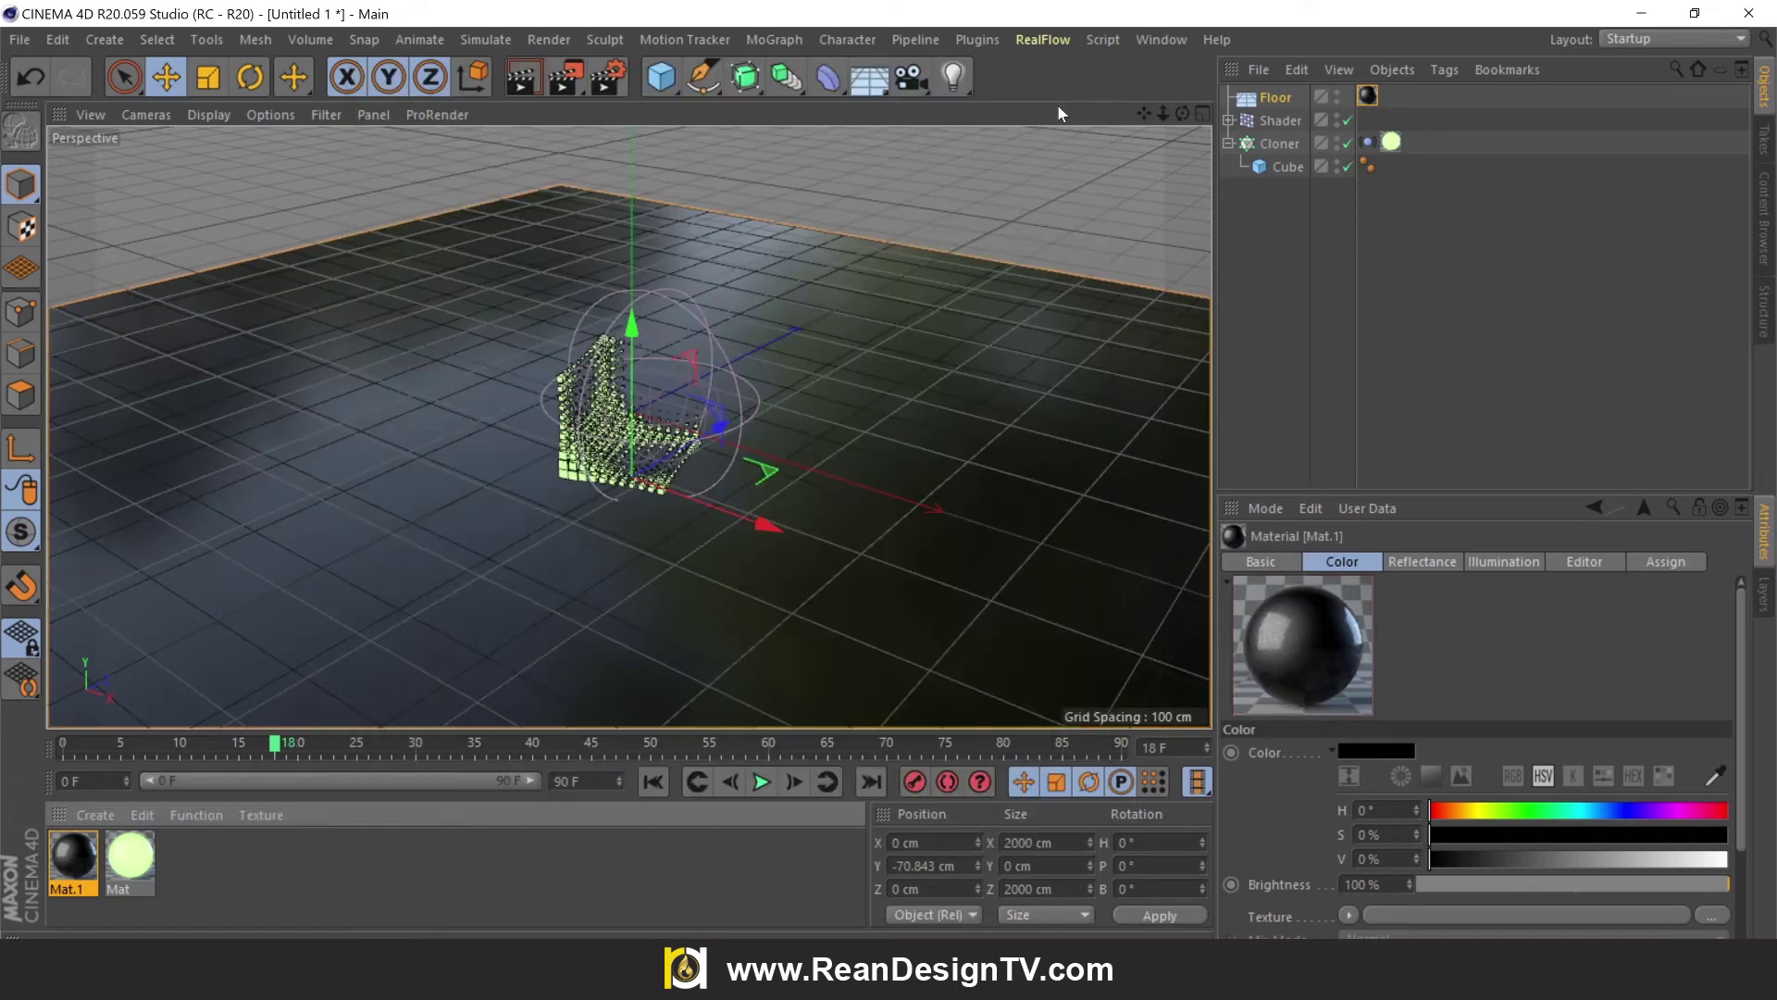
Test-render the glowing clones reflected in the black floor, then play the cube animation.
click(531, 79)
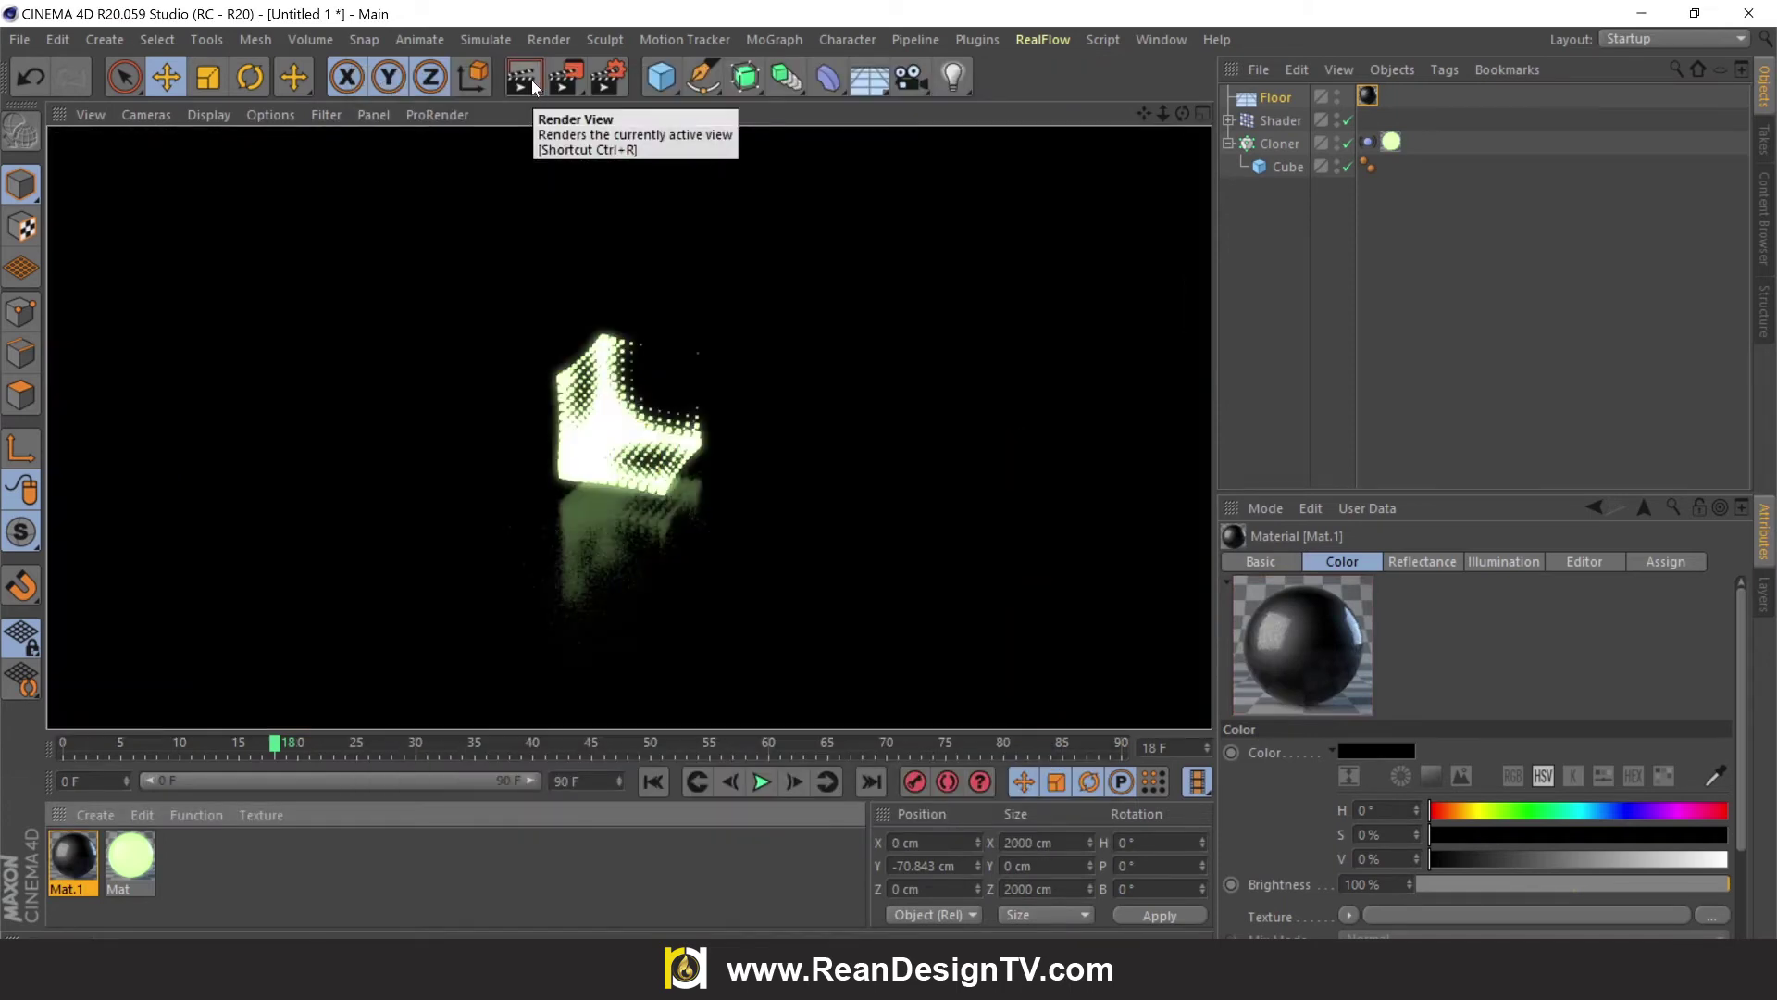
click(870, 324)
drag(1164, 113, 1163, 148)
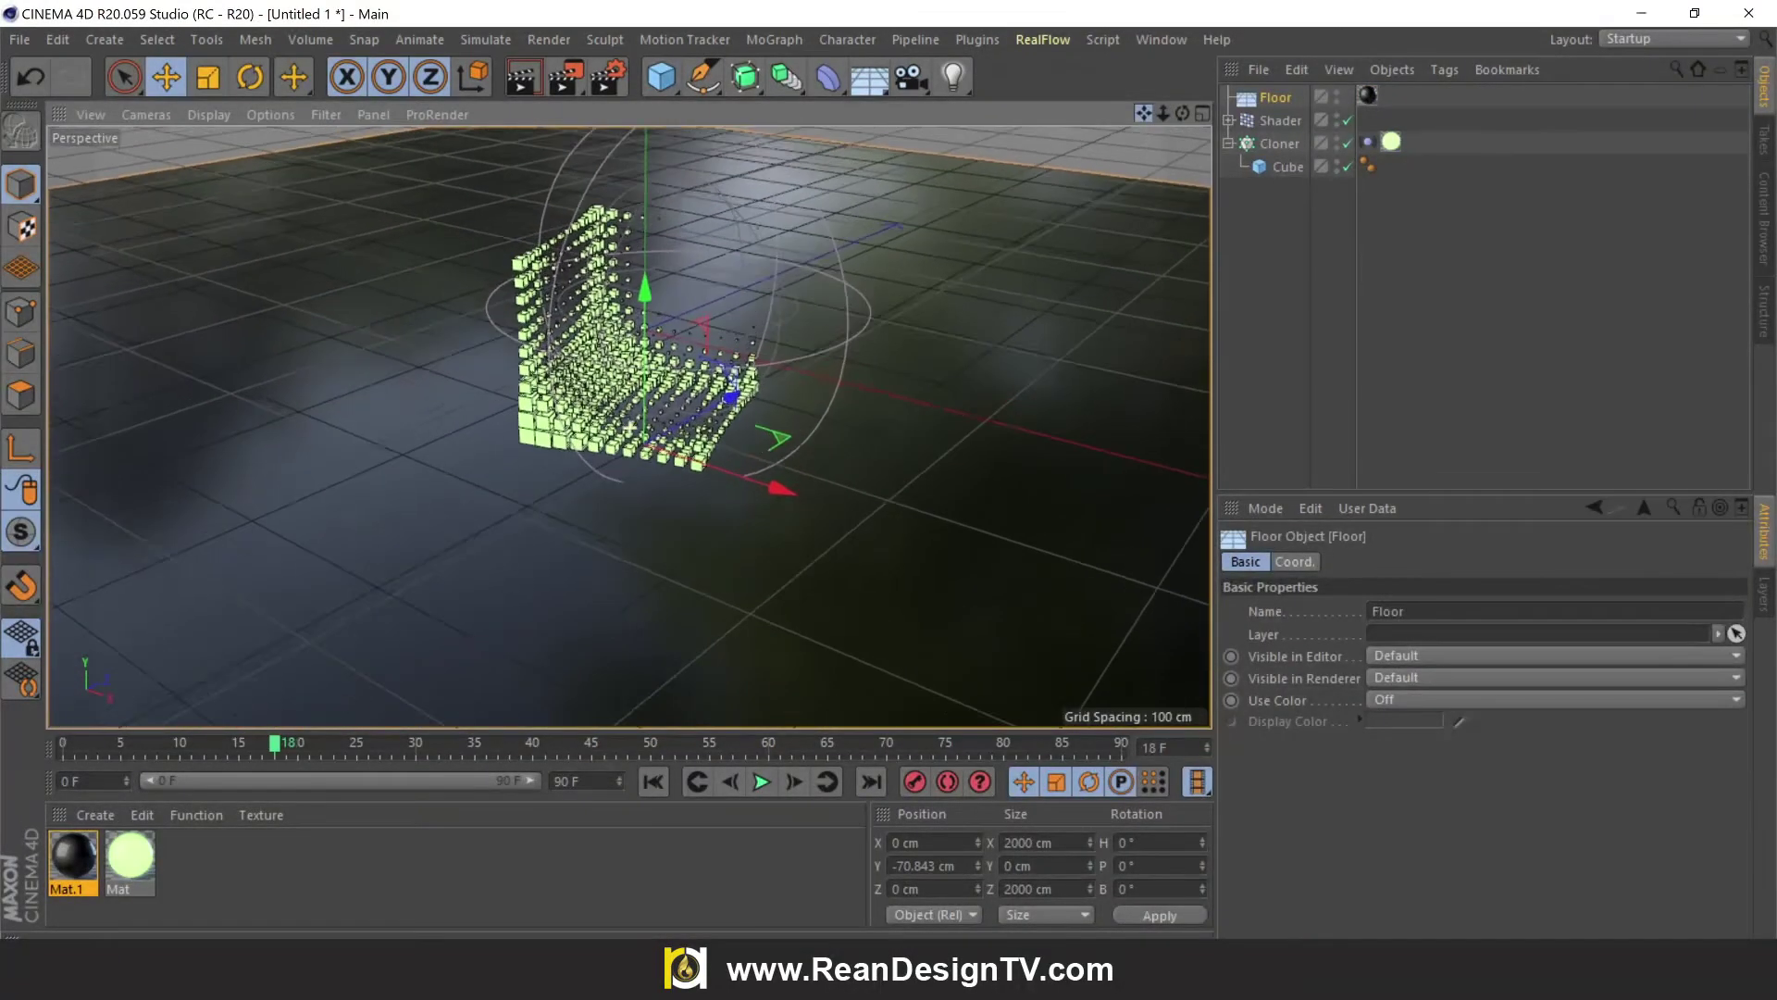
click(765, 782)
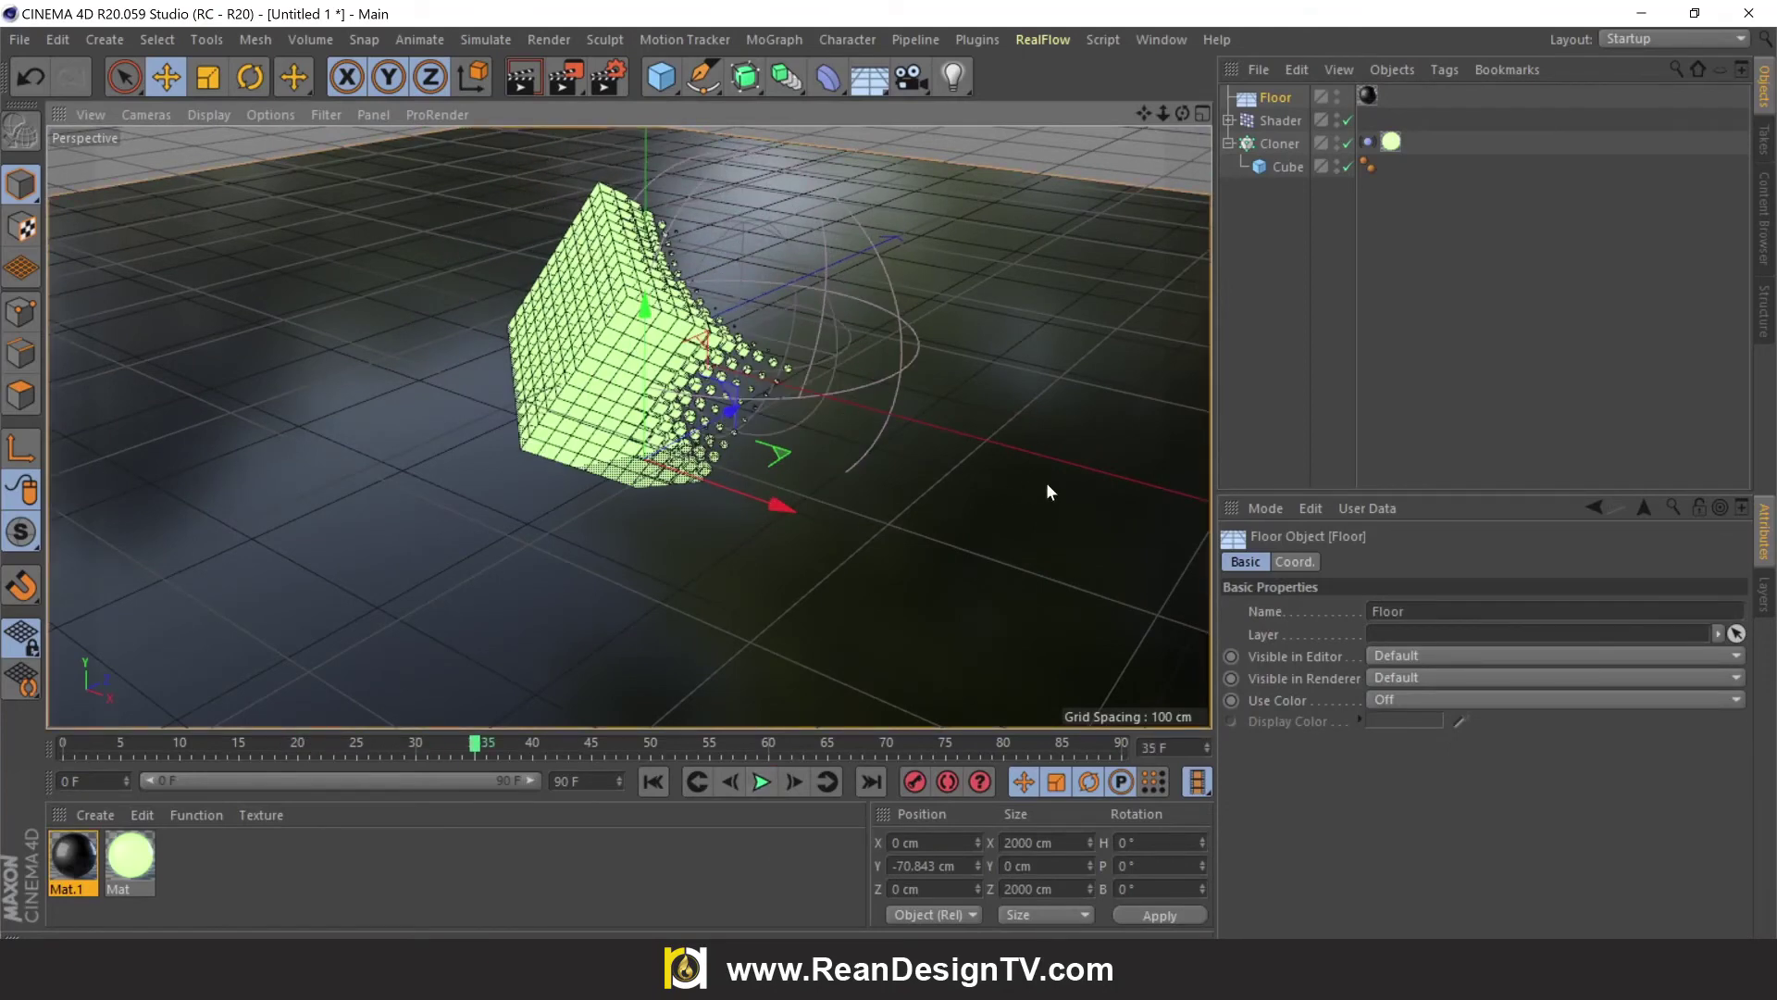
Raise the Shader and Cloner together to about 36.9 cm above the floor.
click(1264, 145)
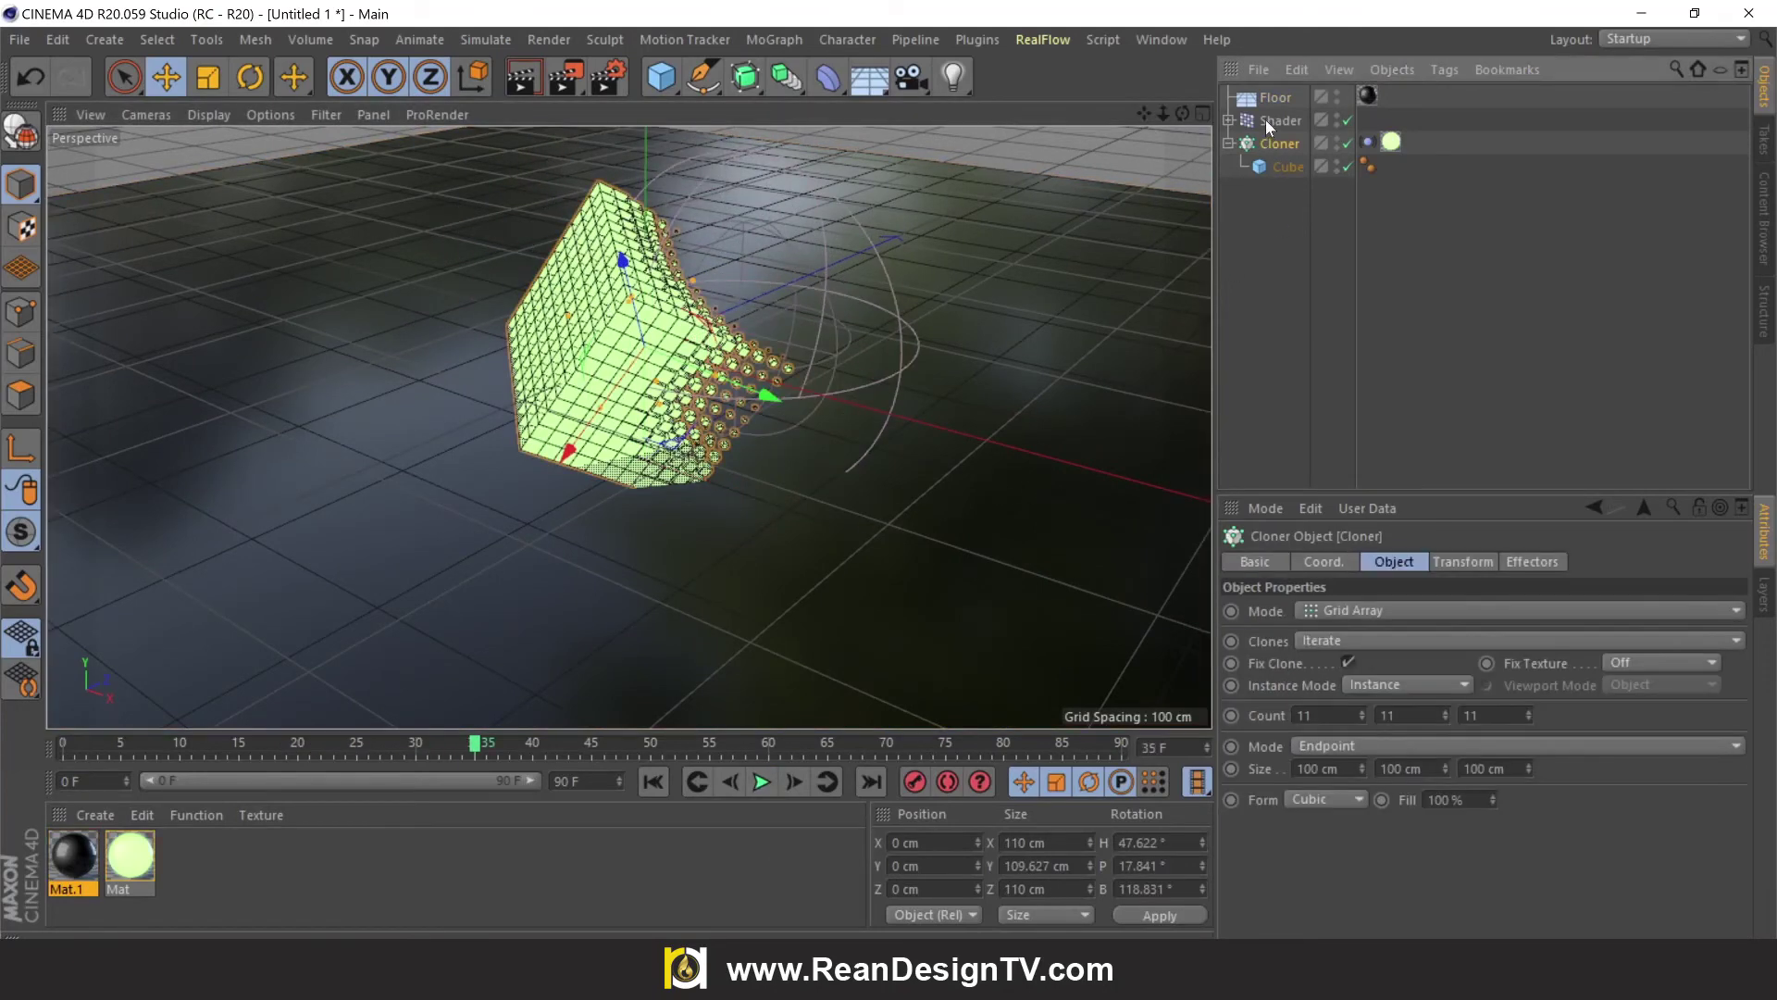
ctrl+click(1270, 145)
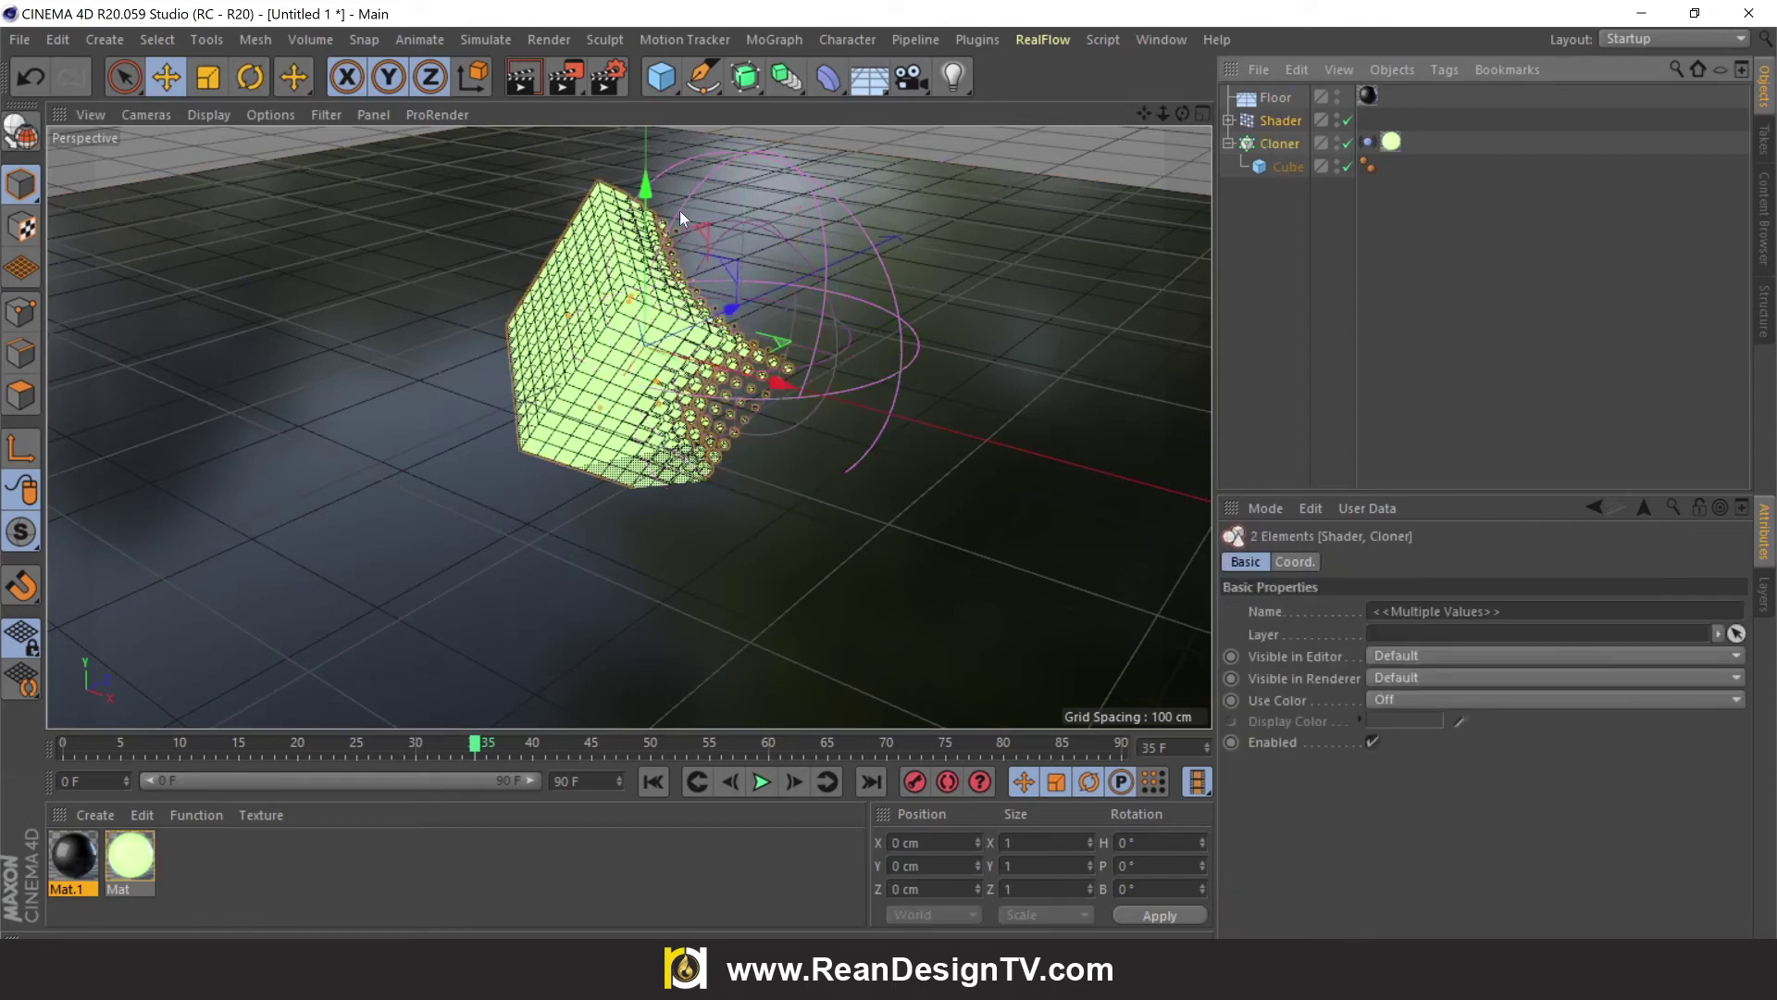
drag(646, 187, 652, 126)
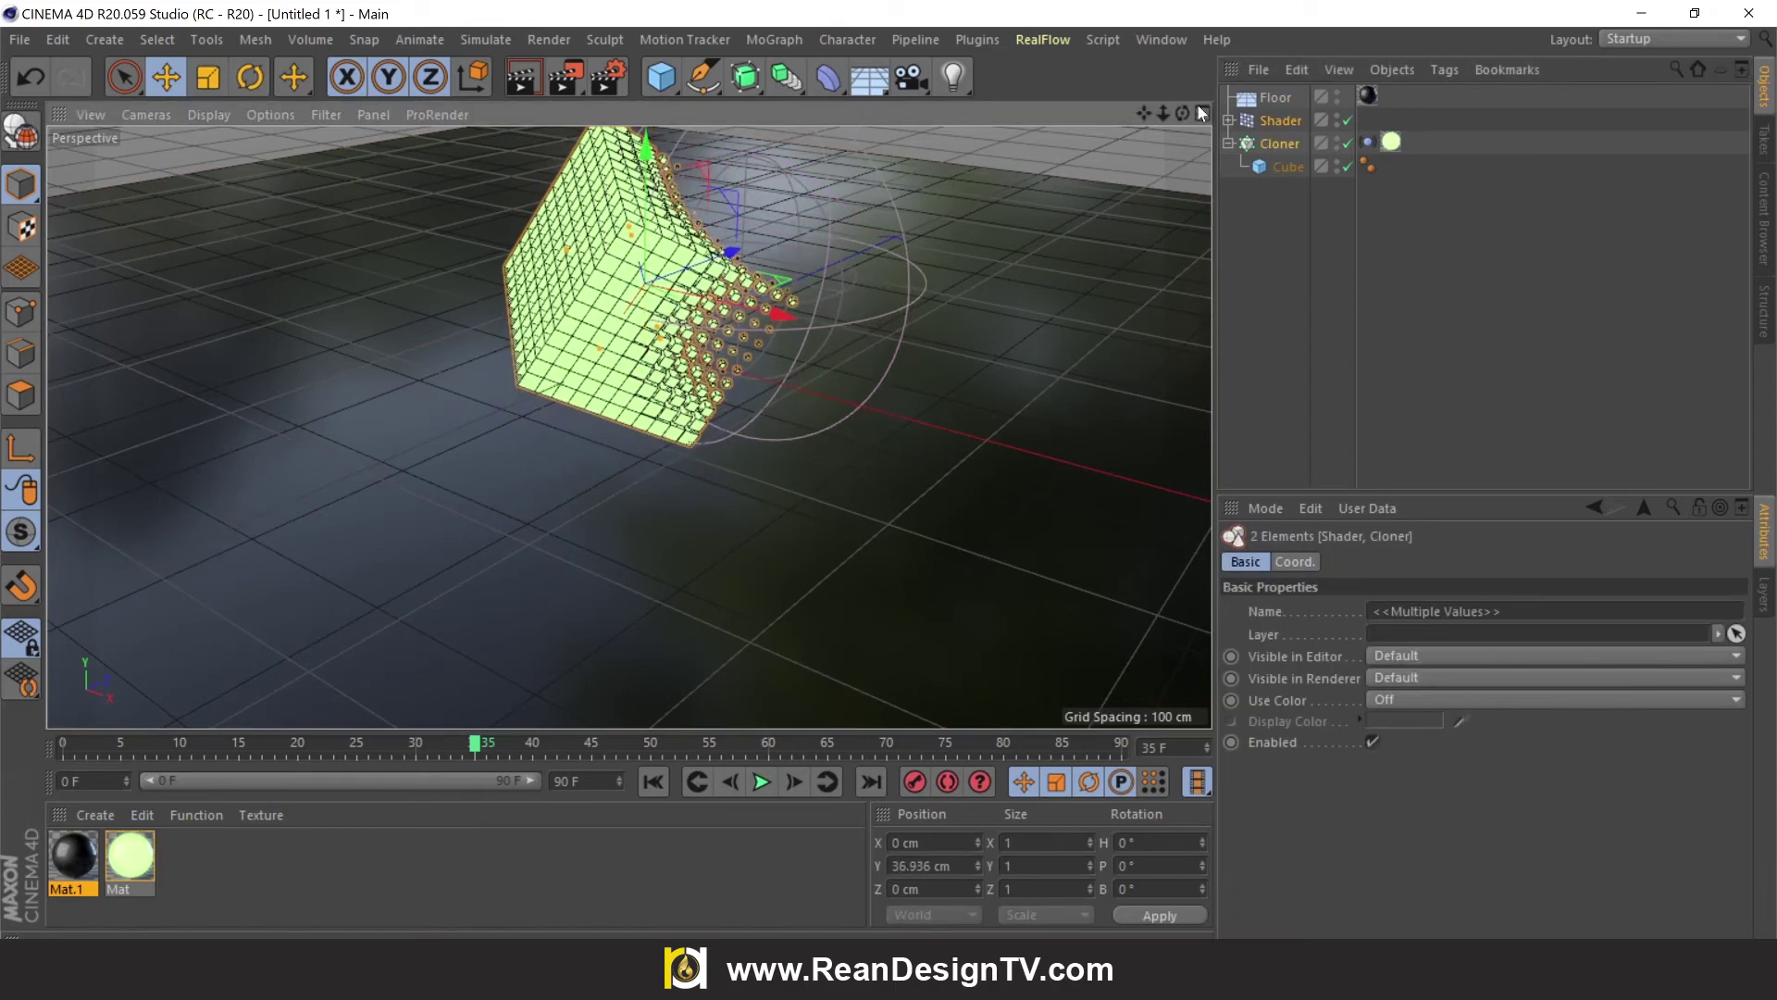
mouse_move(1144, 112)
mouse_down()
mouse_move(1157, 167)
mouse_move(1139, 130)
mouse_up()
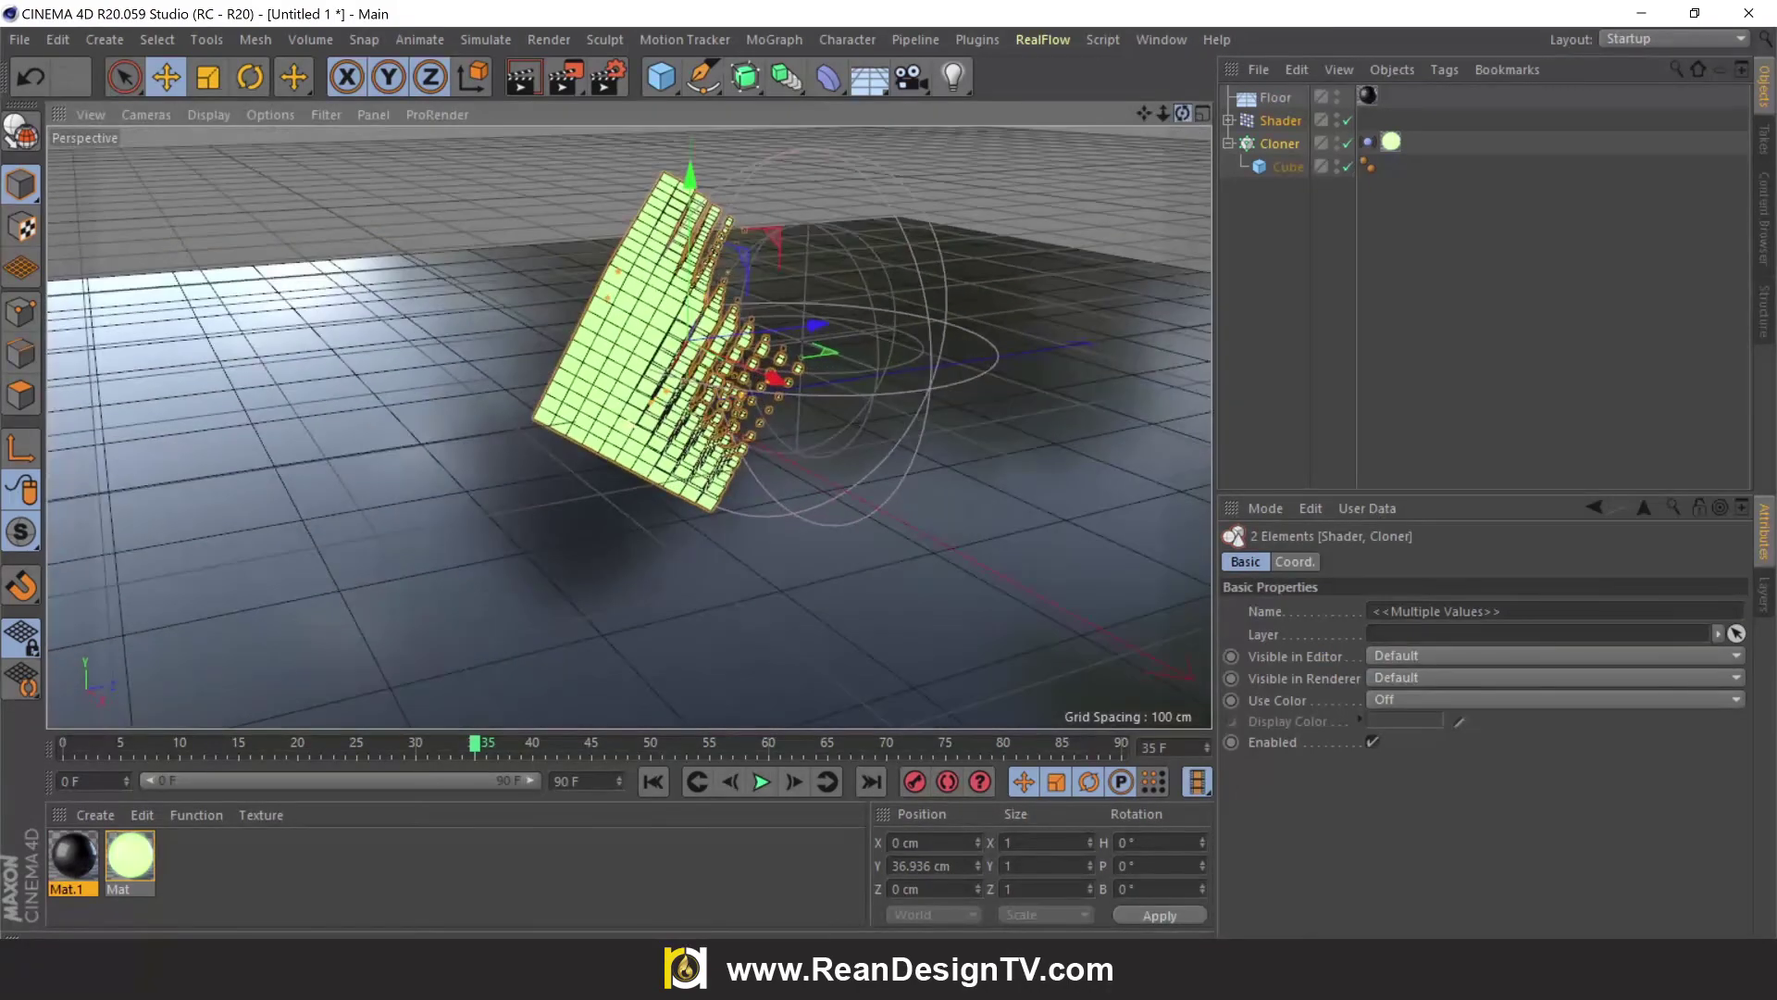
drag(1184, 112, 1185, 110)
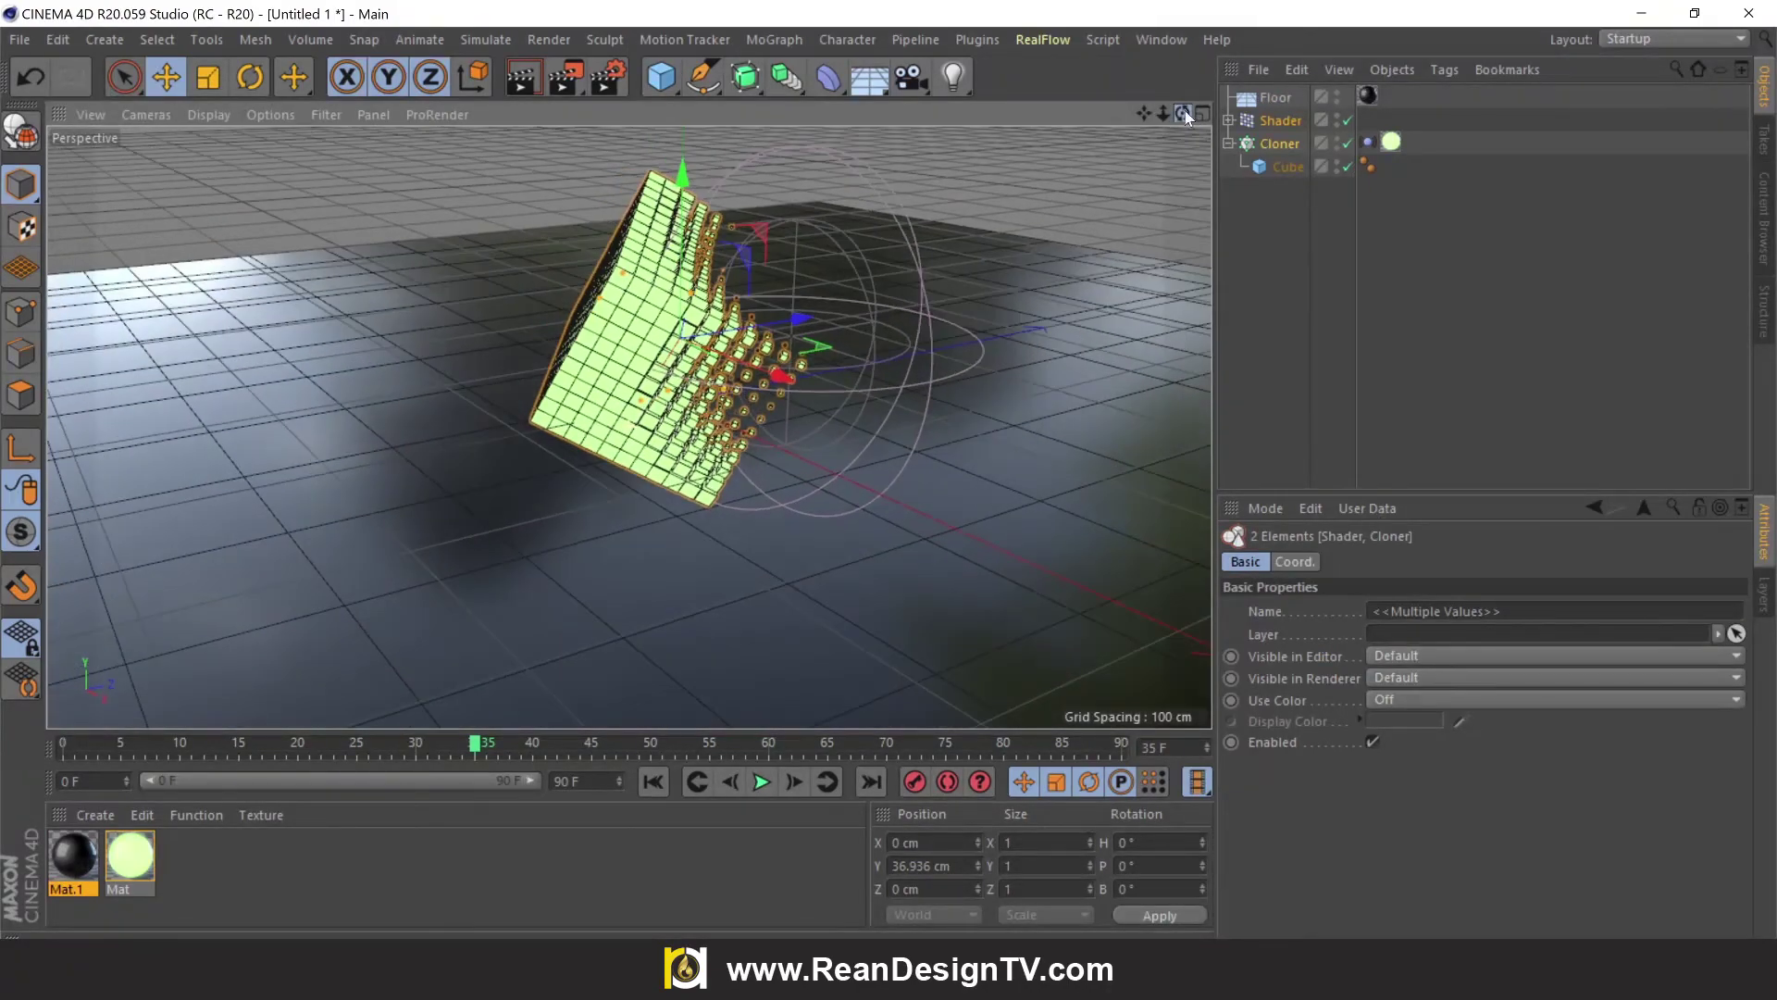
Test-render the raised cube grid and briefly play the animation.
click(522, 76)
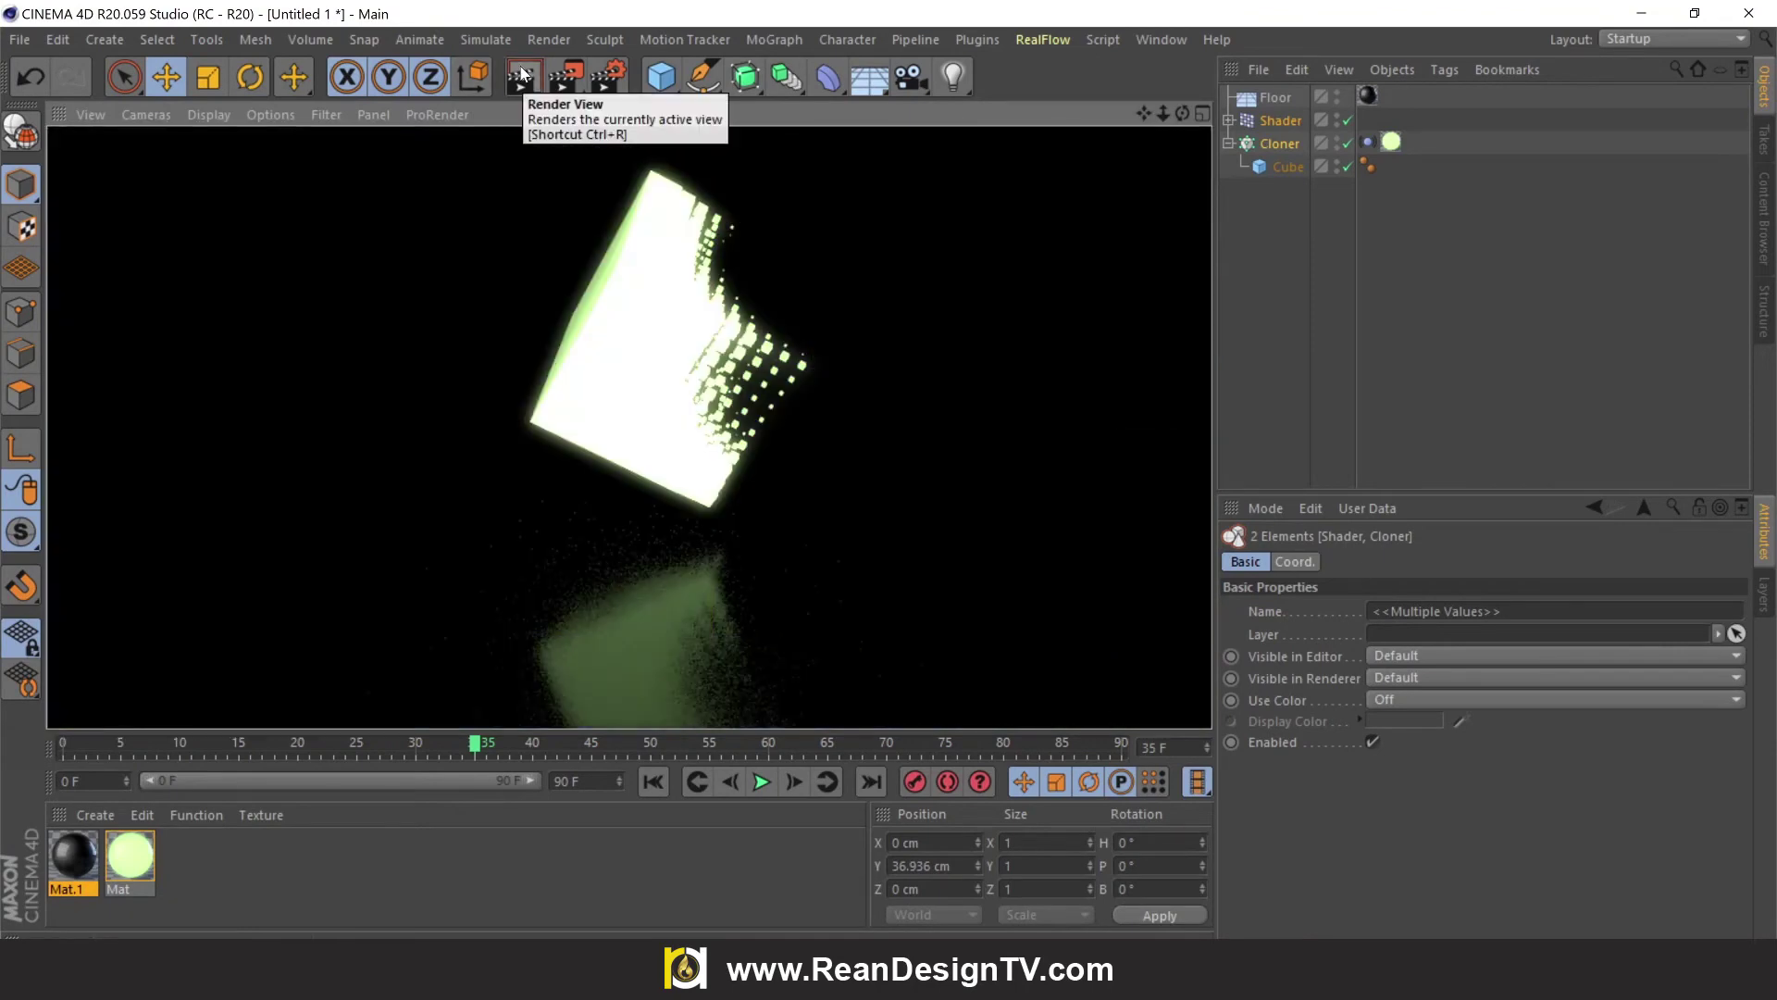
click(919, 423)
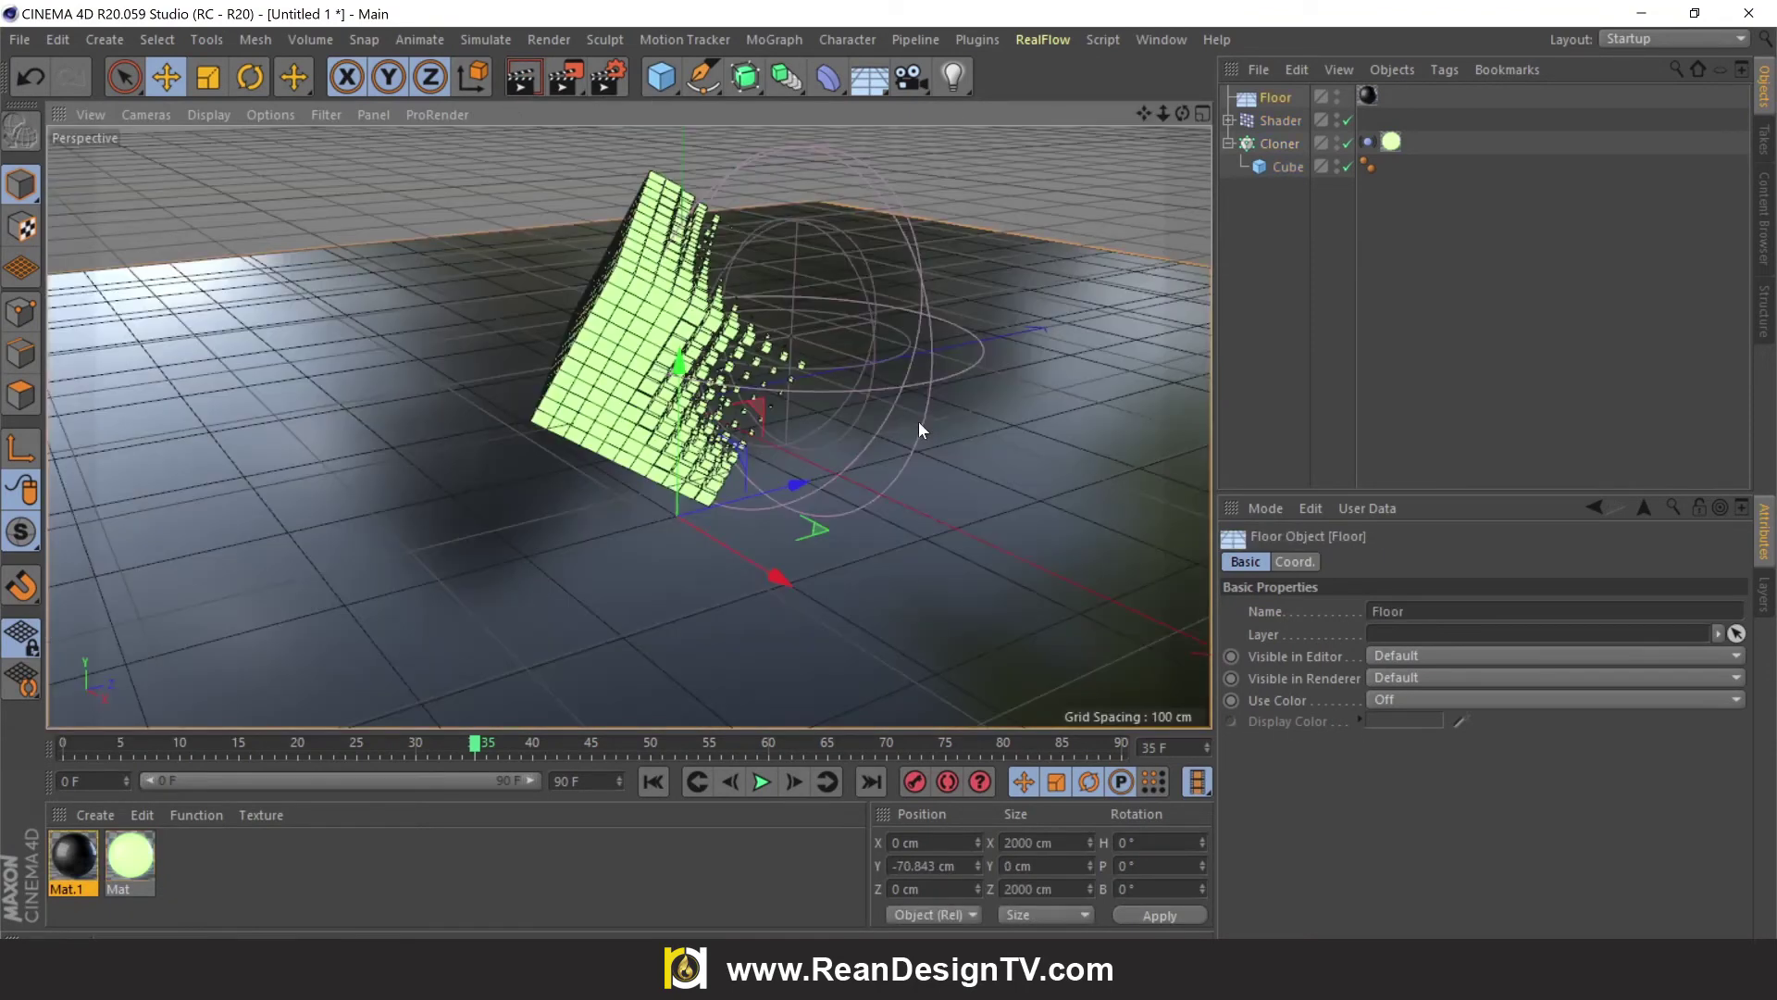
click(761, 782)
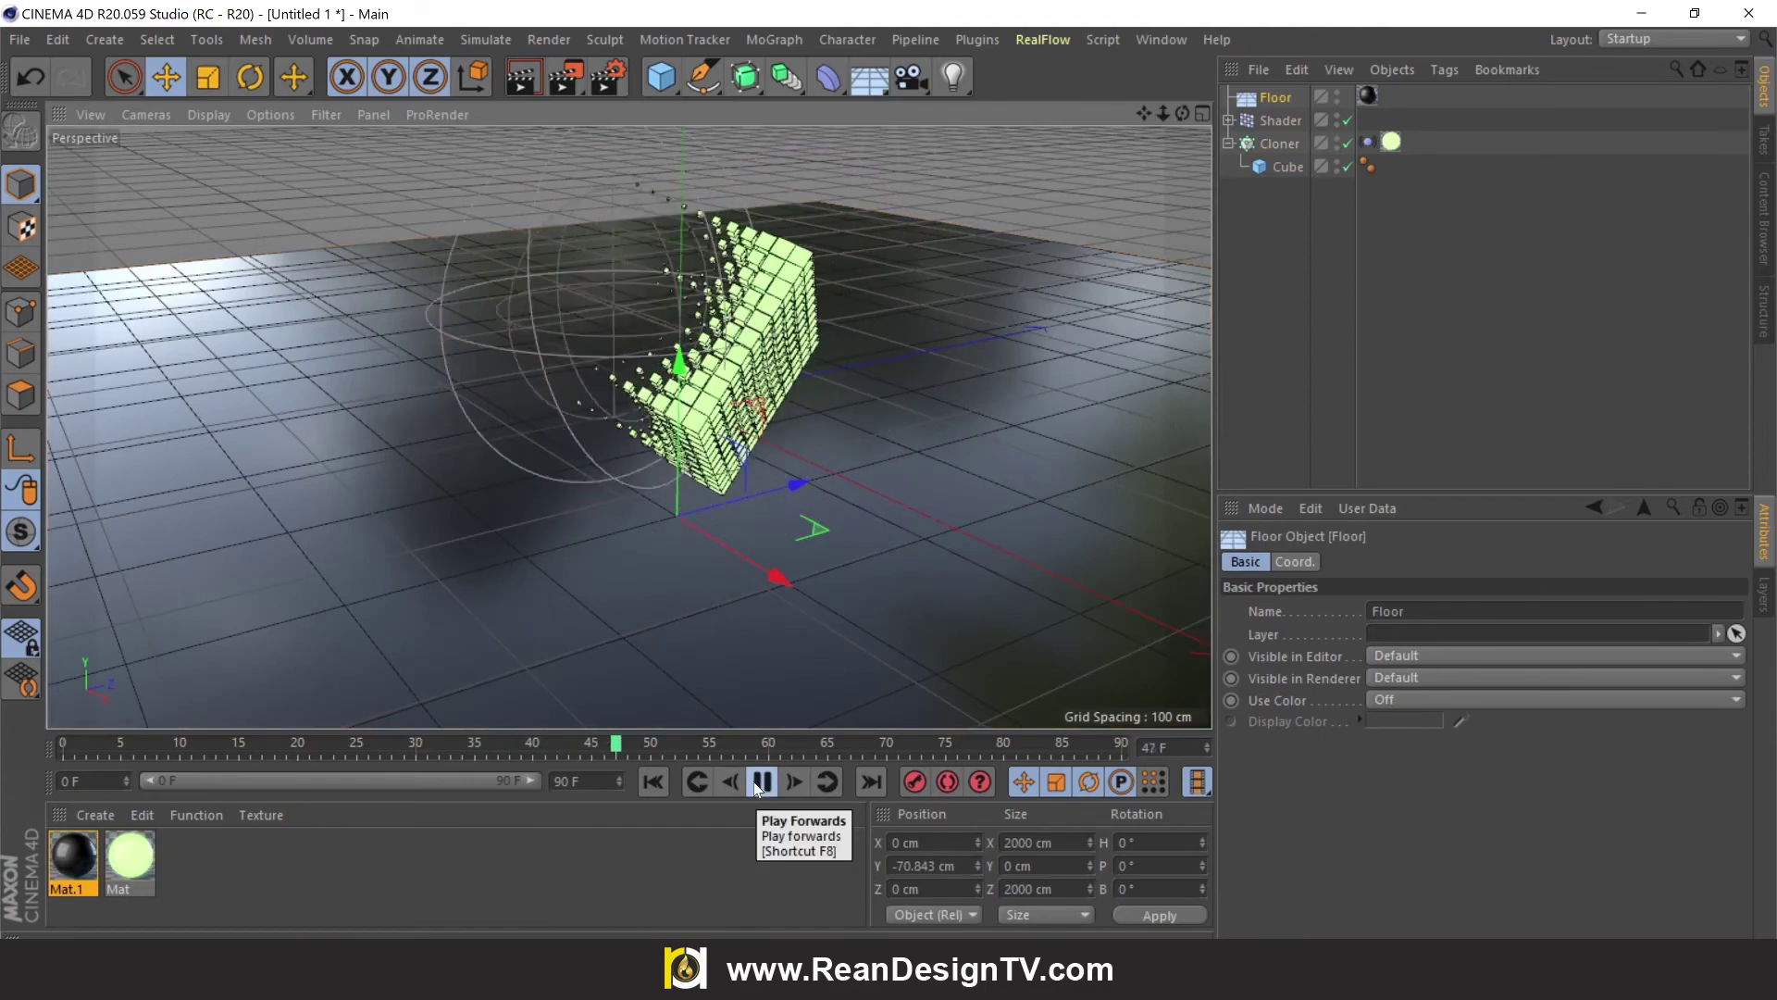
click(761, 782)
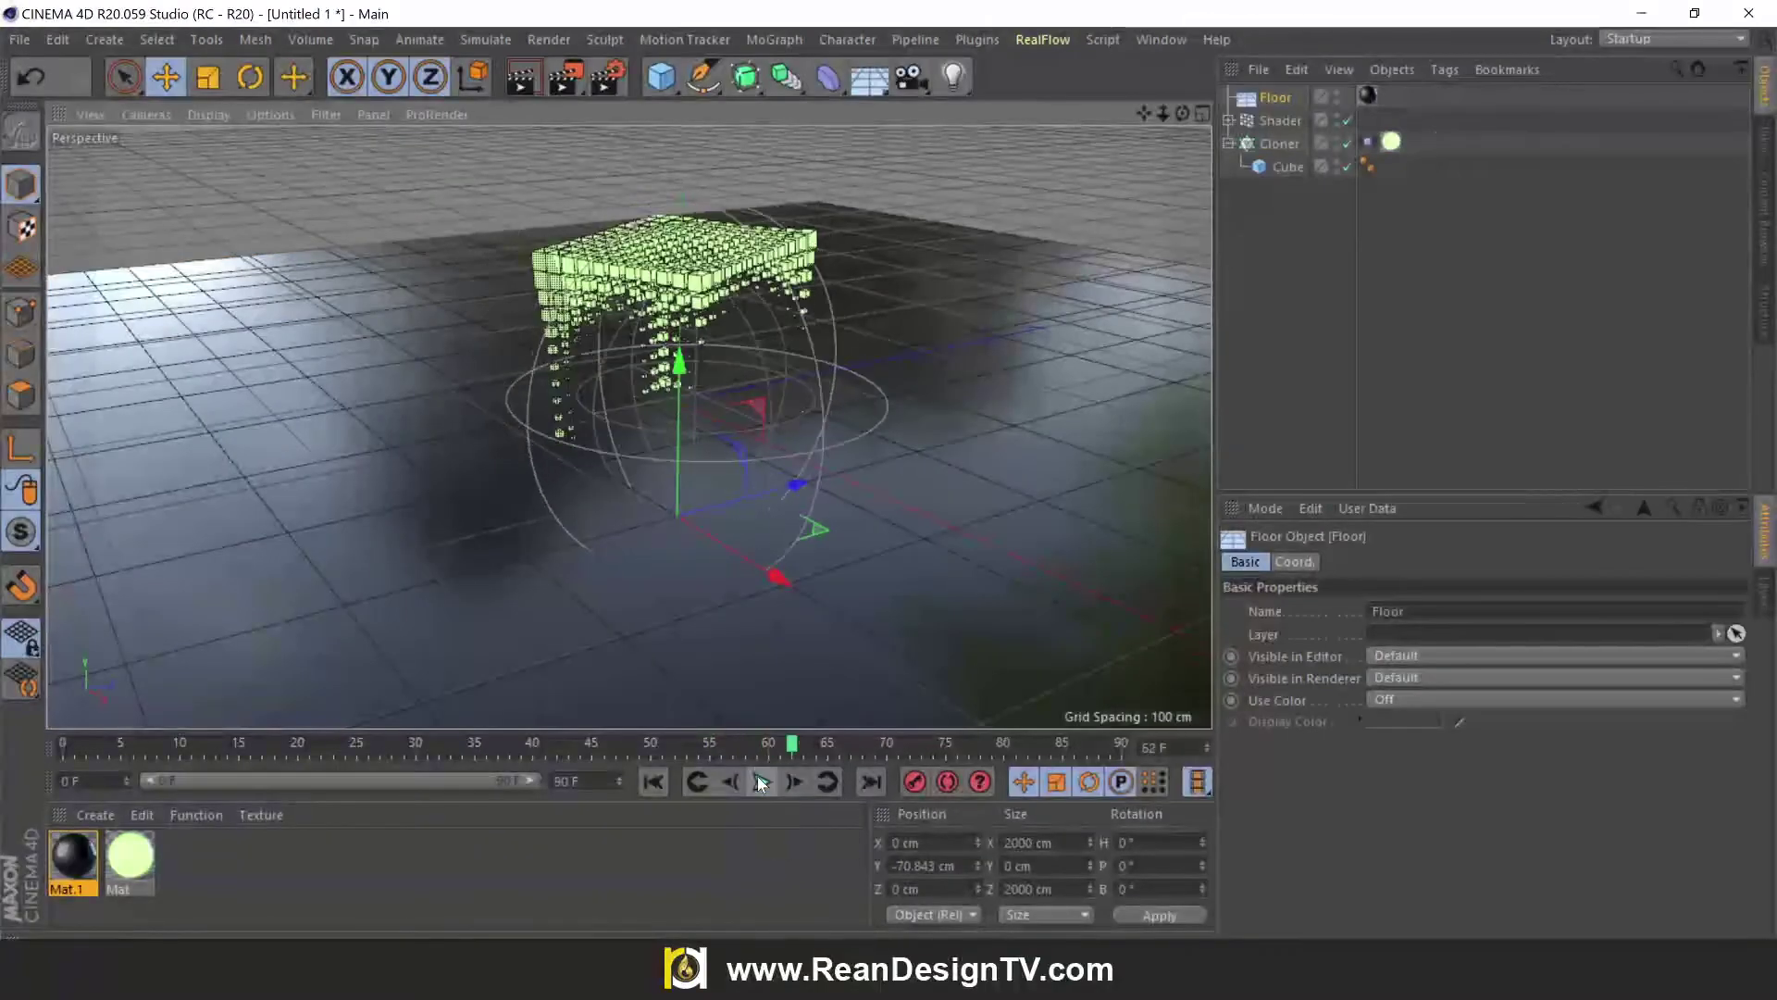
click(1275, 143)
Enlarge the Spherical Field to 129.546 cm and replay the animation from the first frame.
click(1276, 142)
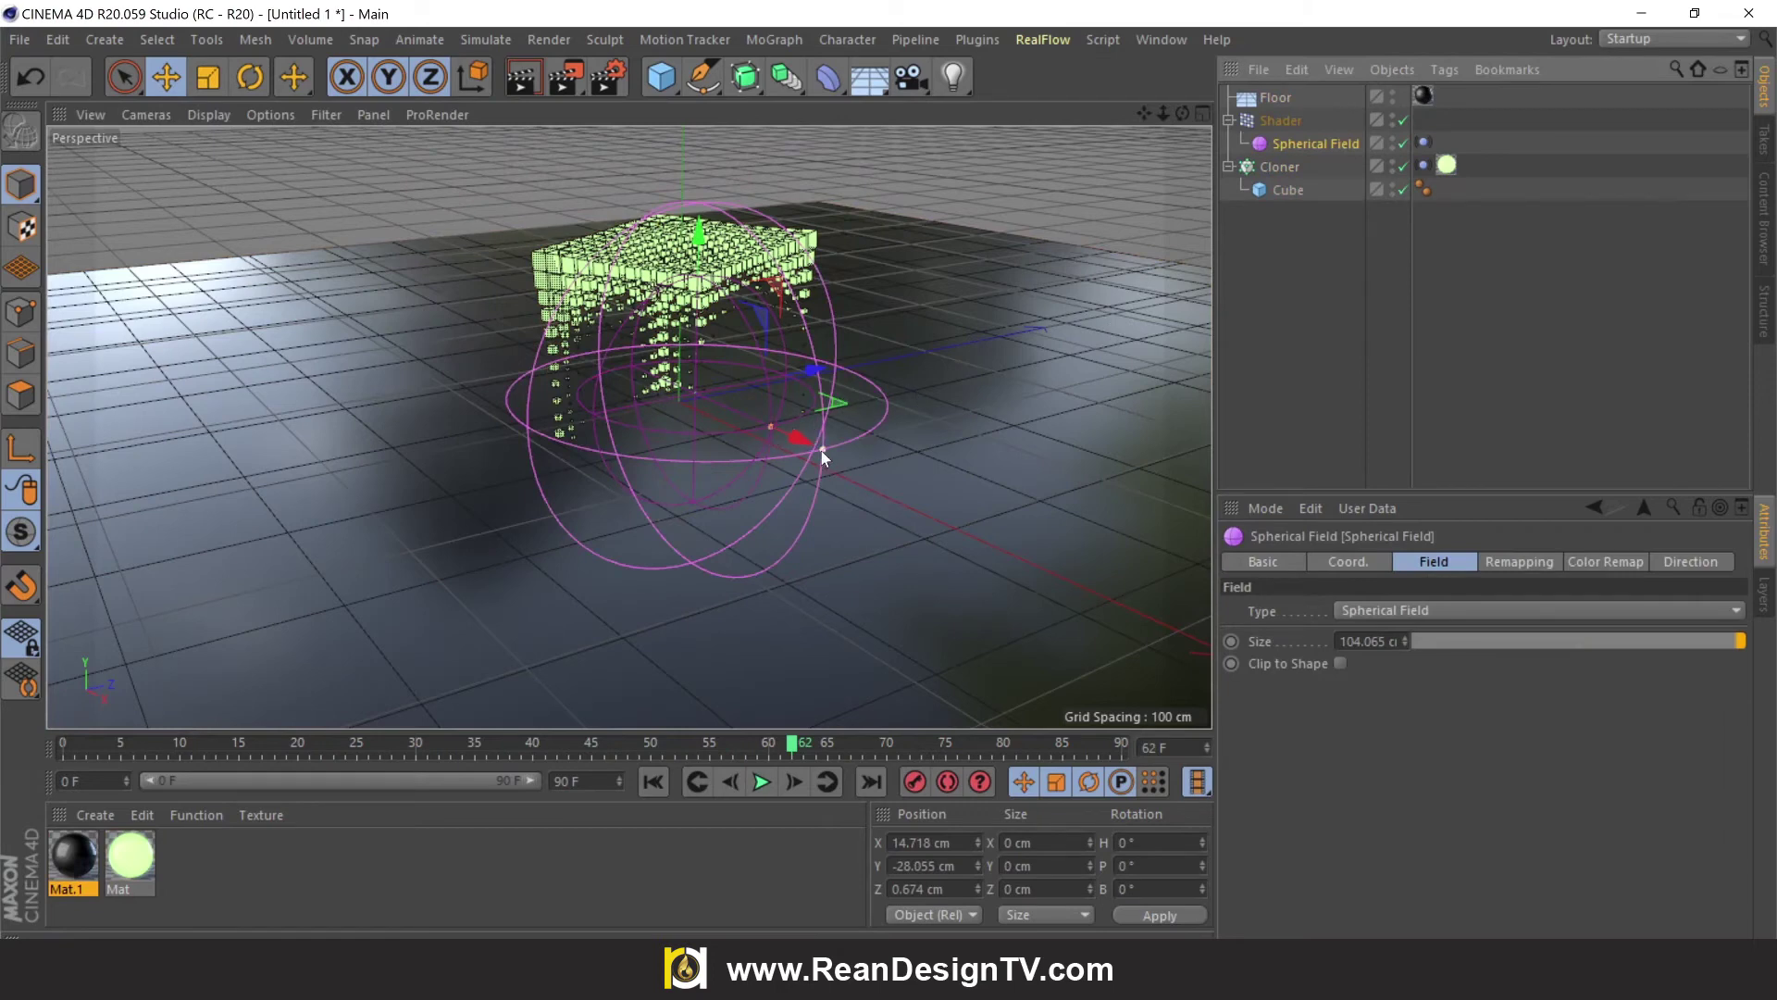
drag(822, 453, 855, 488)
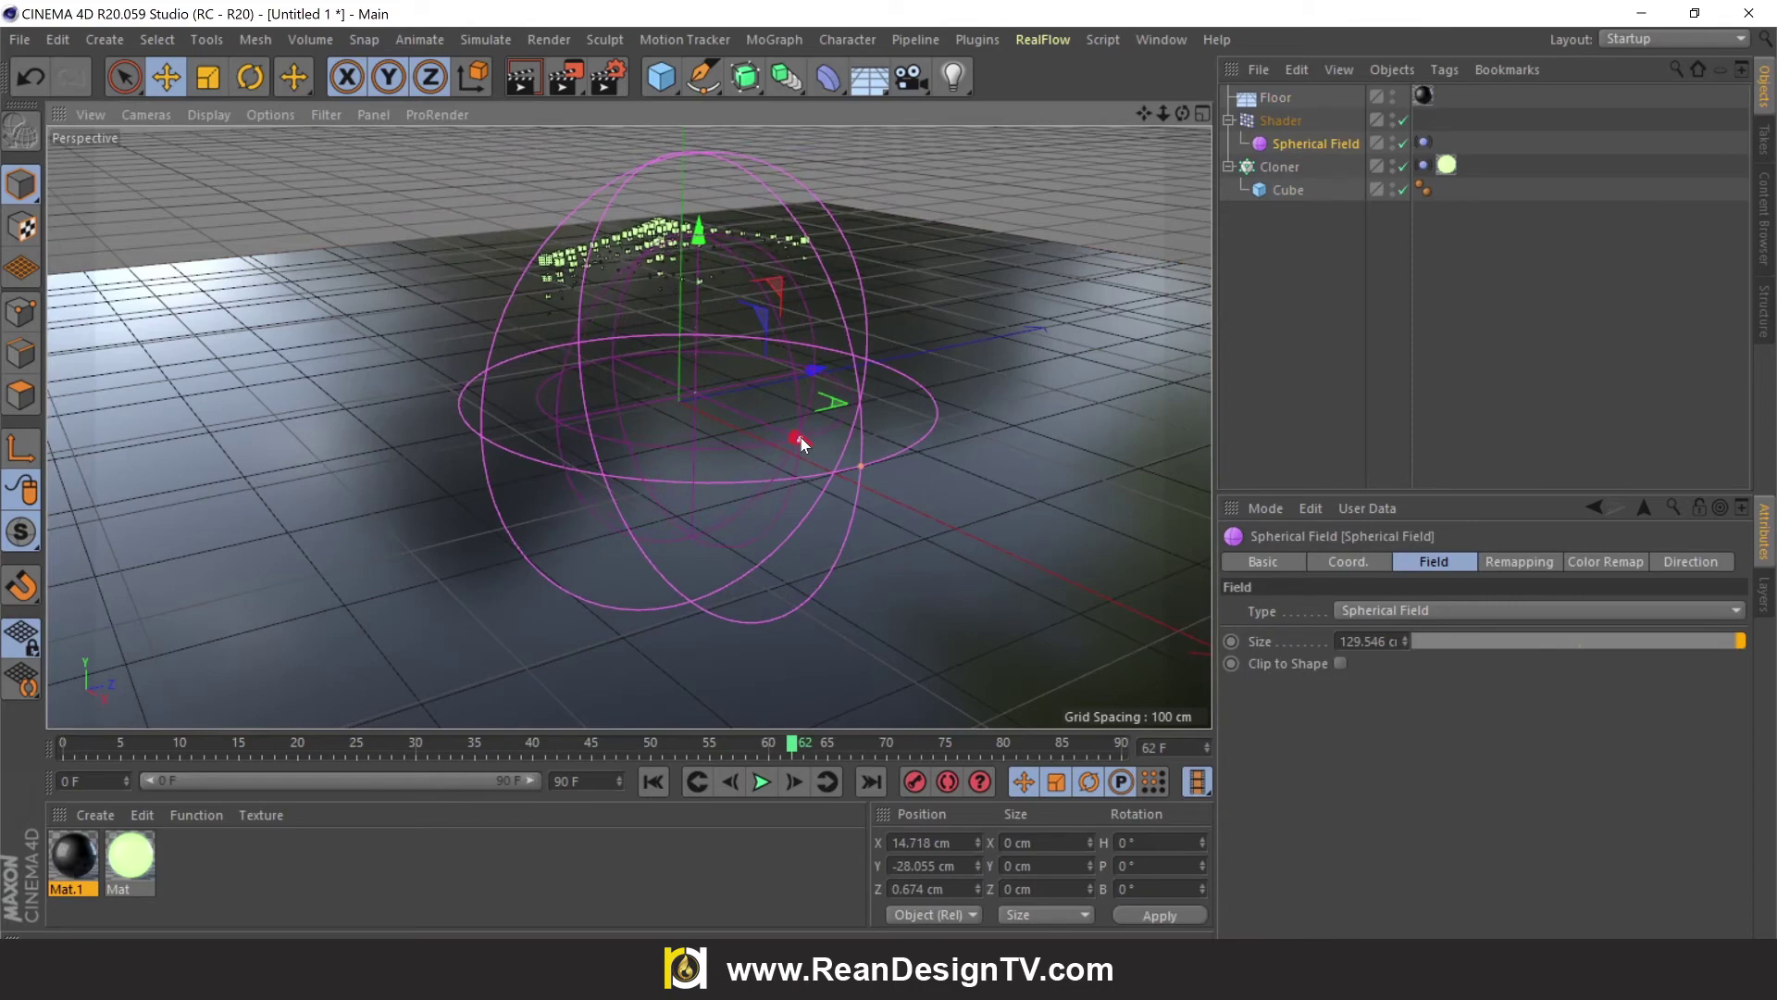
click(653, 782)
click(761, 781)
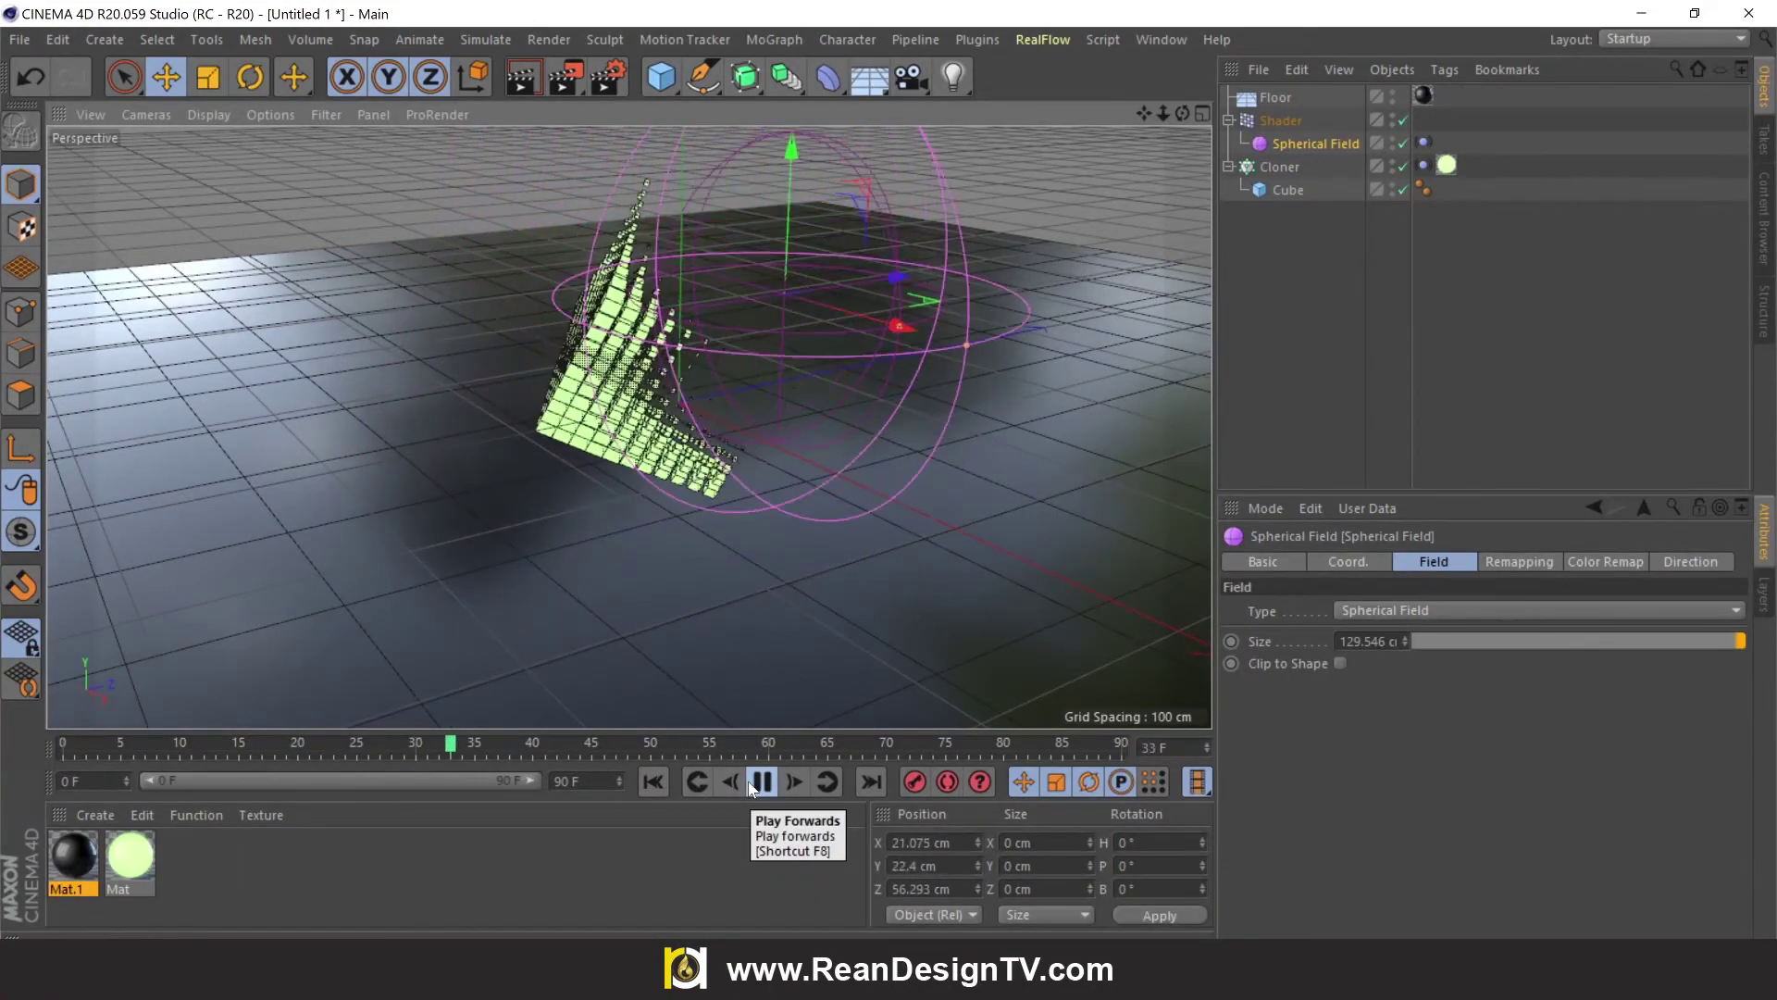
click(751, 784)
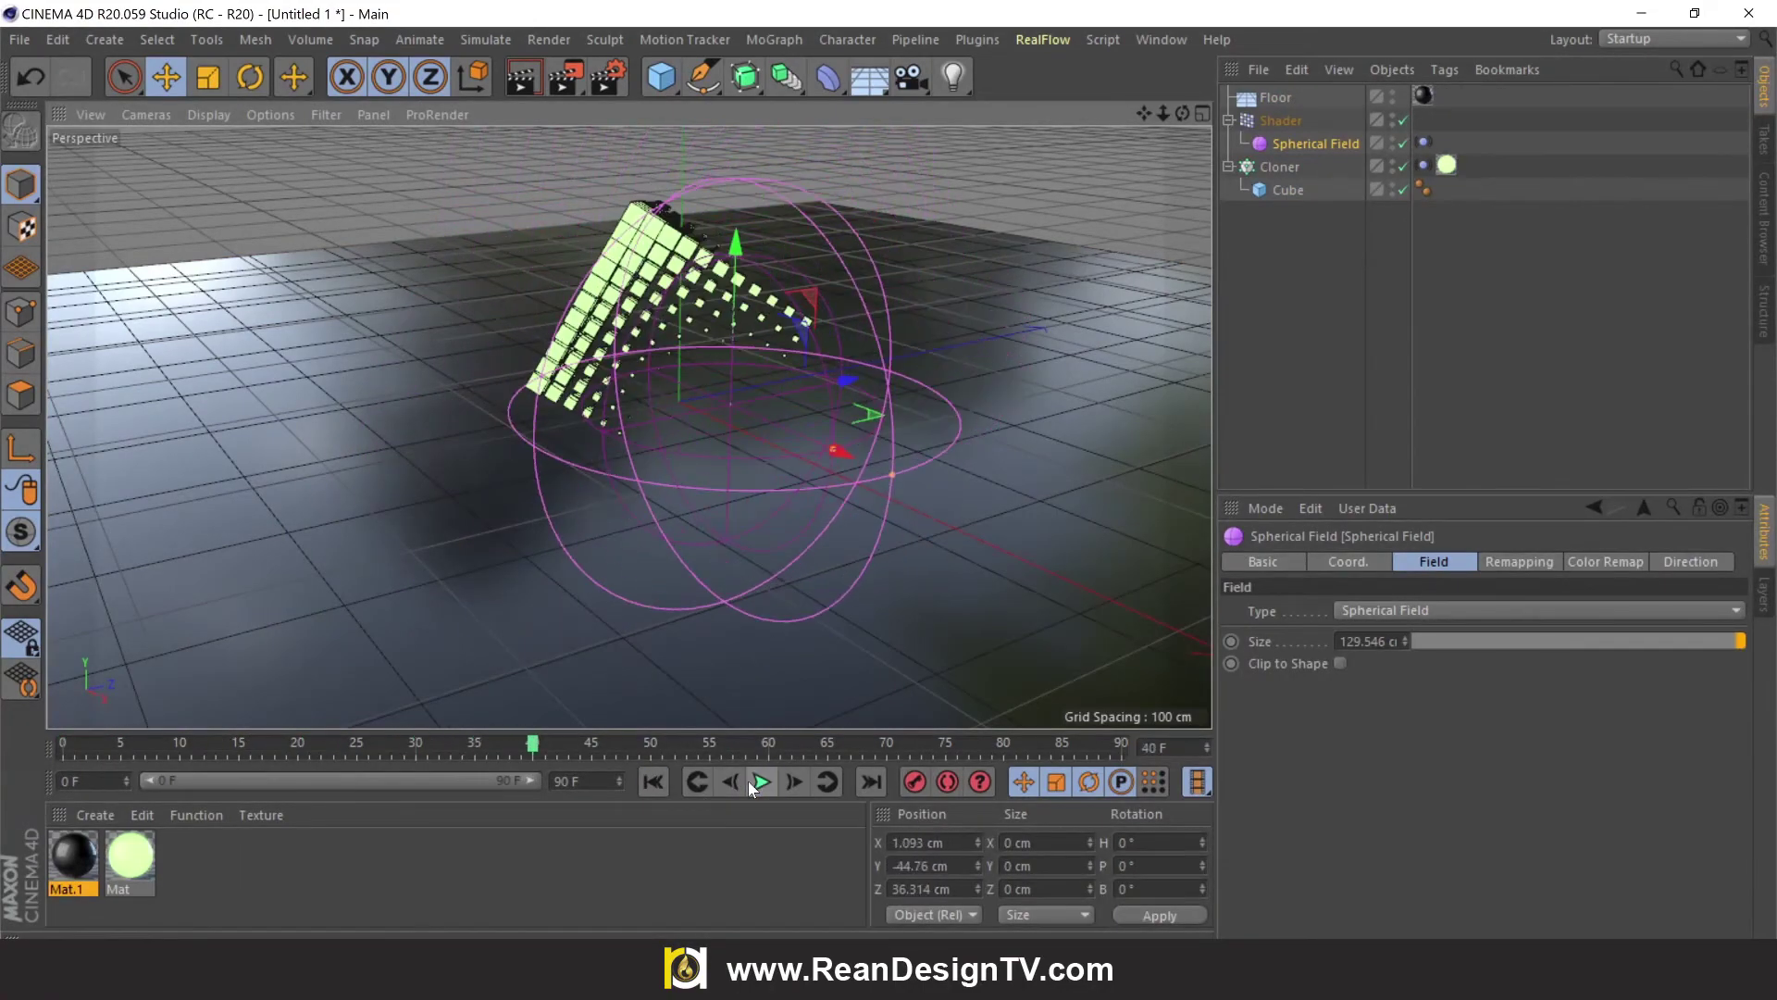
Test-render the result and orbit the view to a new angle.
click(519, 76)
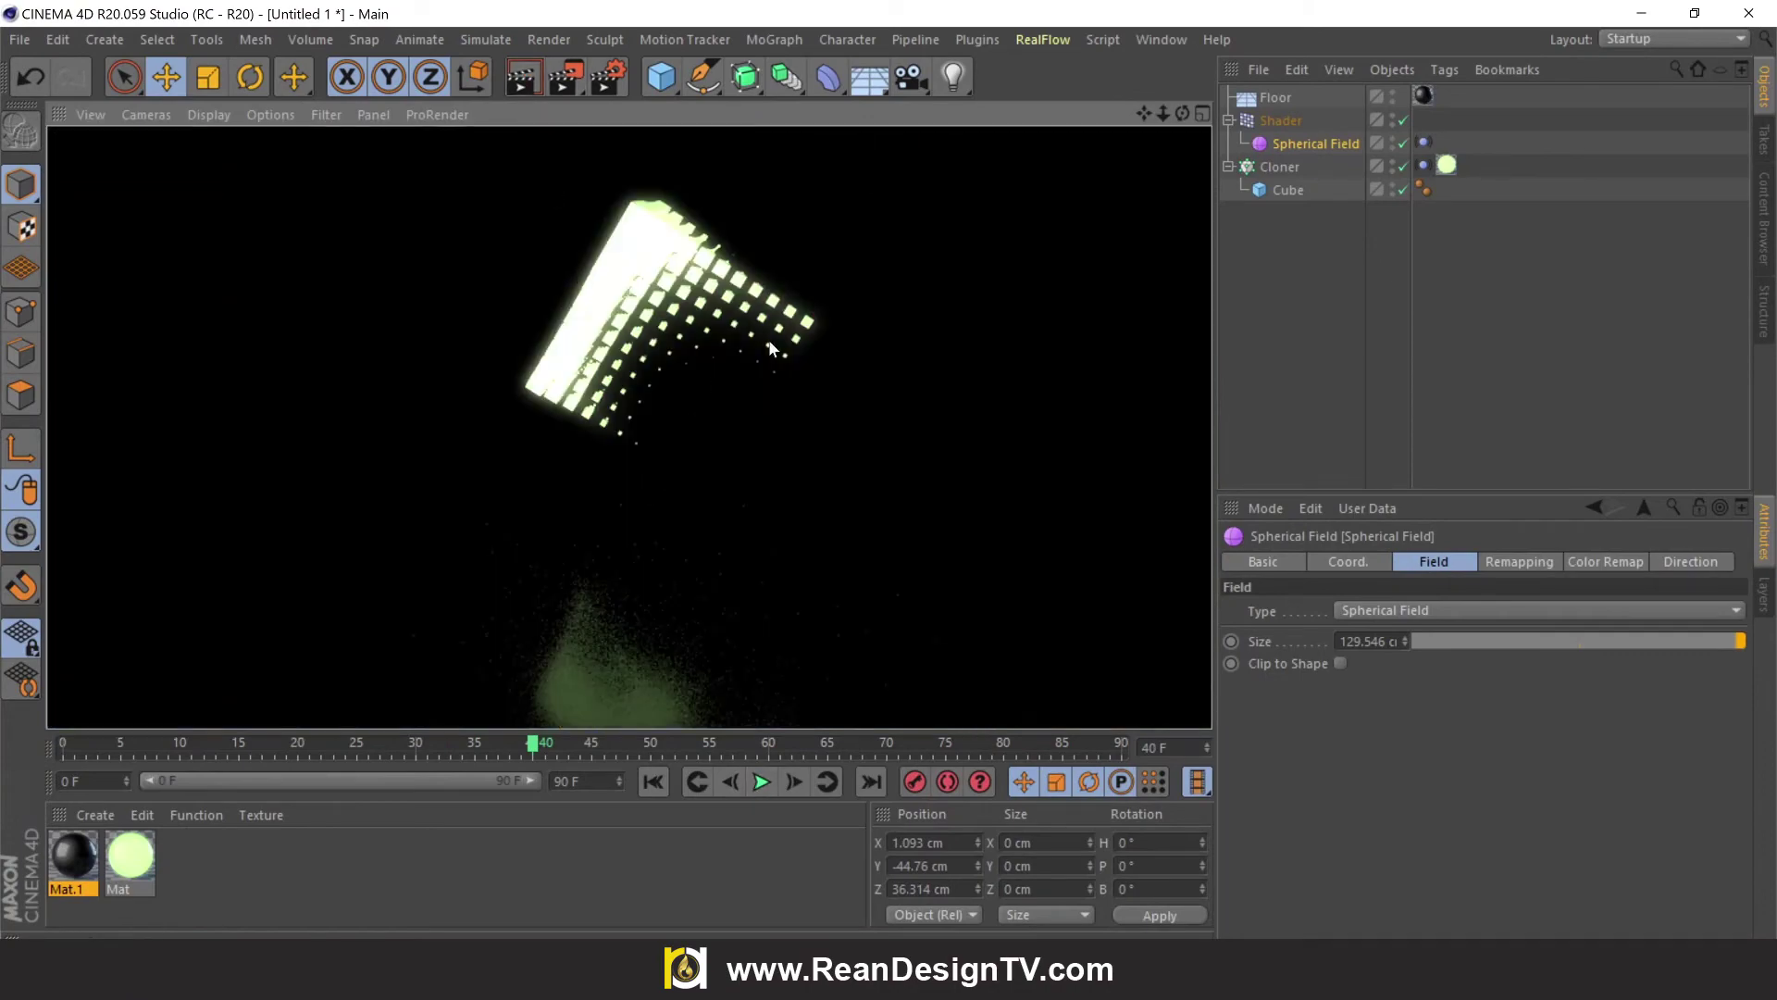
click(974, 291)
drag(1177, 117, 1064, 239)
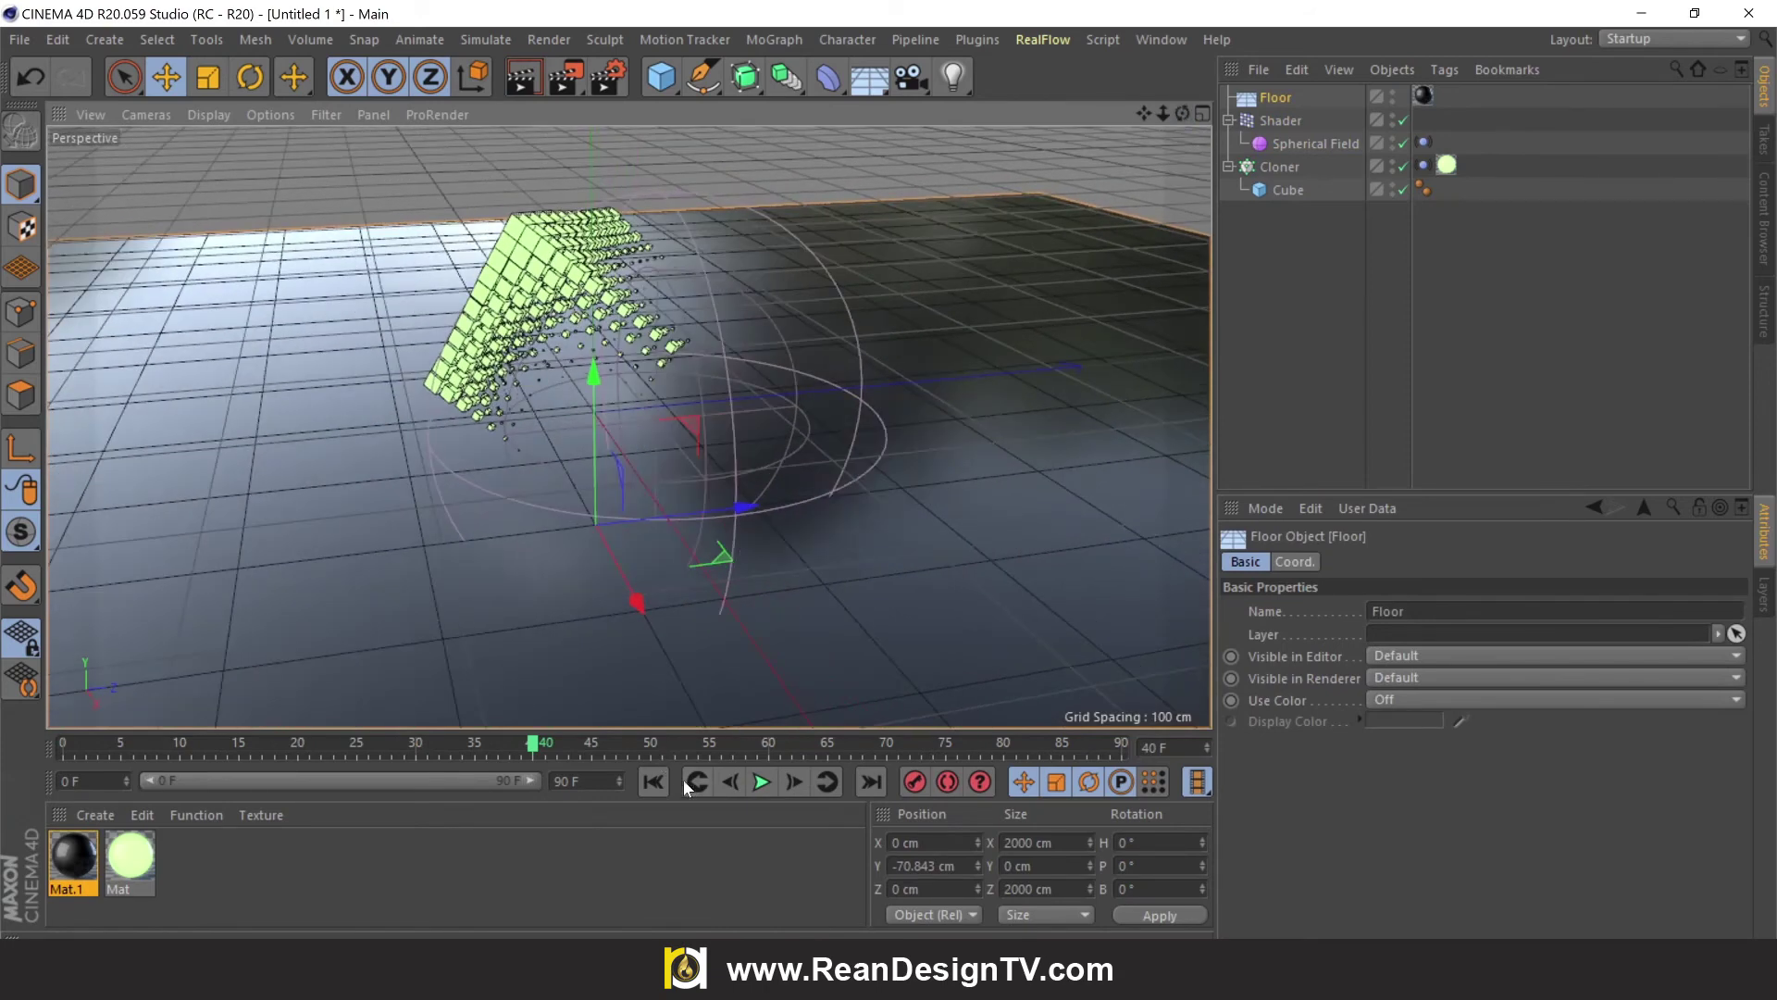
click(568, 83)
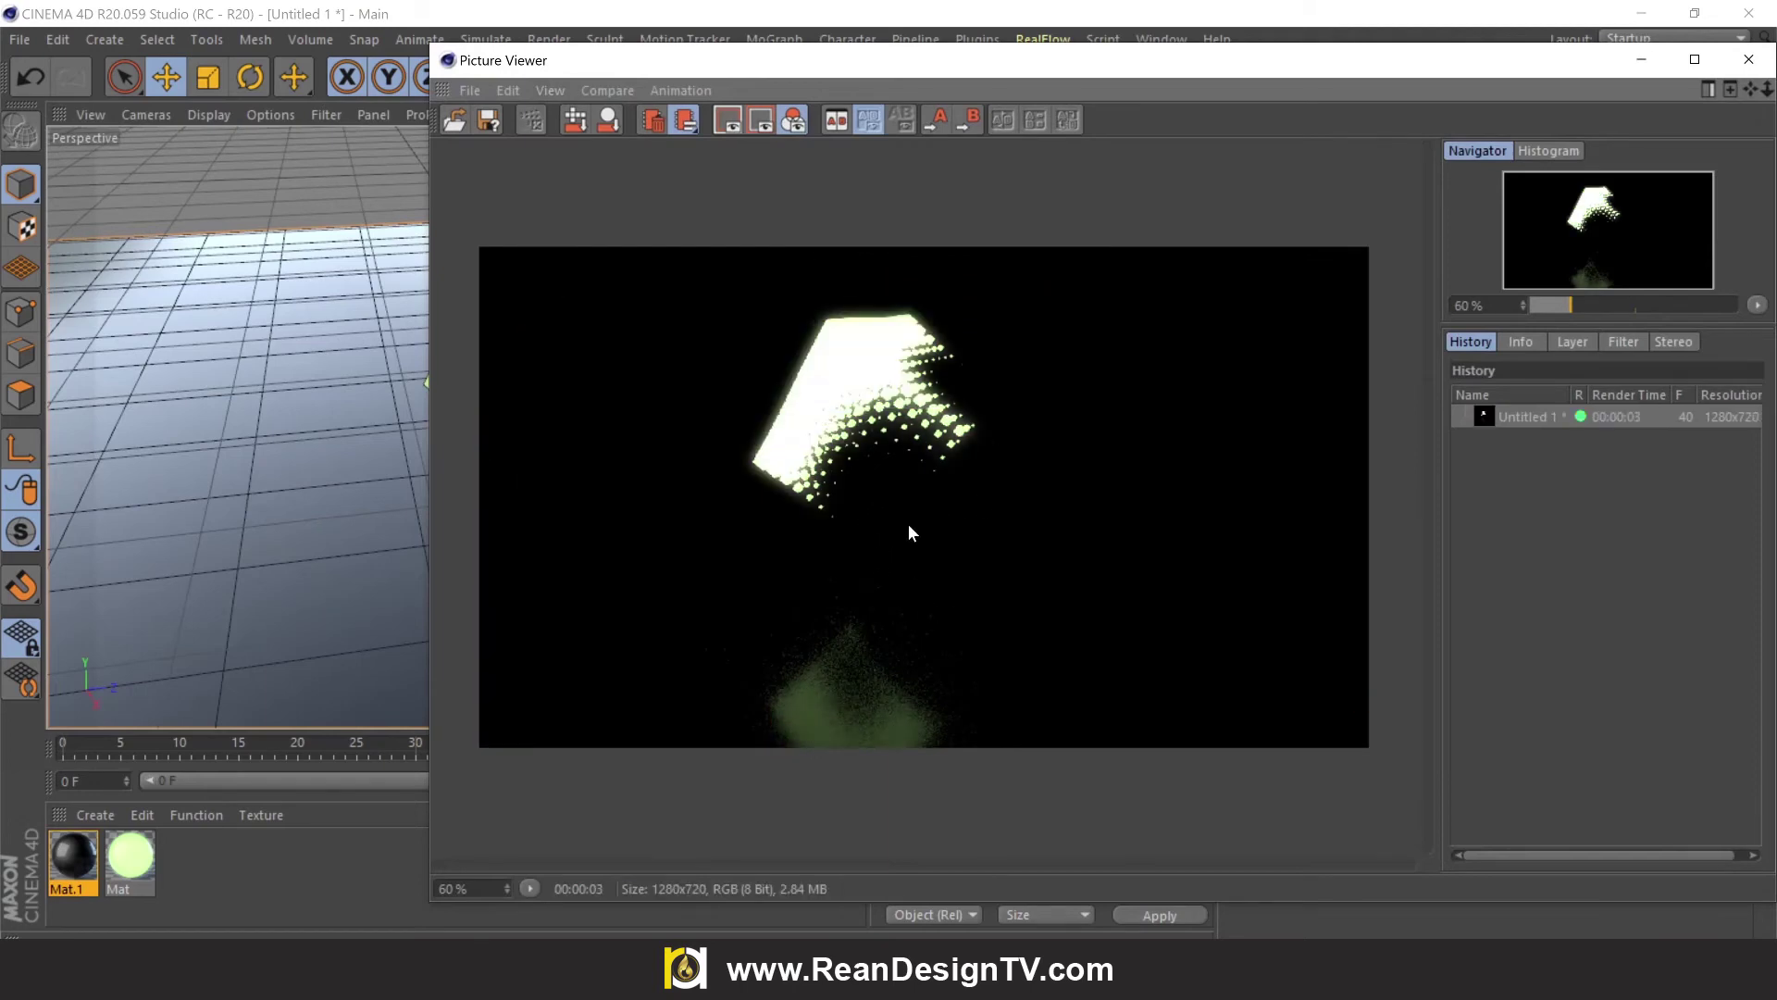
drag(1520, 73, 1364, 83)
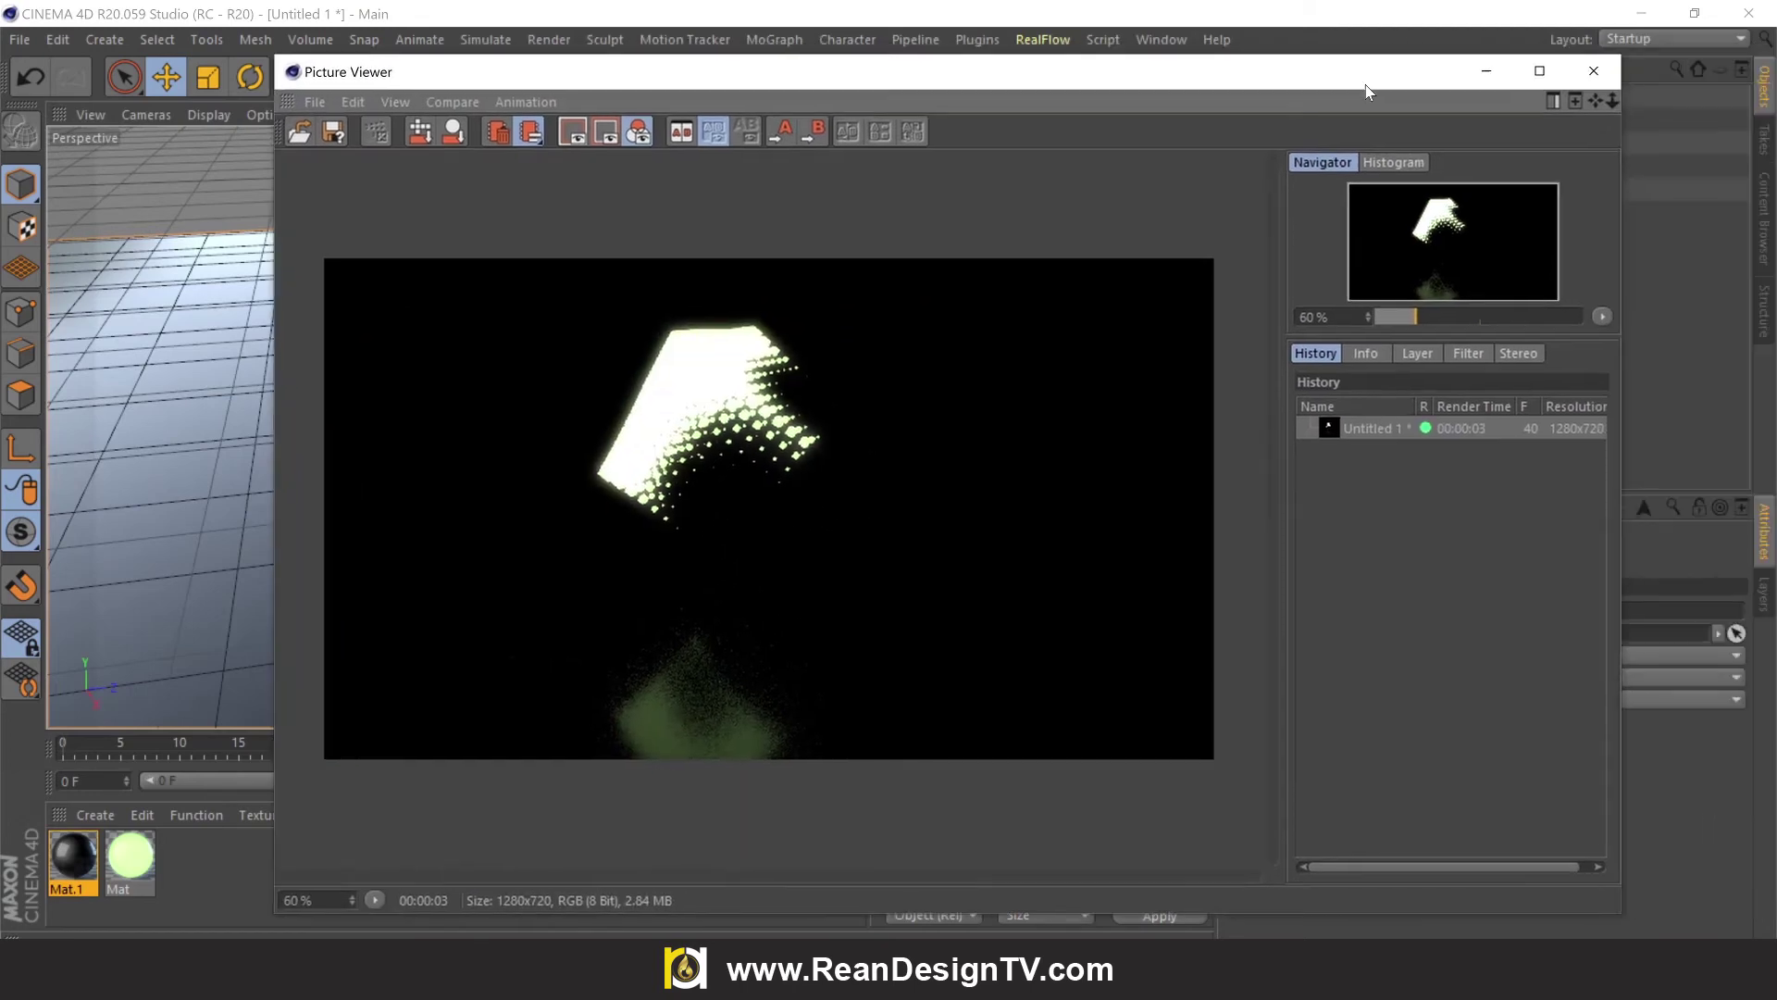
click(1594, 72)
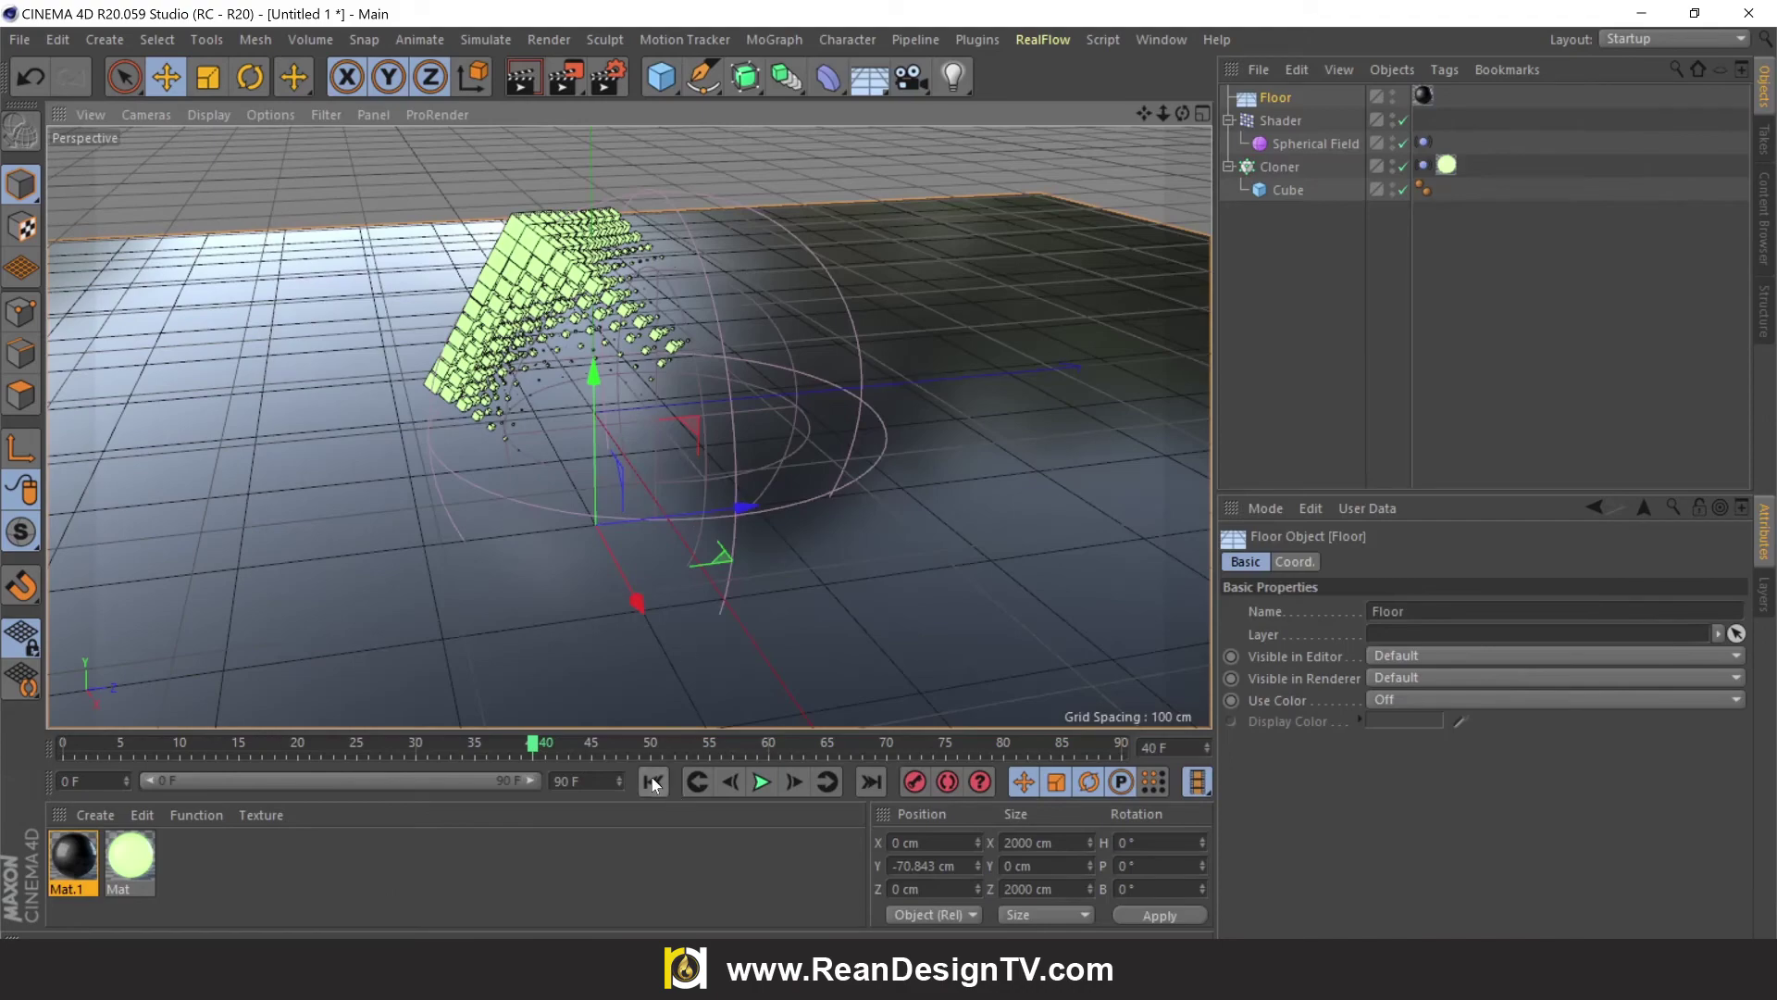
Replay the cube animation from the first frame.
click(652, 782)
click(763, 782)
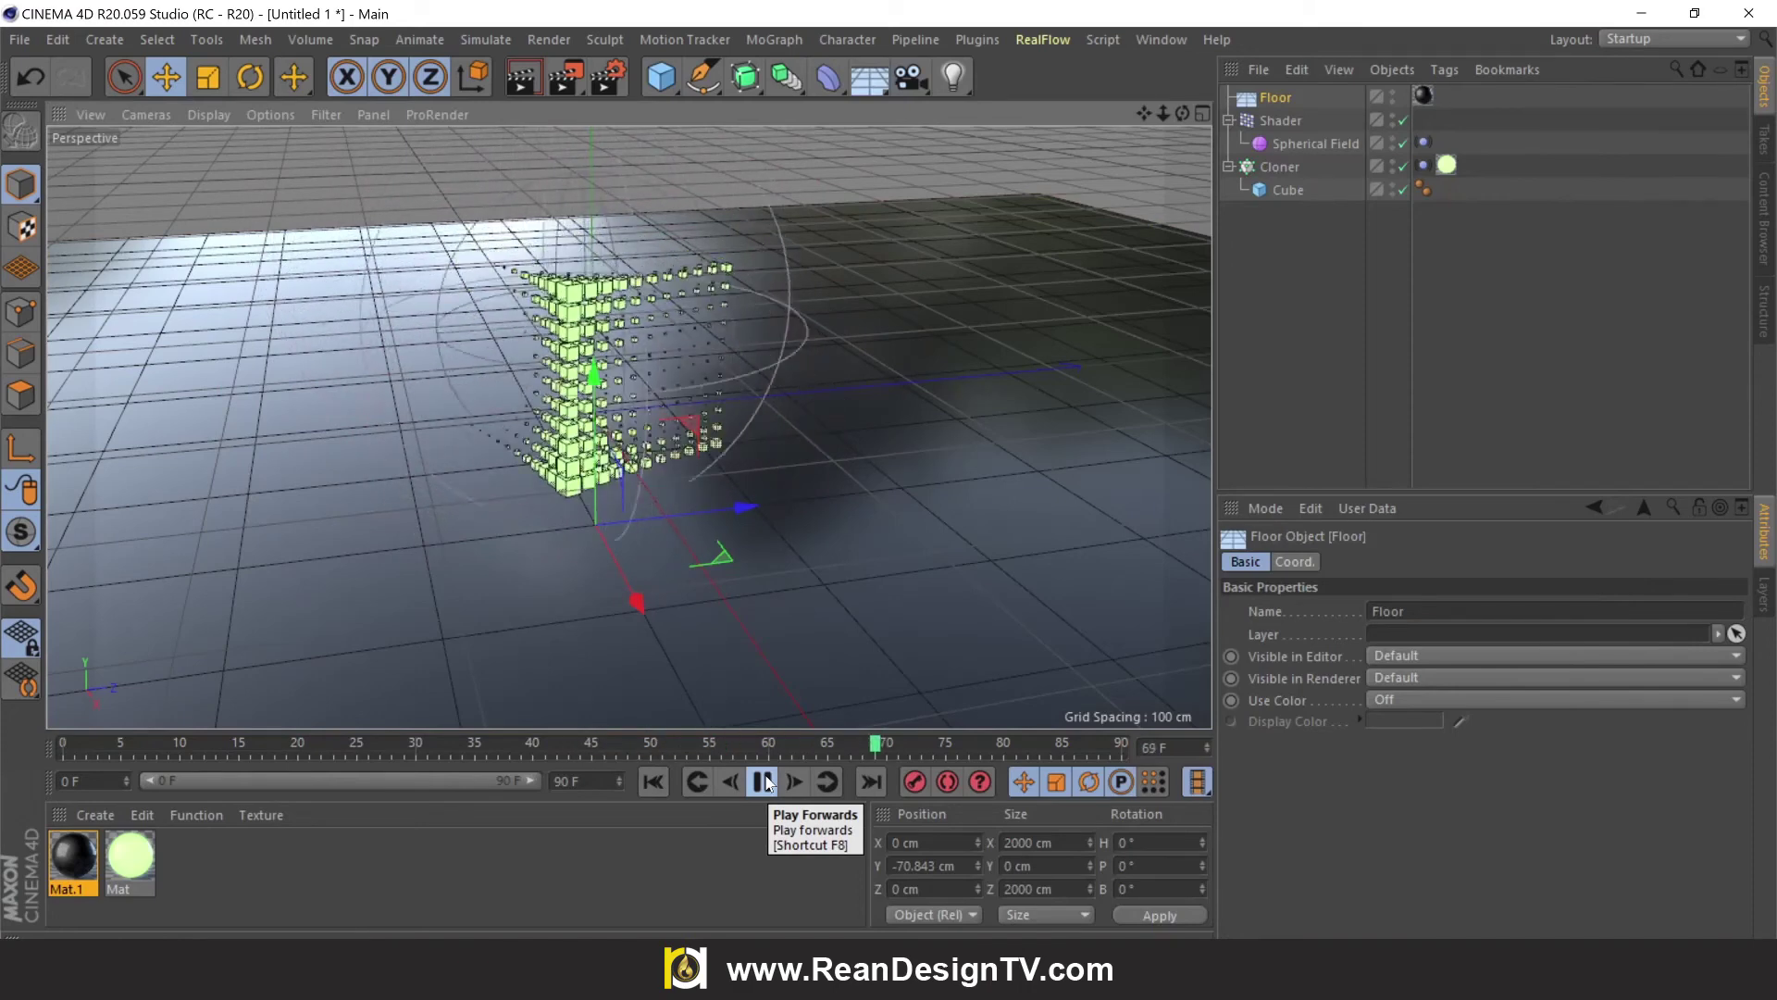
click(763, 782)
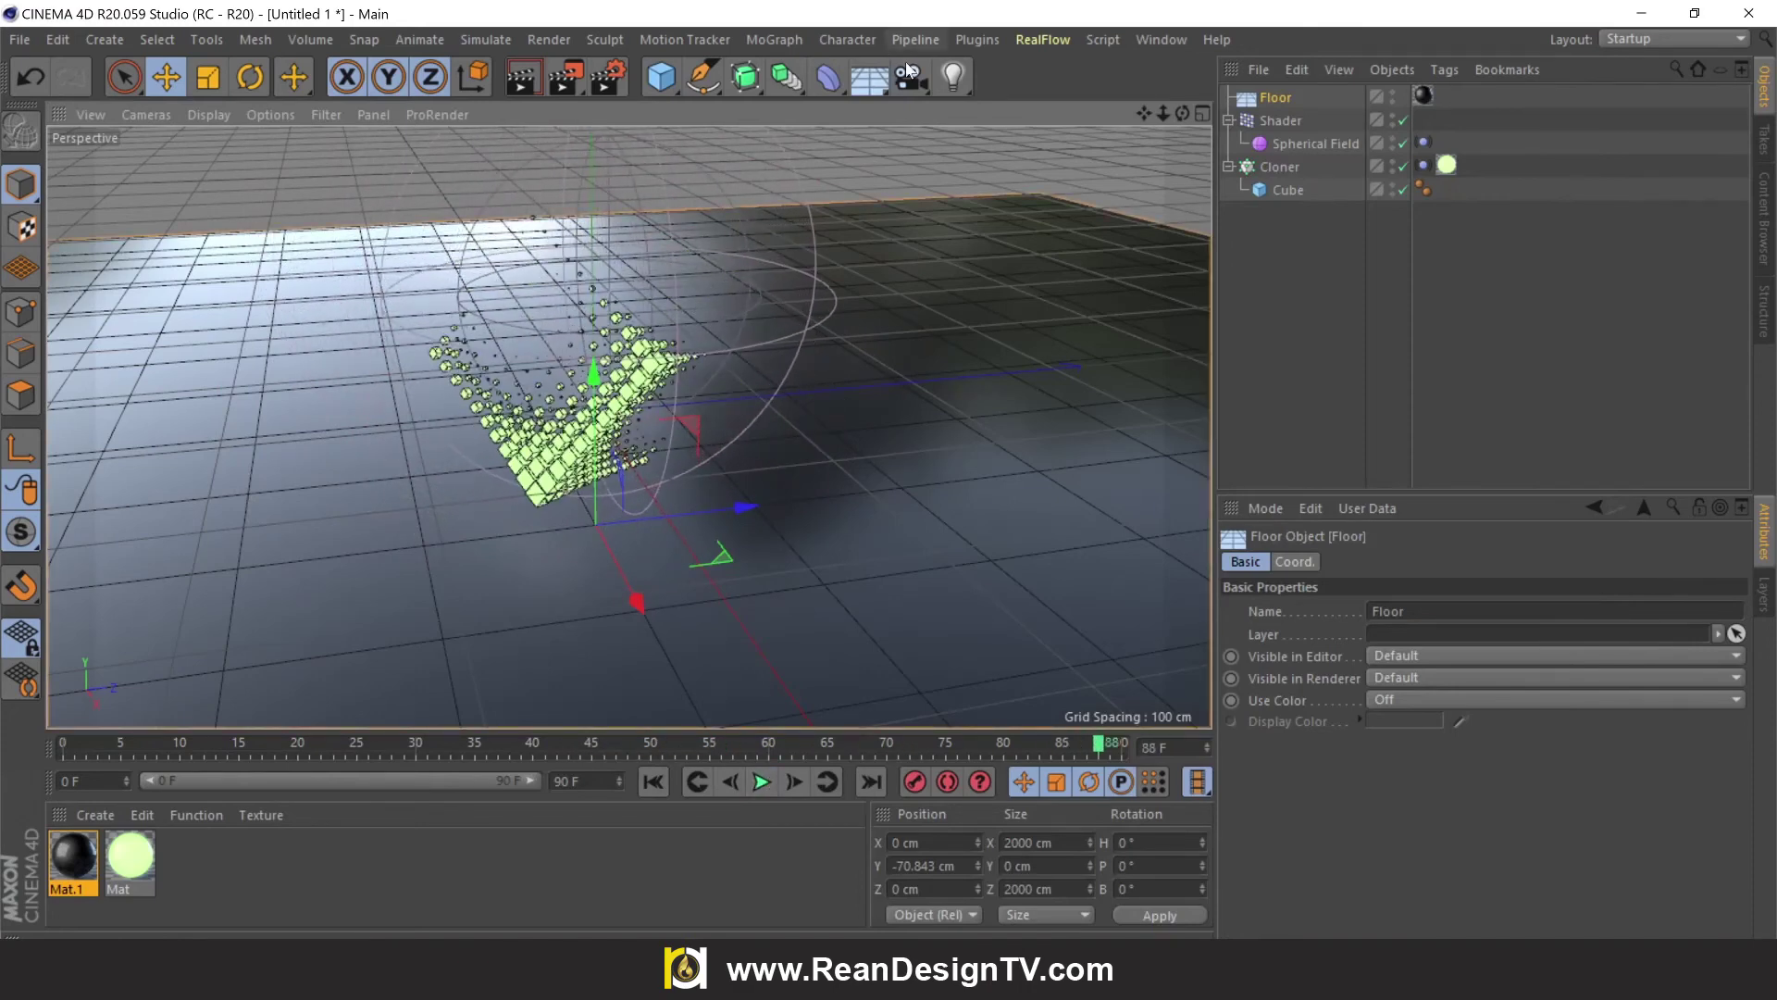
Add a camera and frame the cube grid through it at H 46.35°, P -26.65°.
drag(911, 71, 1008, 113)
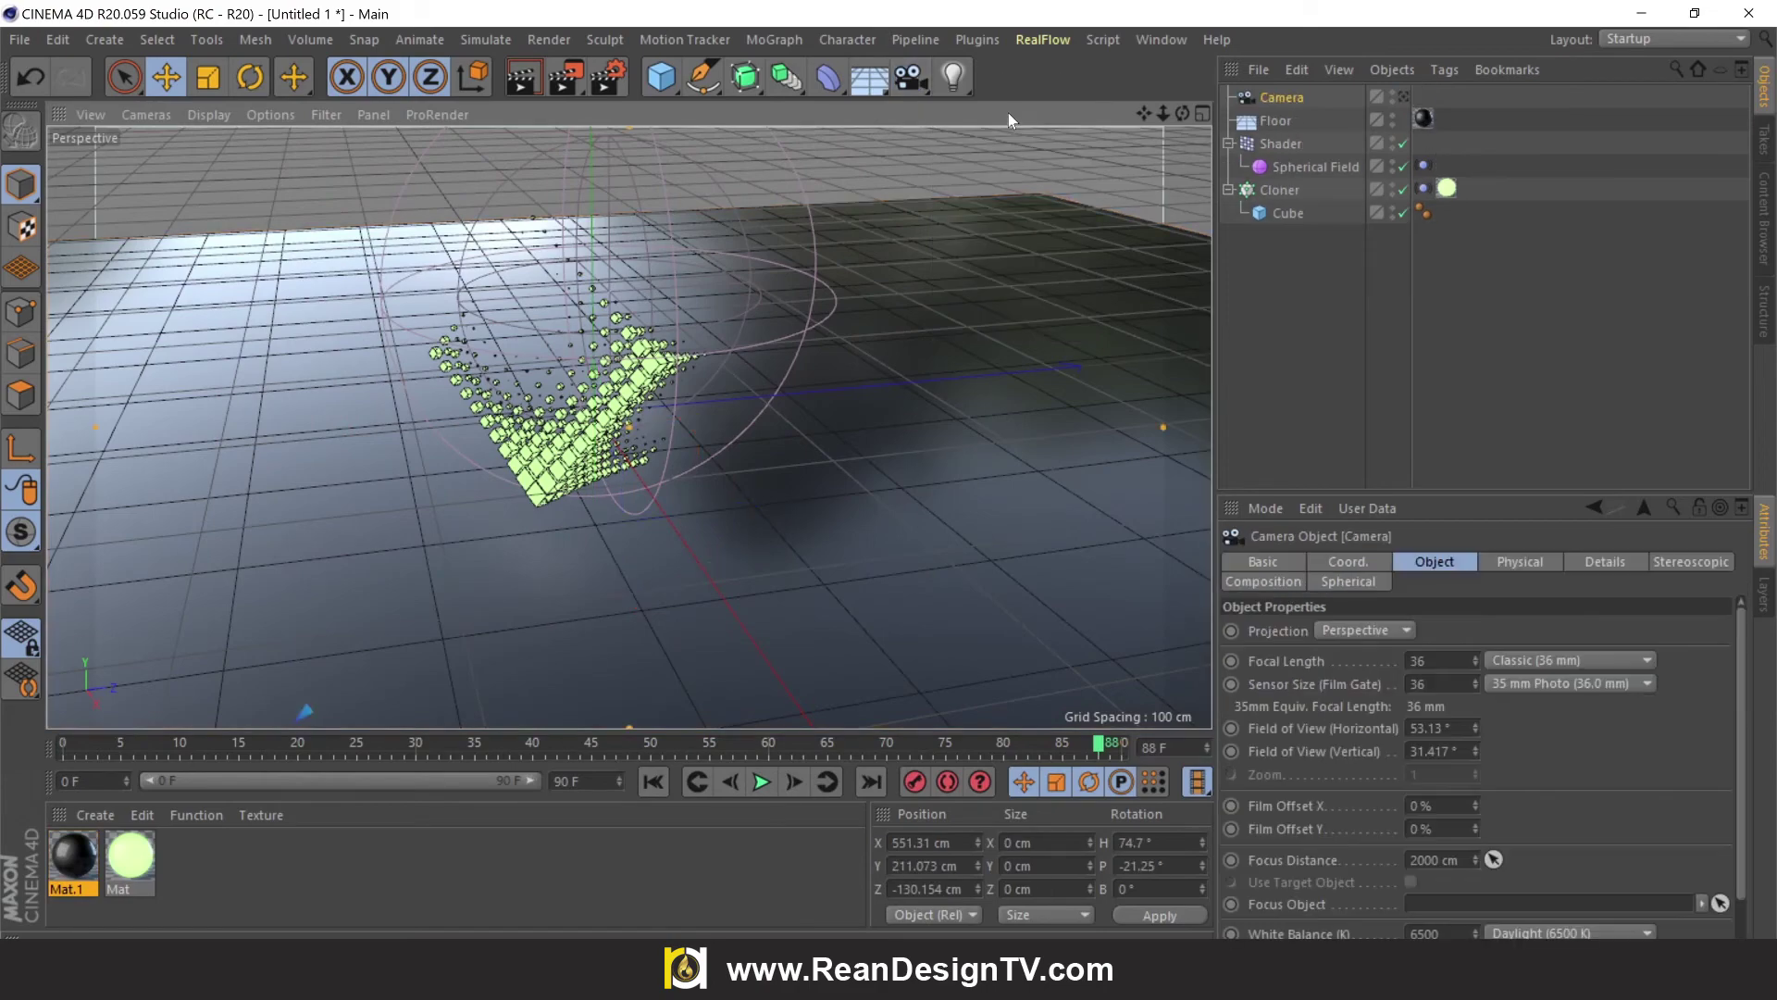
drag(1185, 111, 1392, 89)
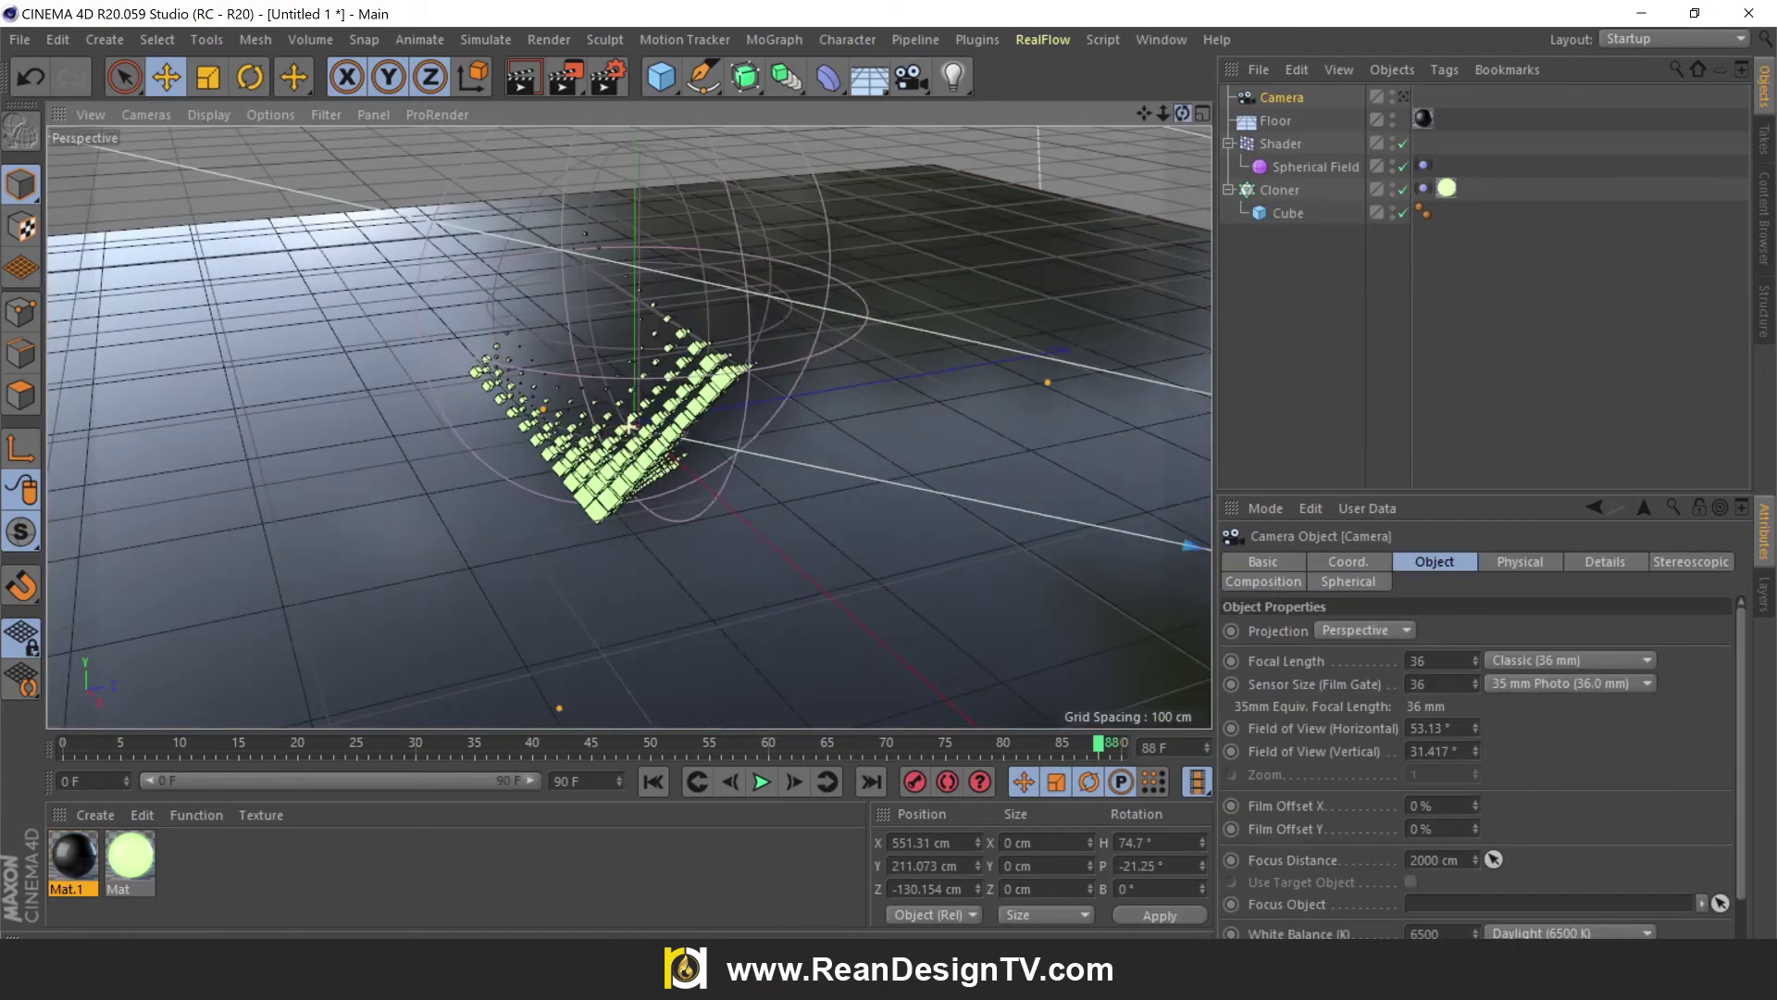
click(1403, 96)
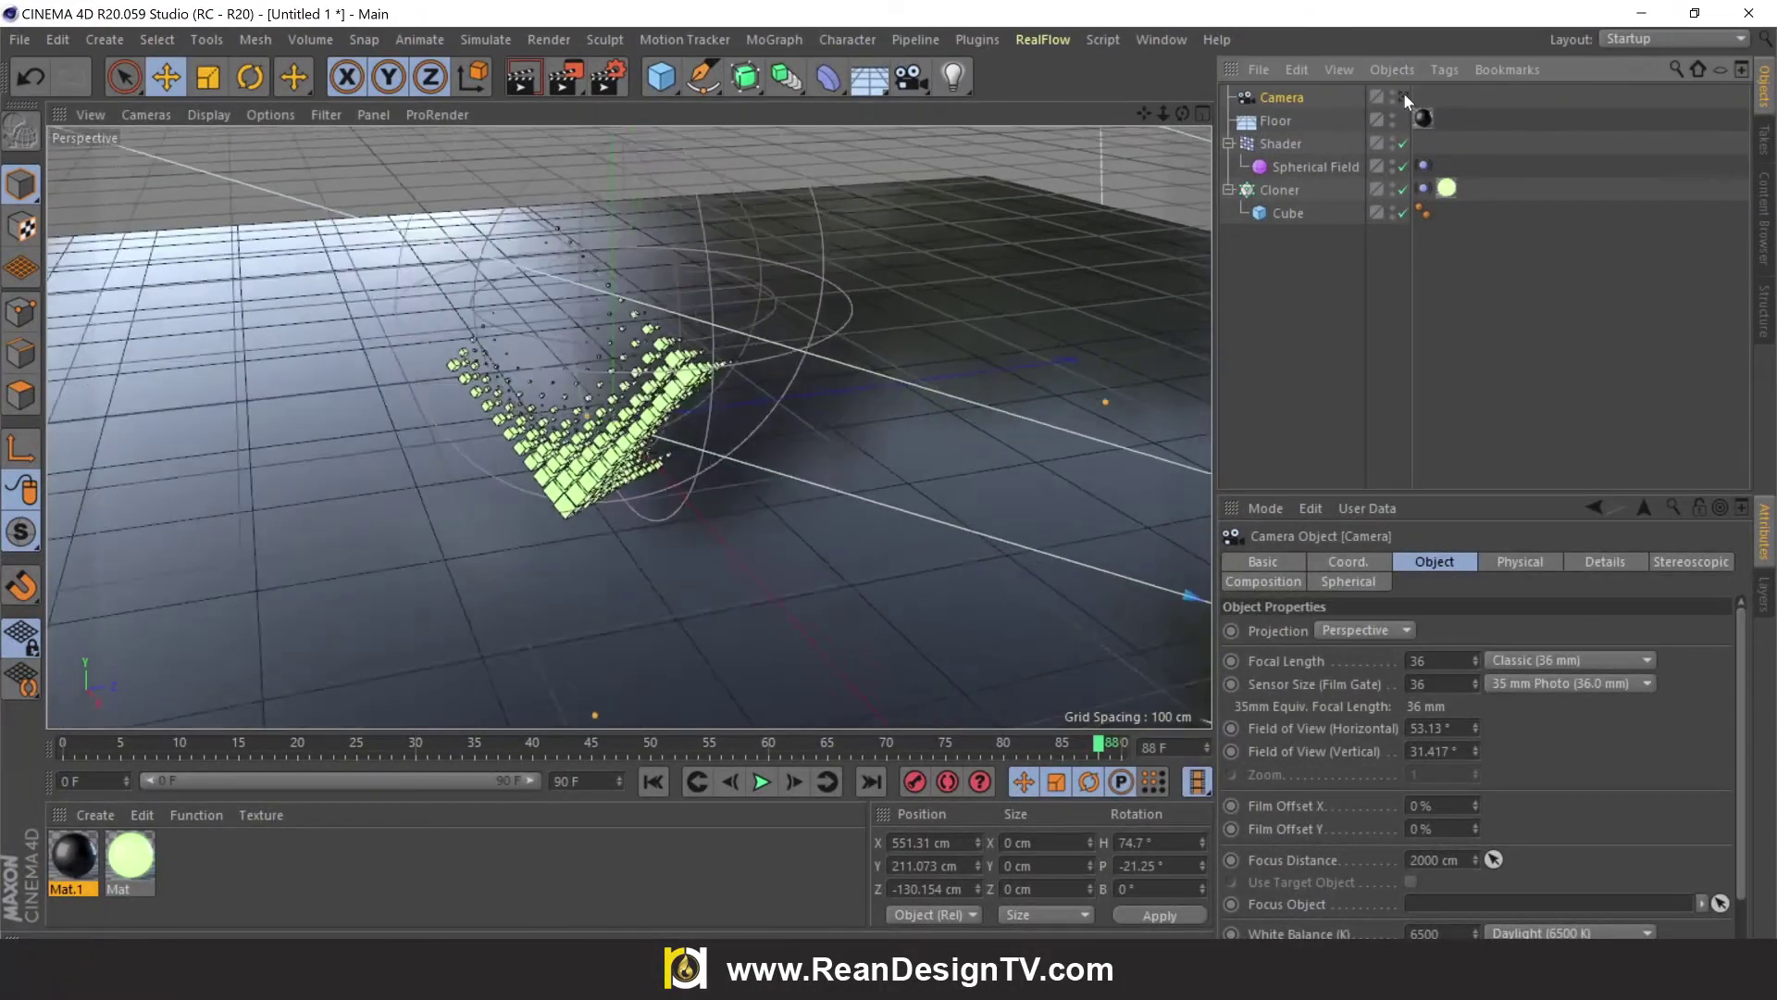
mouse_move(1180, 110)
mouse_down()
mouse_move(1153, 107)
mouse_move(1191, 135)
mouse_move(1148, 117)
mouse_up()
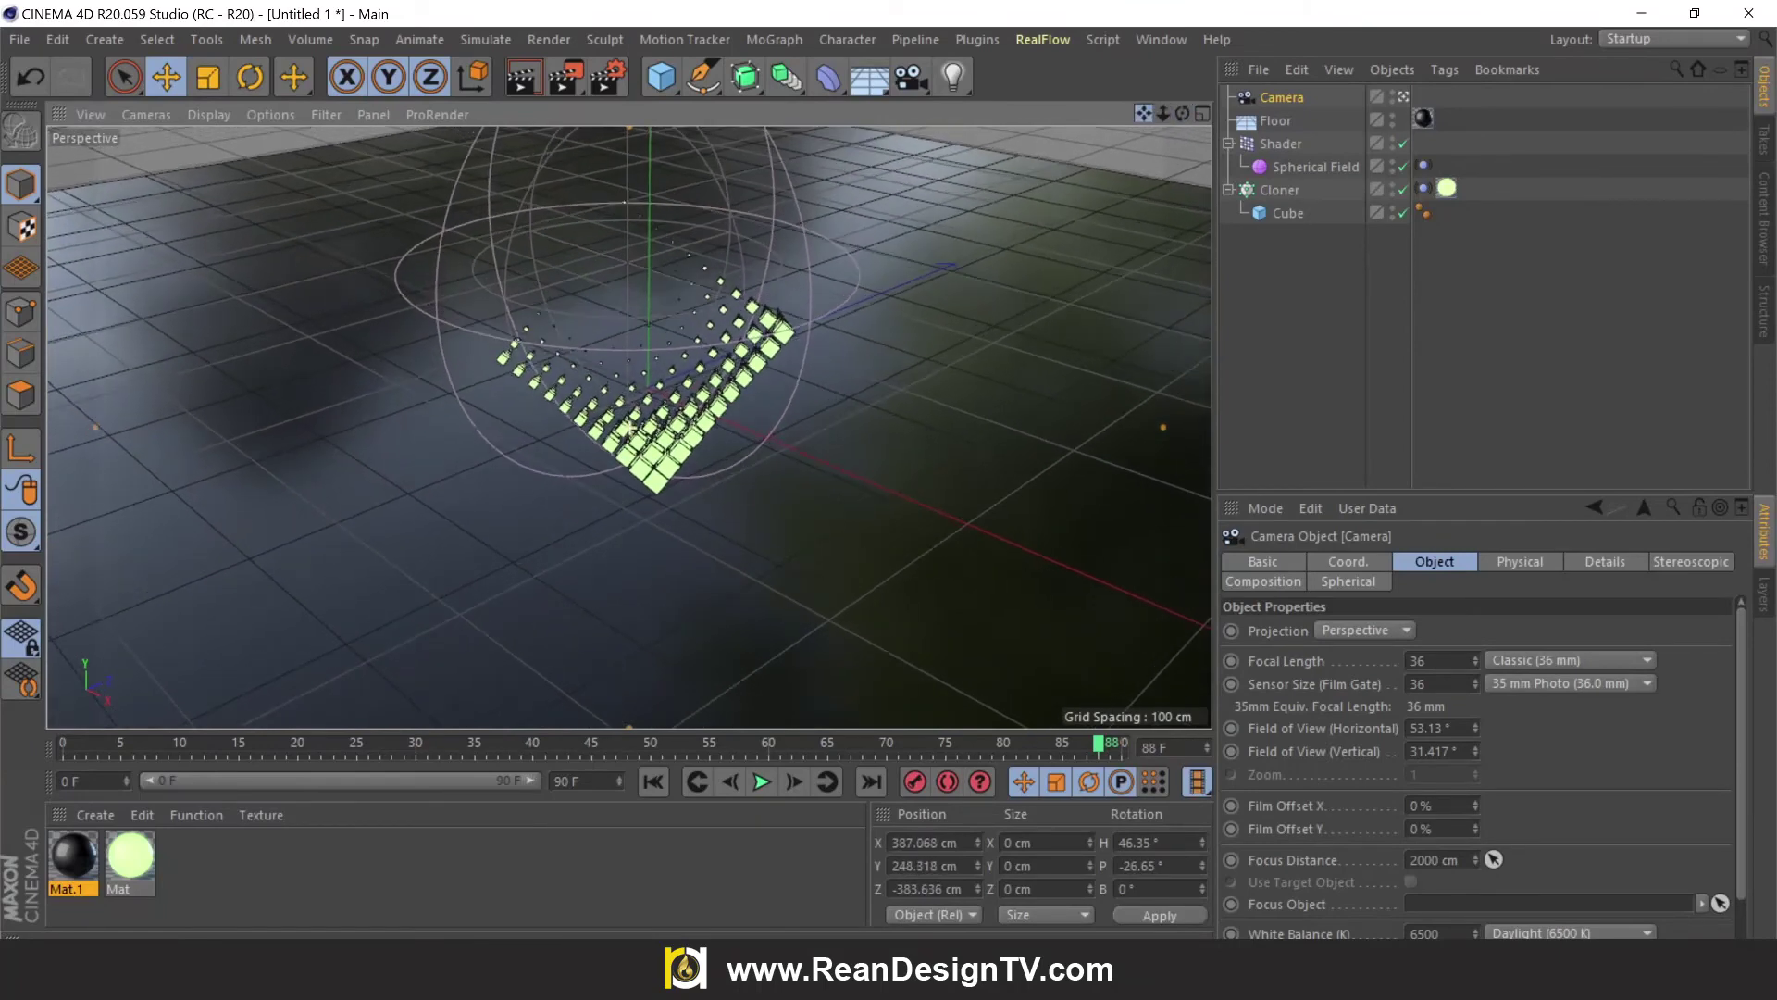
alt+middle_drag(636, 422, 630, 428)
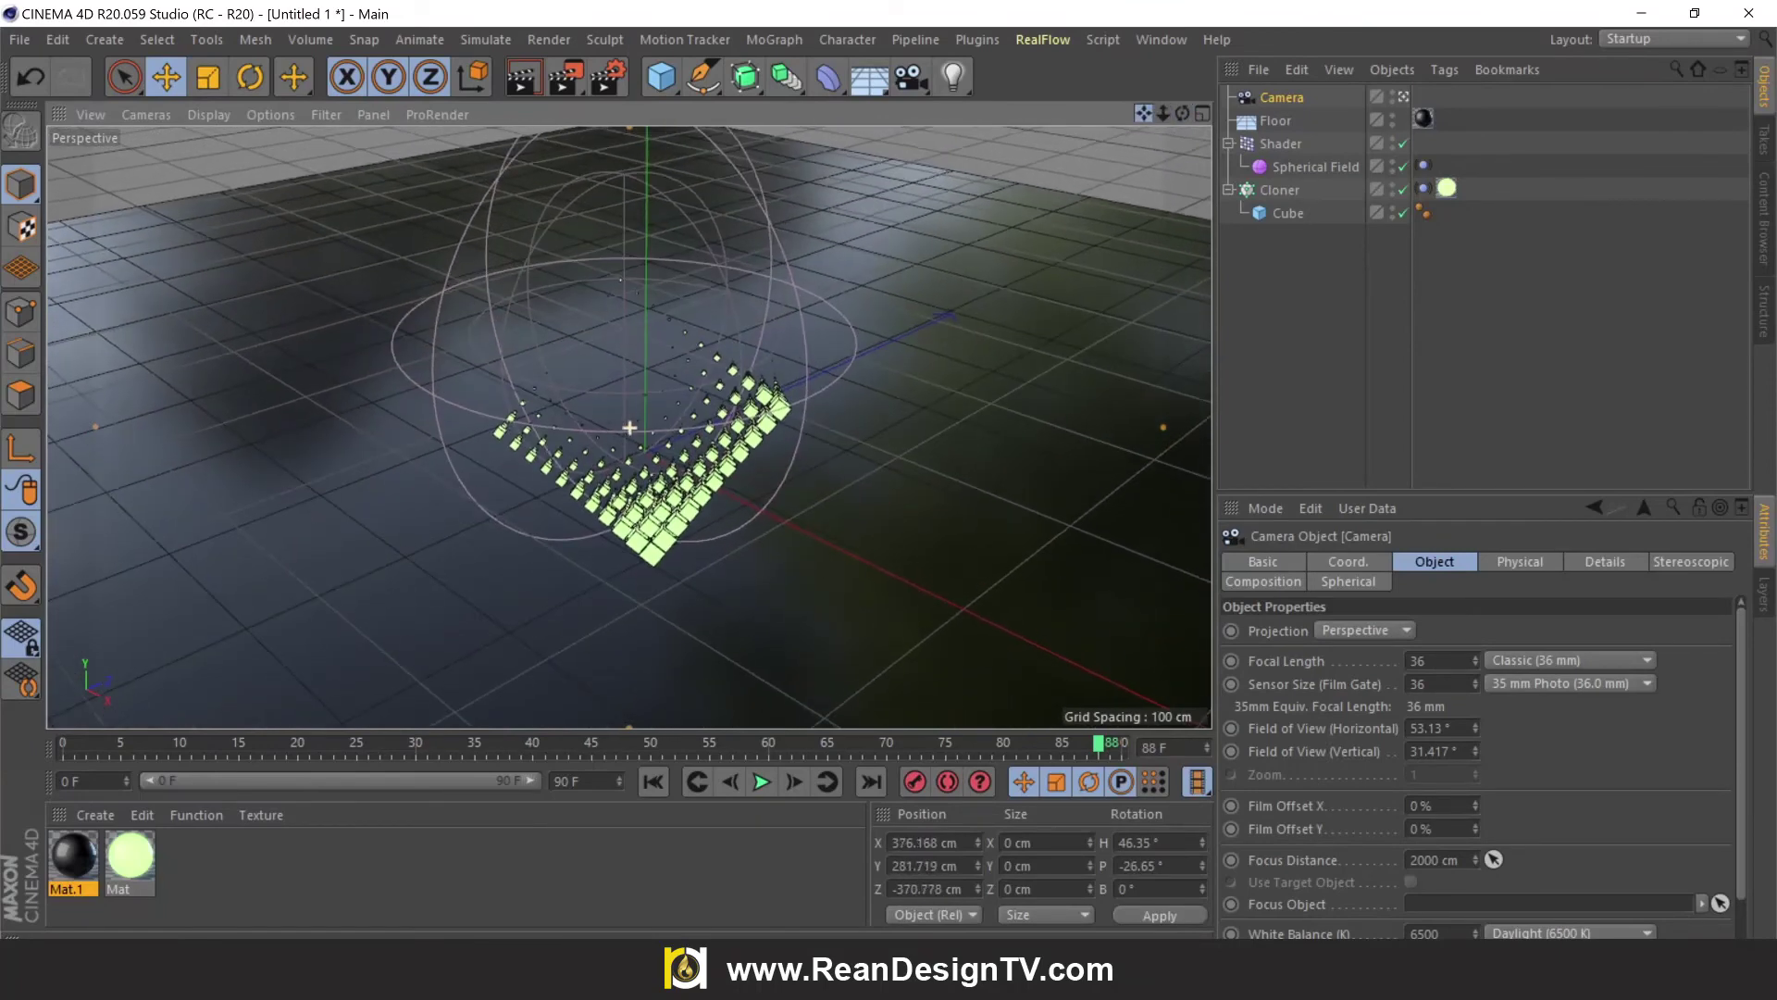
drag(1144, 112, 1144, 115)
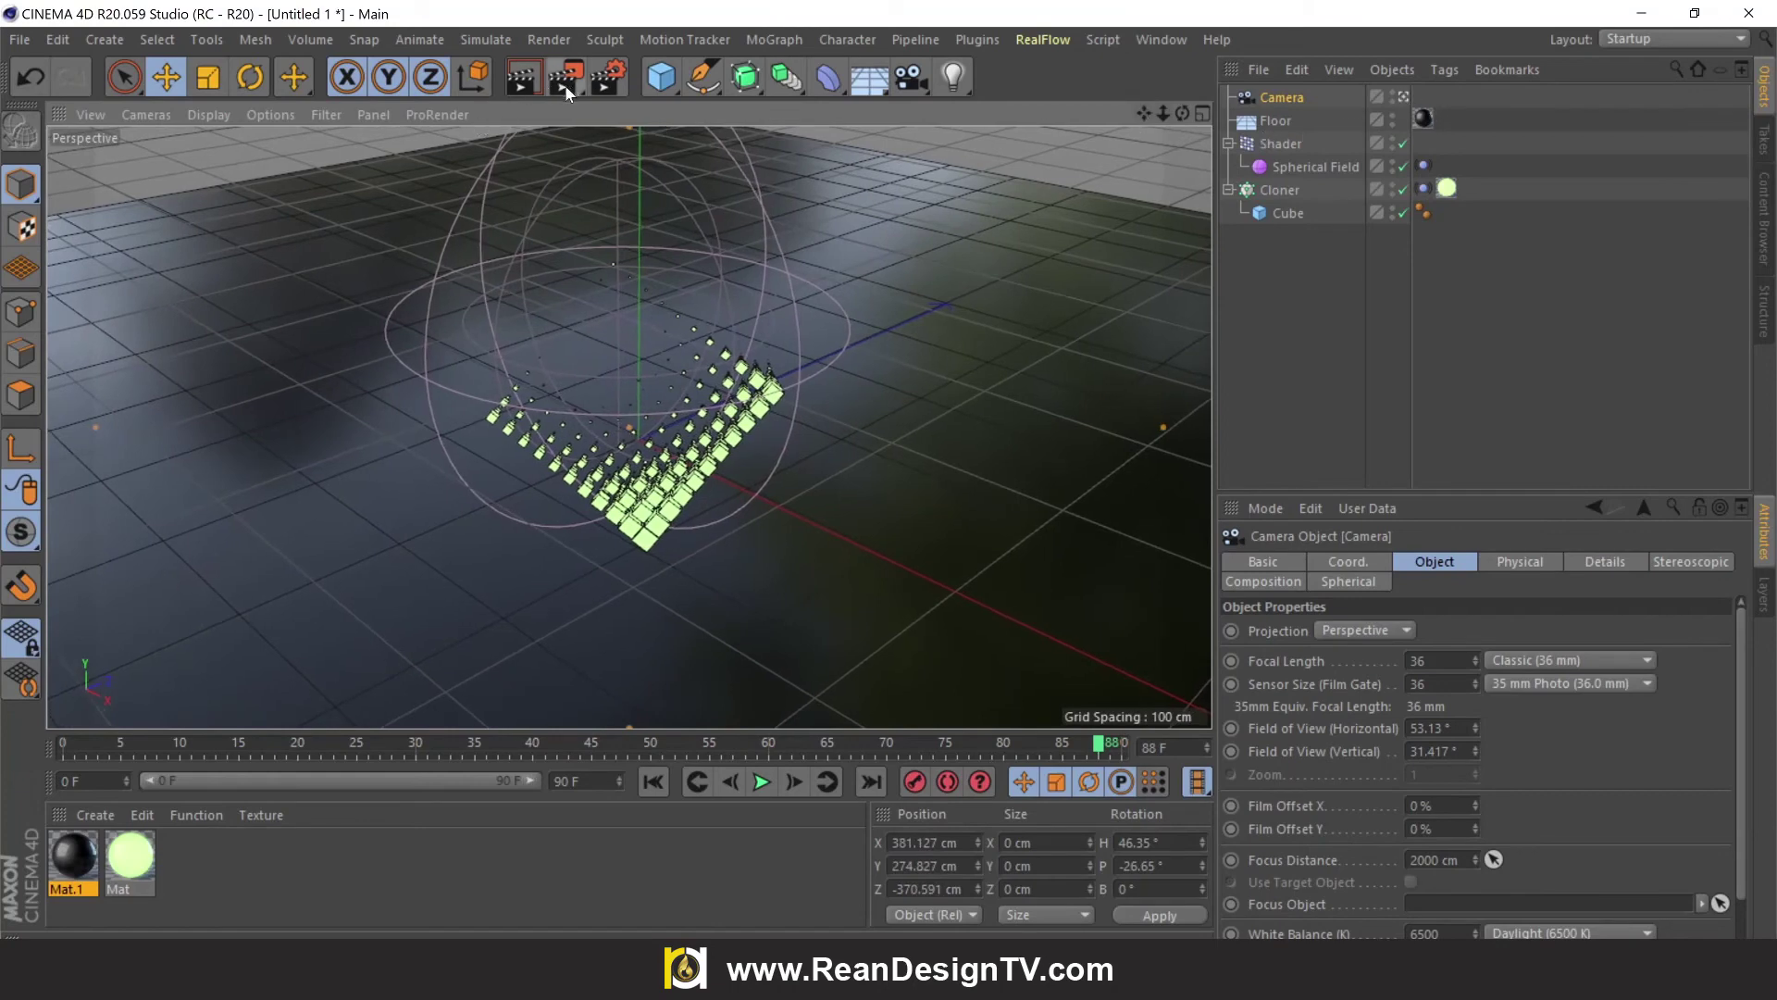
Test-render through the camera, then switch the renderer to Physical with Depth of Field enabled.
click(526, 81)
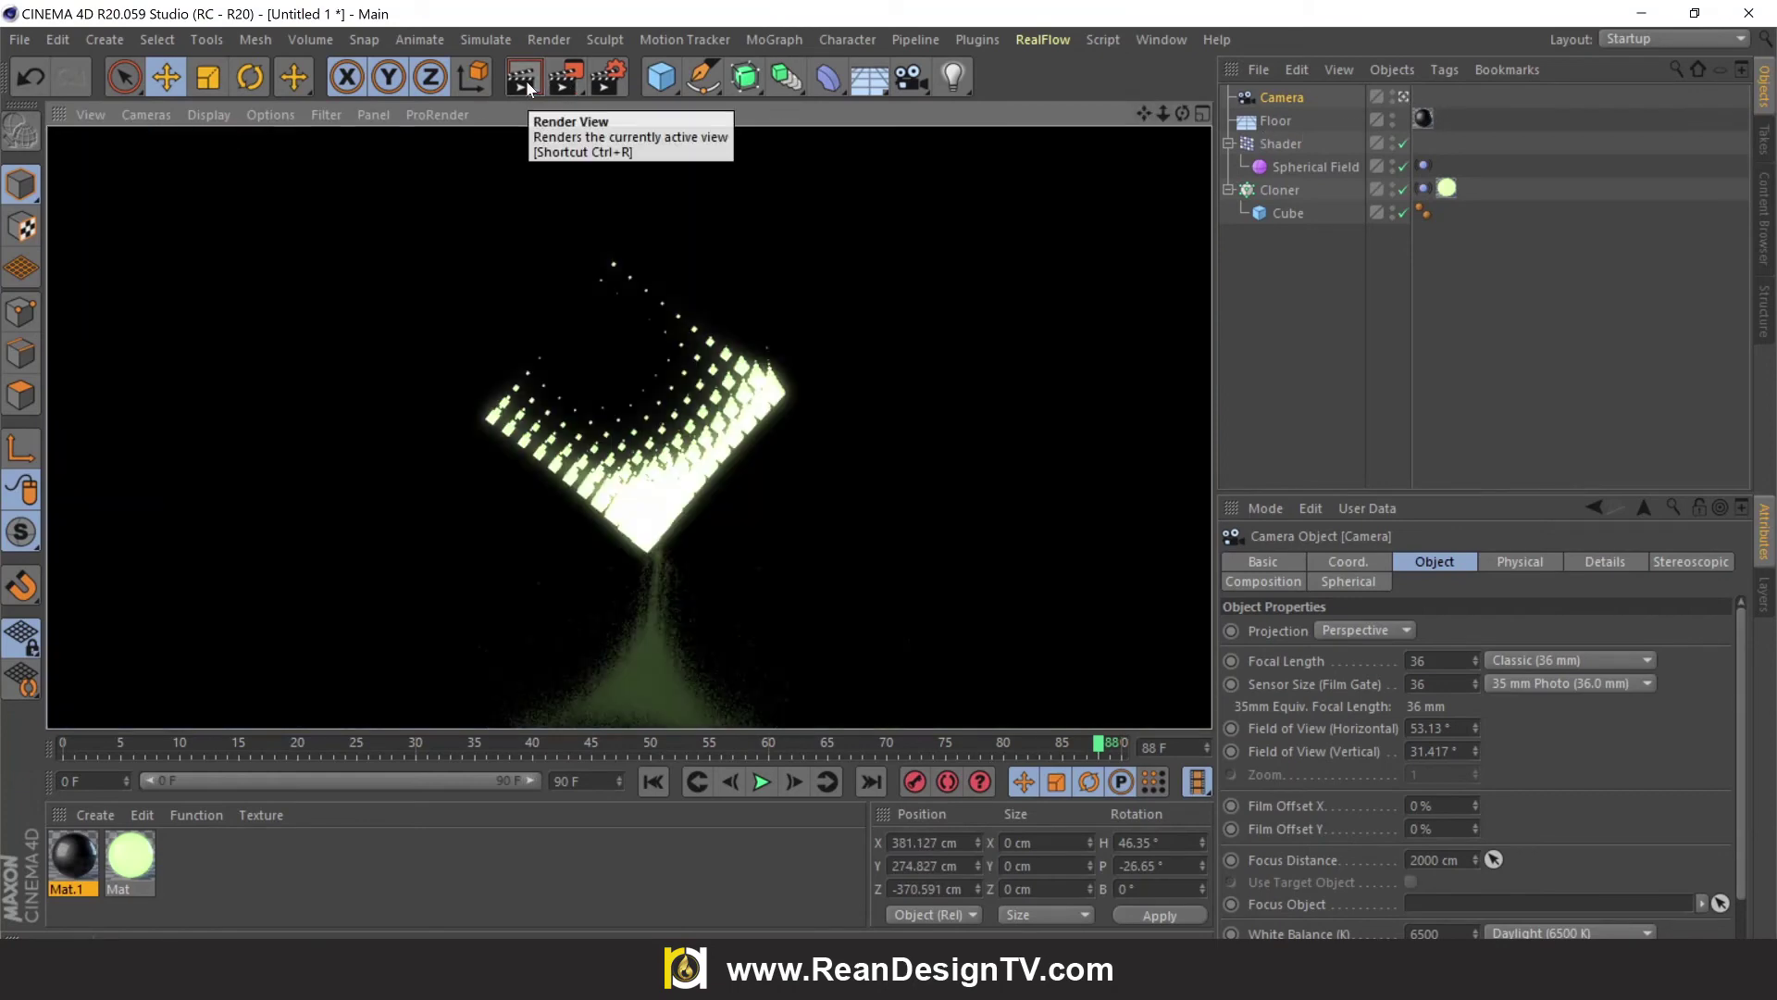
click(570, 142)
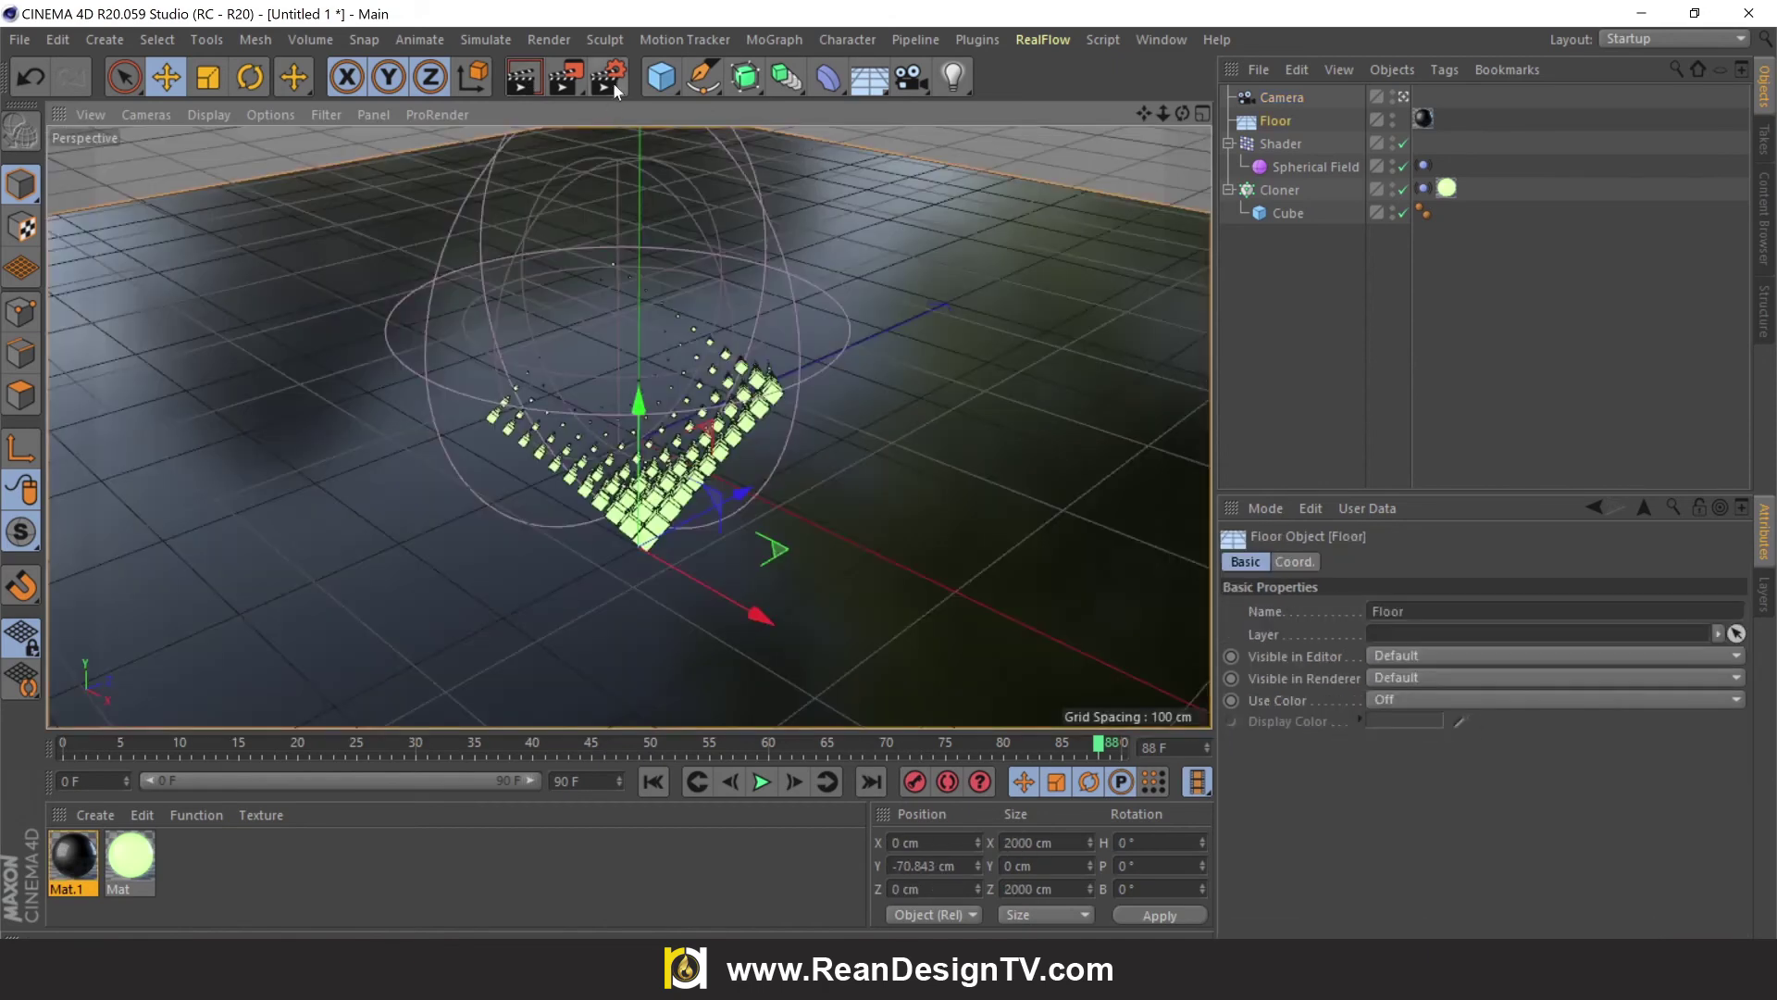
click(609, 80)
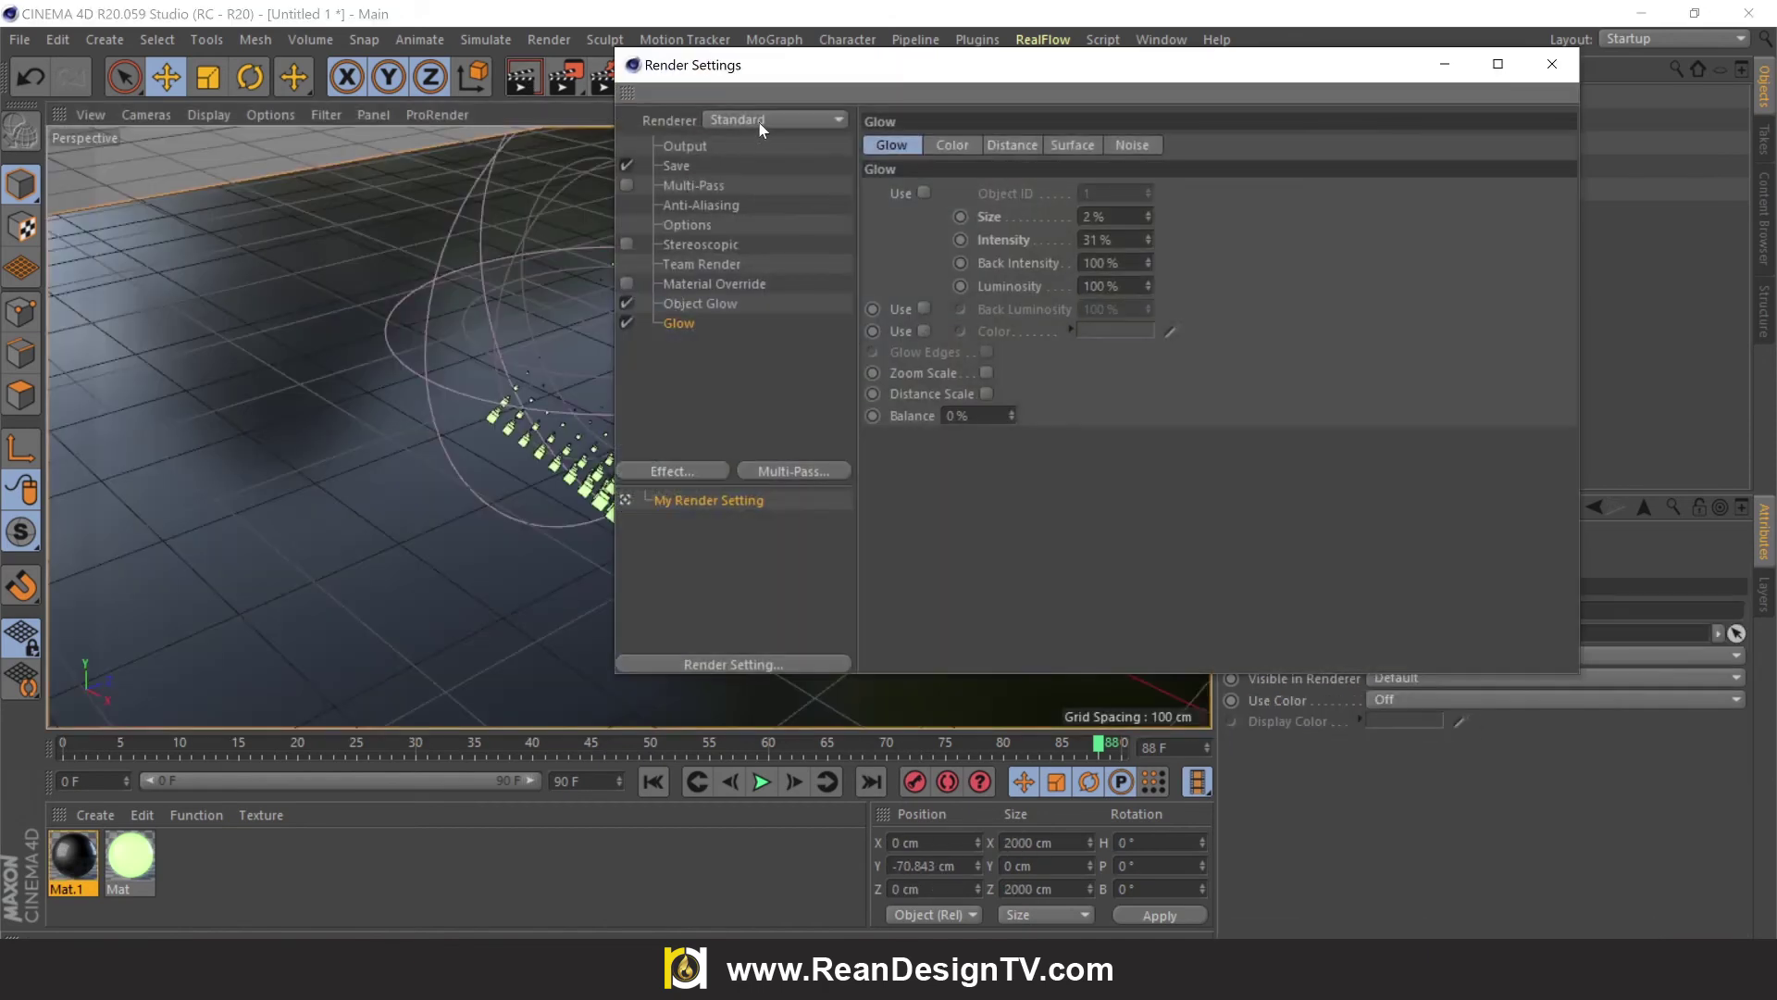
click(759, 119)
click(766, 163)
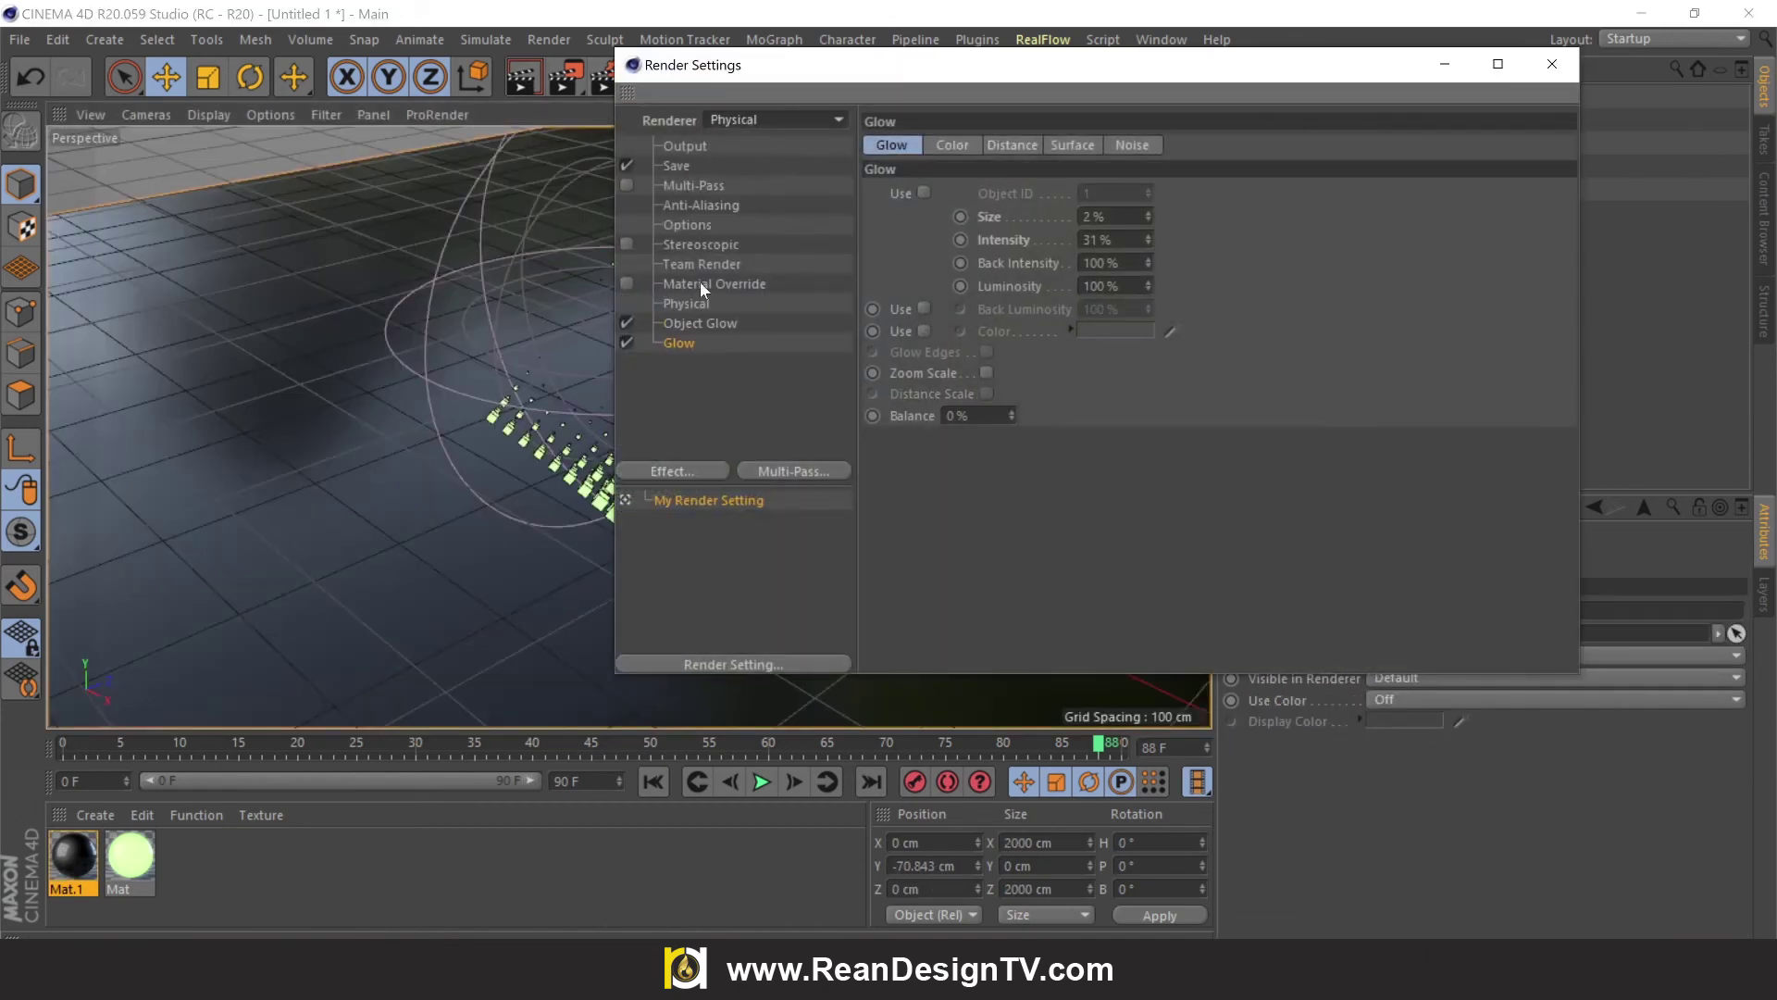
click(689, 305)
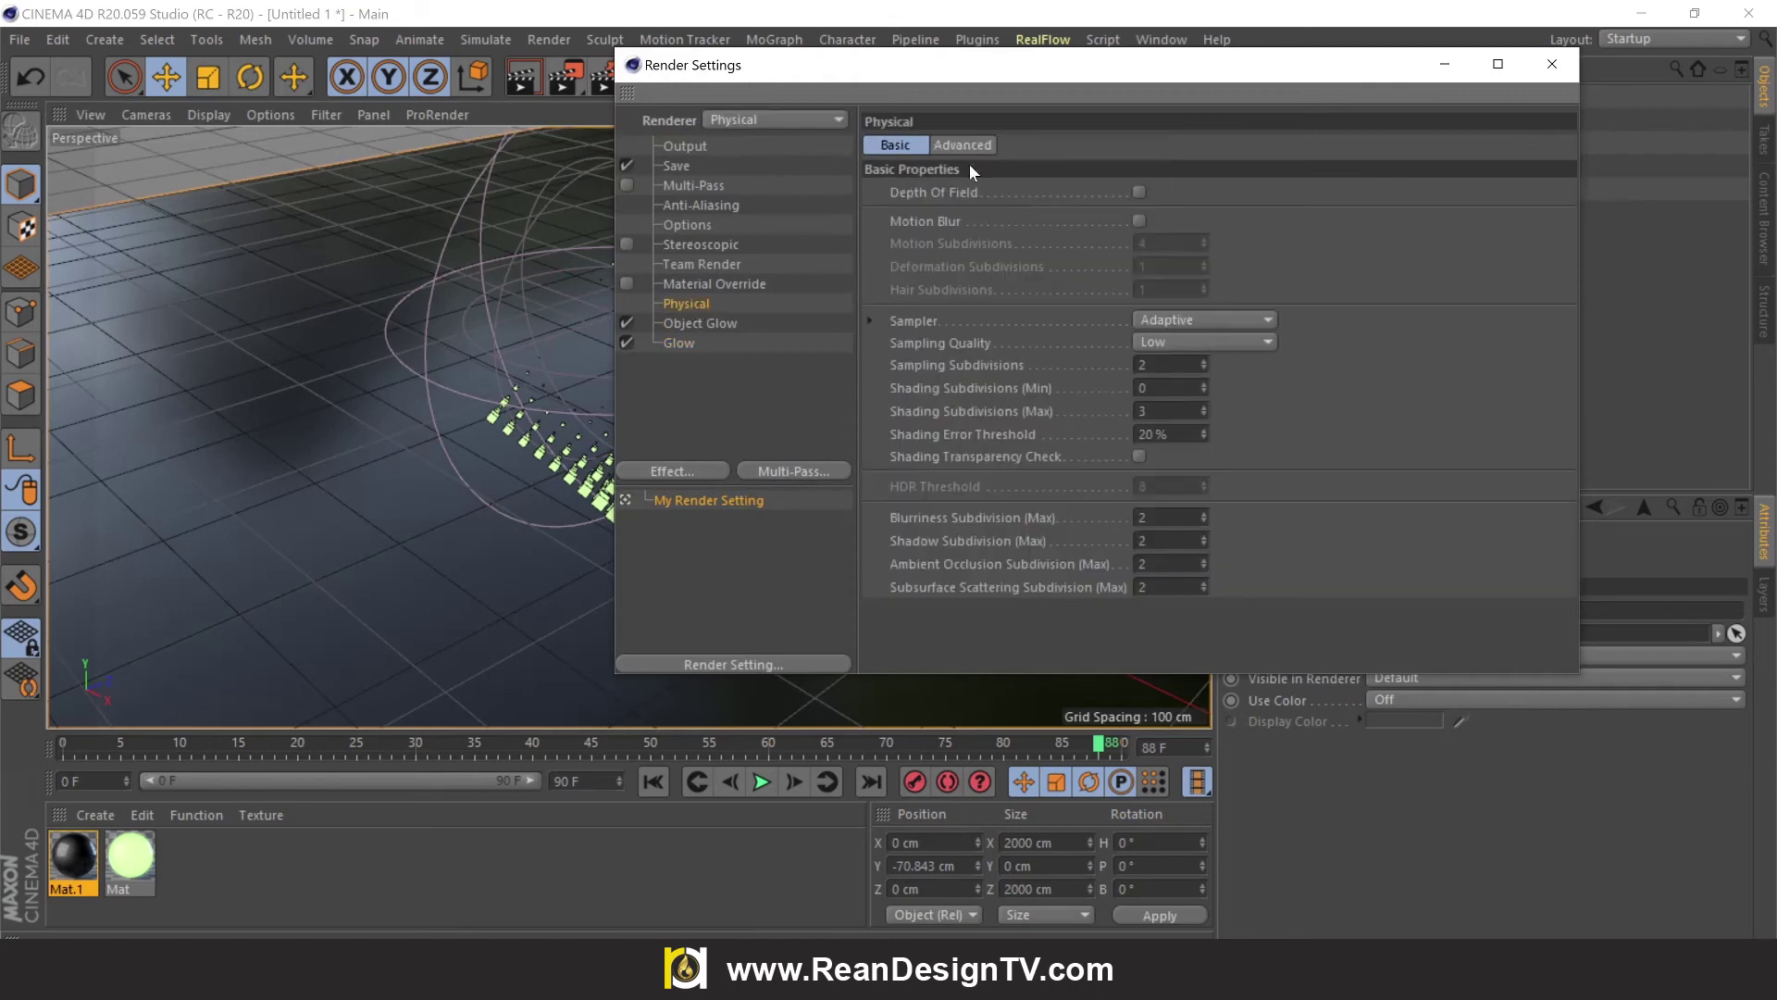
click(1140, 192)
click(1553, 63)
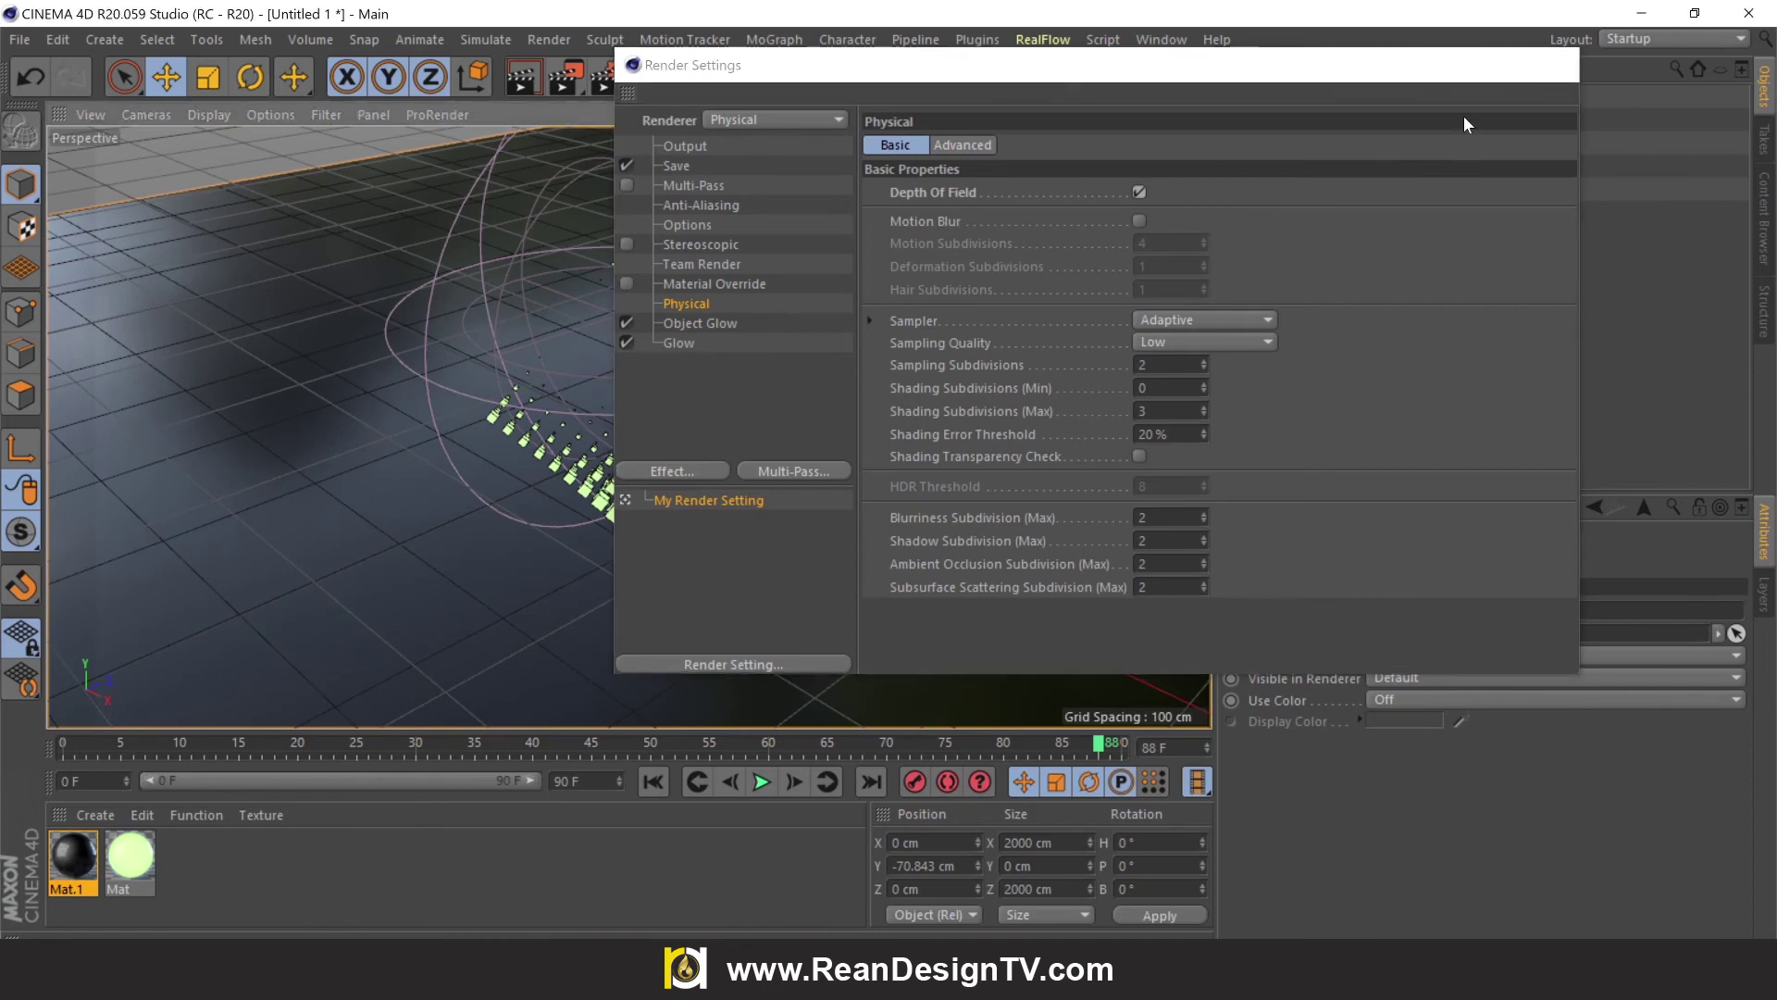
click(1291, 96)
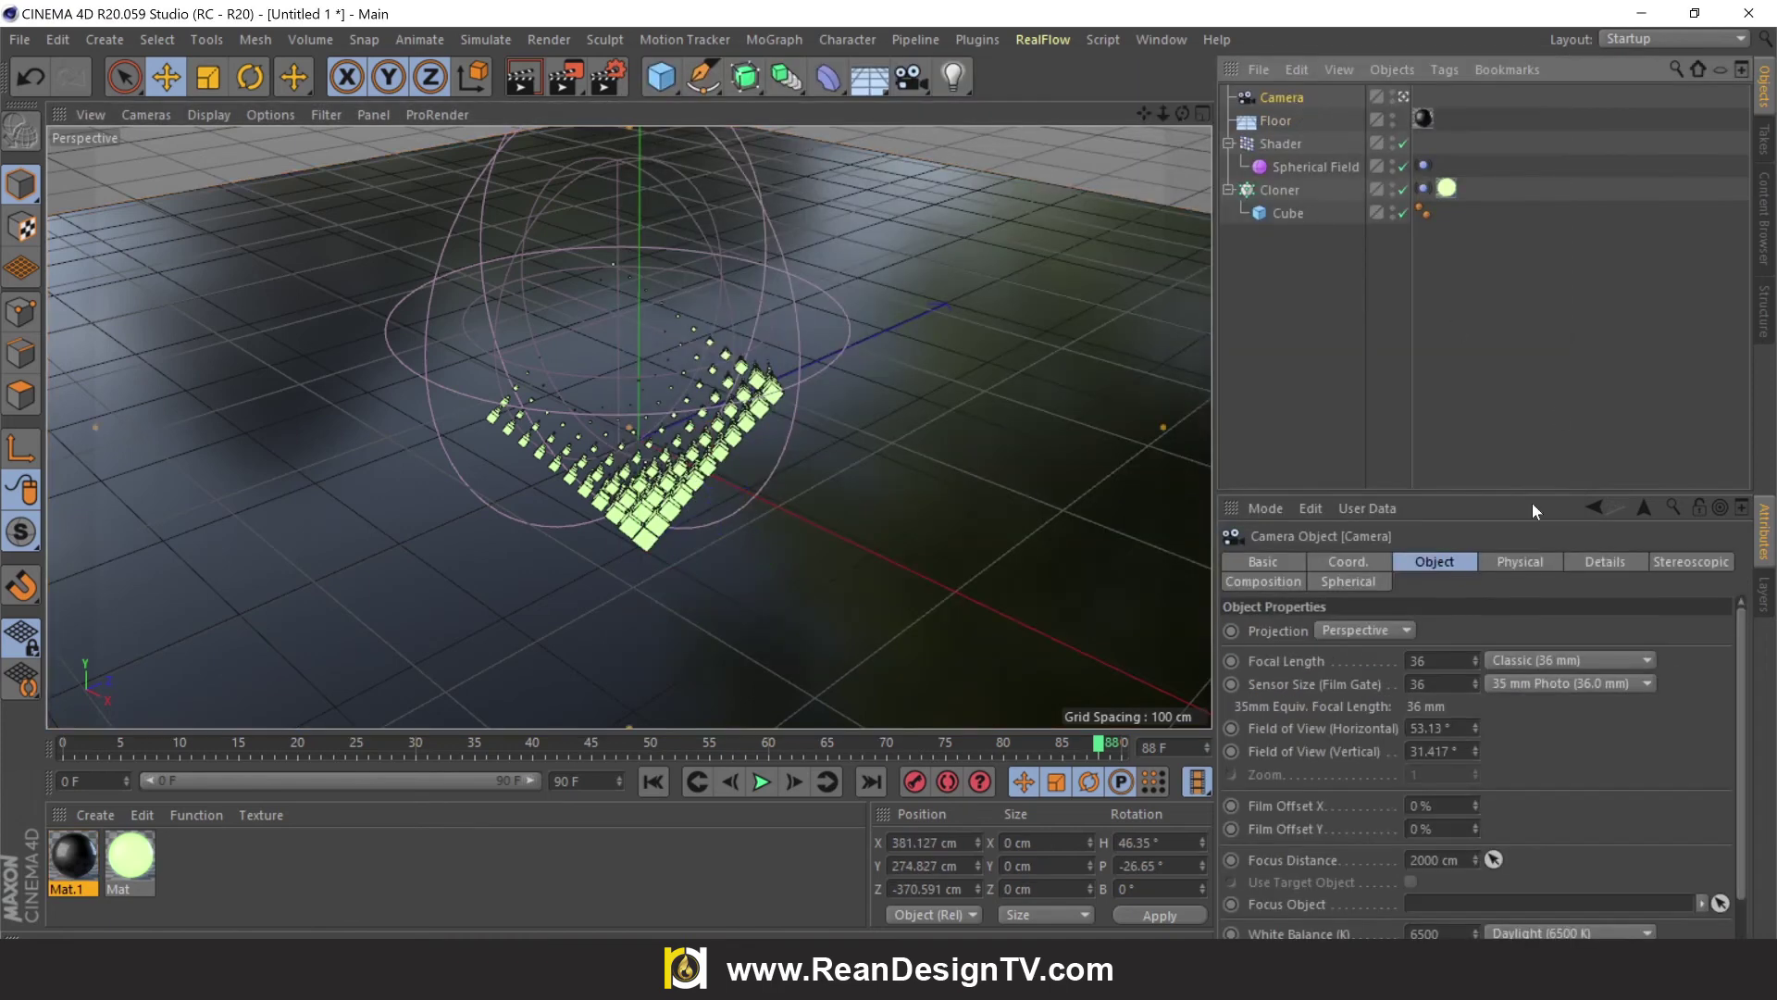
Set the camera's F-Stop to 2 and render a test frame.
click(1541, 561)
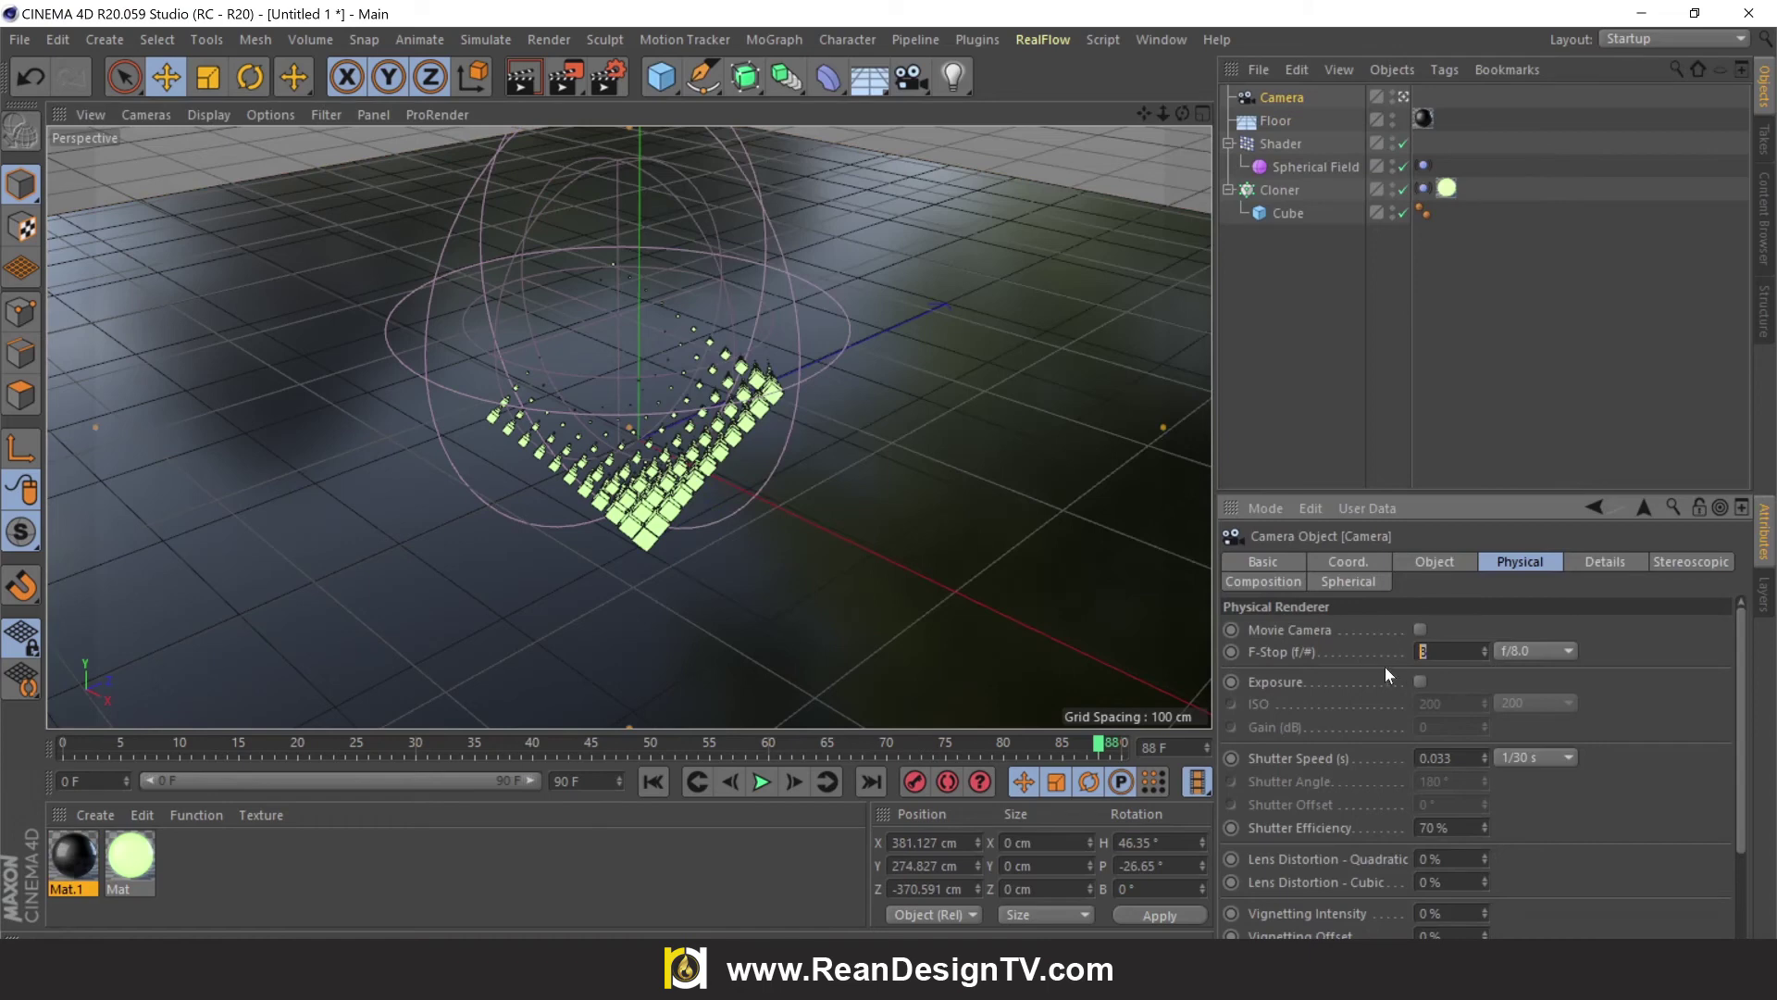
text(2)
key(Return)
click(563, 76)
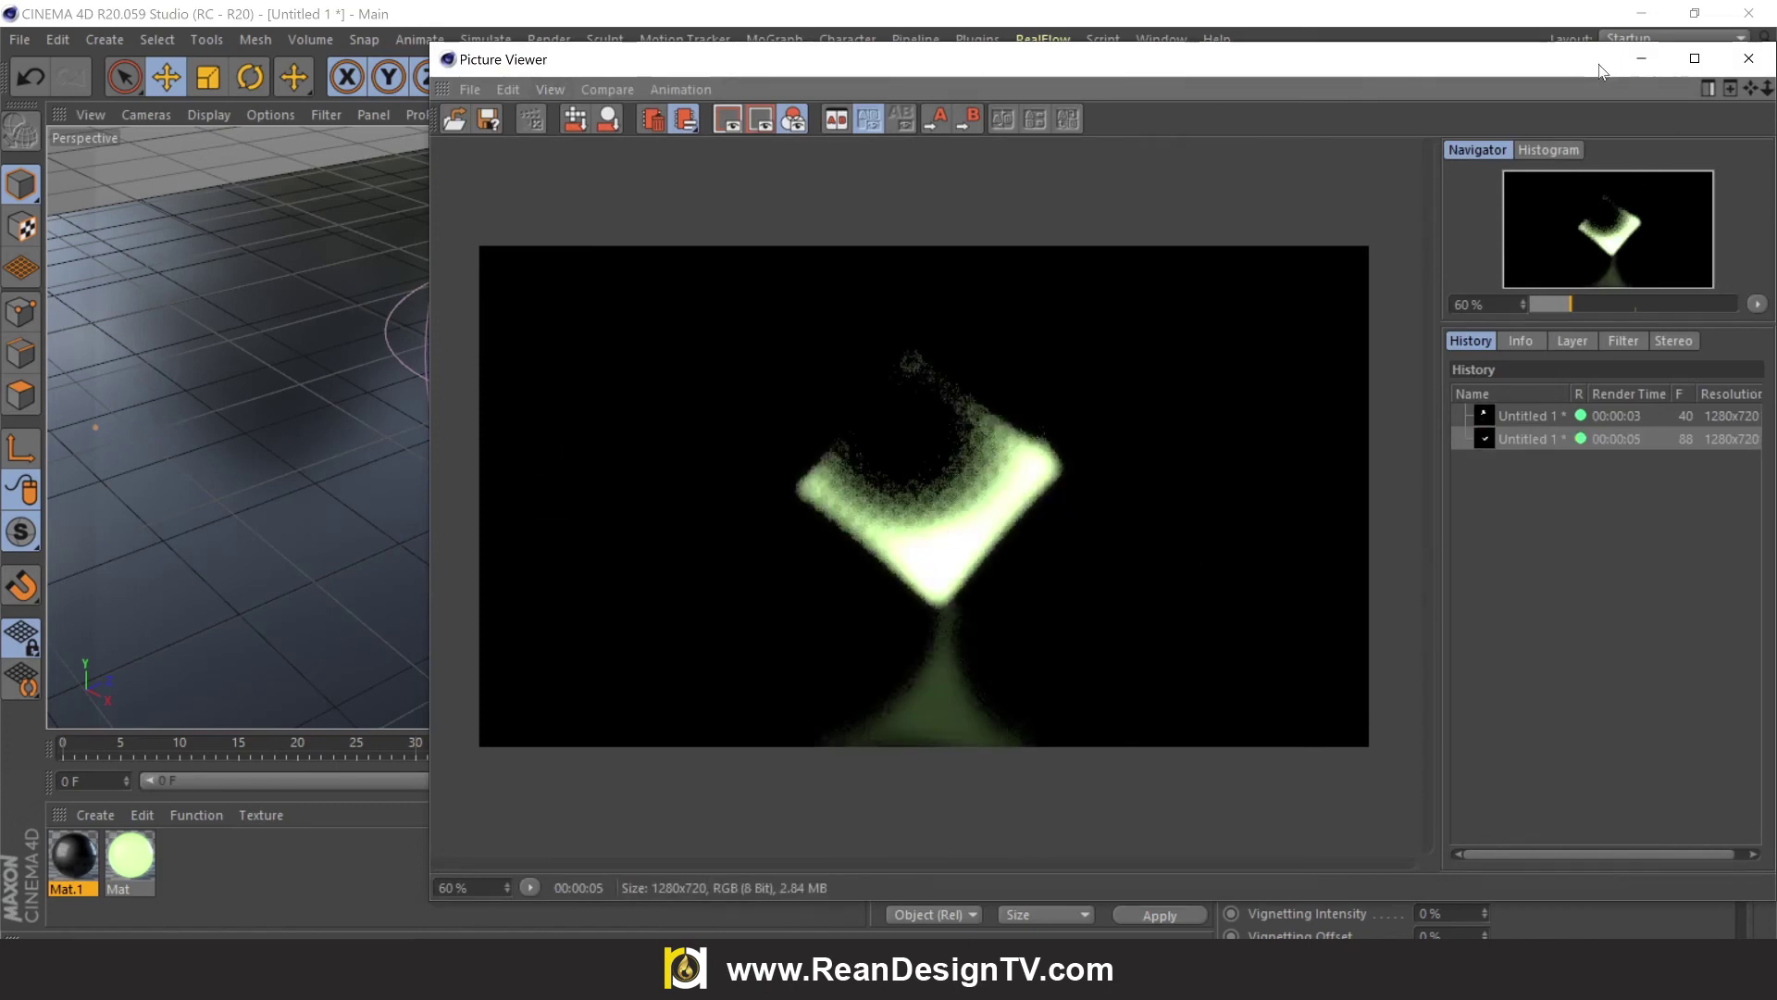
drag(1527, 58, 1265, 25)
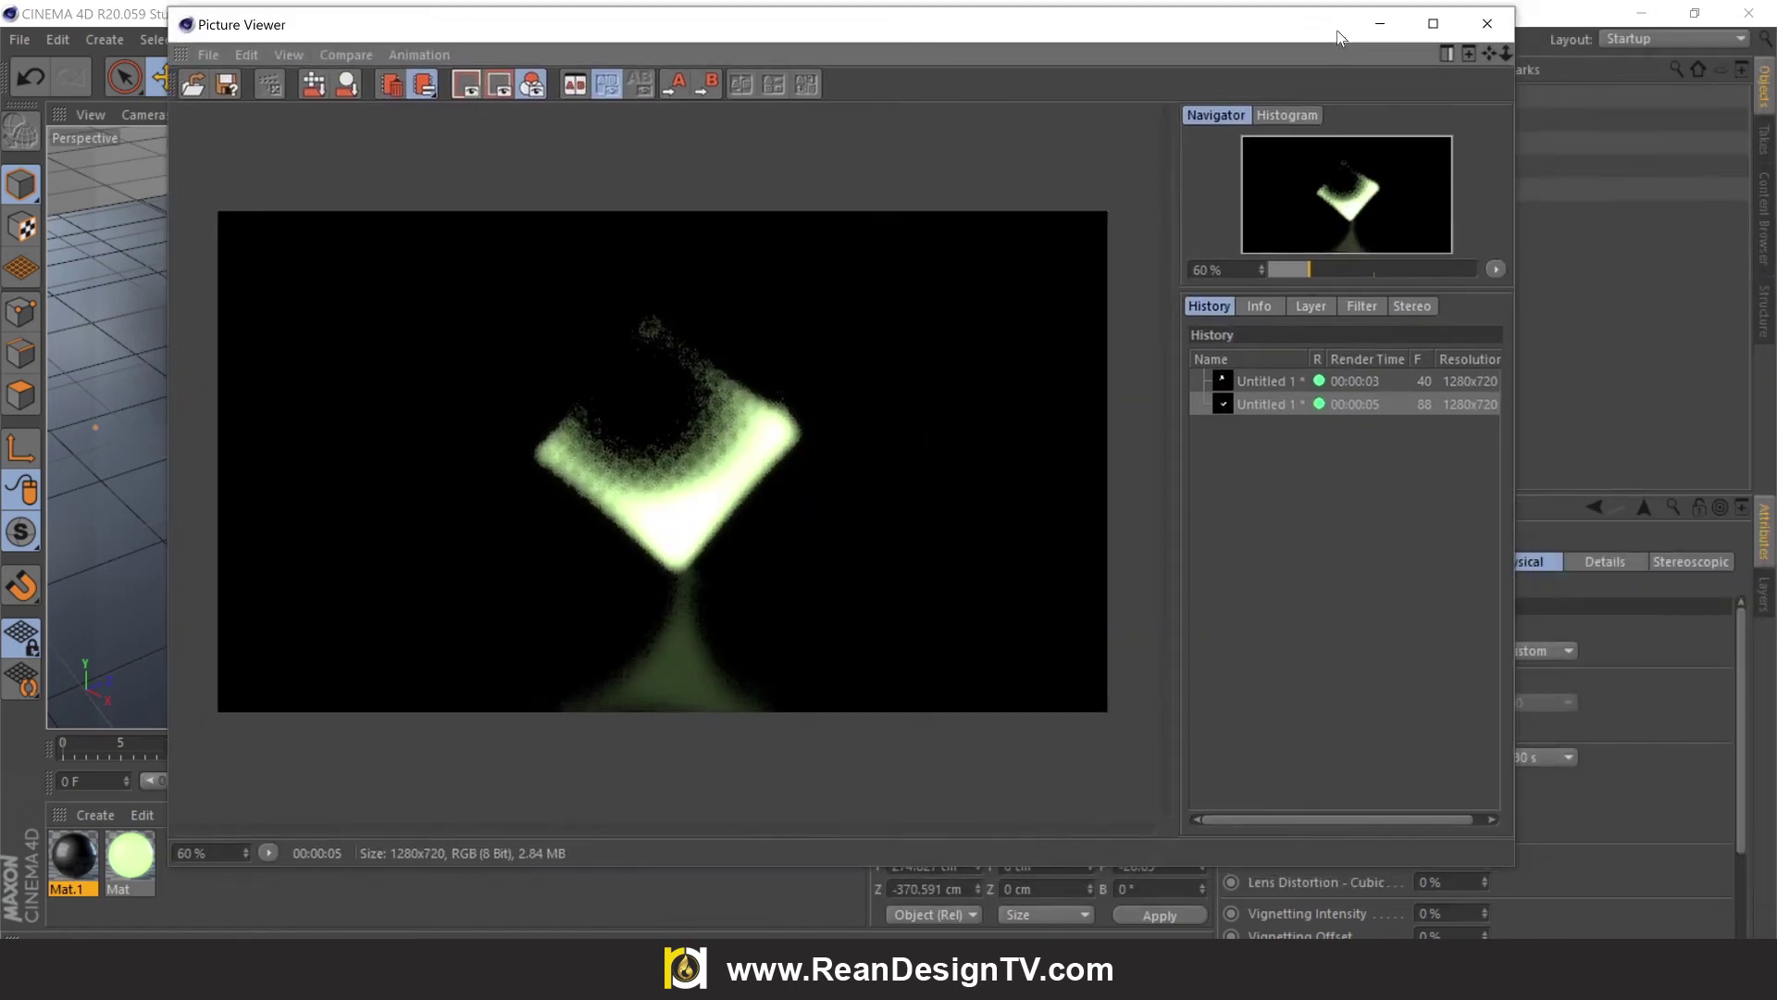
click(1487, 24)
key(Return)
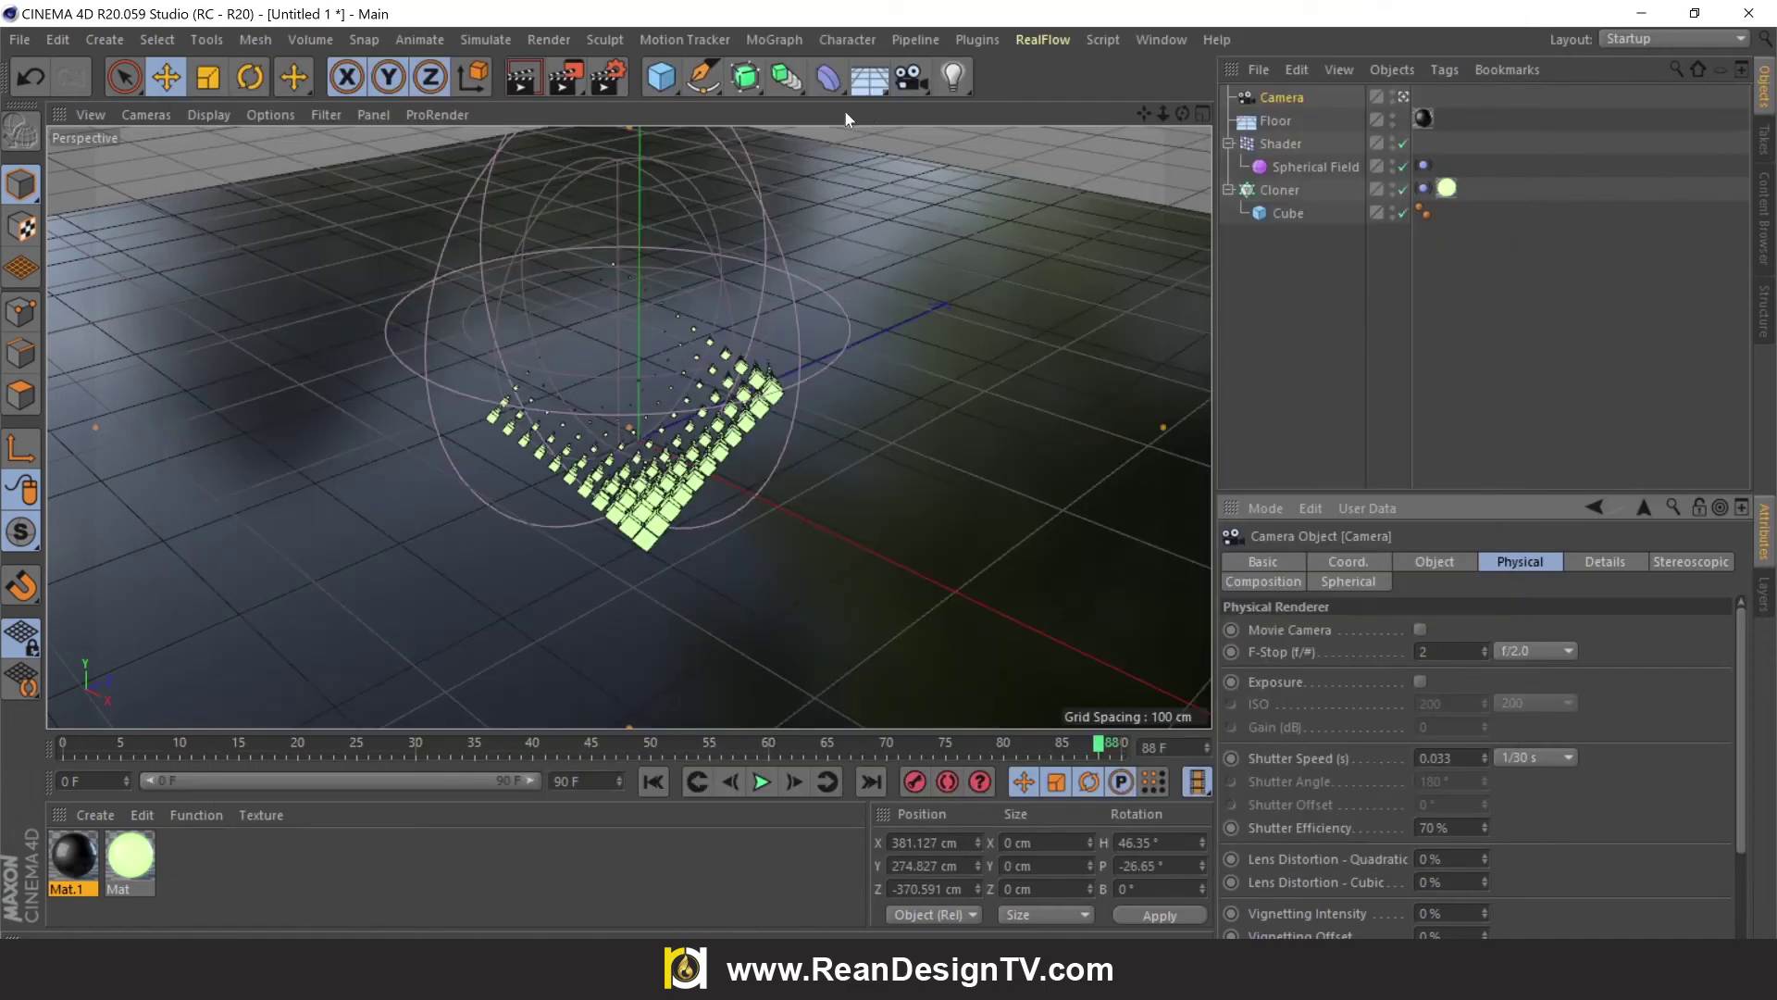
Re-render at f/2 and compare it with the earlier softer render in History.
click(567, 81)
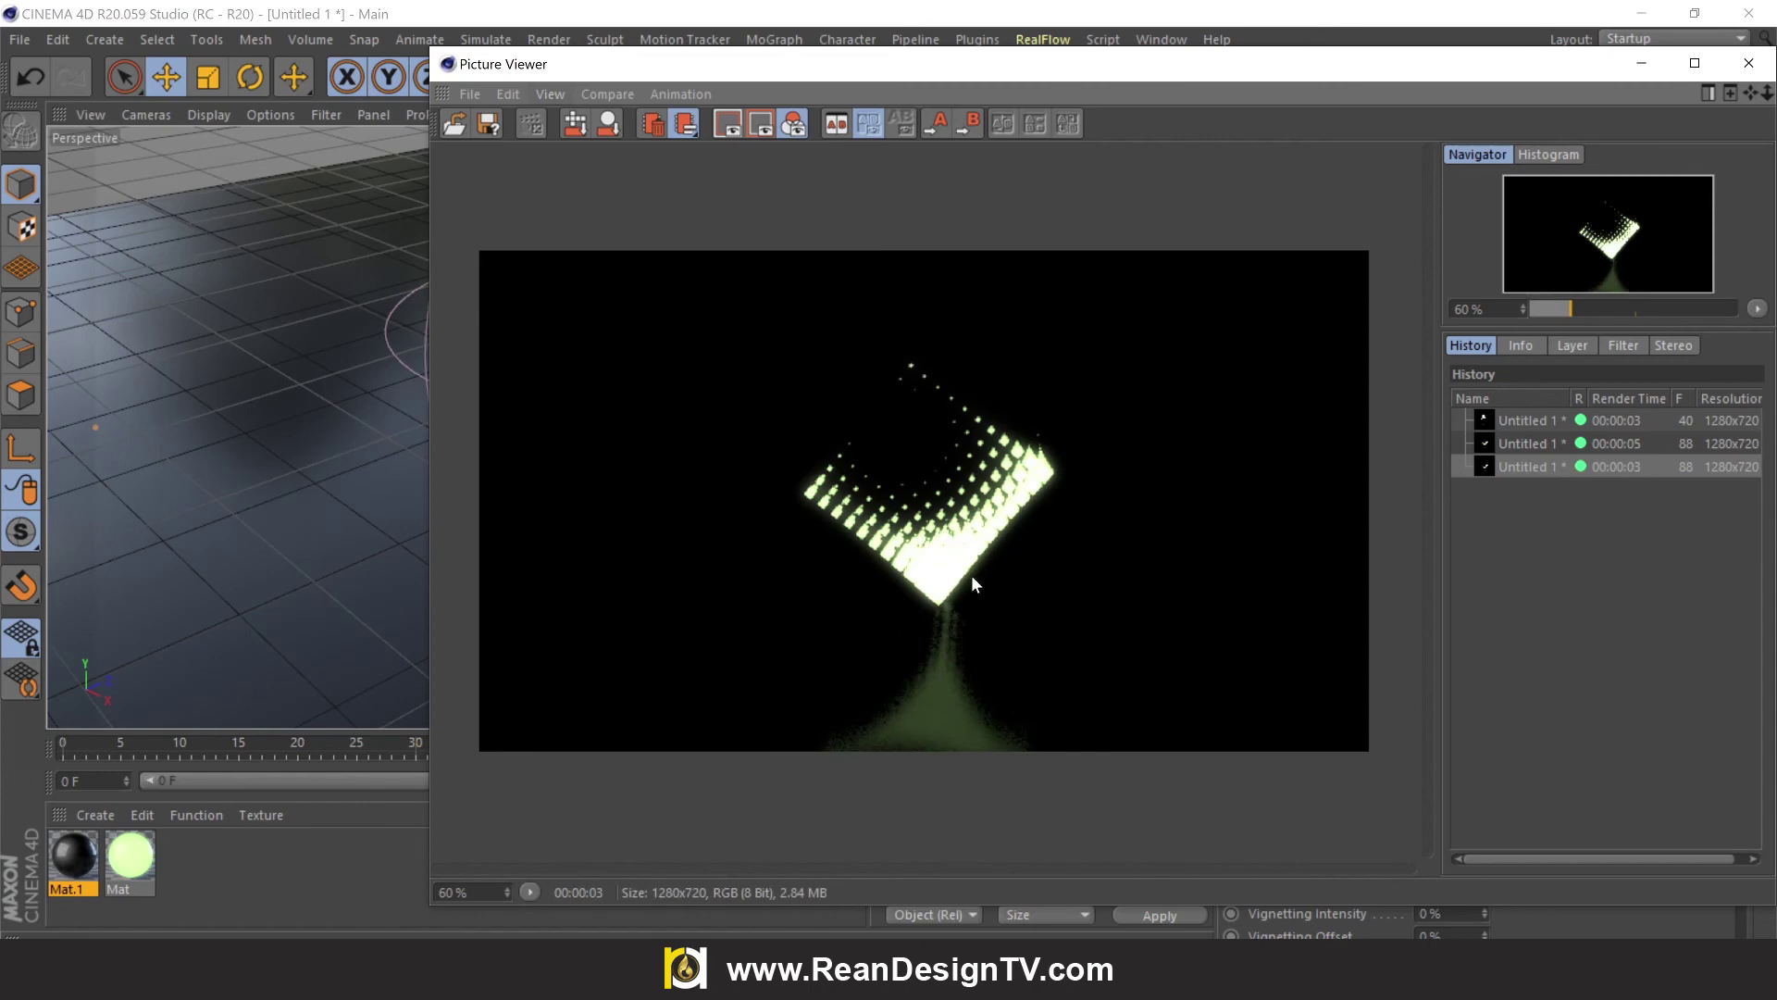
click(1514, 446)
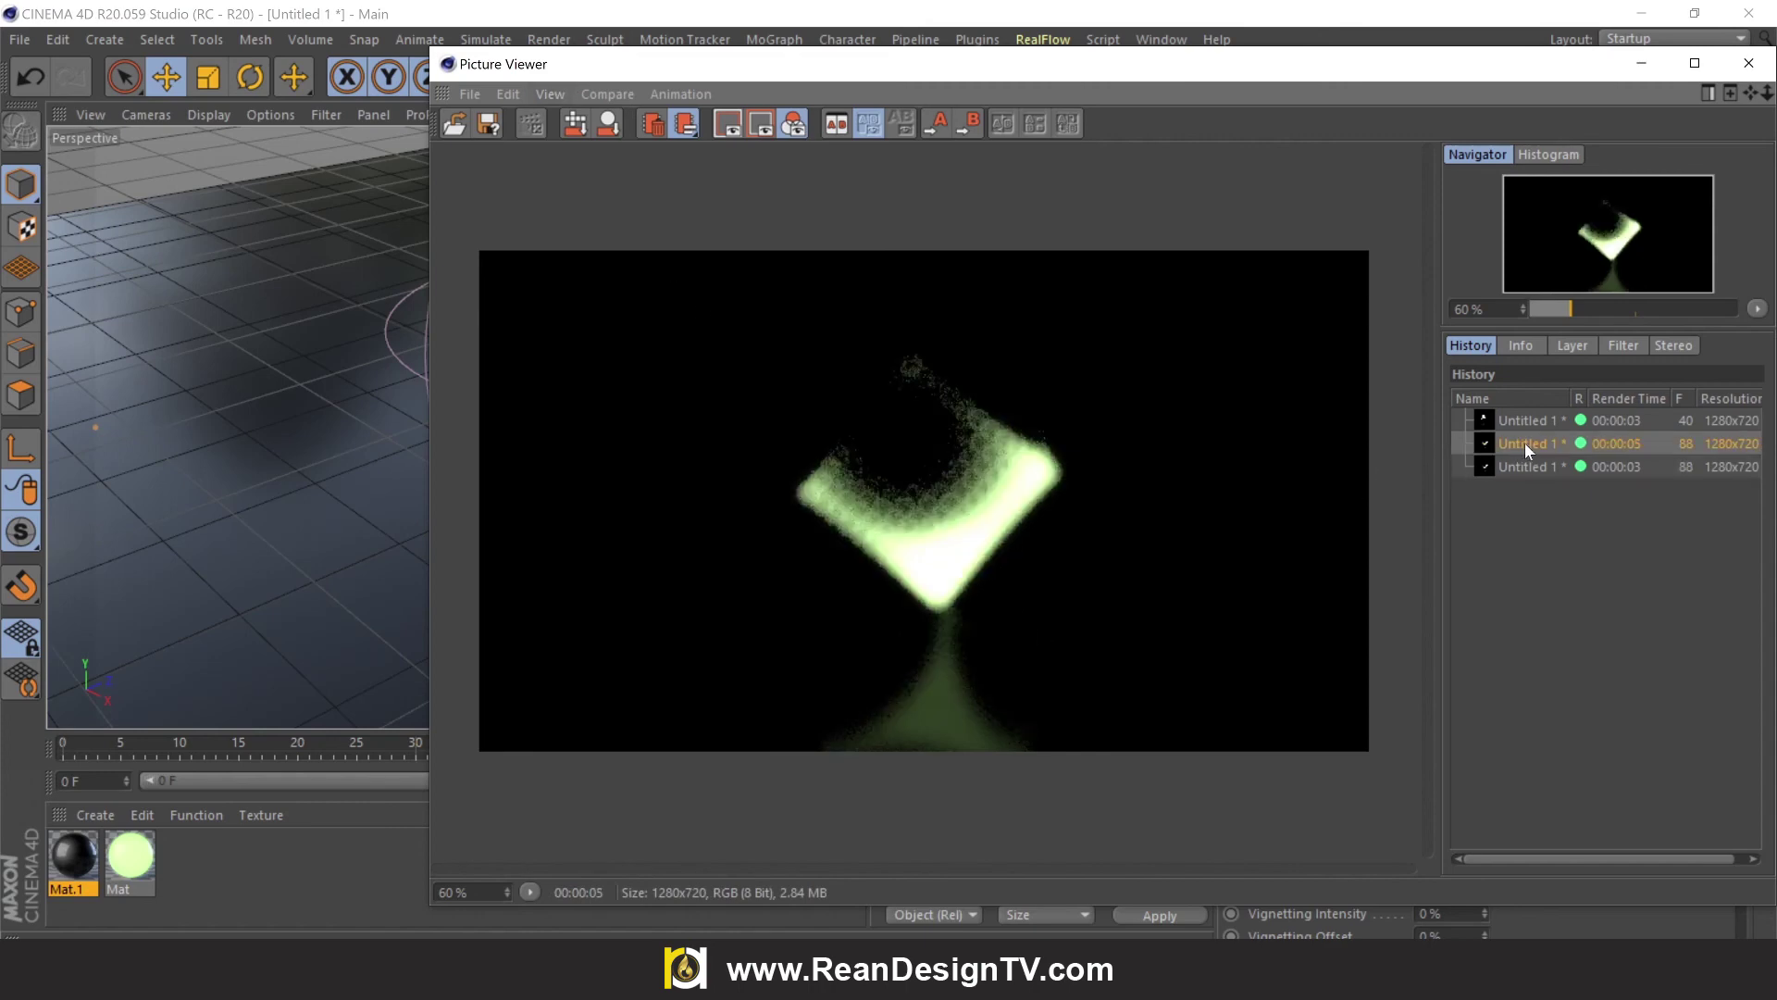
click(1520, 469)
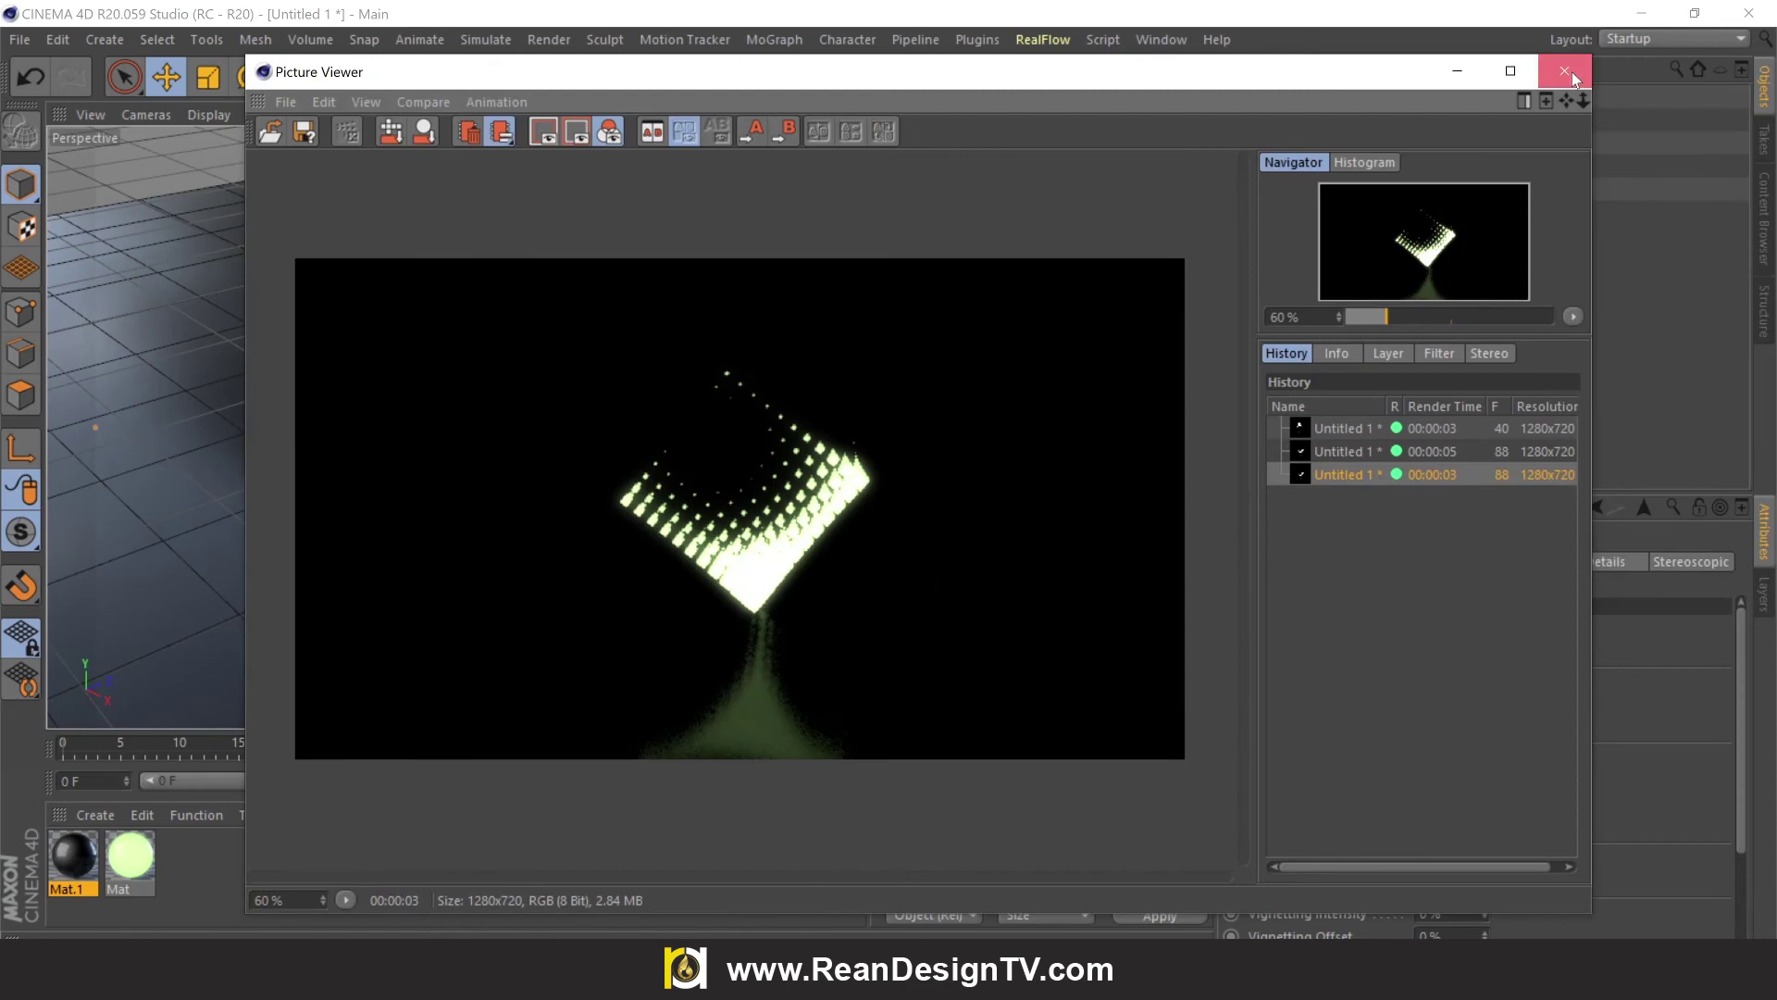
click(1641, 63)
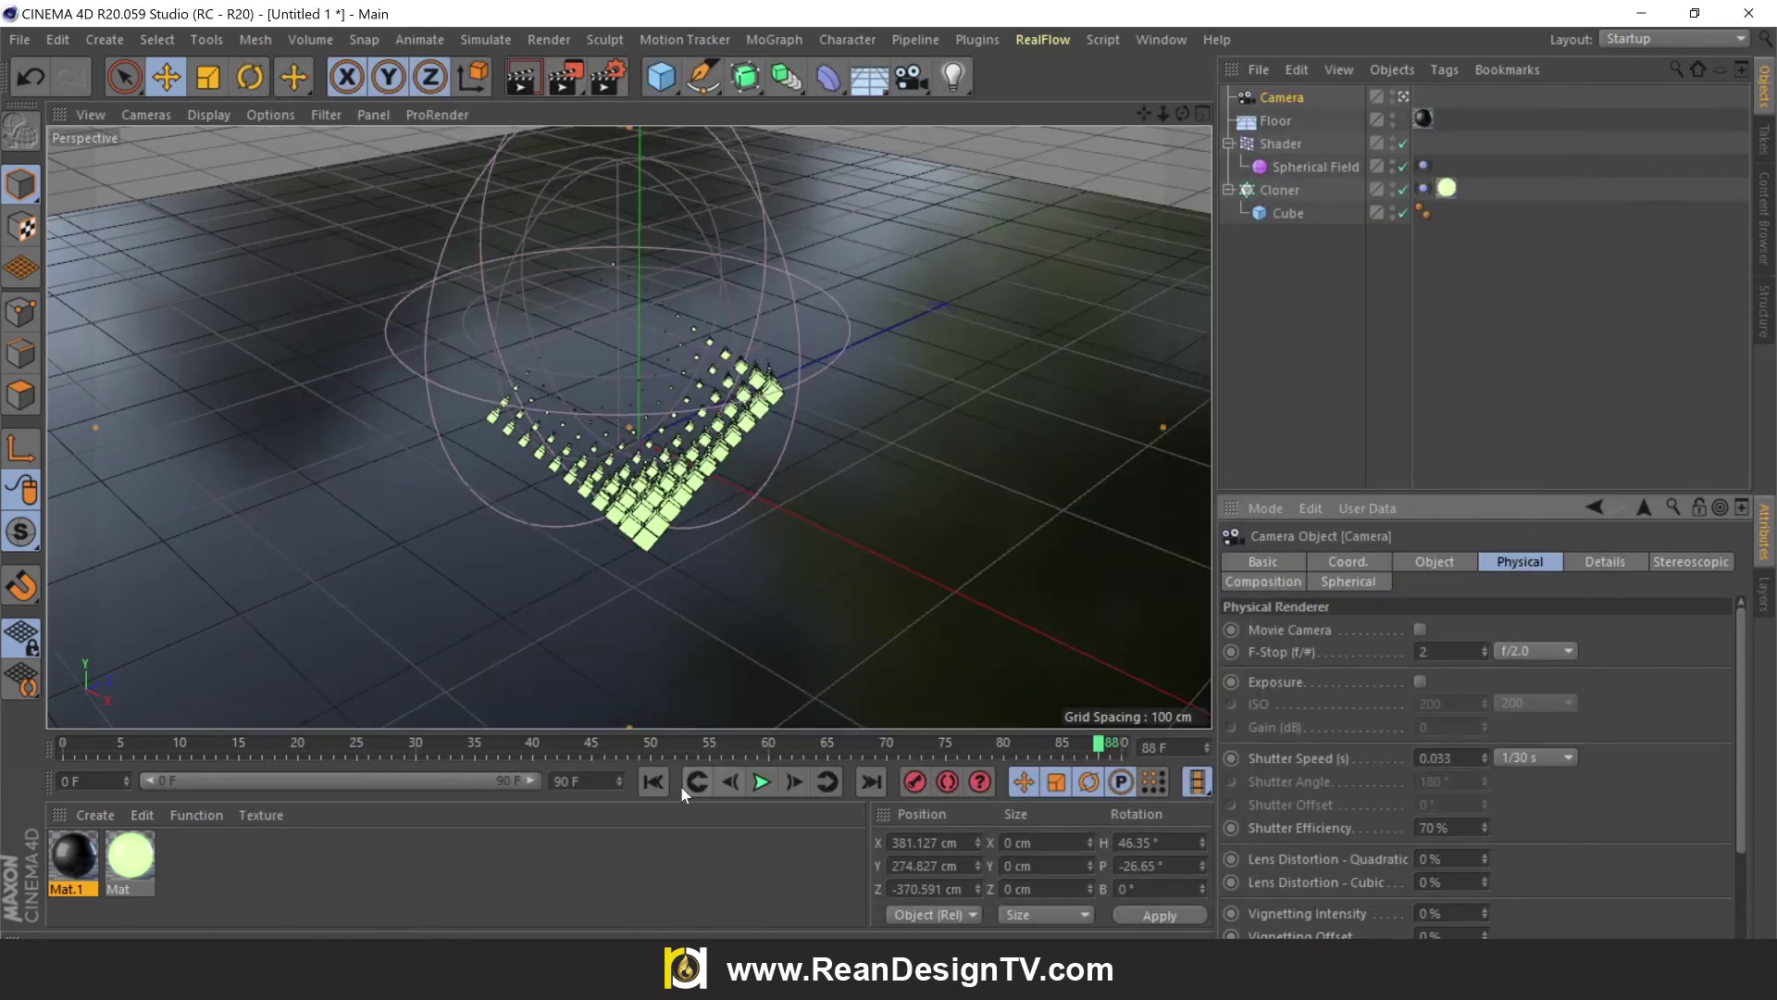
Replay the animation from the start, stopping at frame 61.
click(652, 781)
click(761, 782)
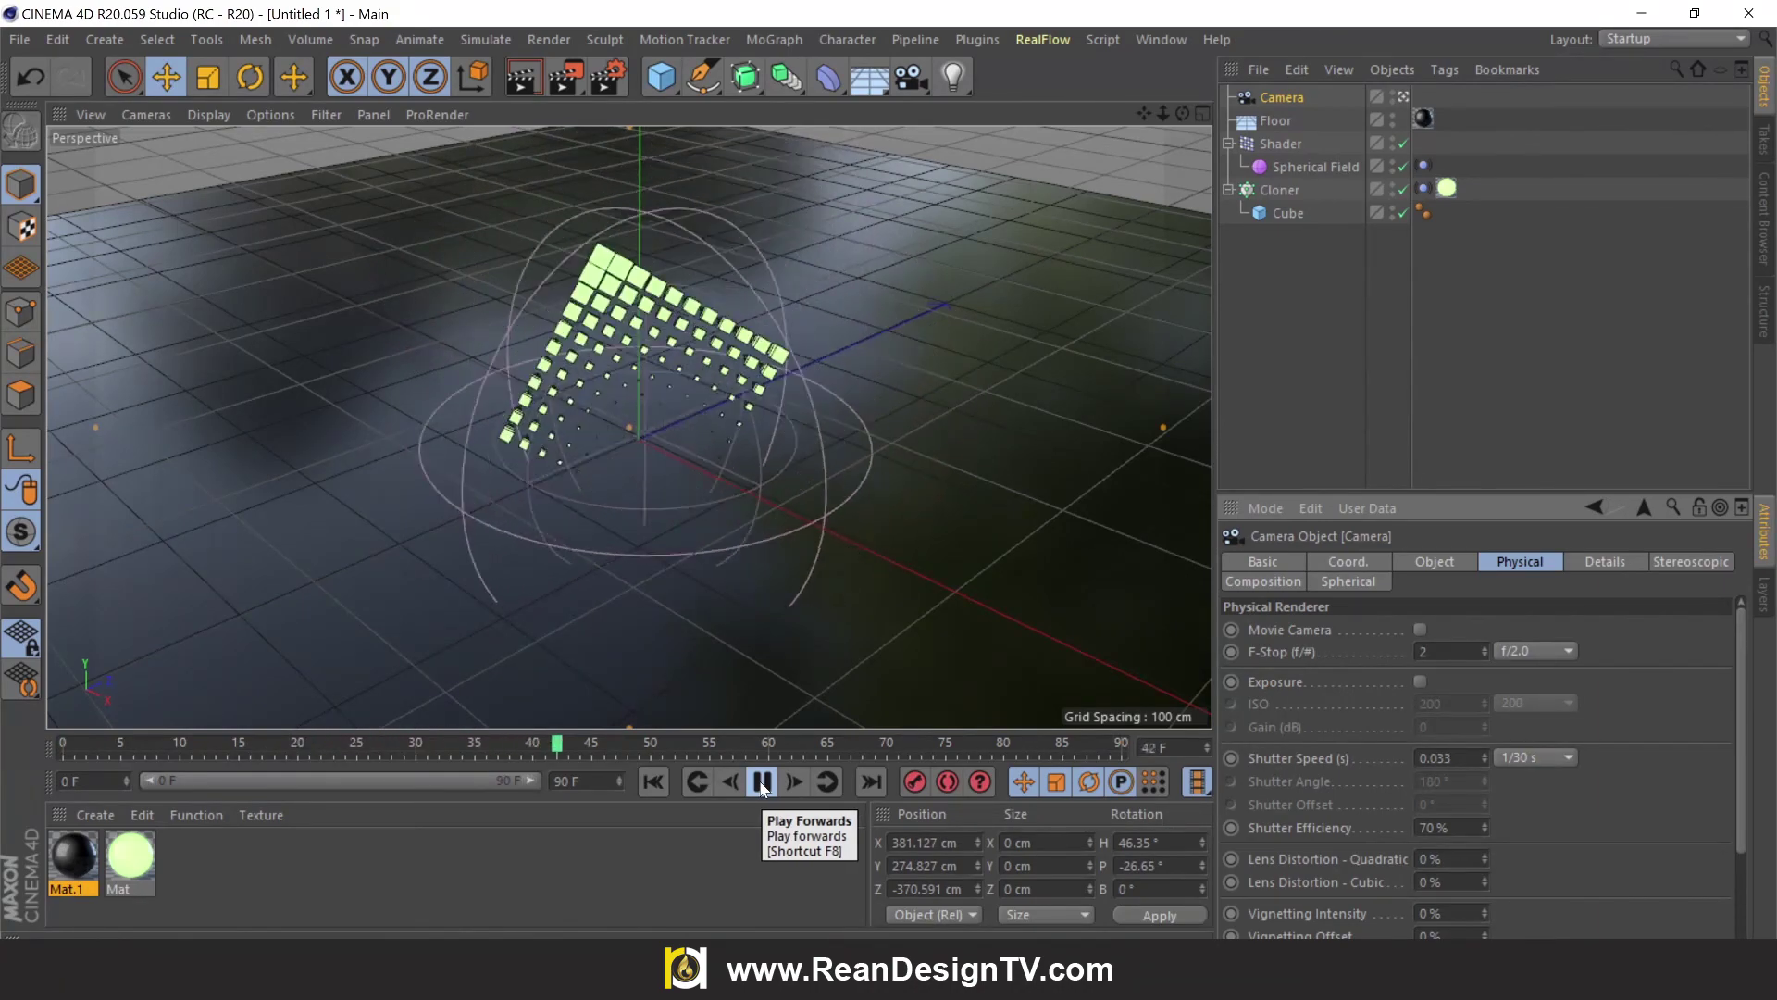
click(761, 782)
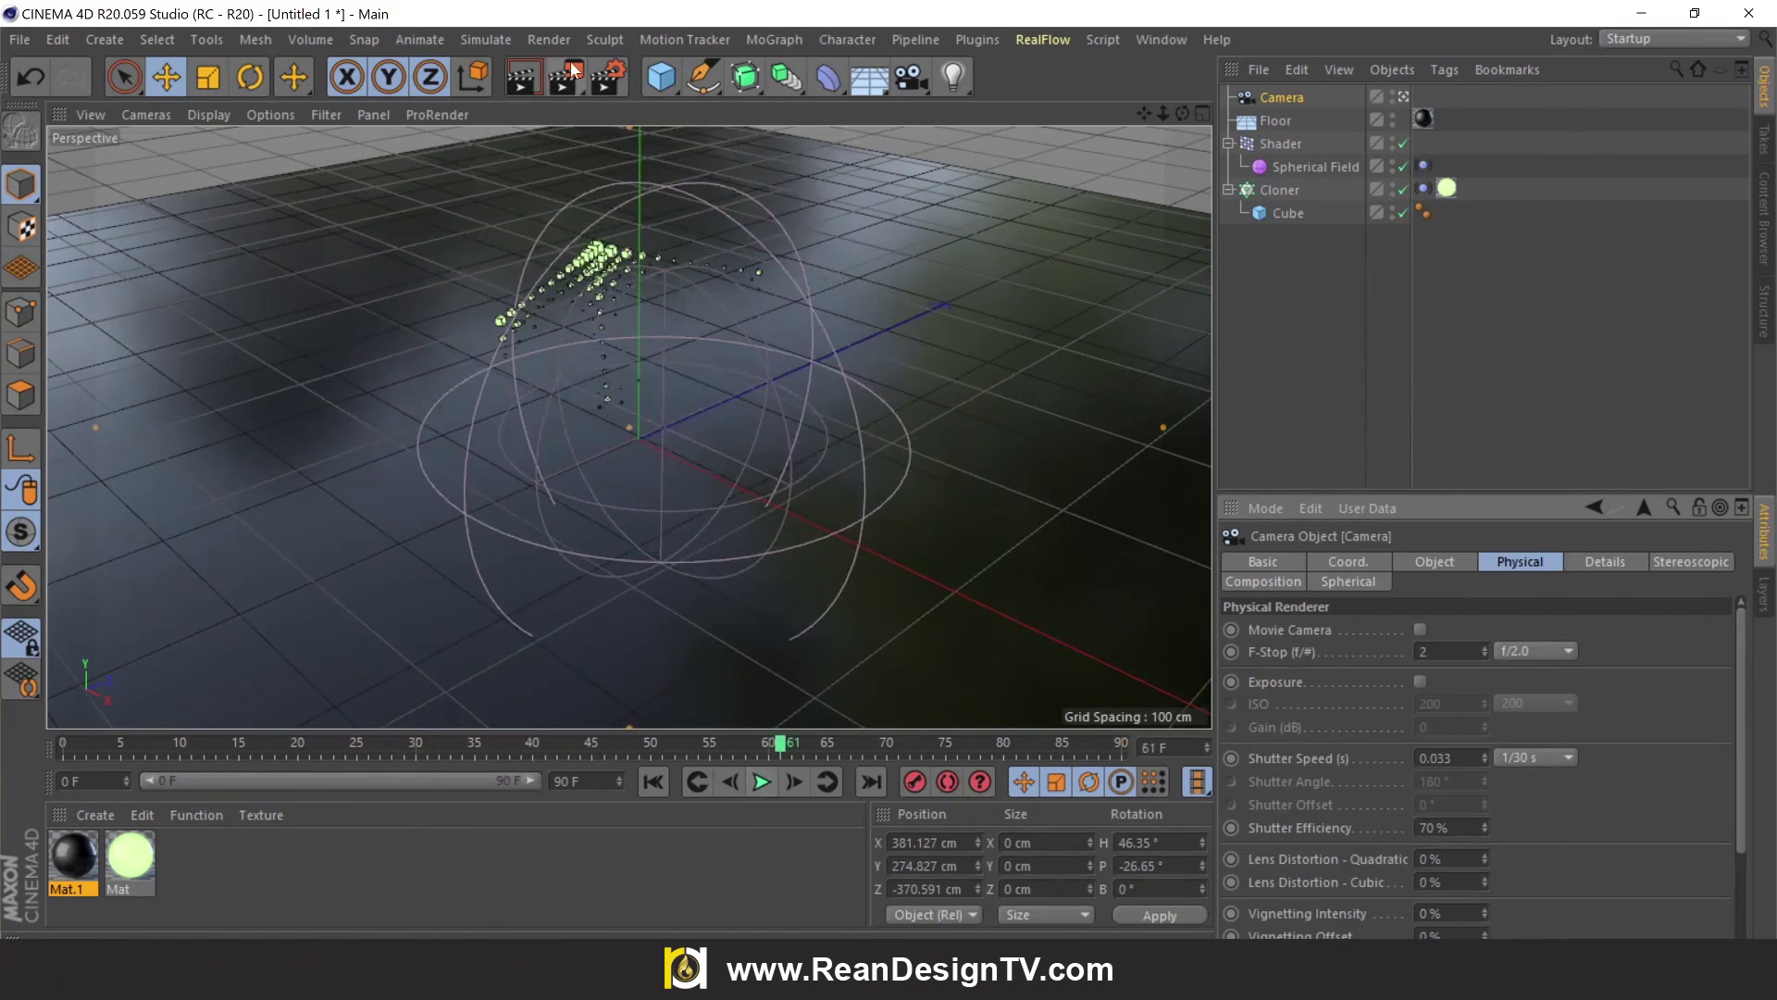
Set the render Save format to MP4.
click(611, 72)
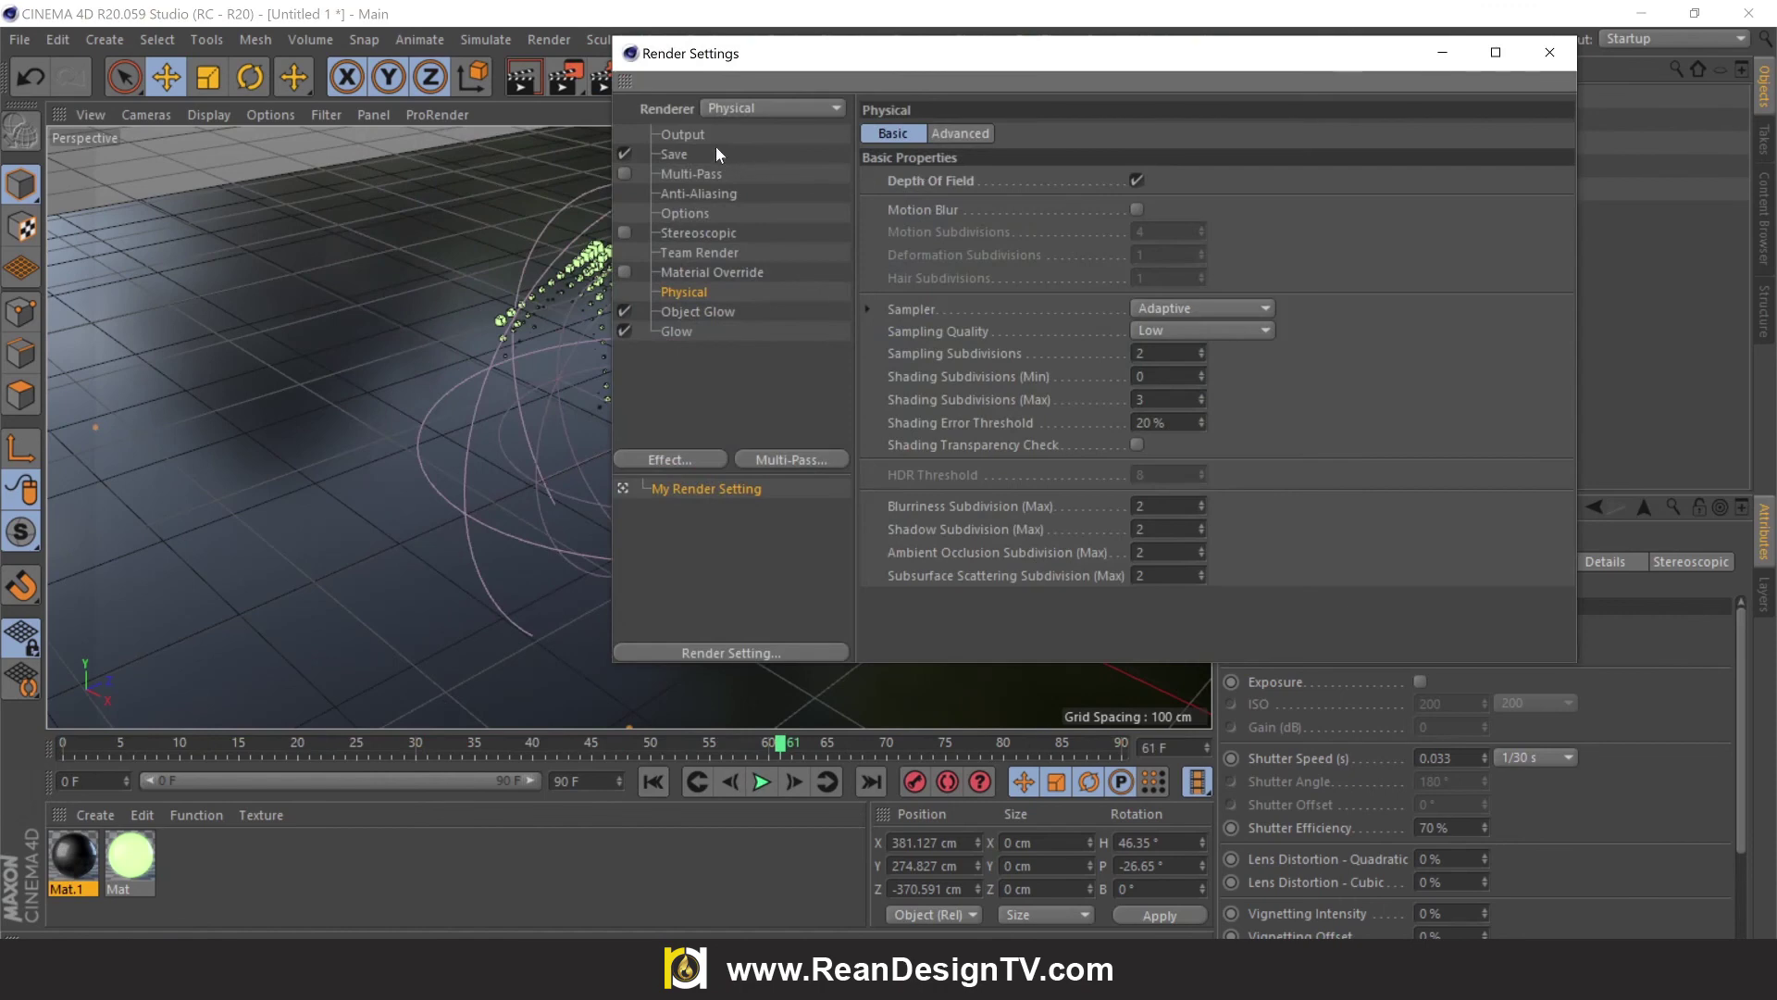
click(685, 134)
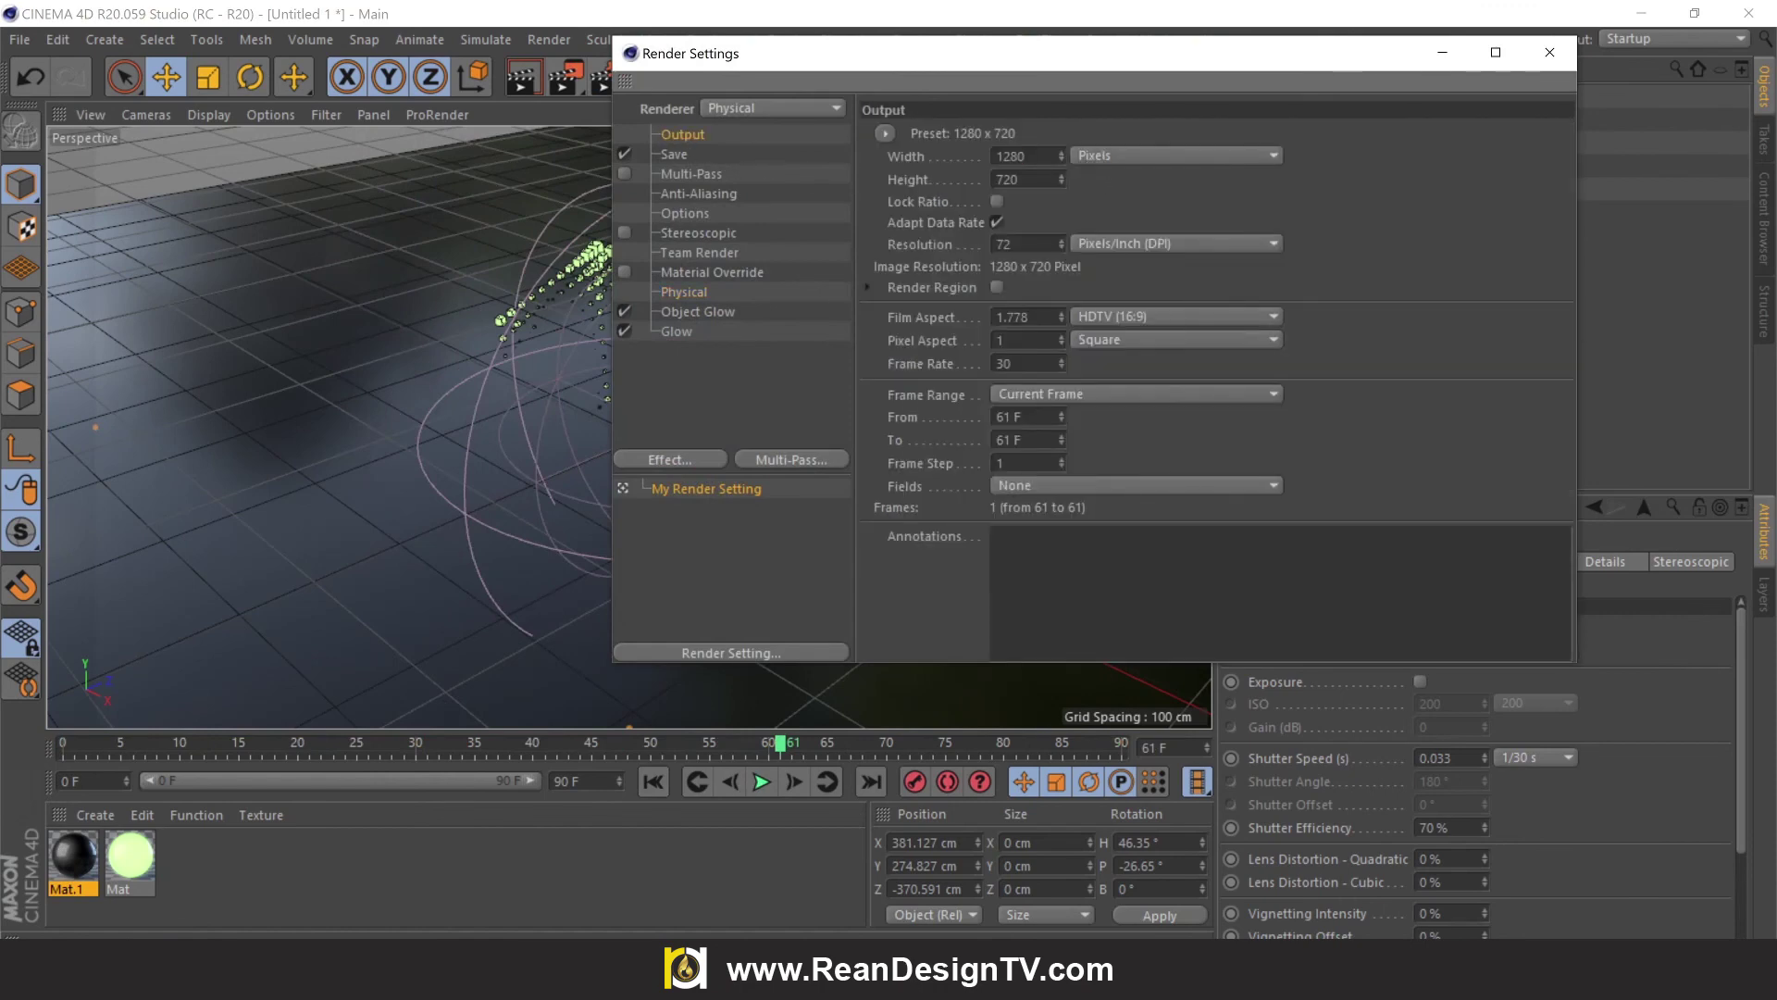
double_click(1007, 181)
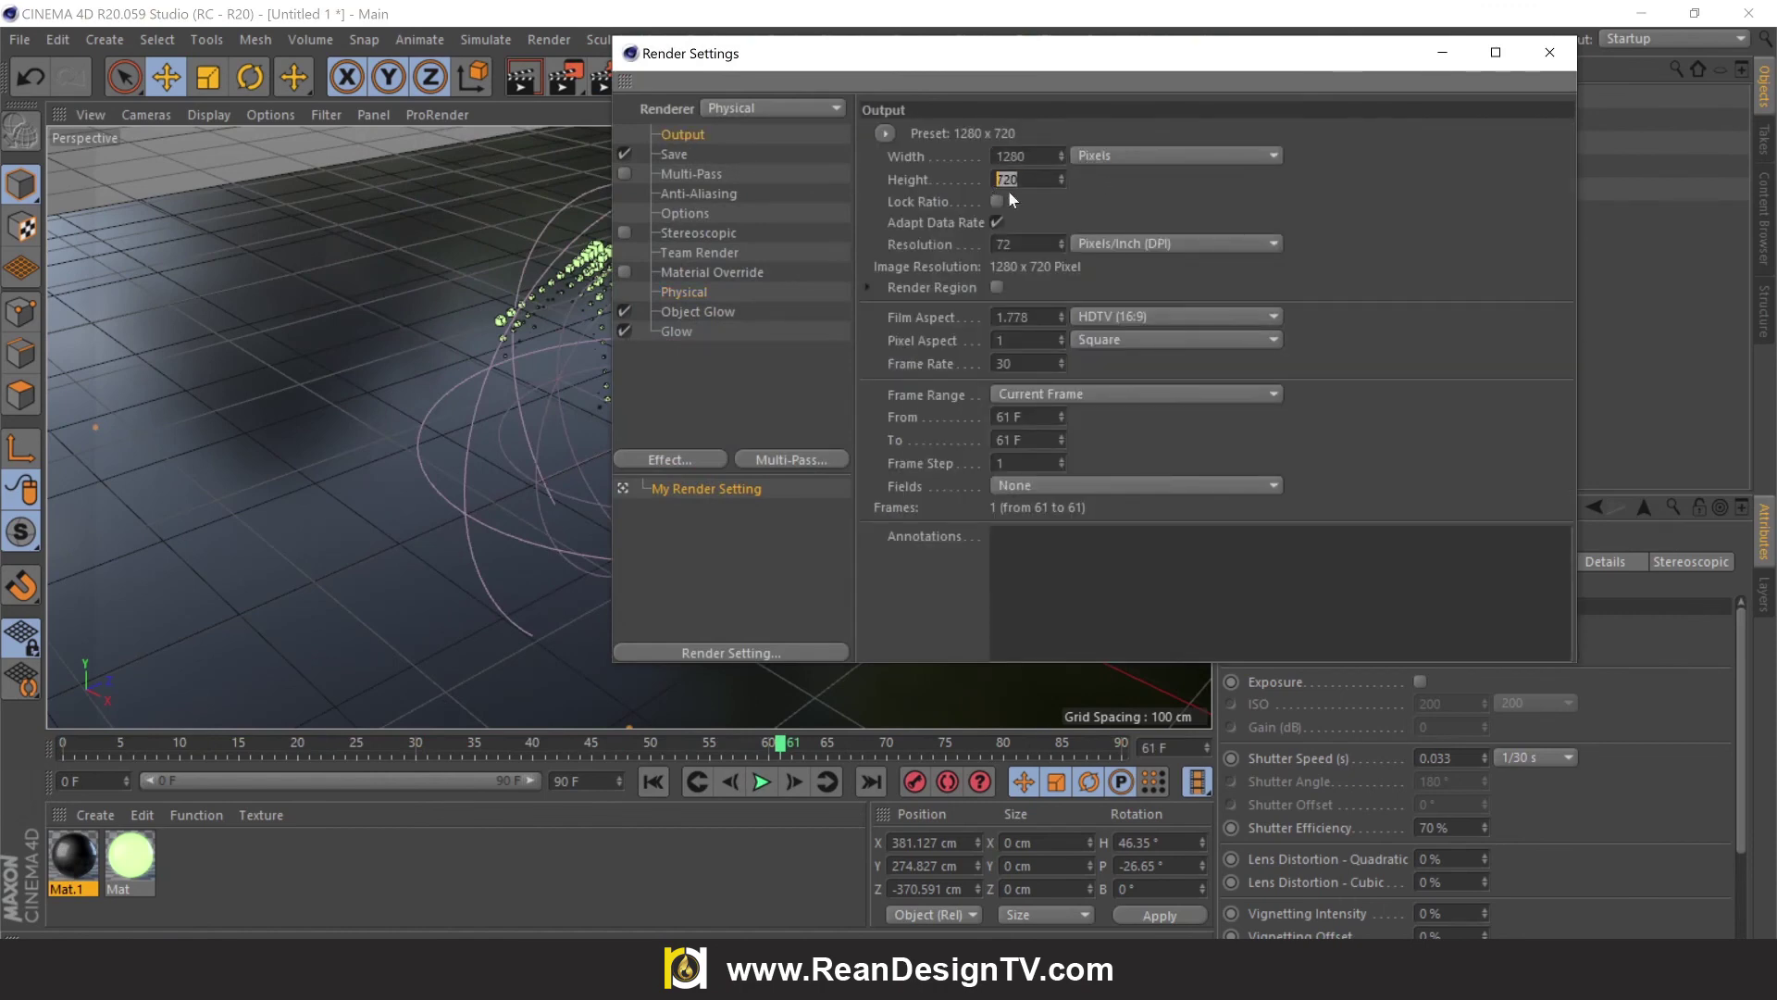
click(703, 155)
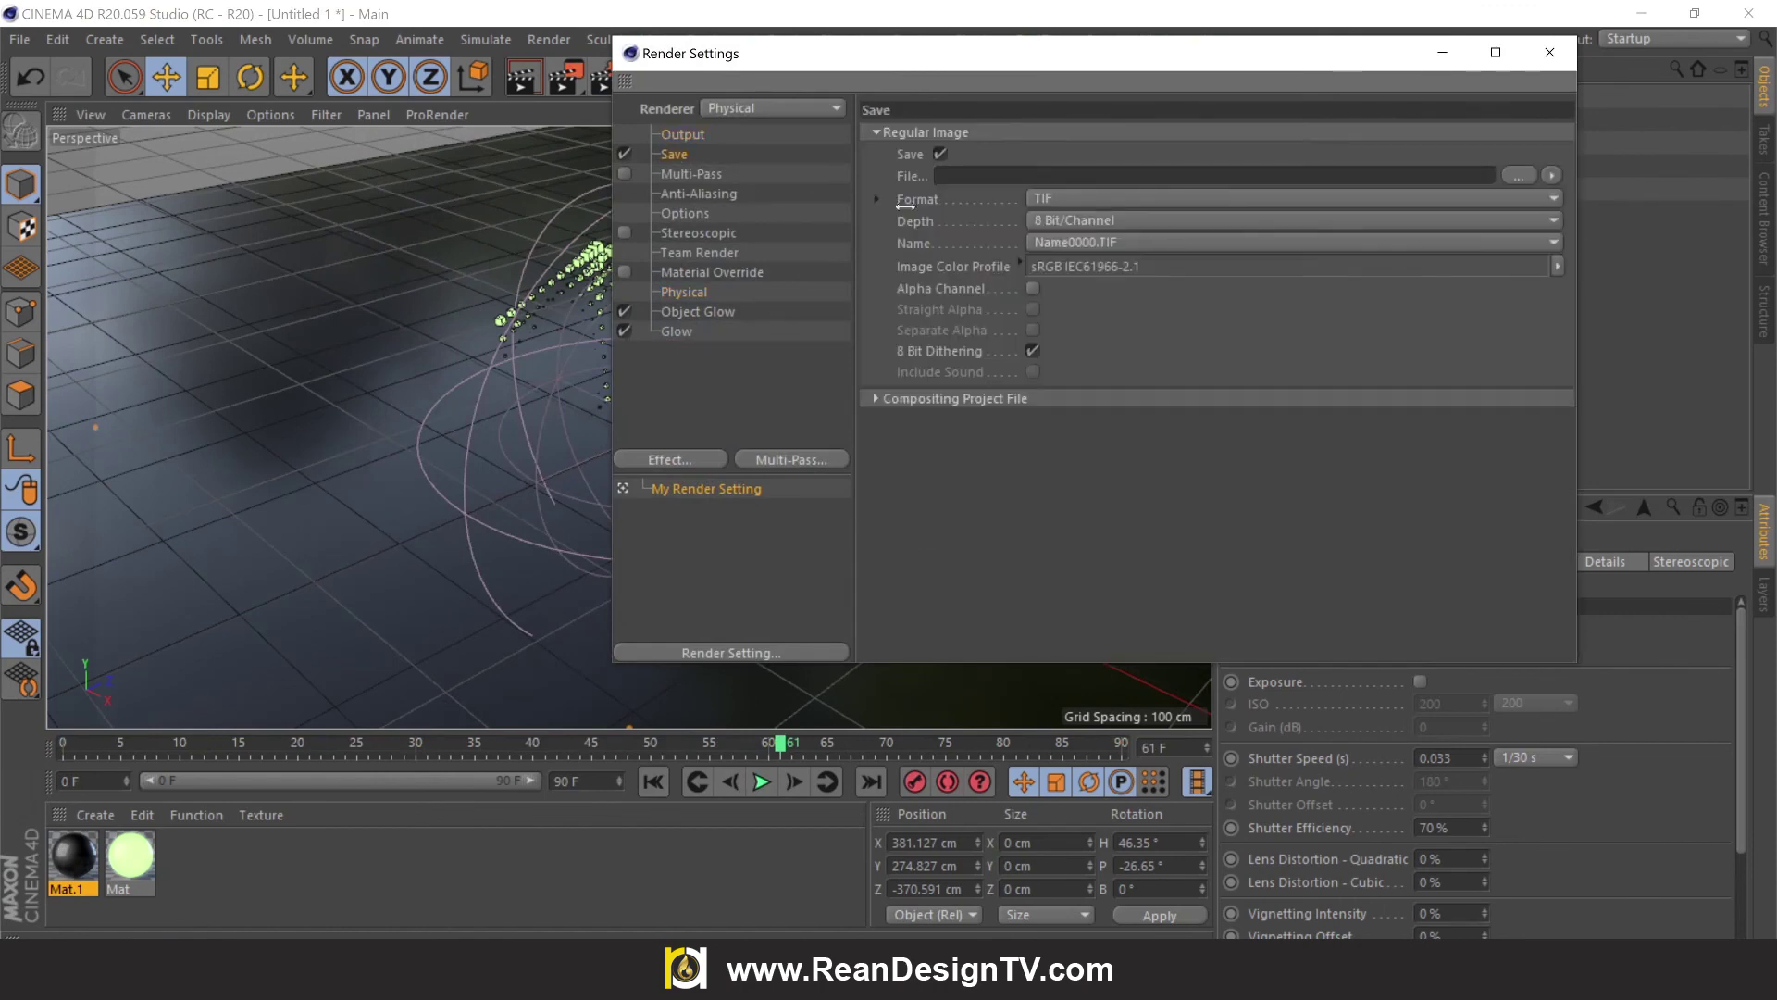
click(1209, 198)
click(1142, 661)
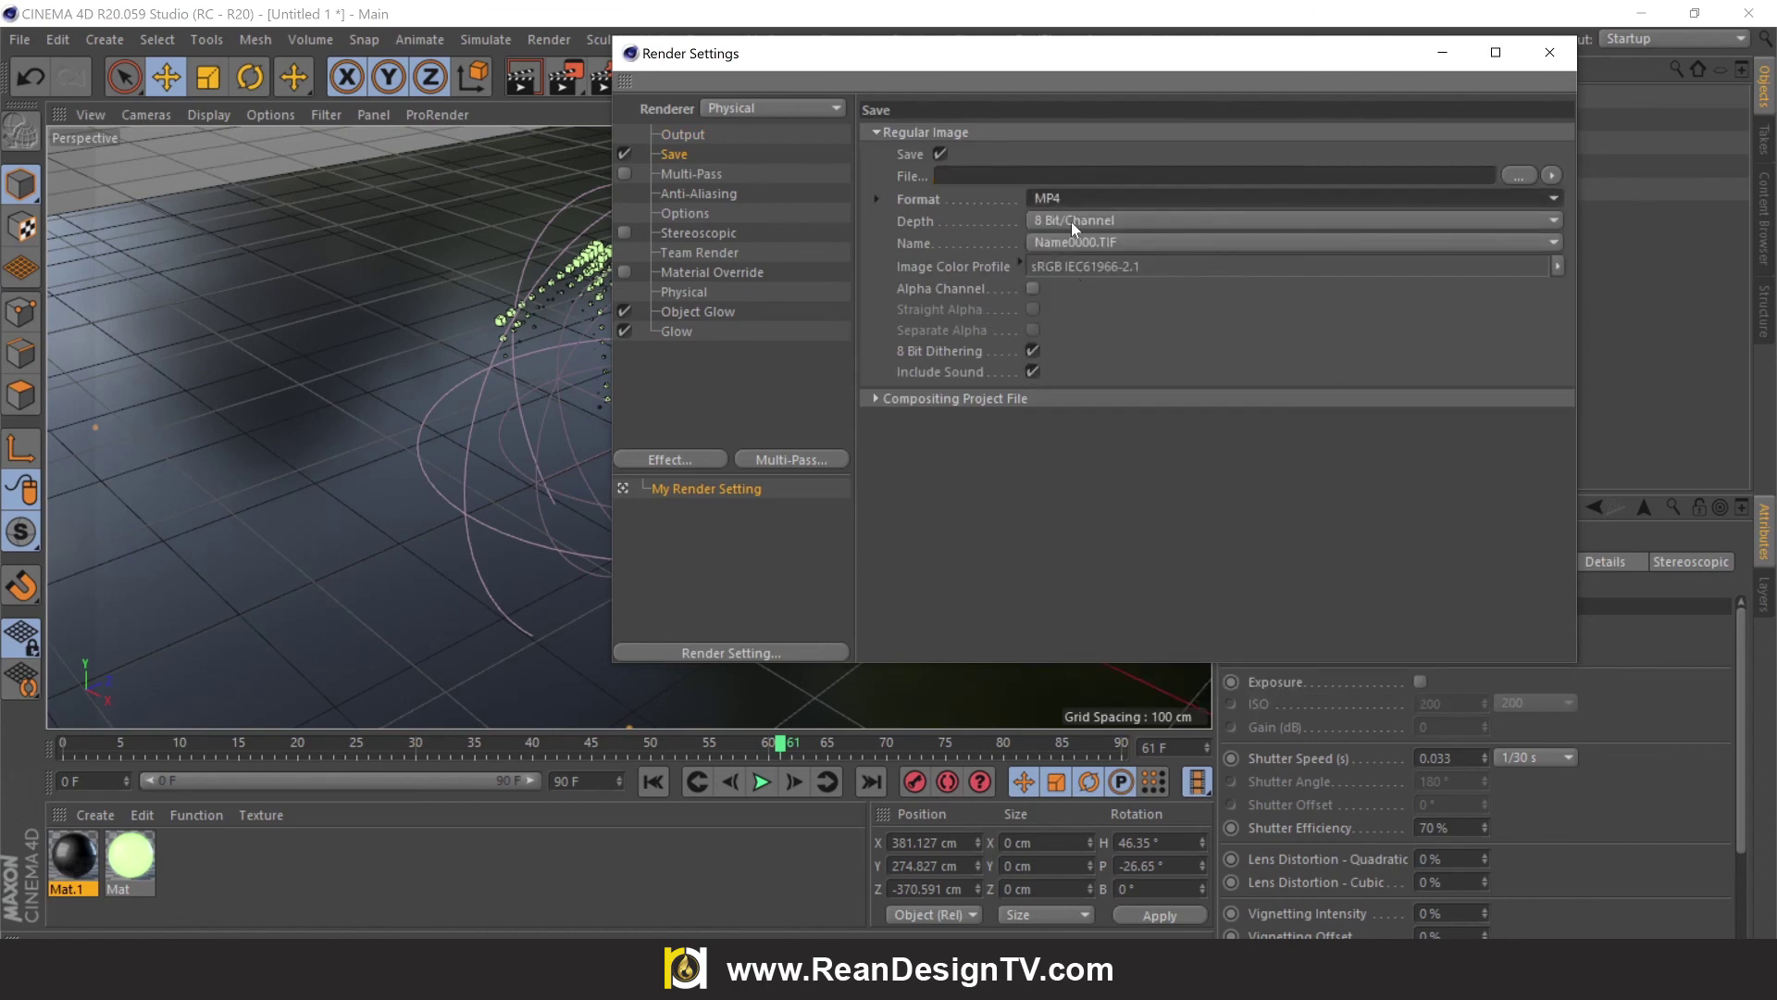
Set the output Frame Range to All Frames, covering frames 0 to 90.
click(685, 175)
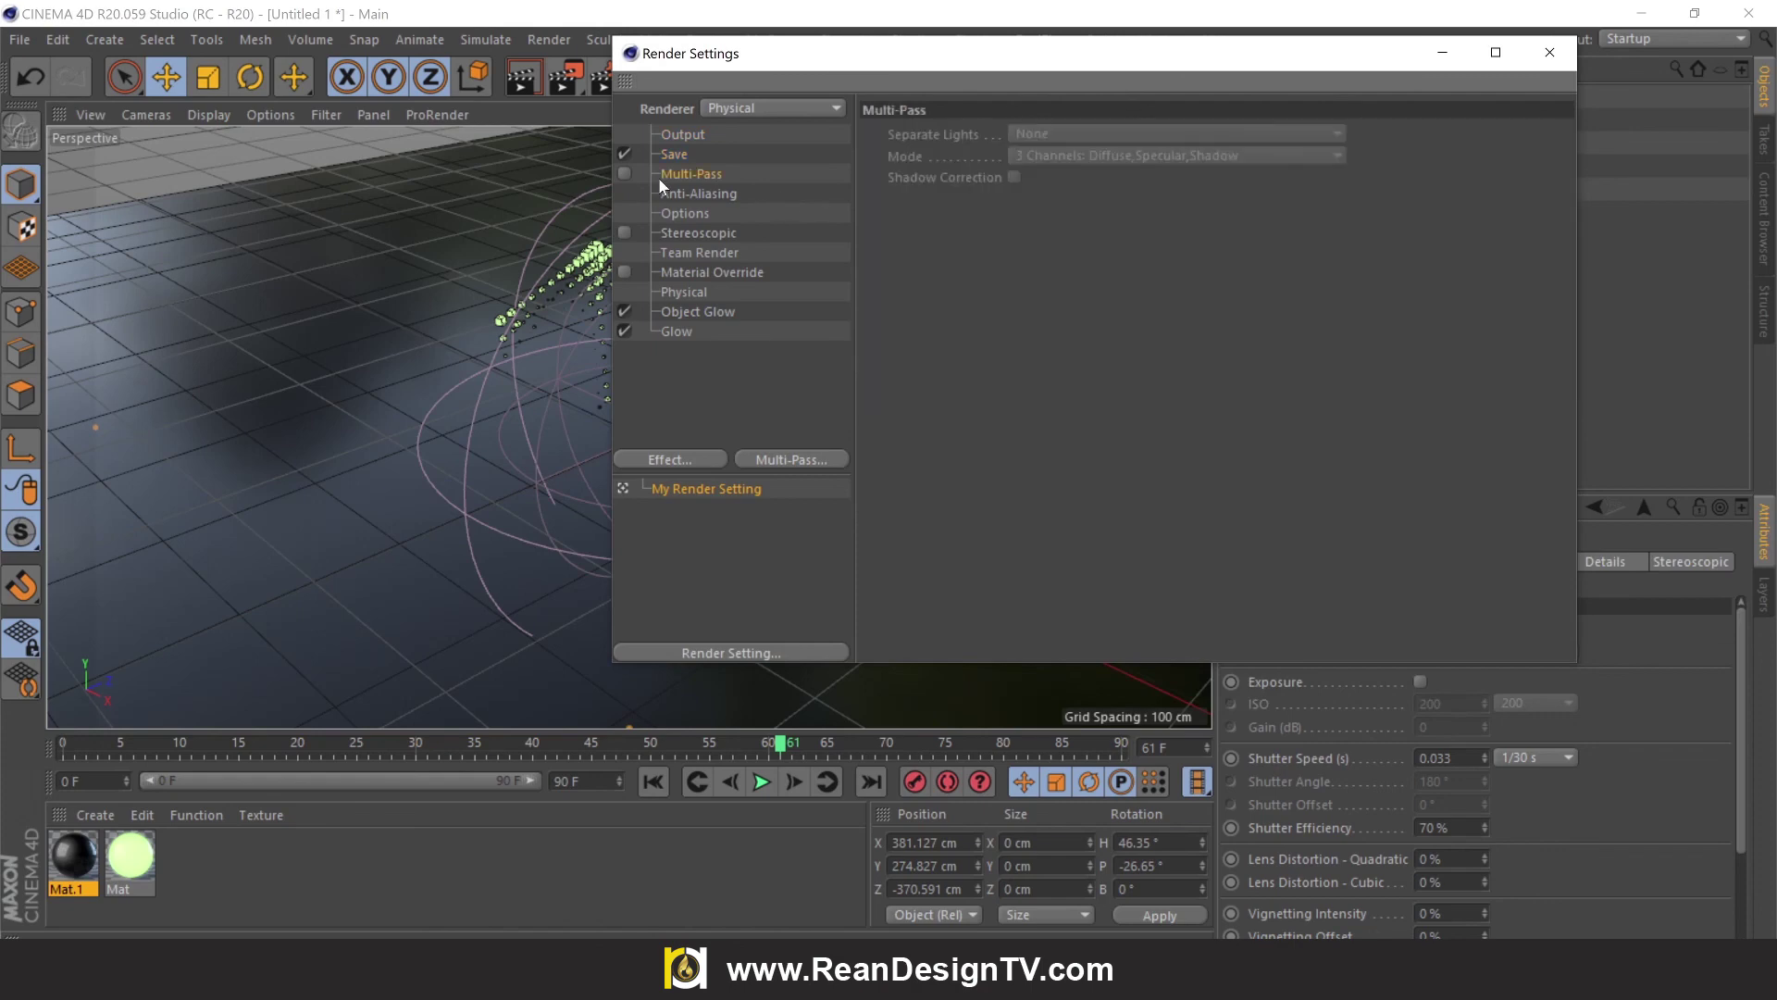
click(709, 193)
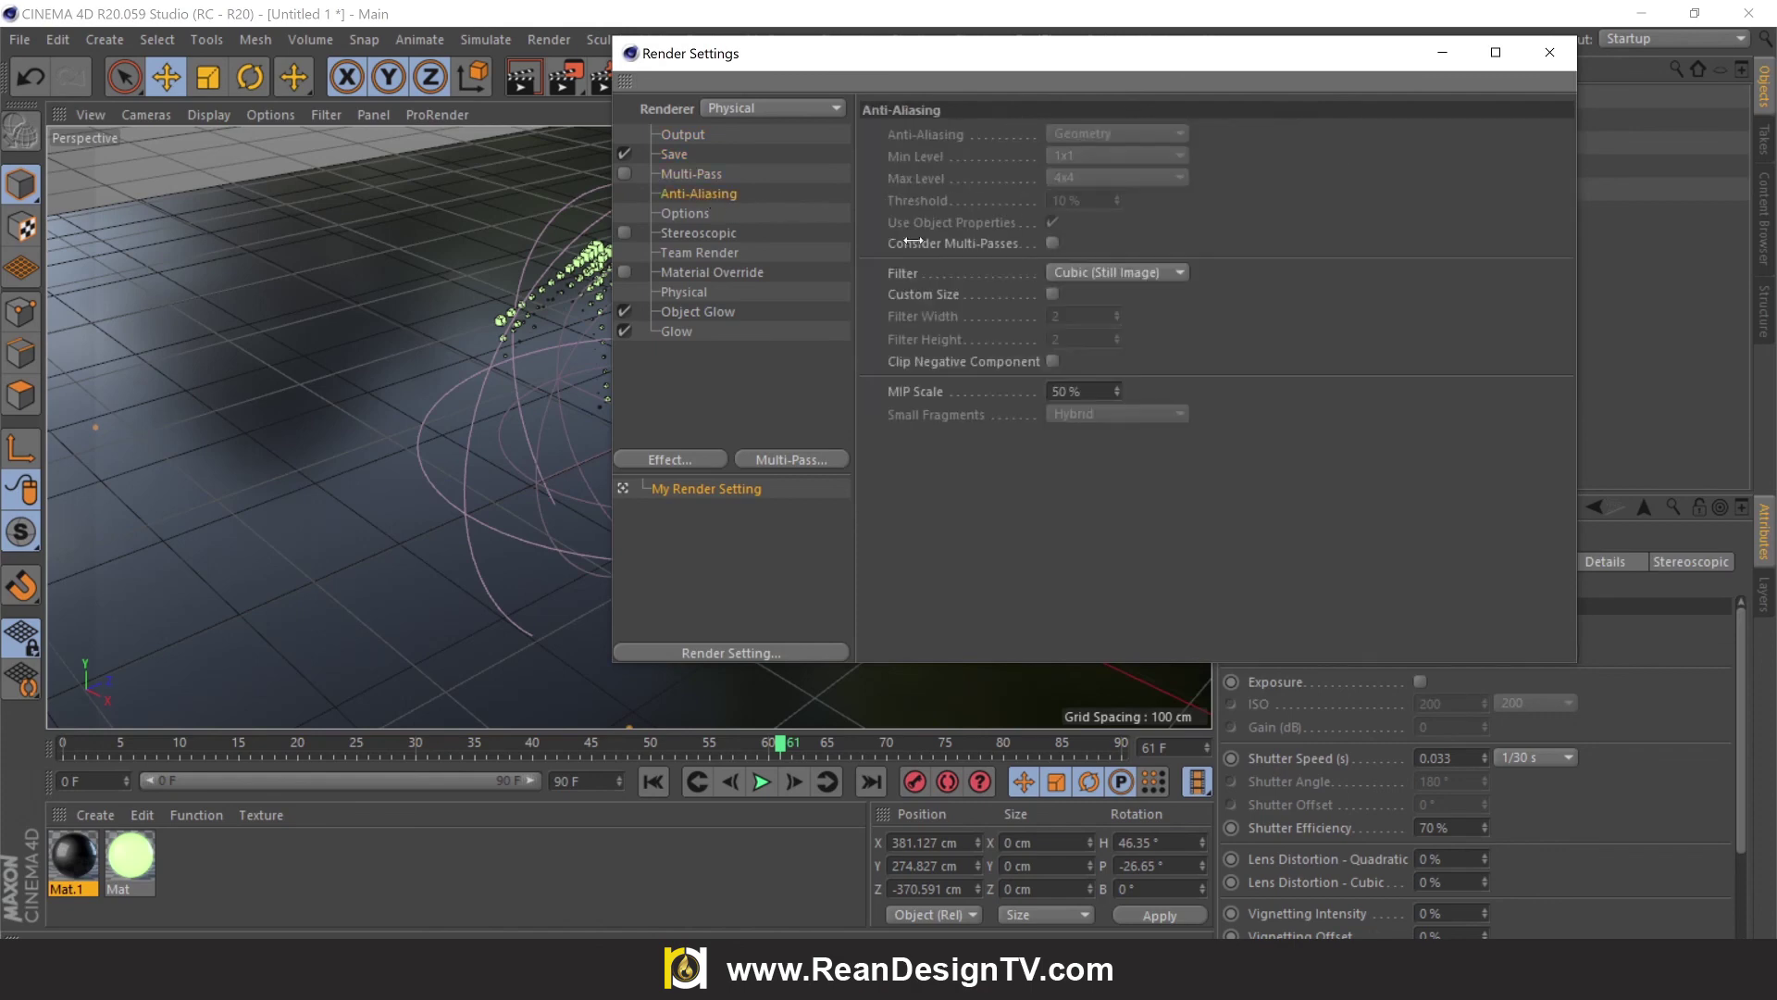
click(696, 215)
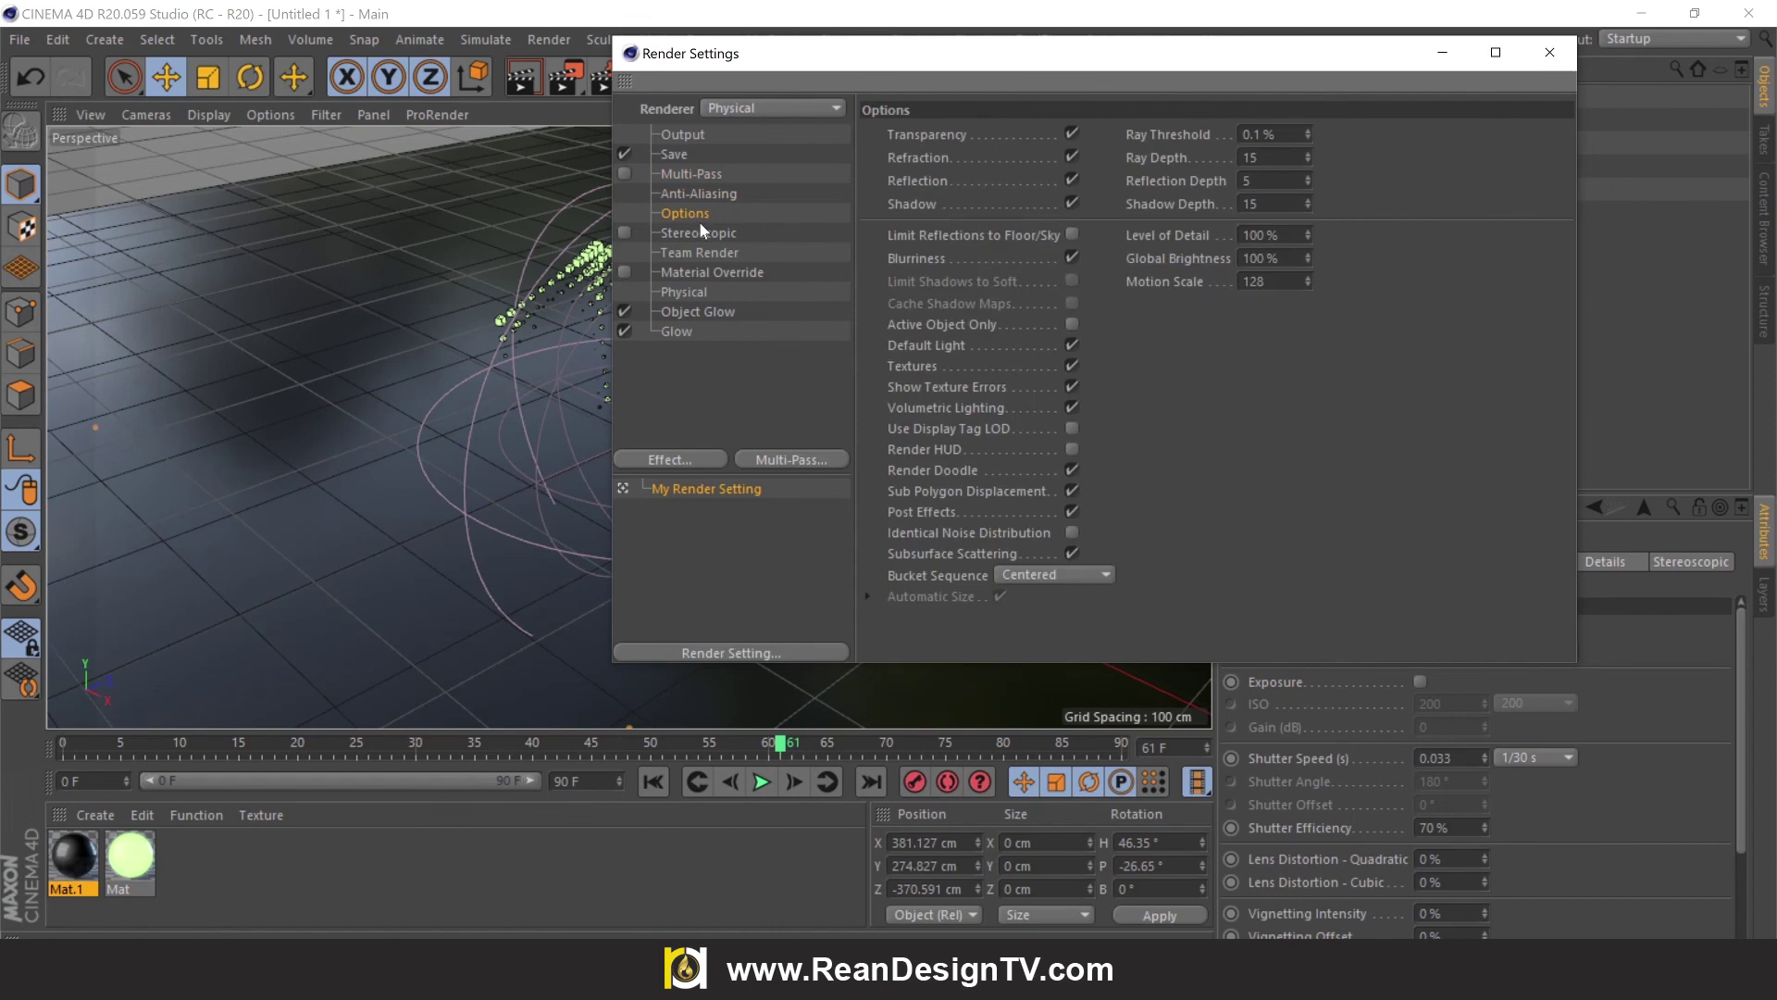
click(702, 233)
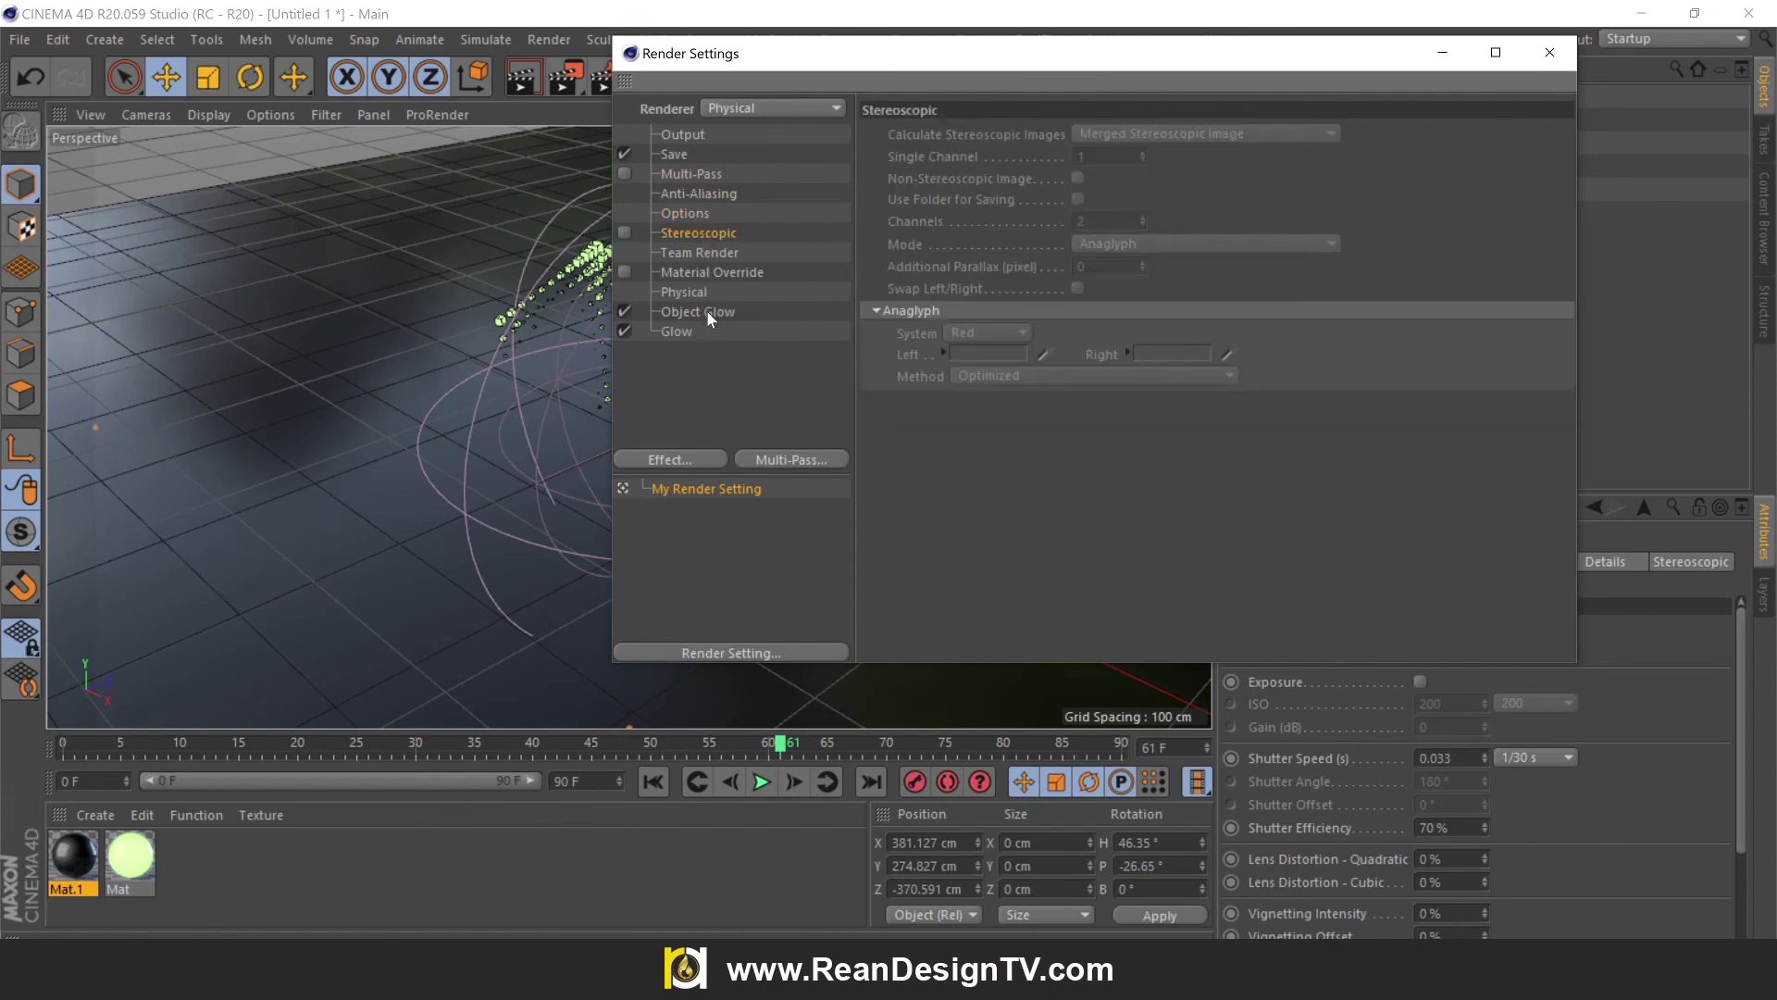
click(687, 132)
click(1153, 399)
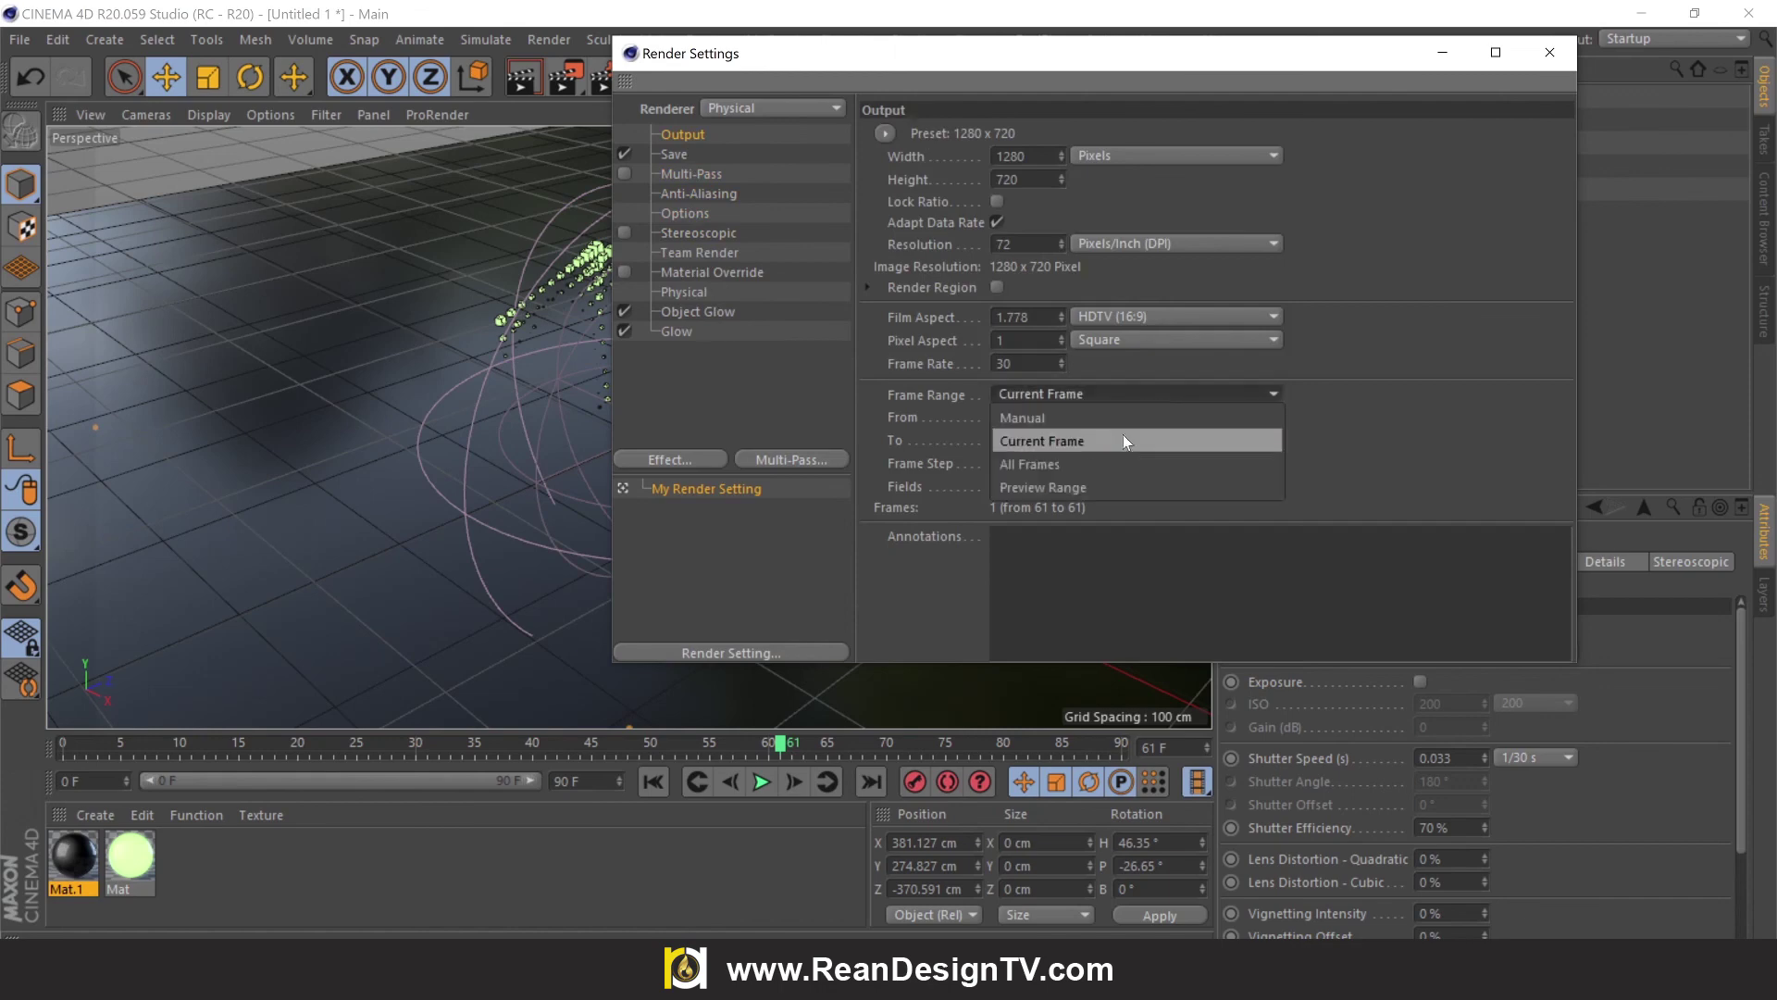
click(1108, 458)
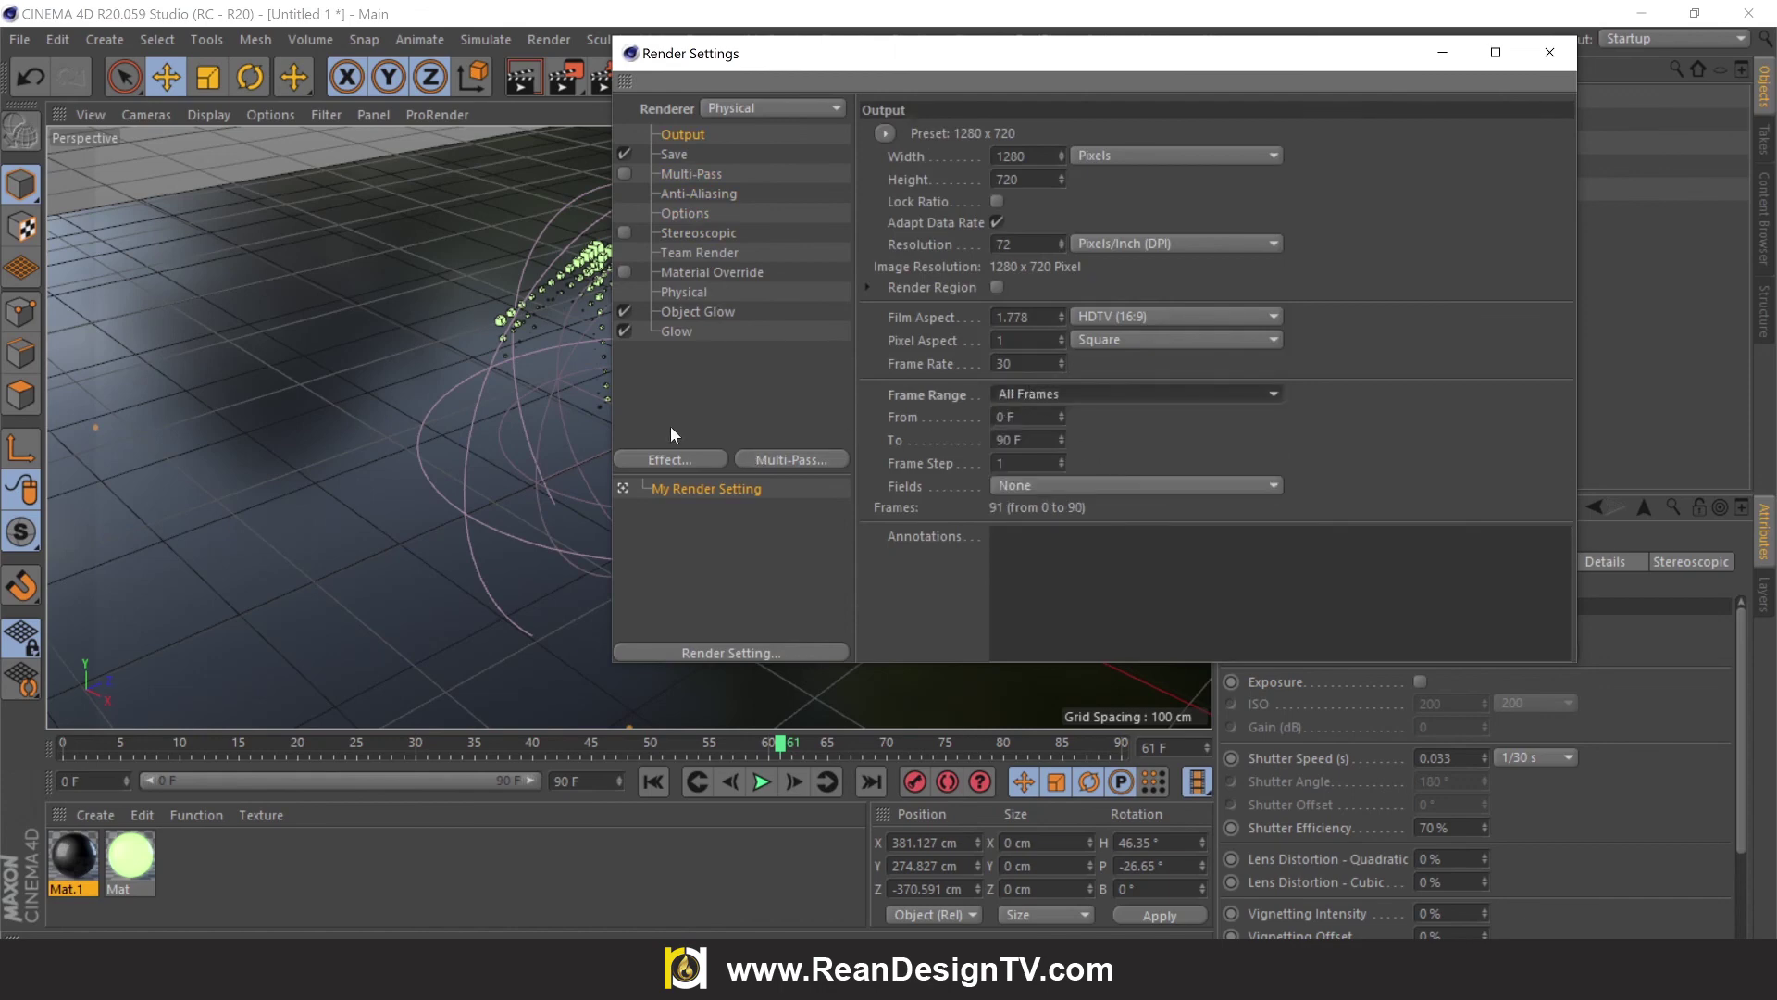
click(684, 332)
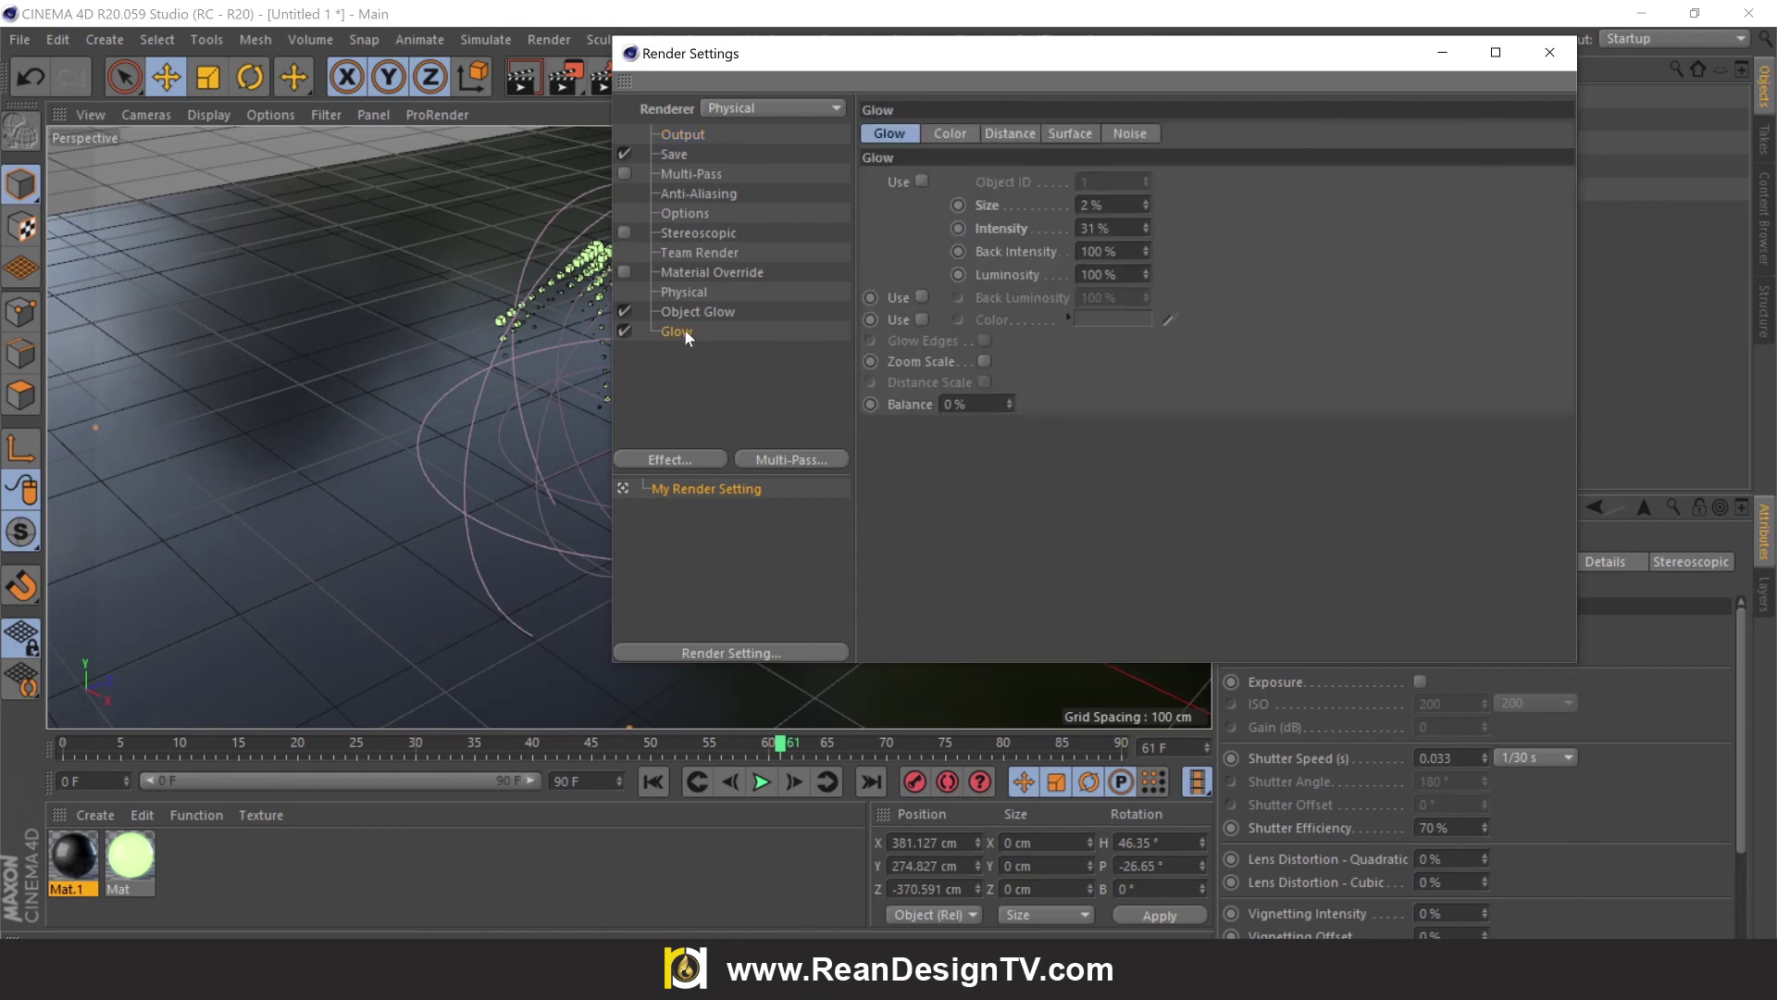
click(1550, 52)
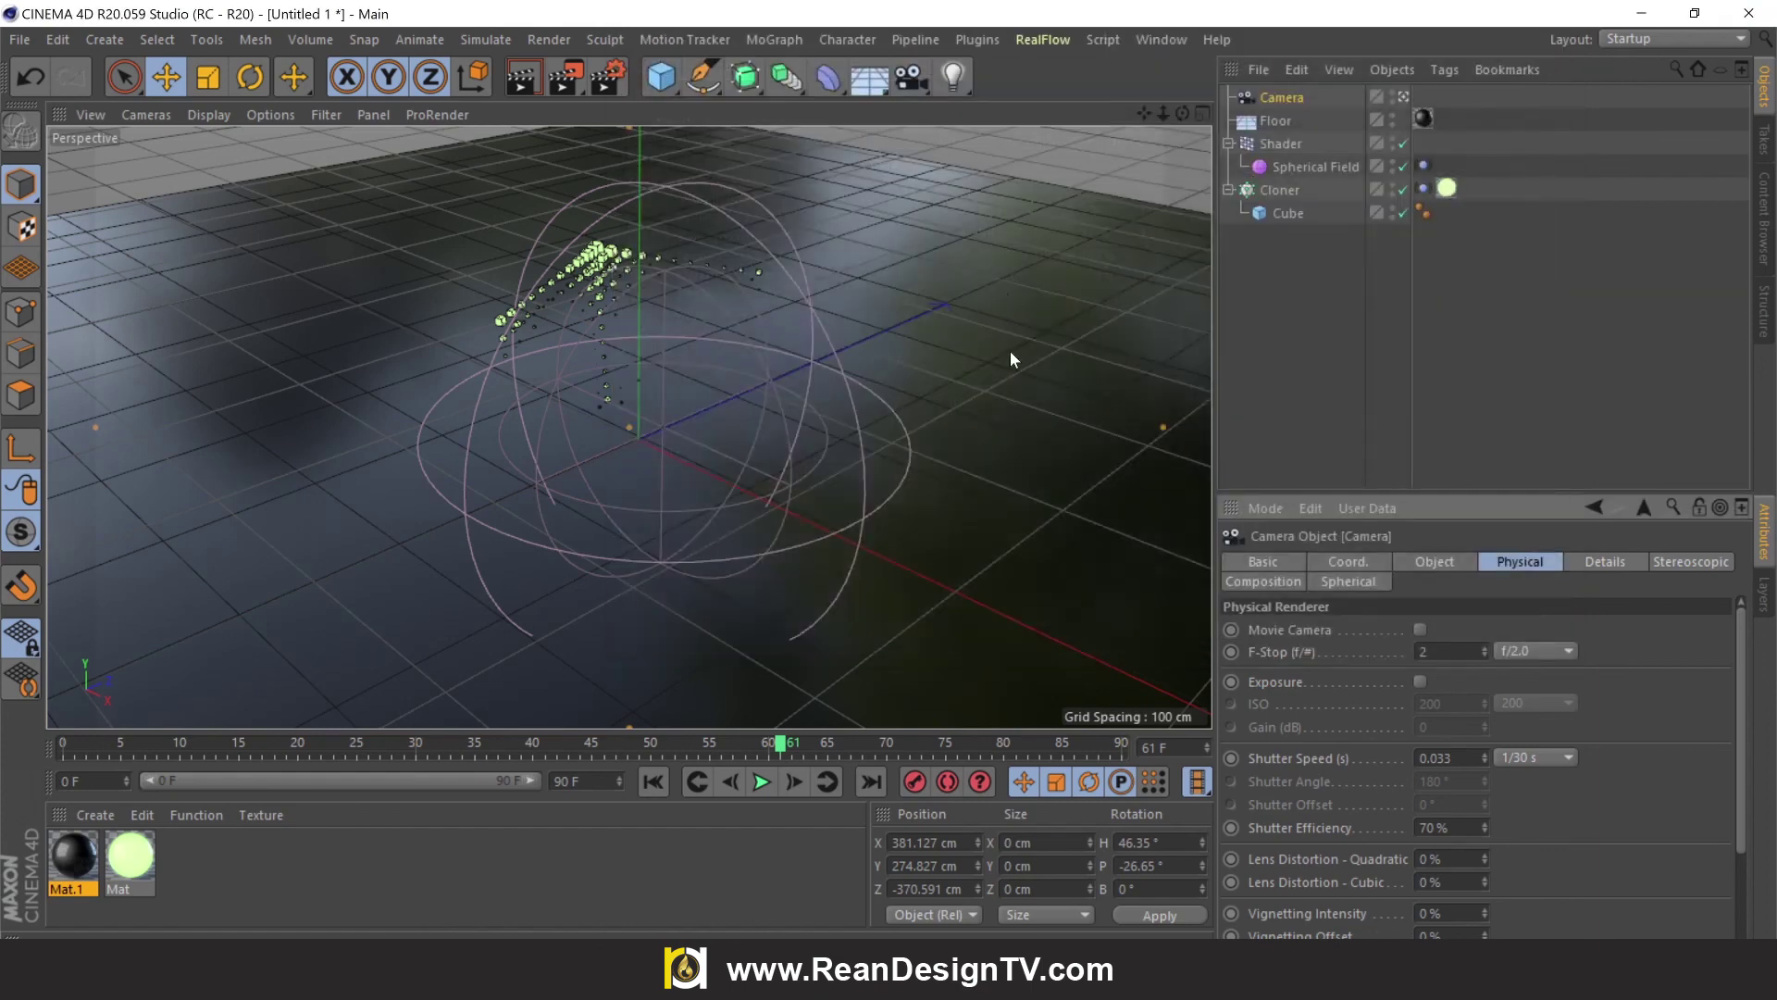
Render the full animation to the Picture Viewer, continuing without an output file name.
click(565, 82)
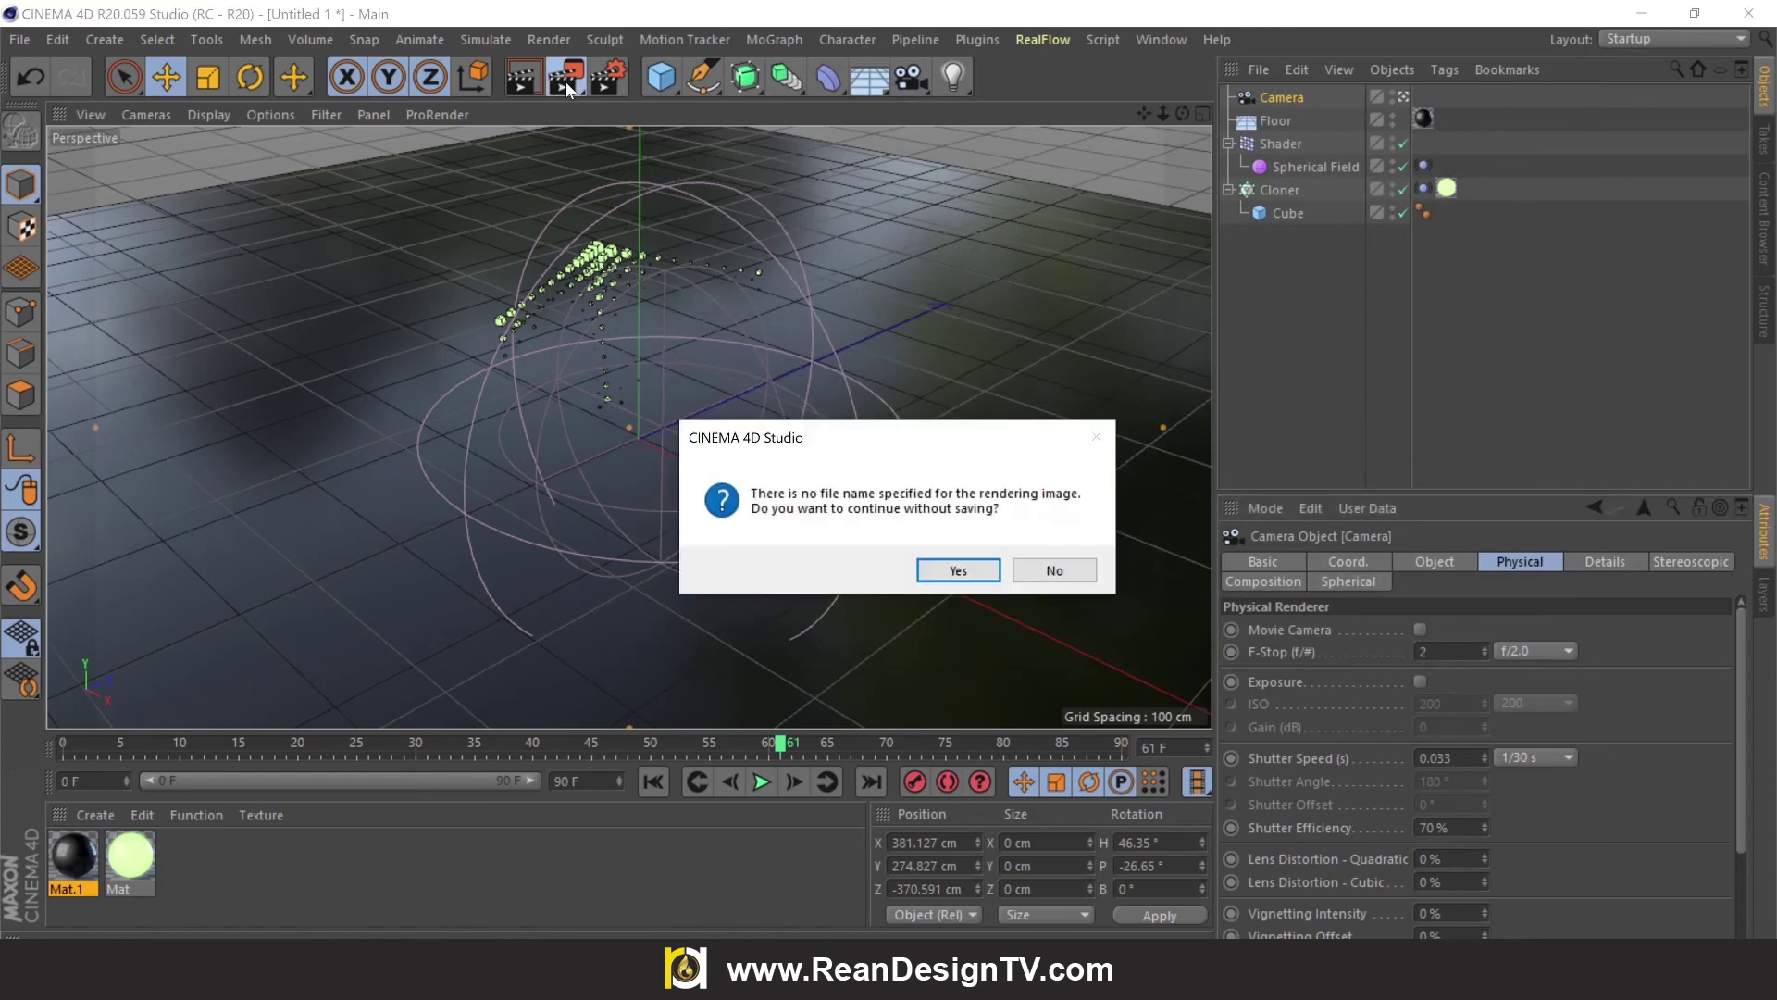
click(963, 569)
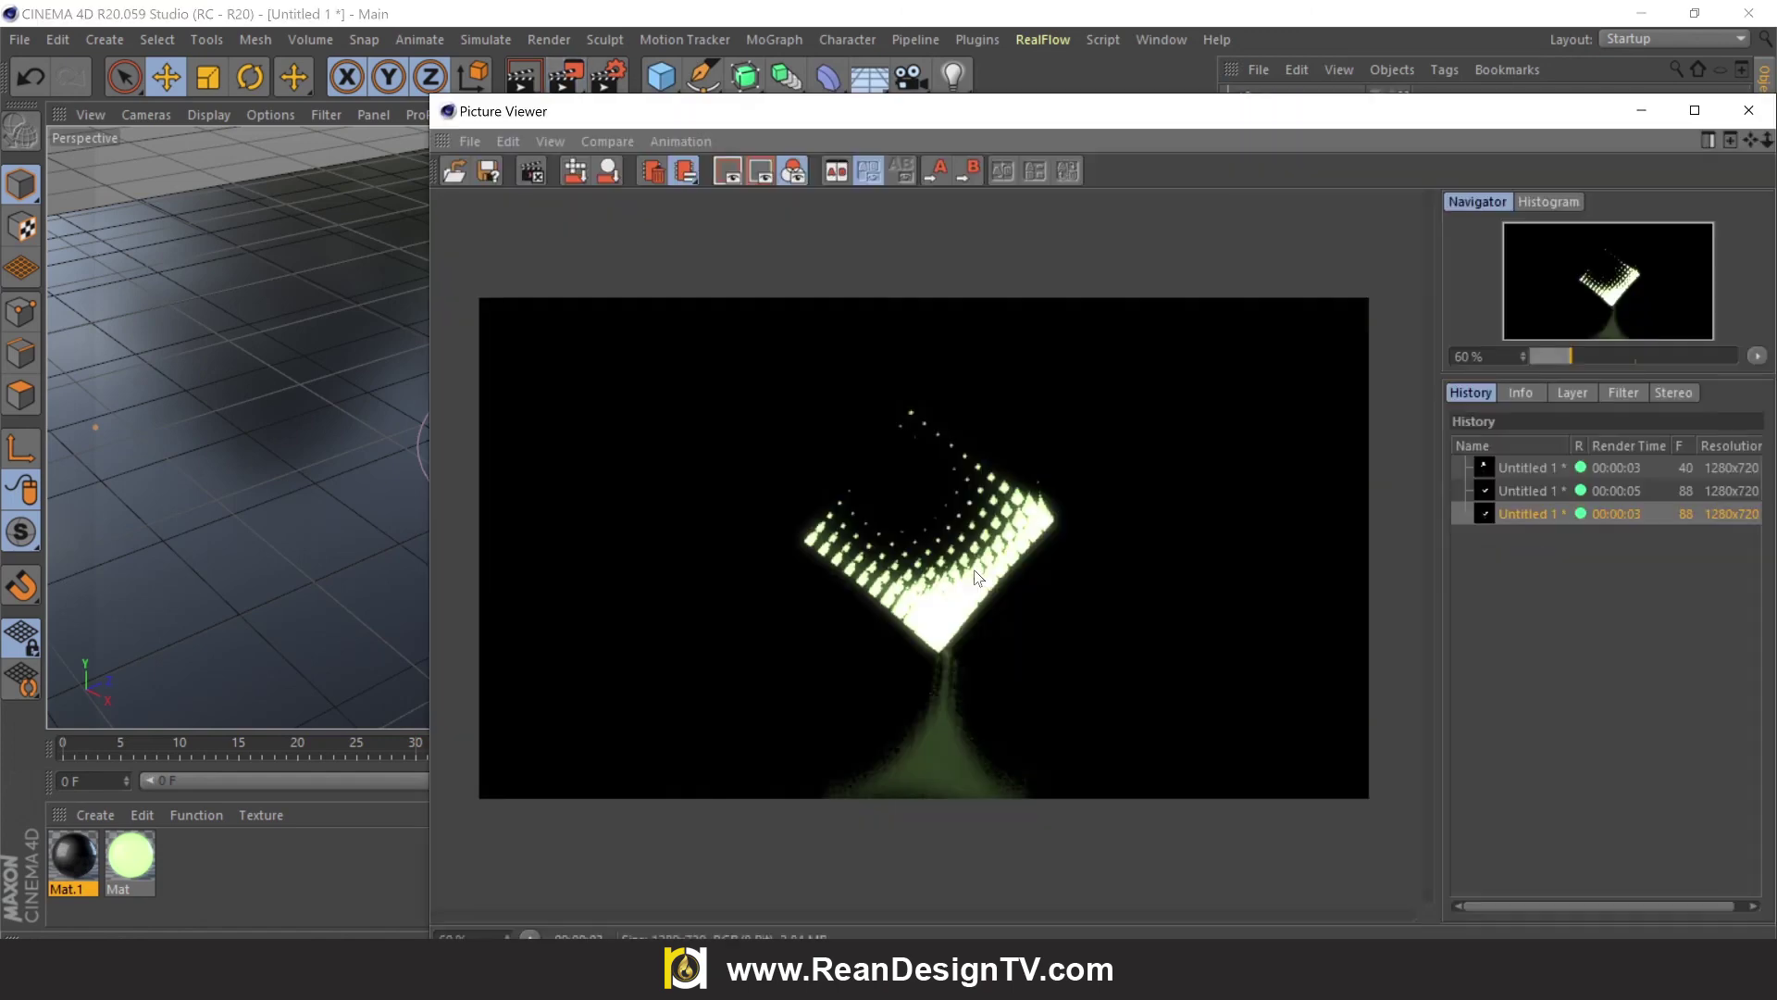